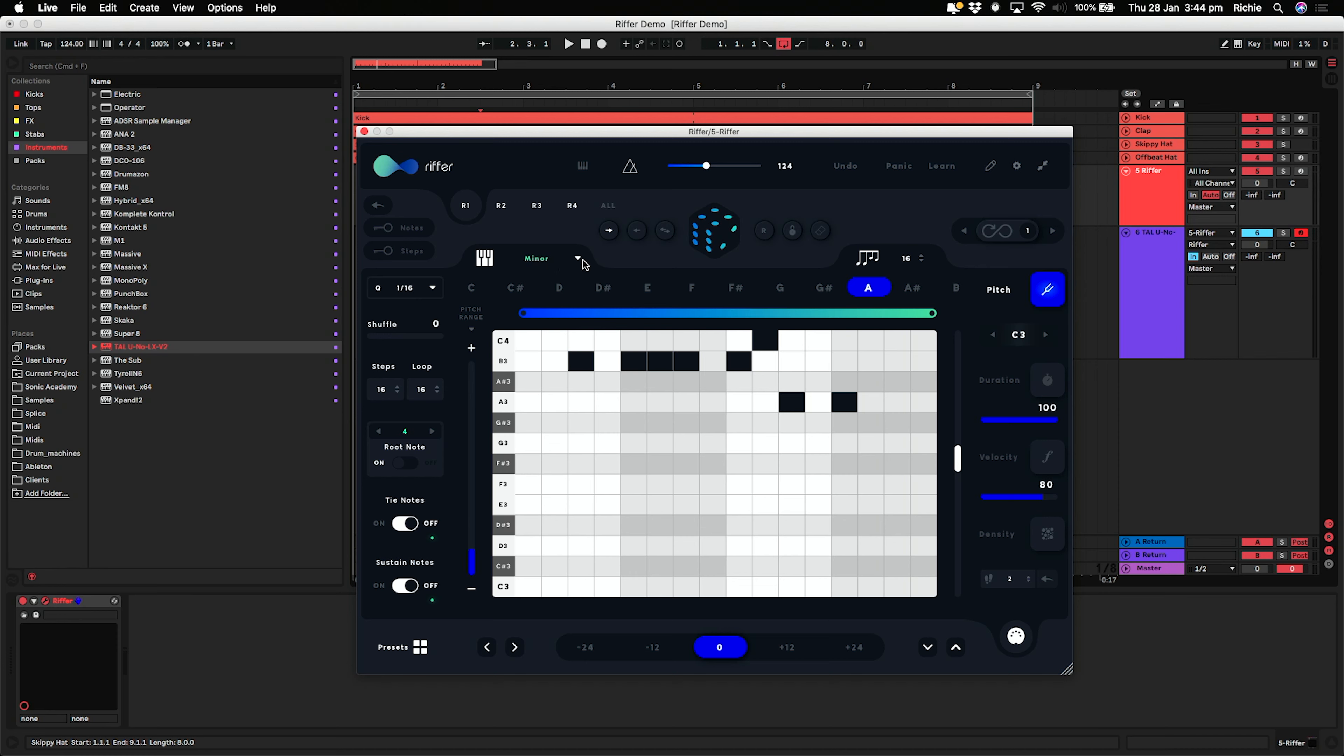
- Select the Minor scale, randomize the 16-note riff and audition it
click(576, 258)
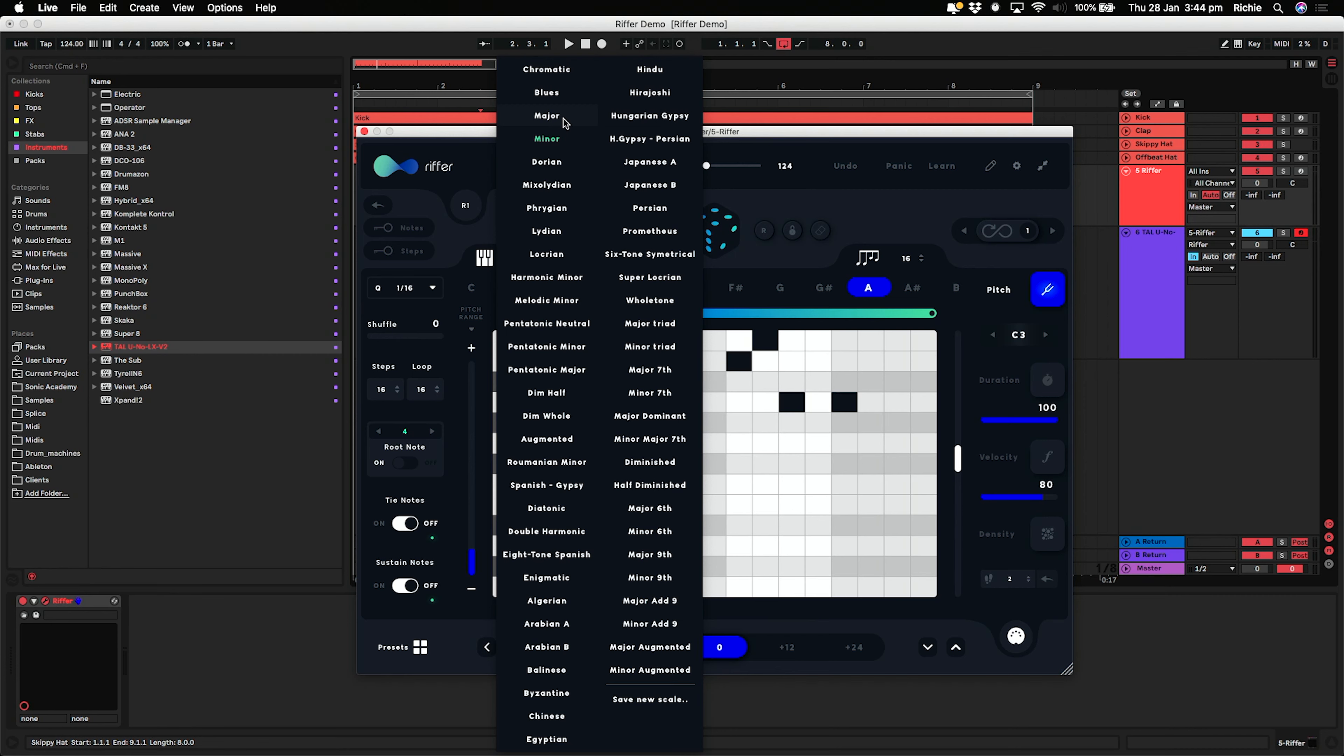
click(562, 138)
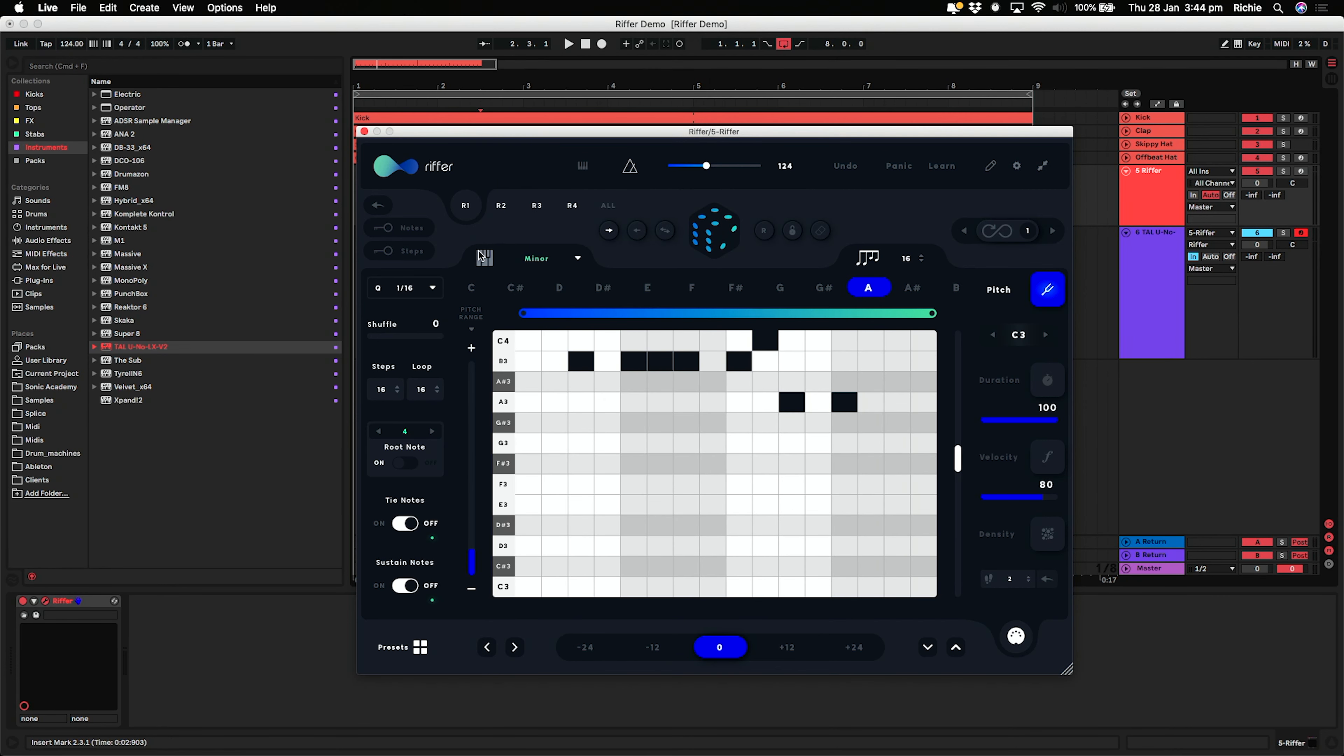
click(717, 234)
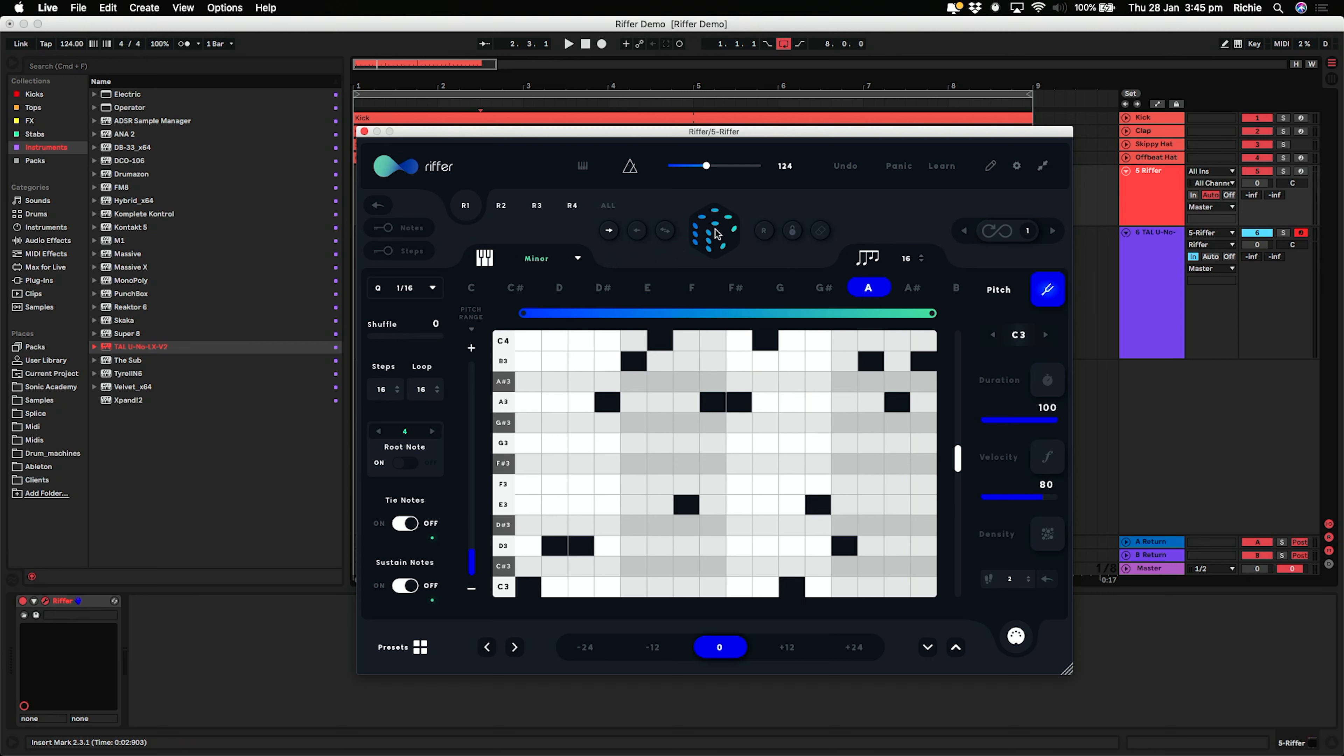
key(space)
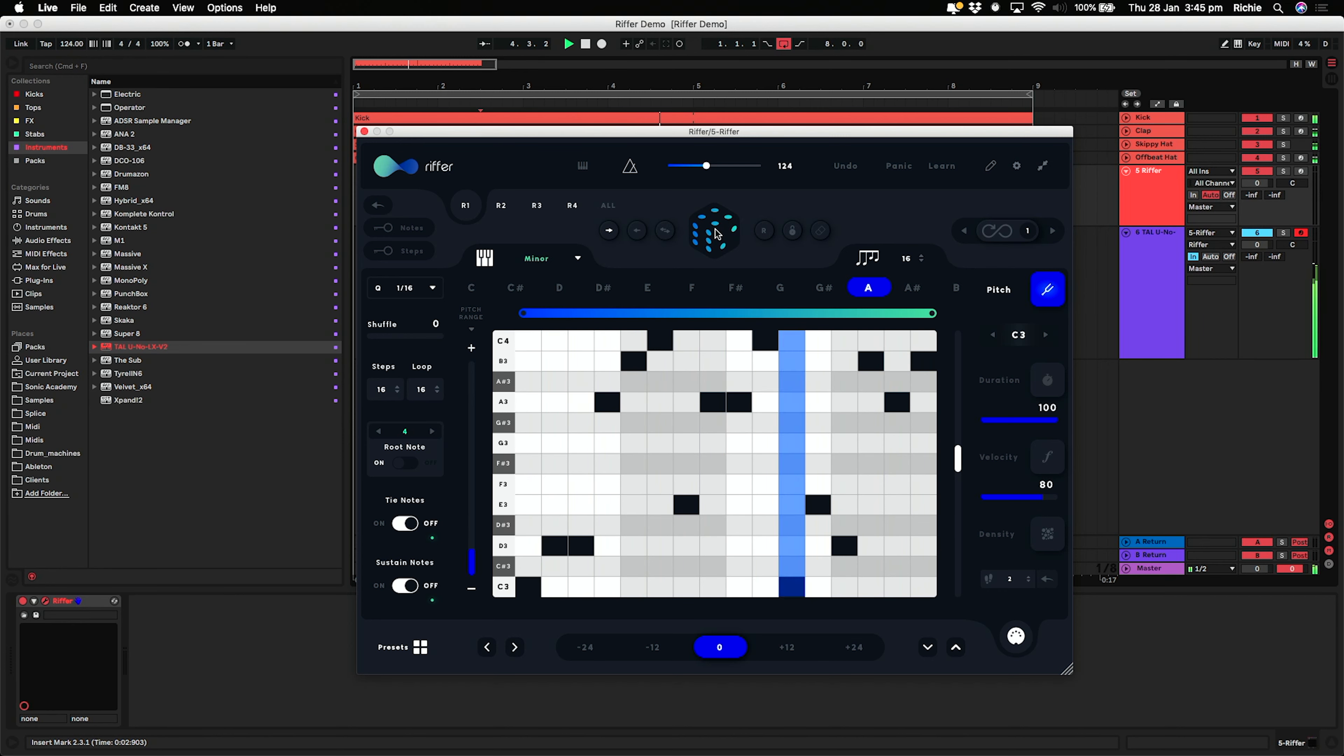
key(space)
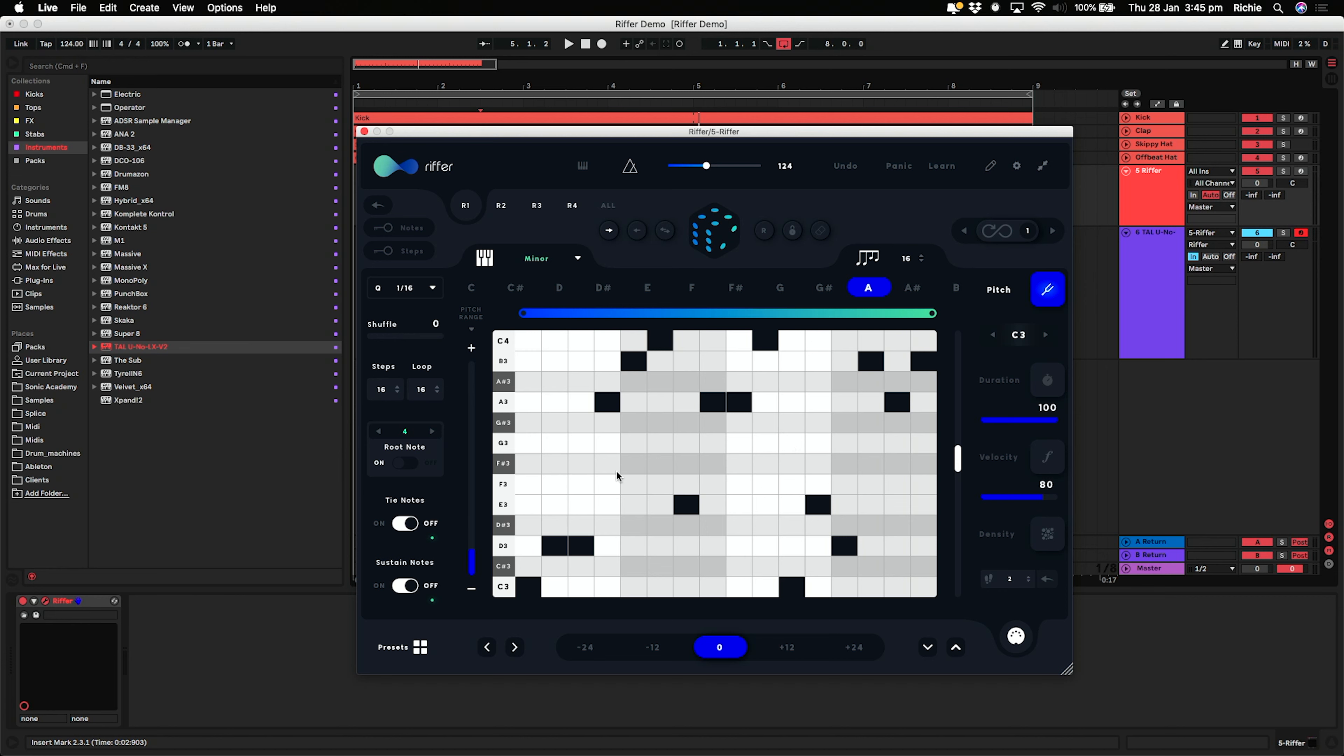
- Set the riff's note count to 8, randomize the riff and audition it
double_click(908, 259)
text(8)
key(Return)
click(714, 229)
key(space)
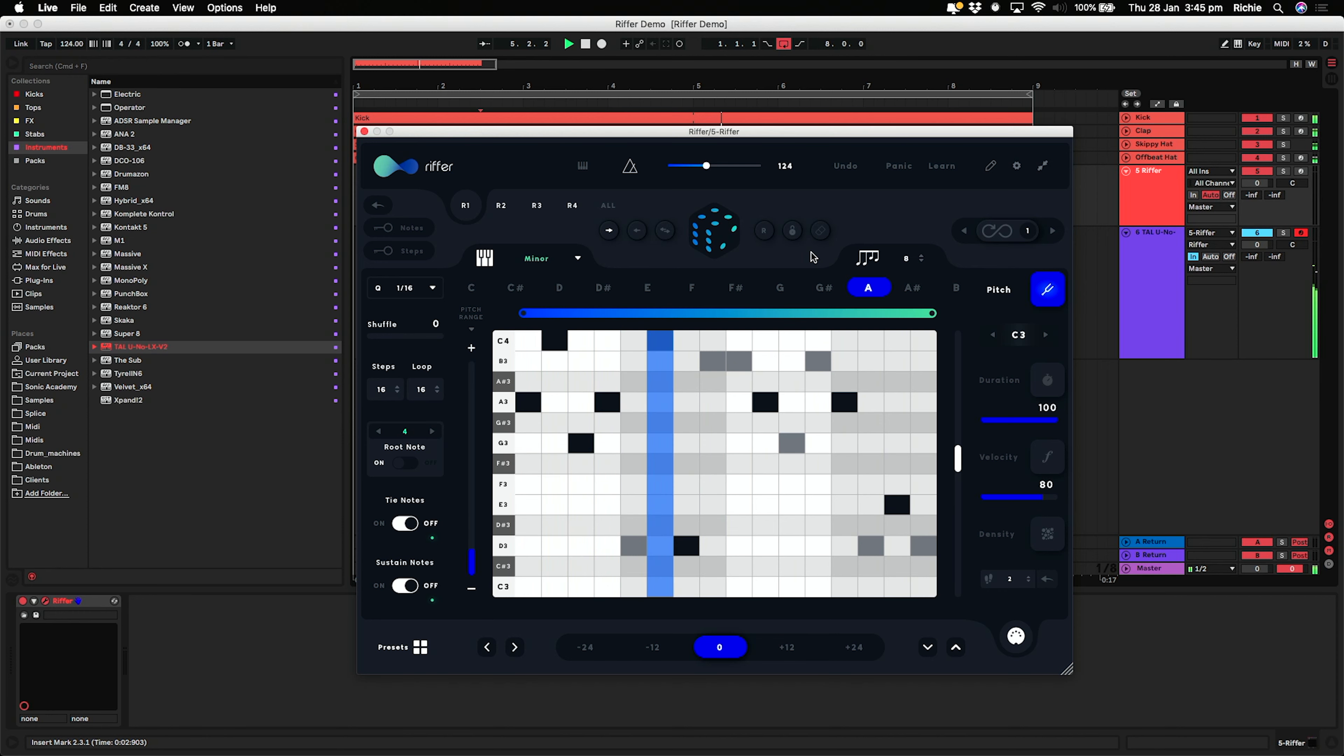
key(space)
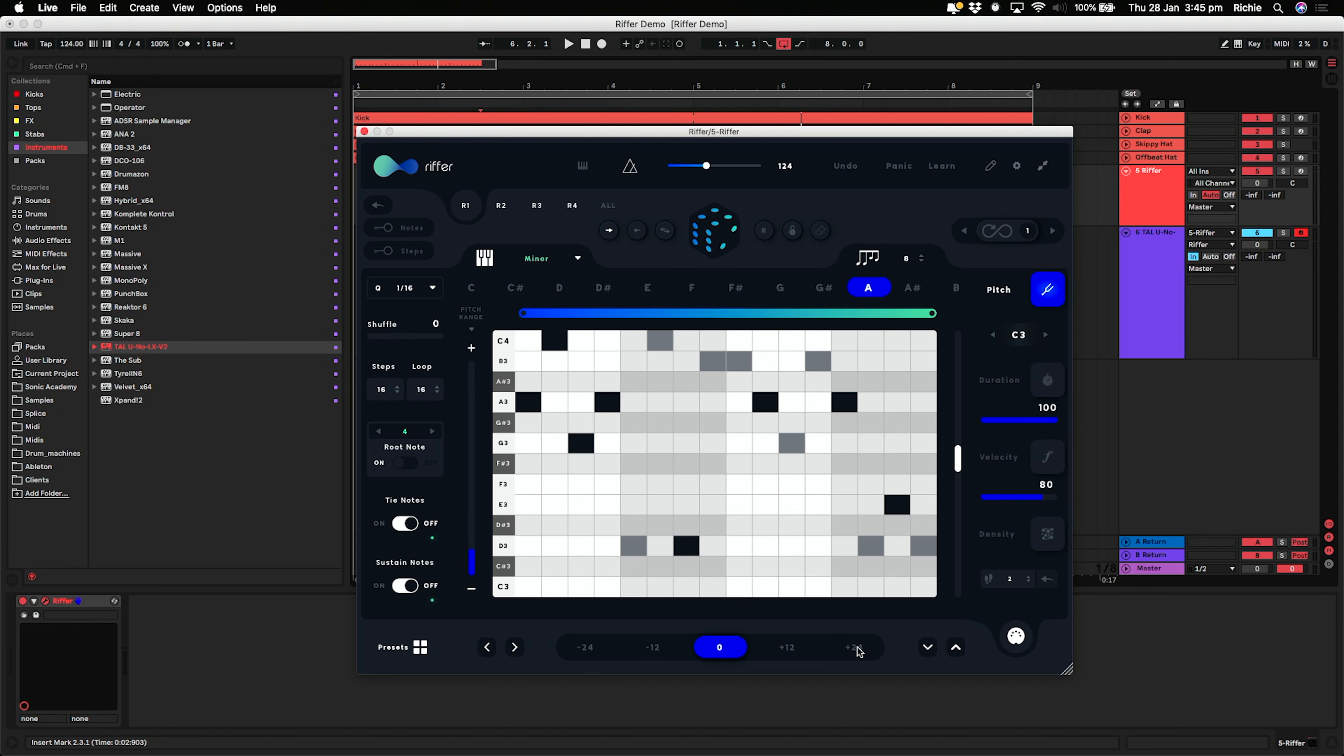
- Transpose the riff to -12 semitones and audition it
click(650, 651)
key(space)
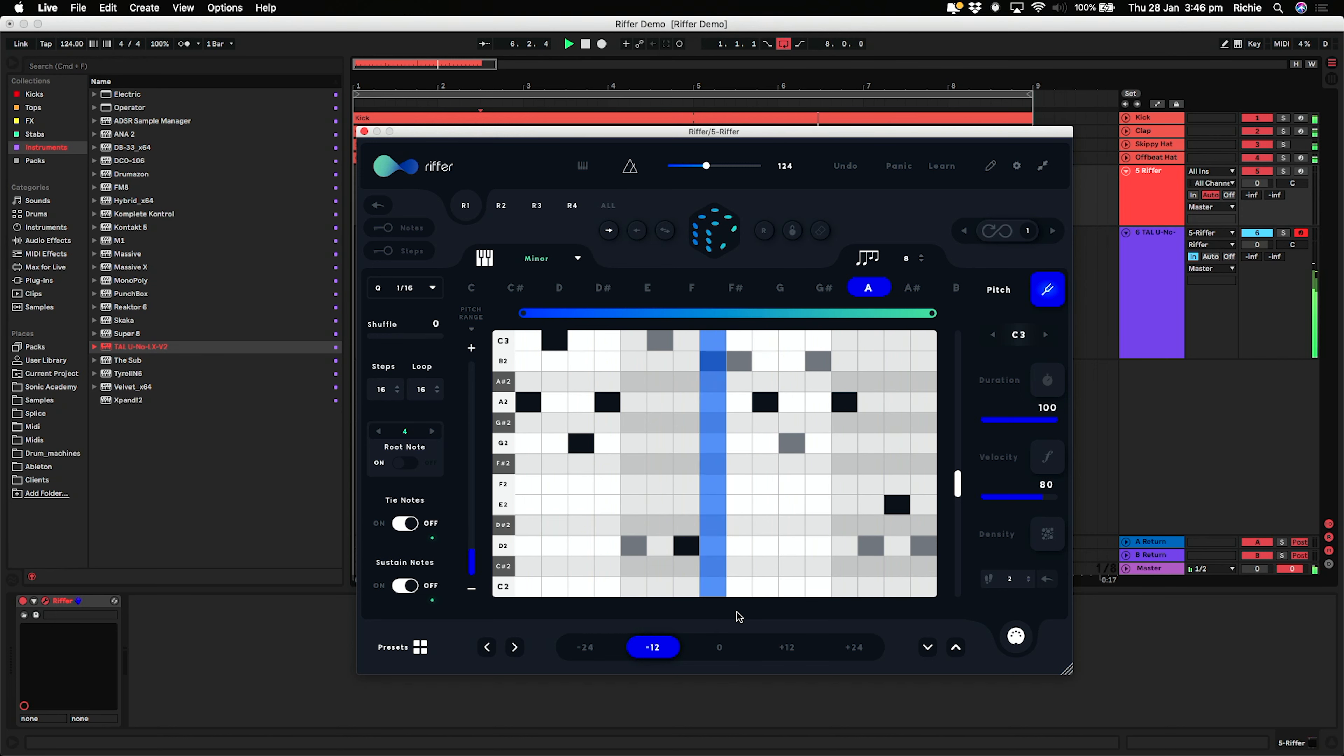
key(space)
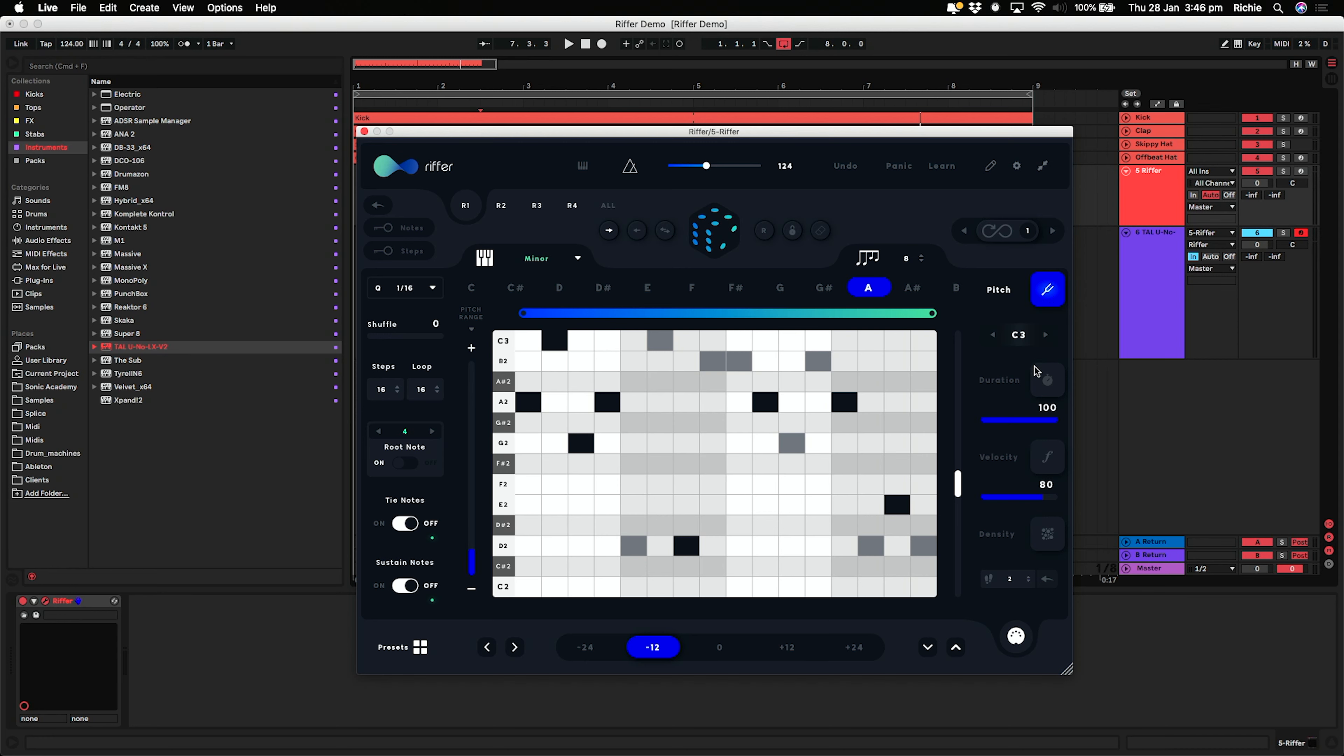
- View the duration and velocity values, and reset the density of the third and fourteenth steps to 1
click(1046, 384)
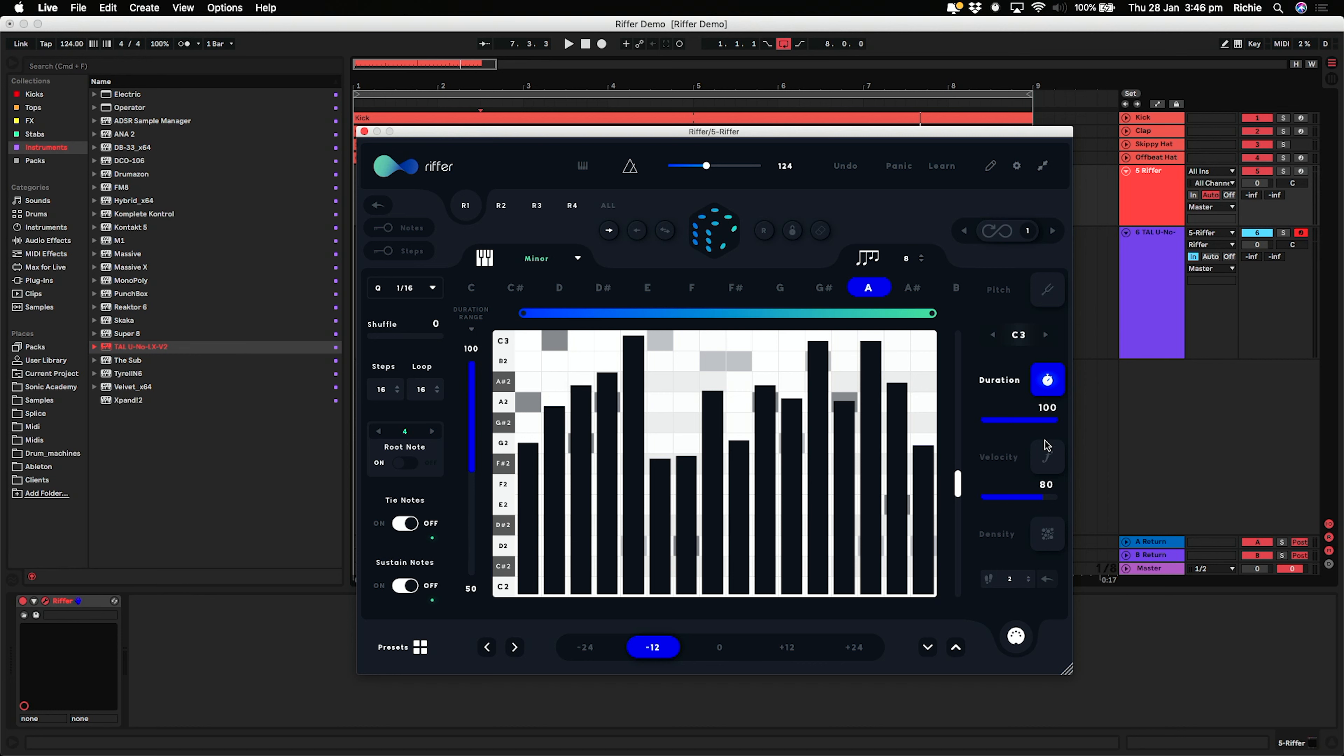
click(1046, 457)
click(1046, 534)
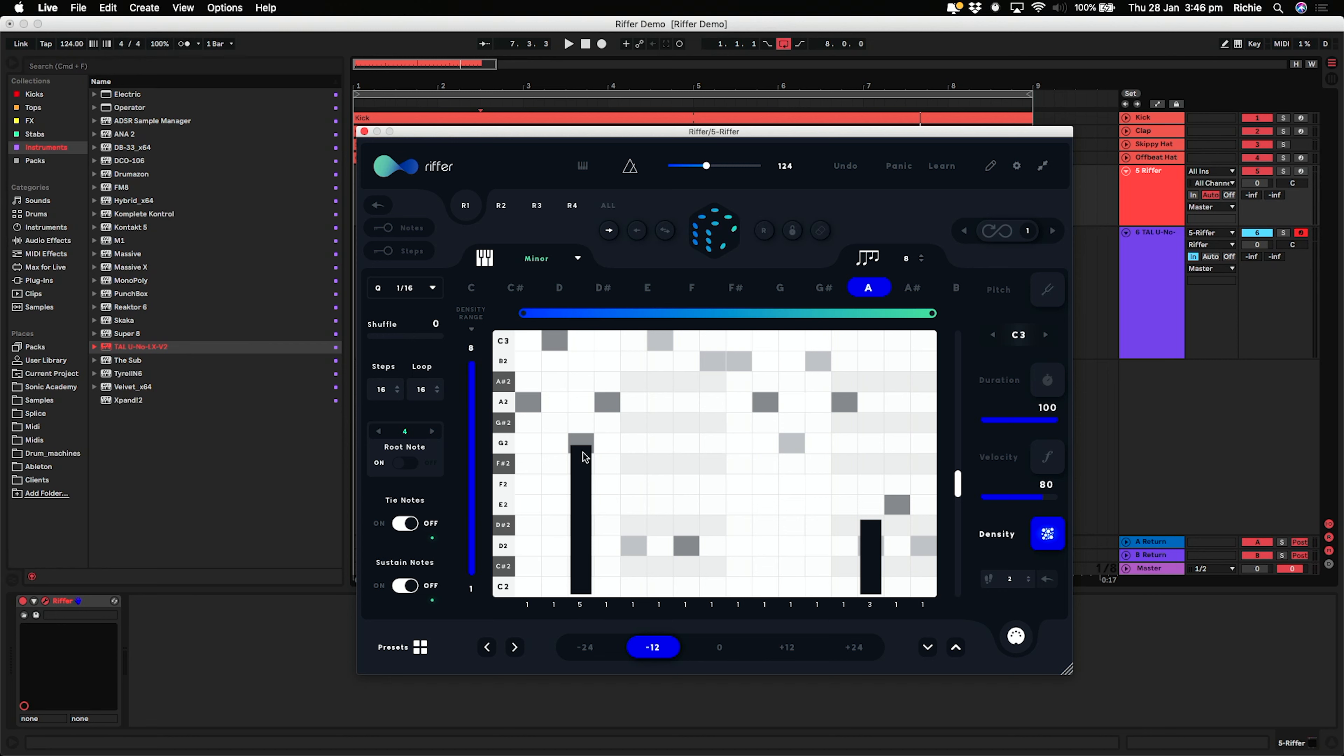
click(581, 545)
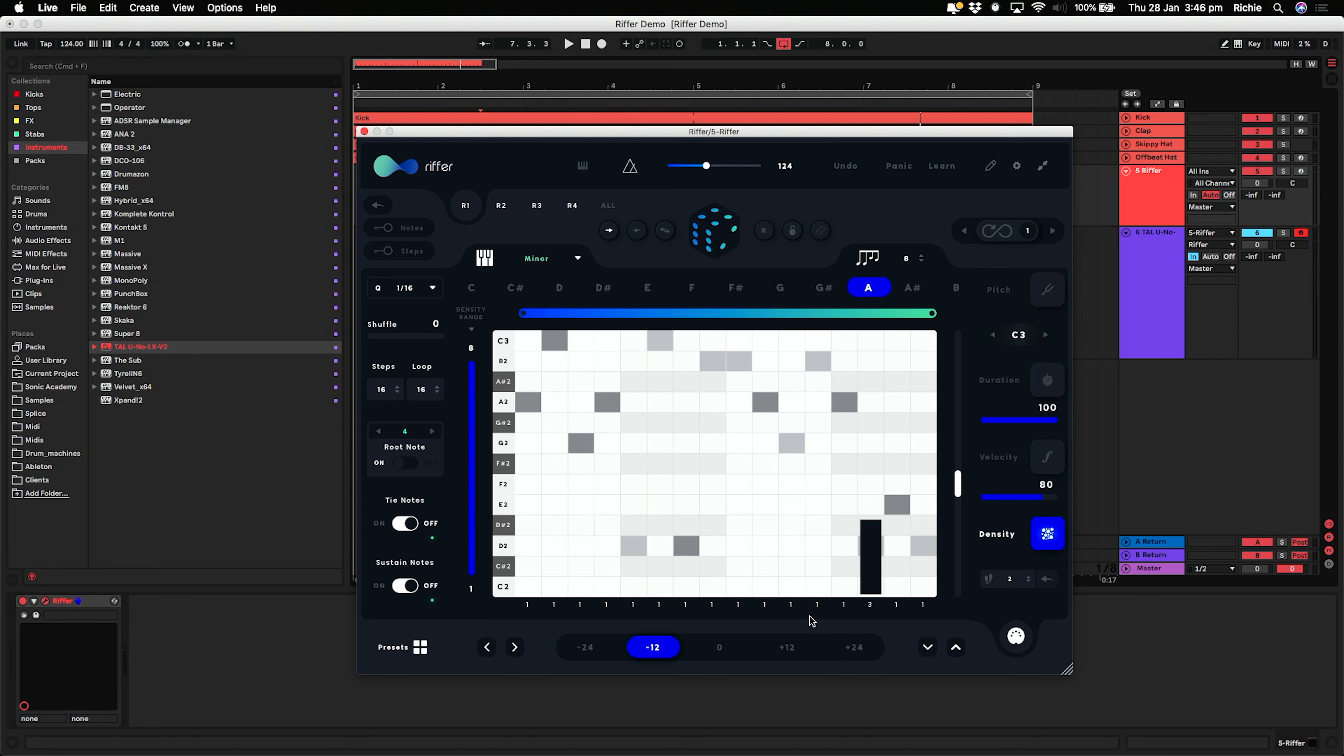
click(871, 548)
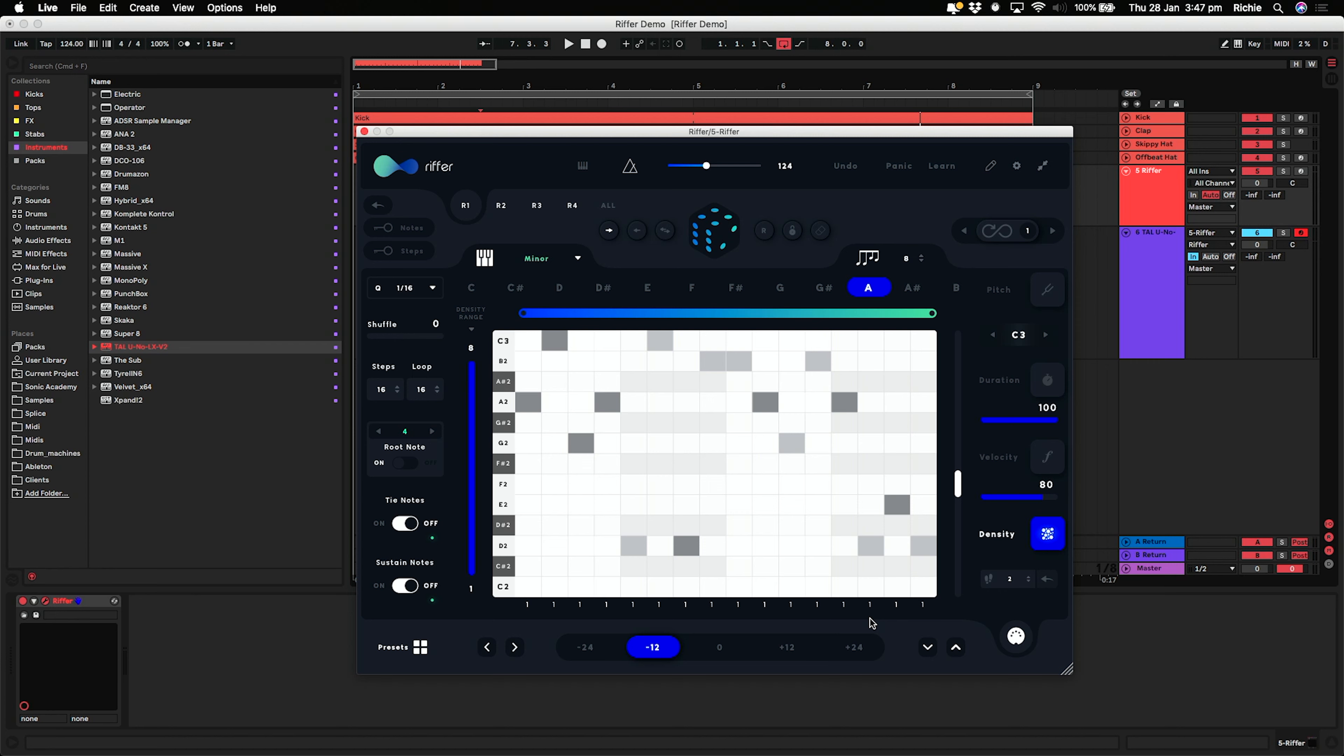
- Randomize the riff and reduce the density of the fourth and fifteenth steps to 1
click(711, 229)
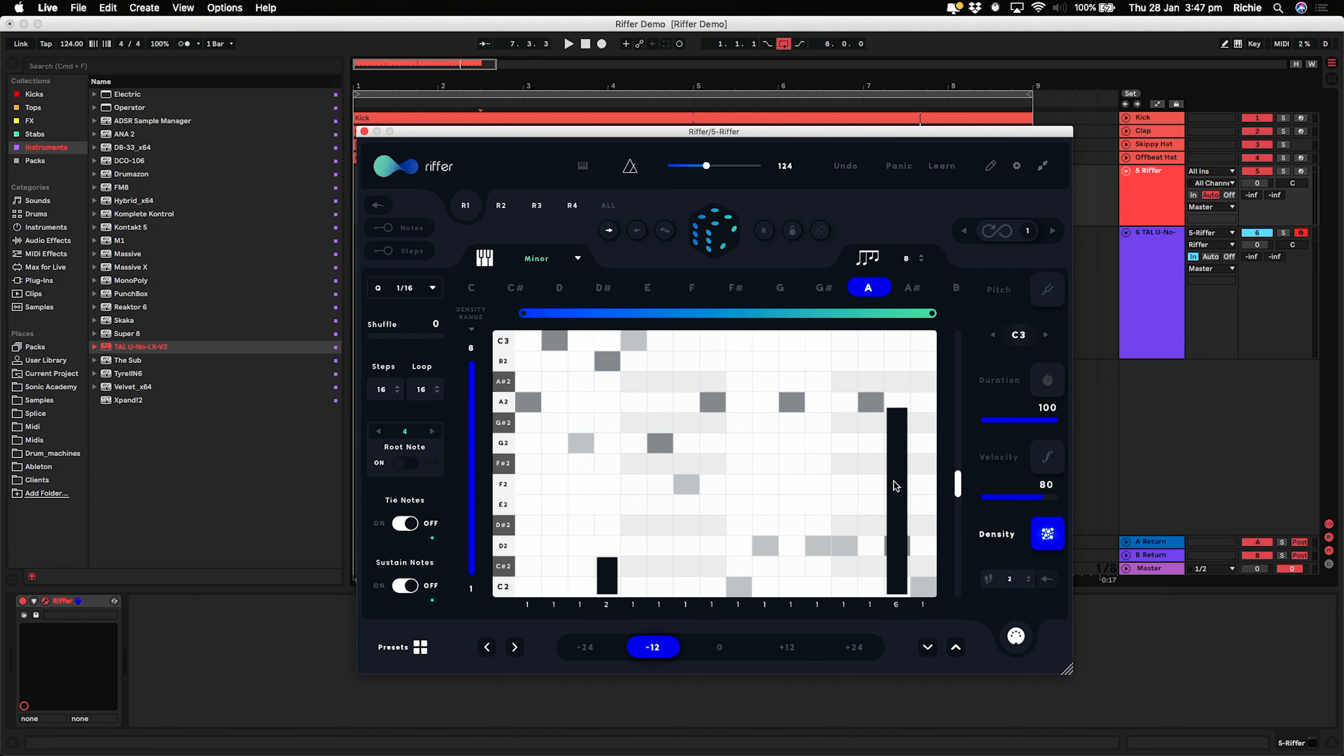
drag(900, 420, 902, 596)
drag(608, 571, 608, 592)
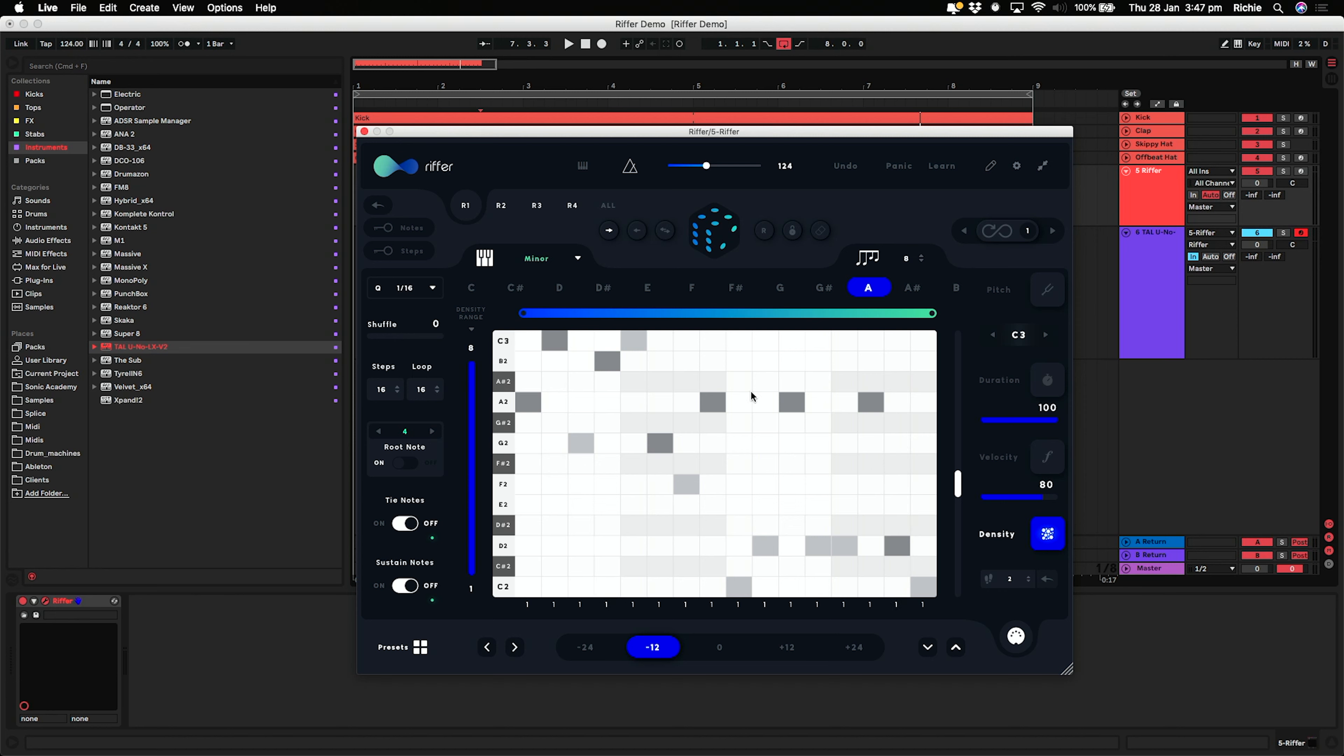
- Lock the density values and randomize the riff several times, switching to the velocity values along the way
click(793, 231)
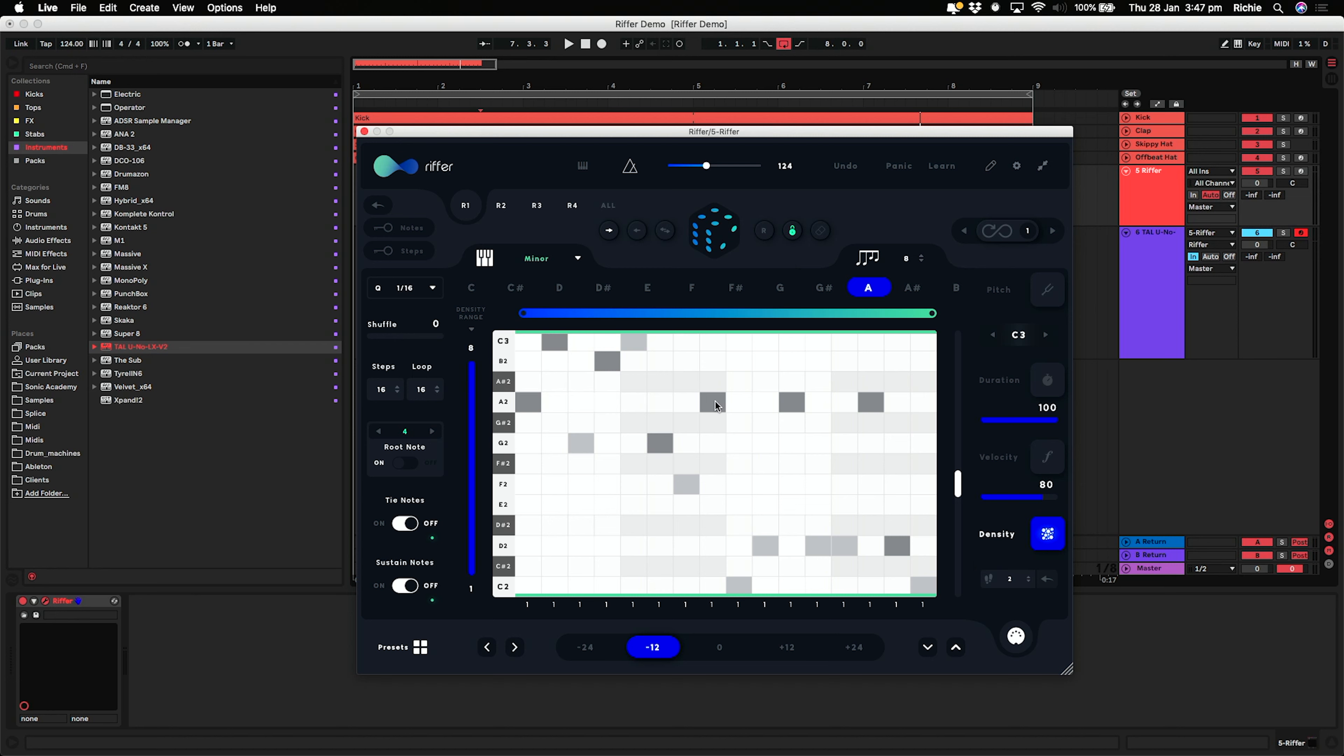
click(712, 233)
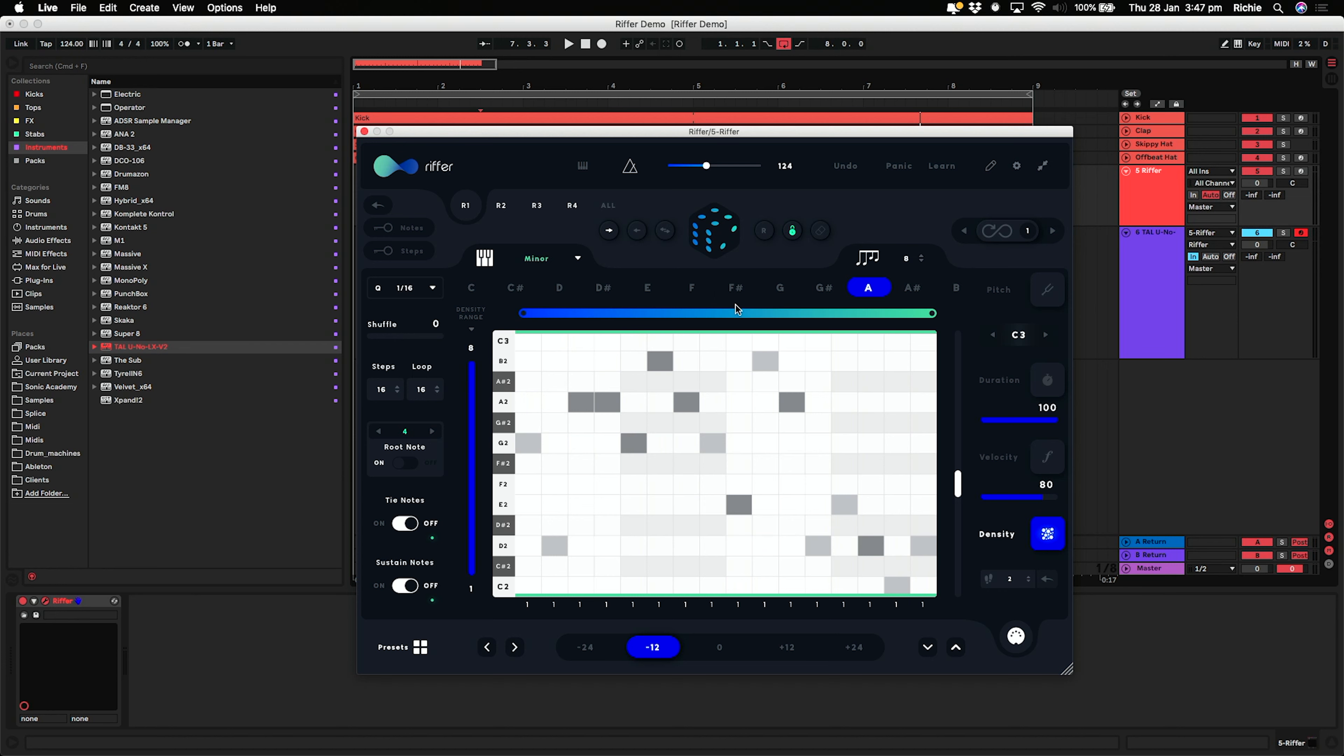
click(1048, 458)
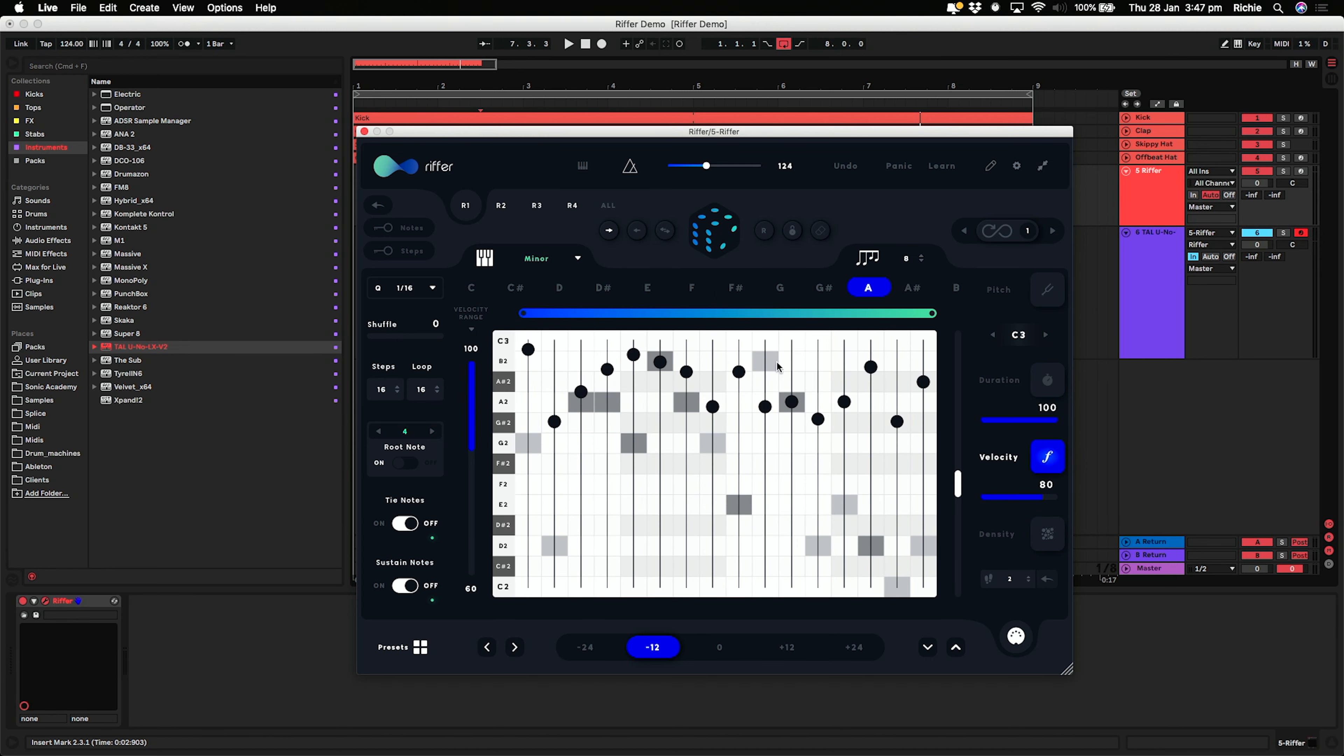
click(719, 232)
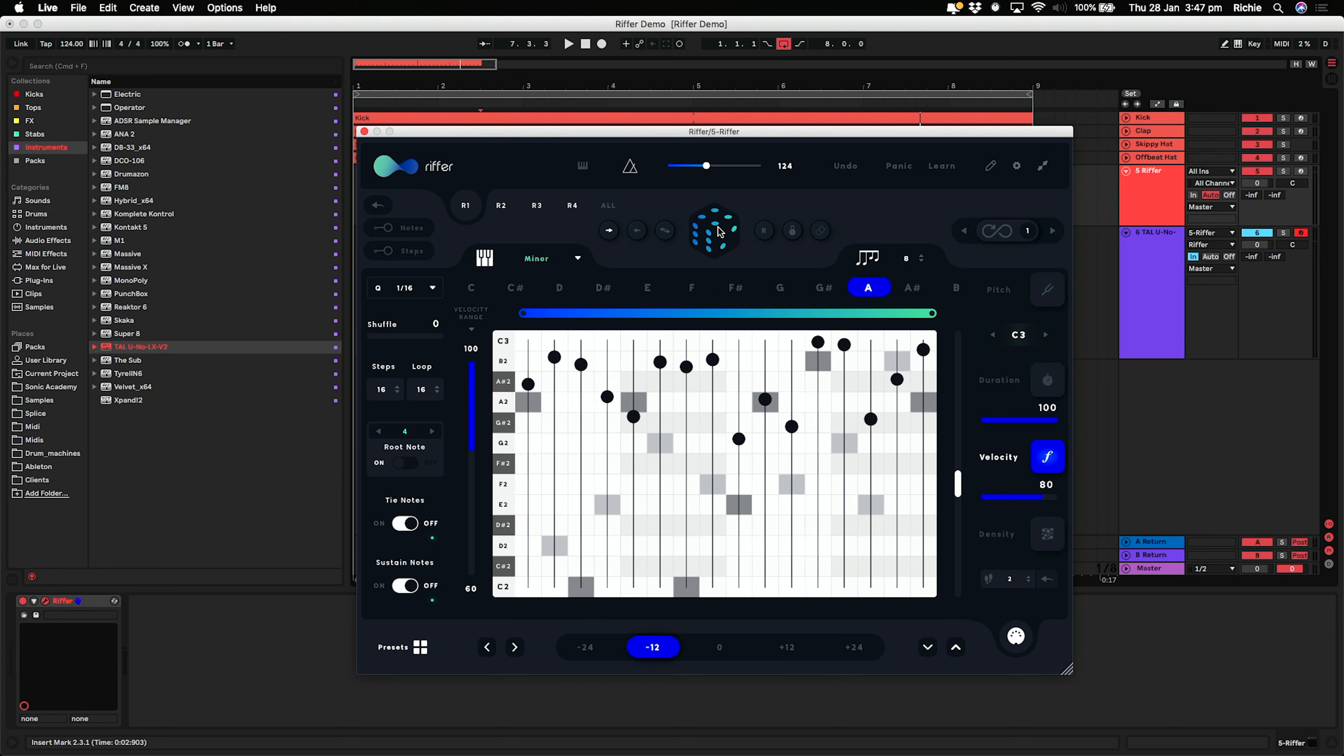
click(720, 231)
click(719, 231)
click(720, 231)
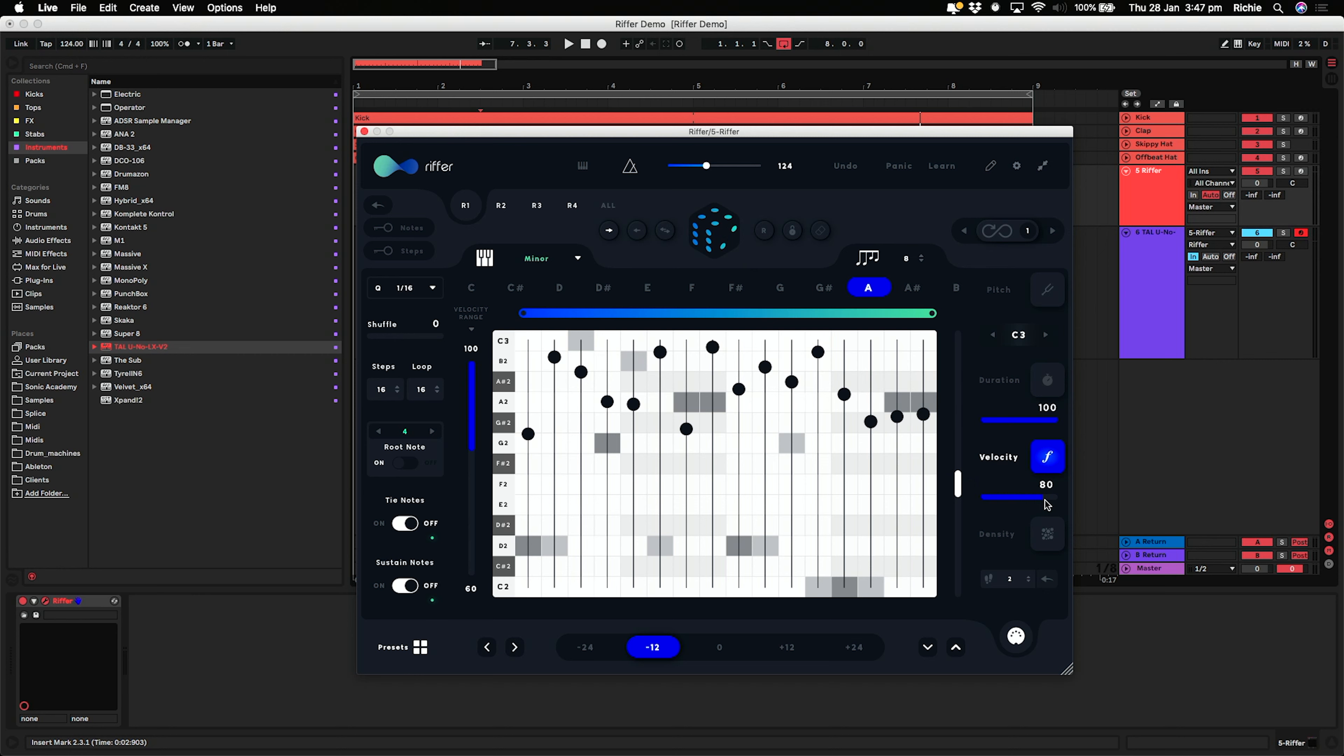
- Set both the velocity and the duration of all steps to 100
drag(882, 425, 873, 386)
drag(1044, 503, 1059, 500)
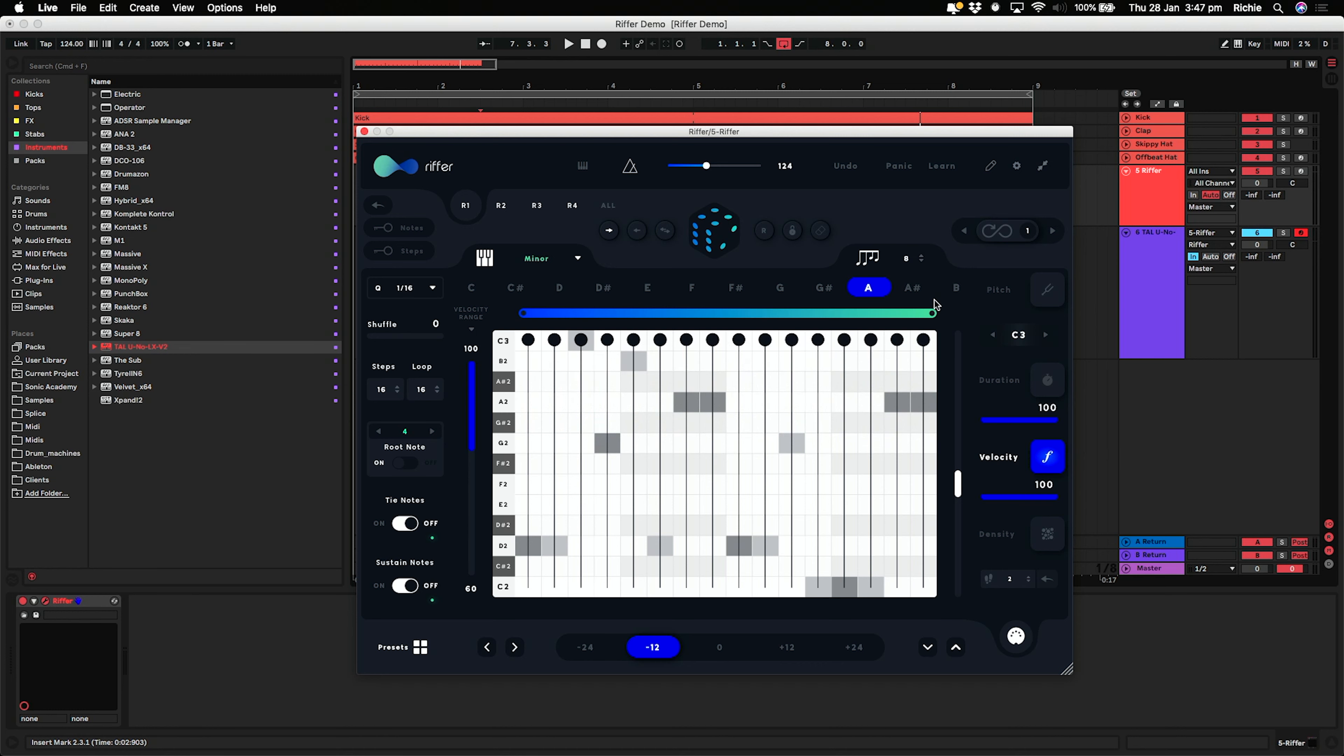
click(1048, 380)
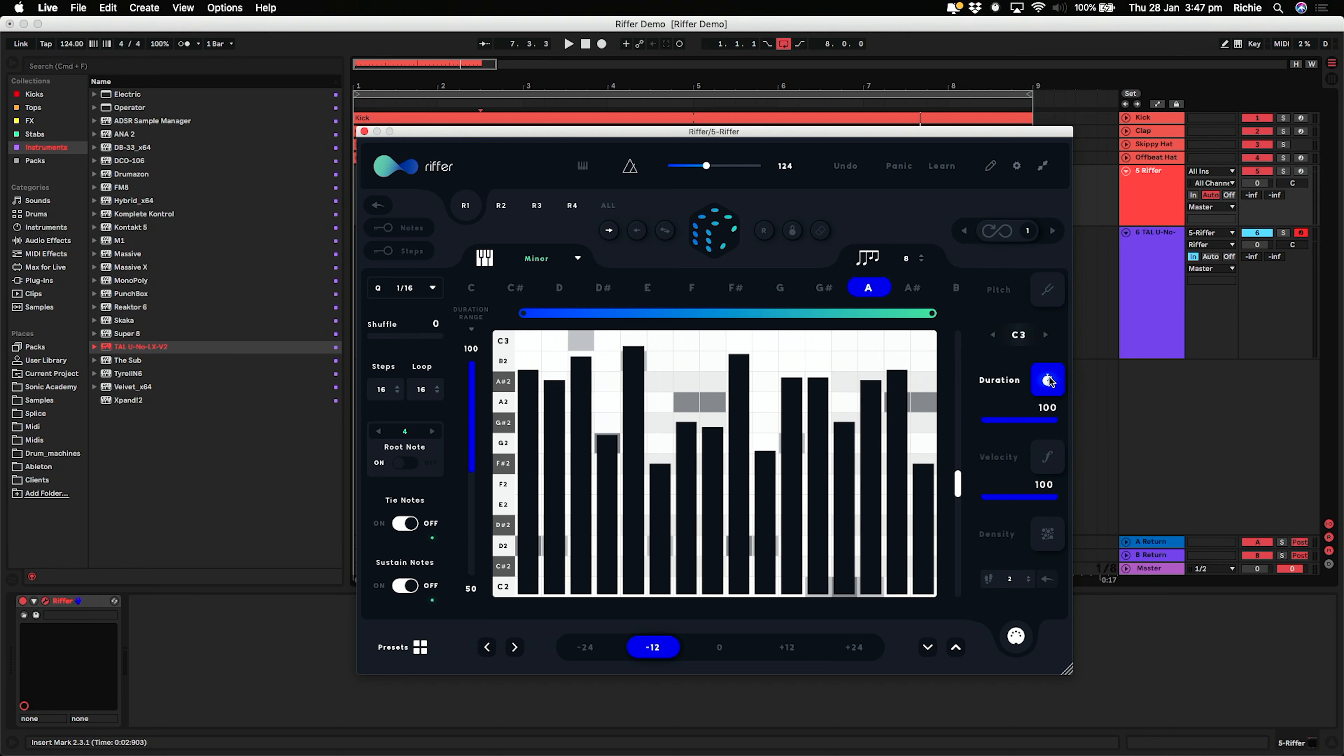
drag(1050, 424, 1062, 421)
- Lock the duration values and audition the riff with the pitch grid shown
click(794, 231)
click(1057, 293)
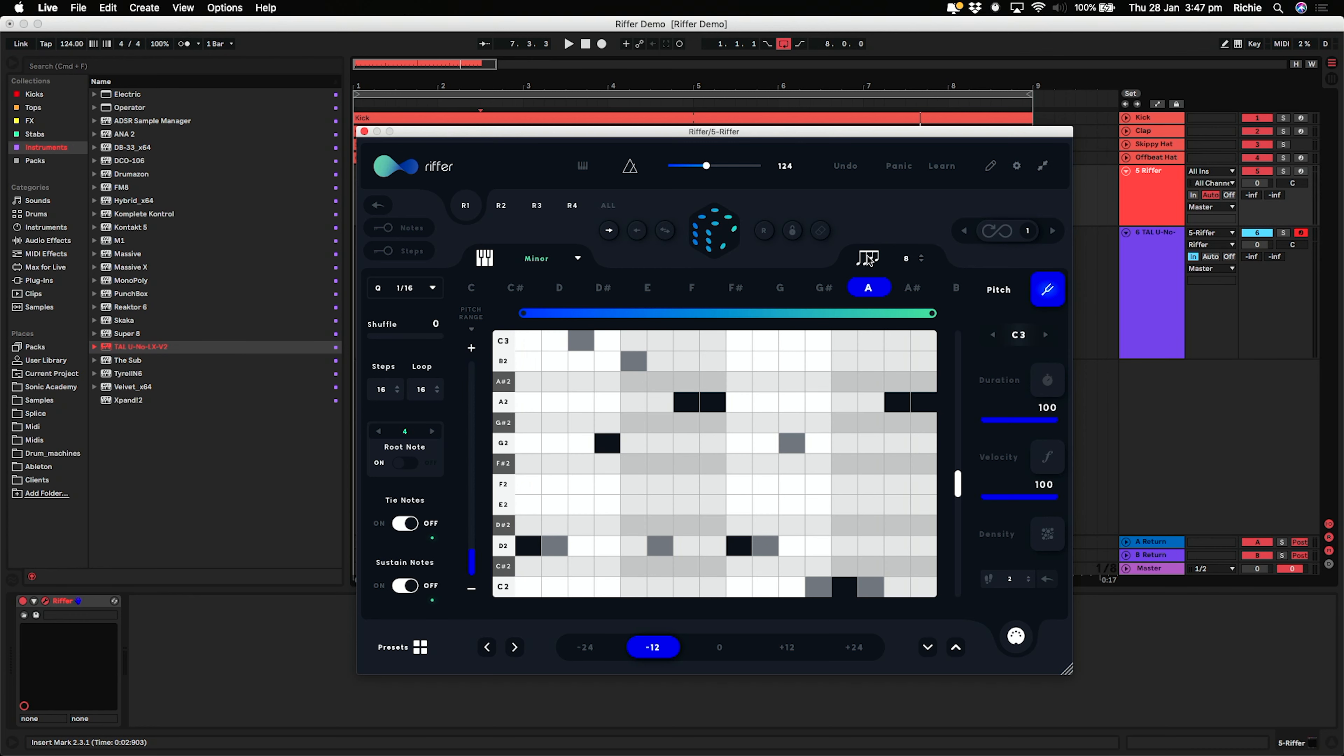
key(space)
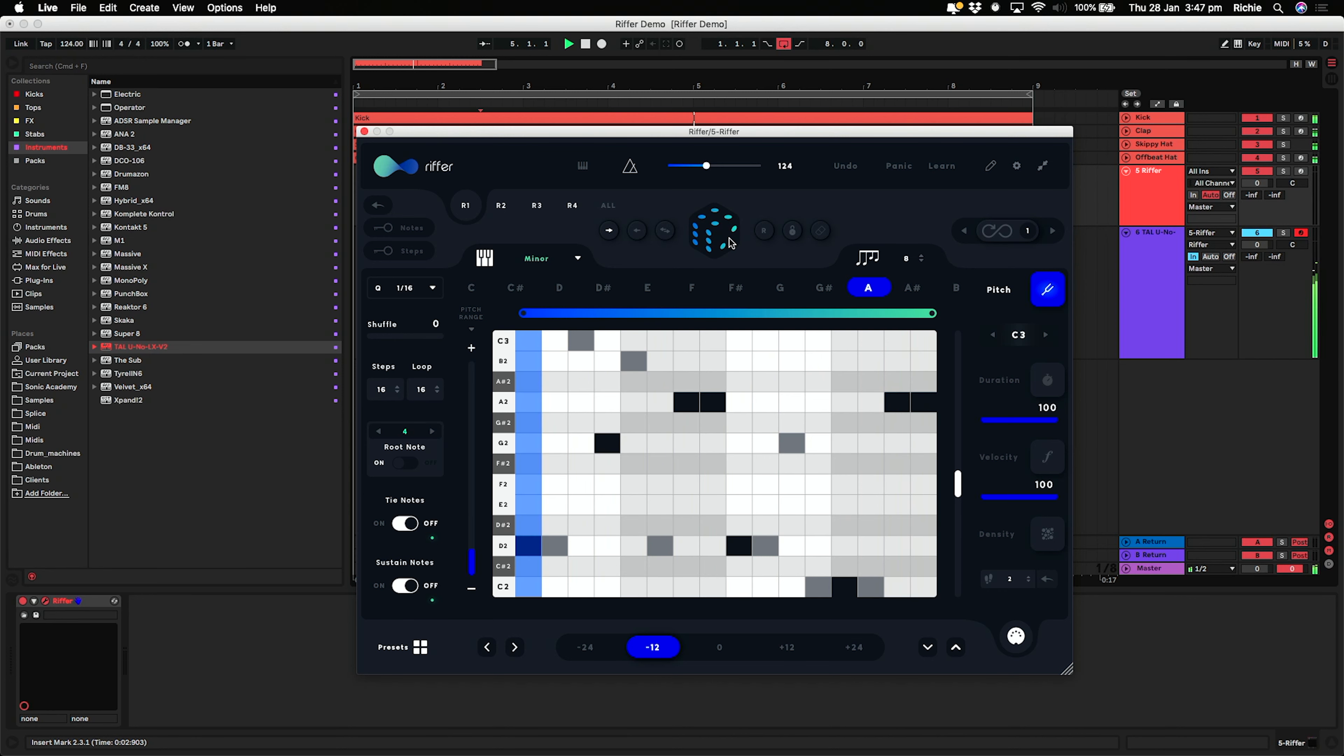
key(space)
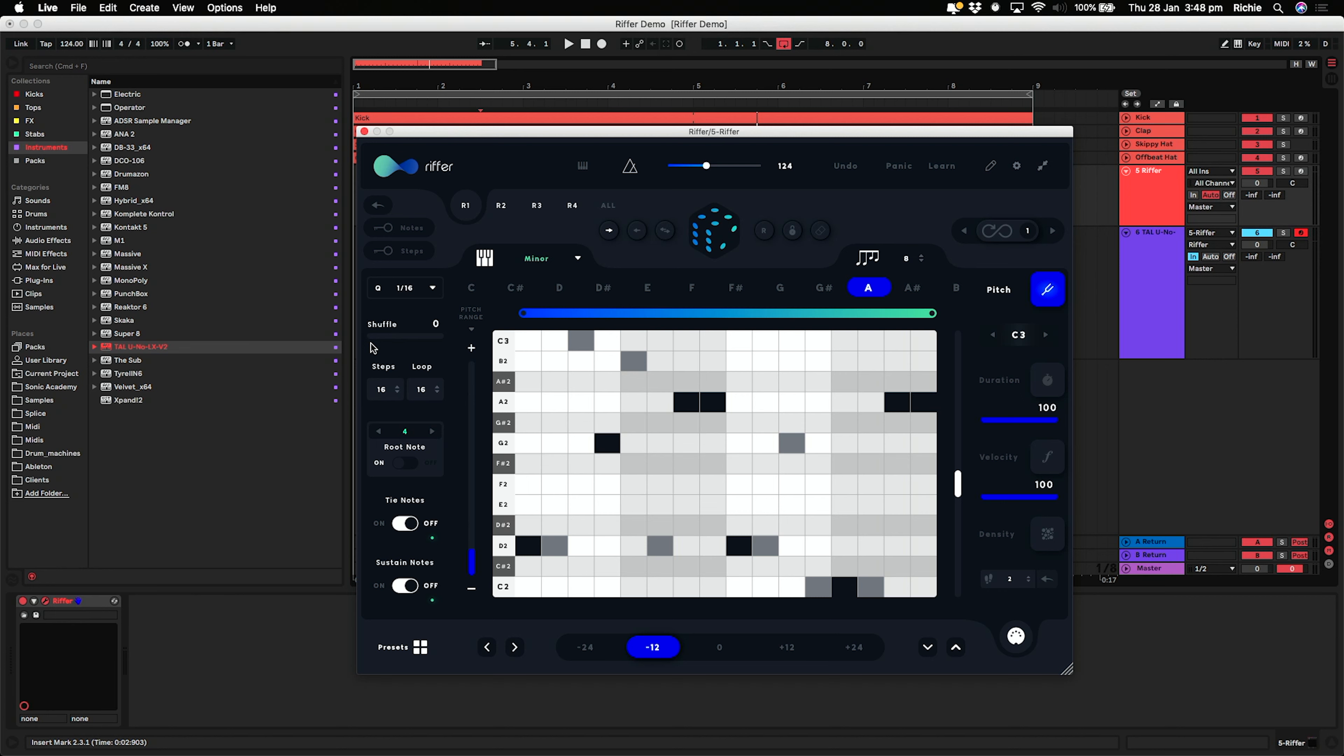
- Set the shuffle amount to 64 and audition the riff
drag(373, 336, 416, 341)
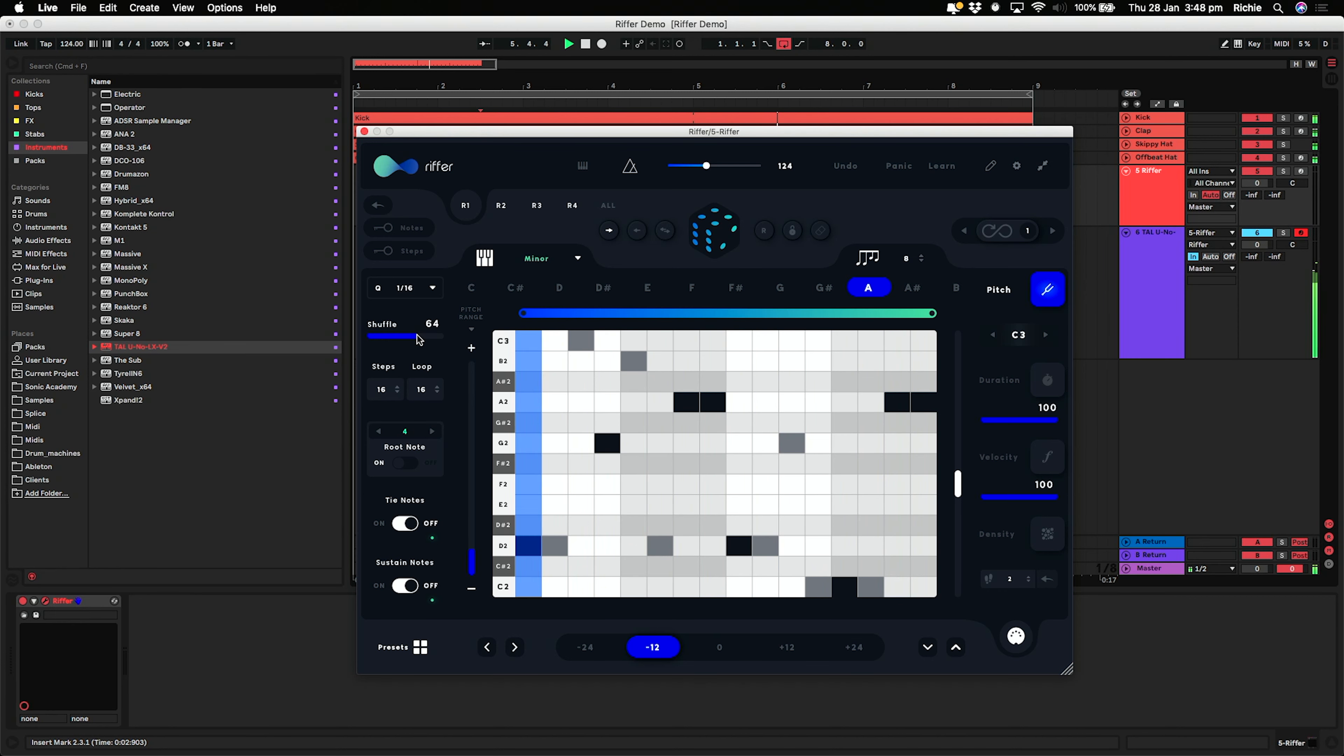
key(space)
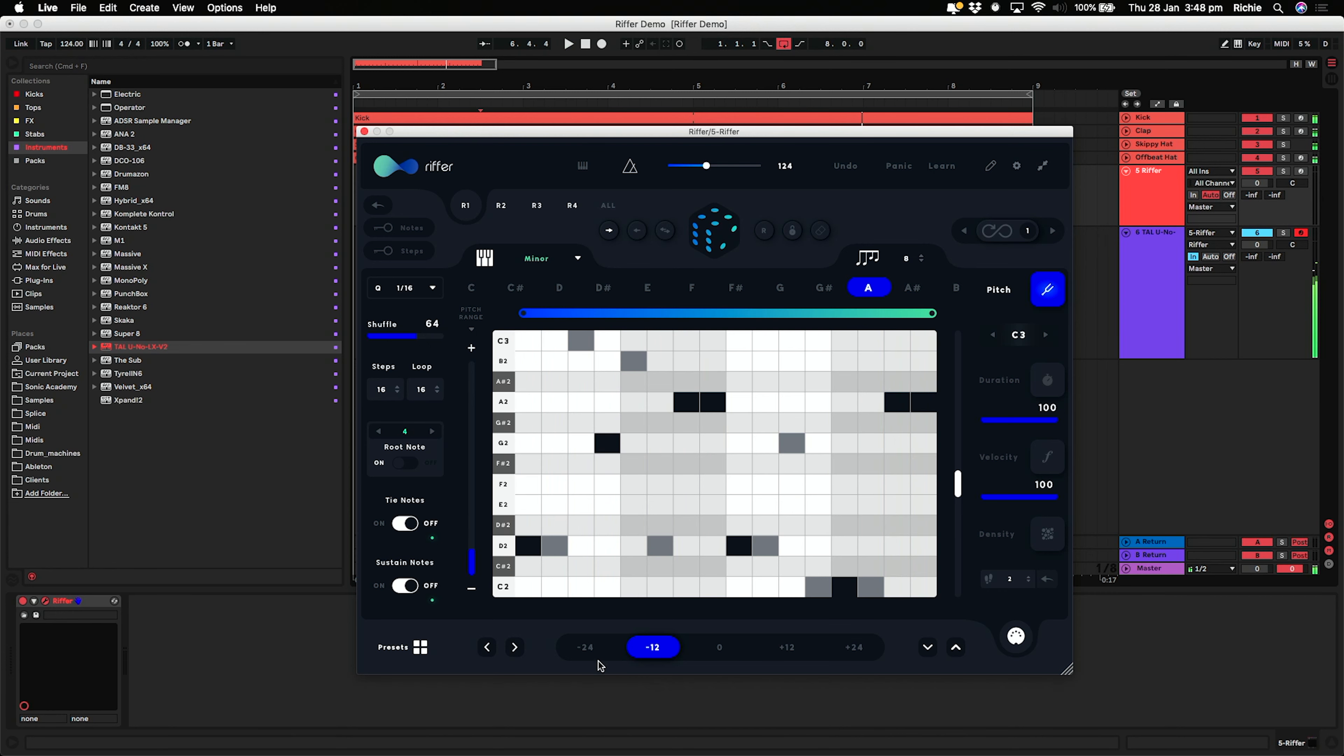
- Transpose the riff to -24 semitones and randomize it three times during playback
key(space)
click(586, 647)
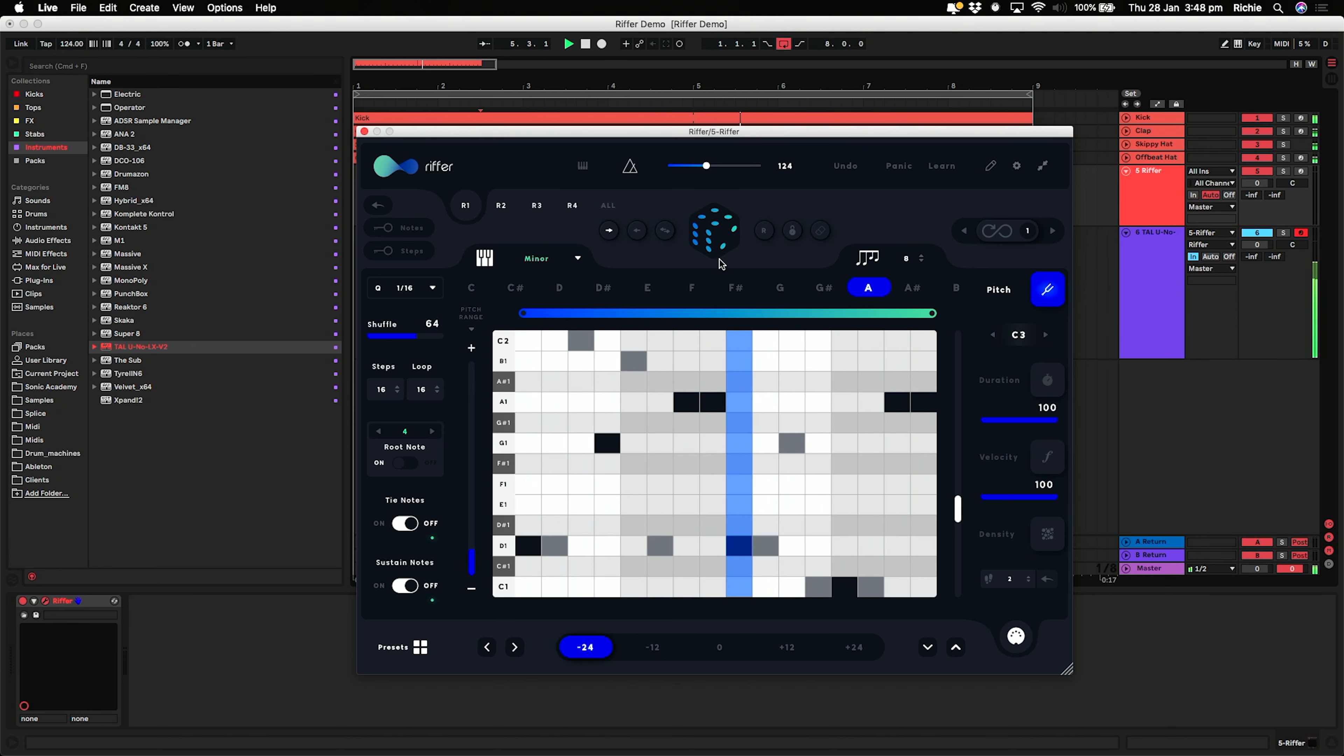
click(718, 239)
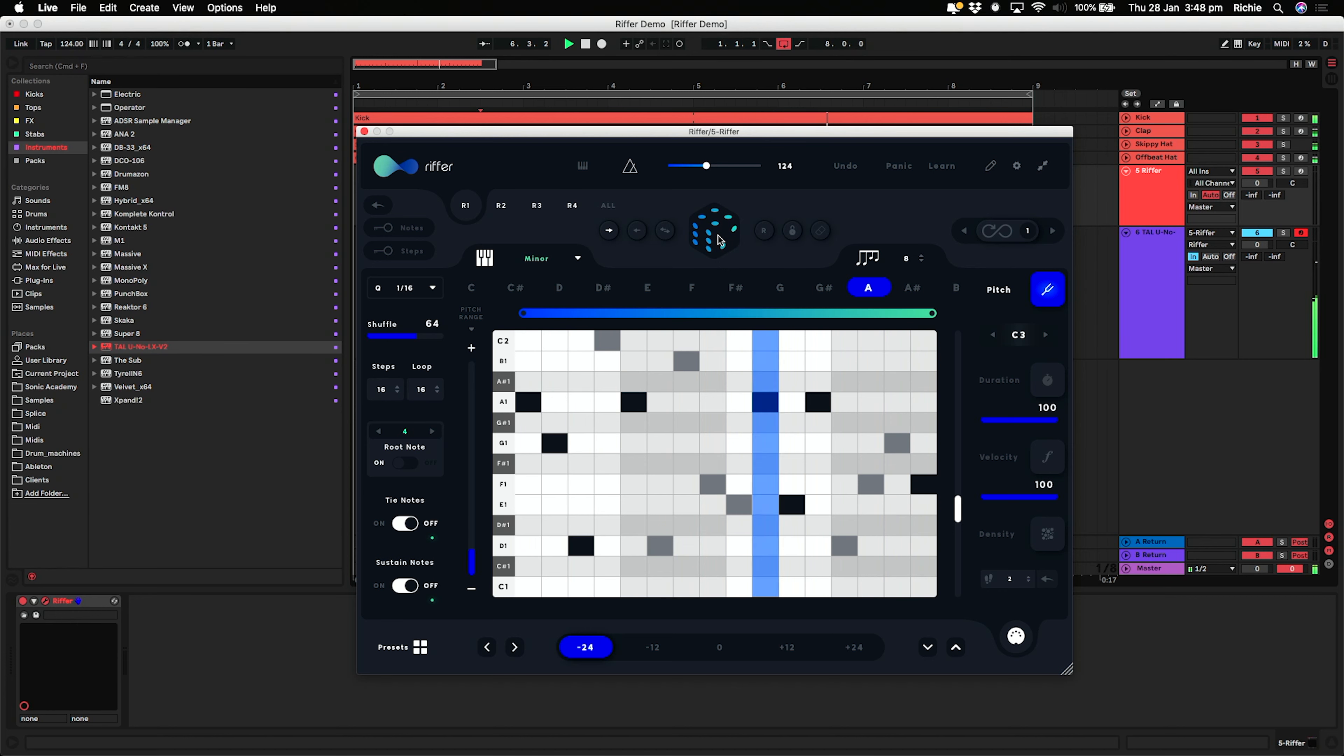
click(719, 240)
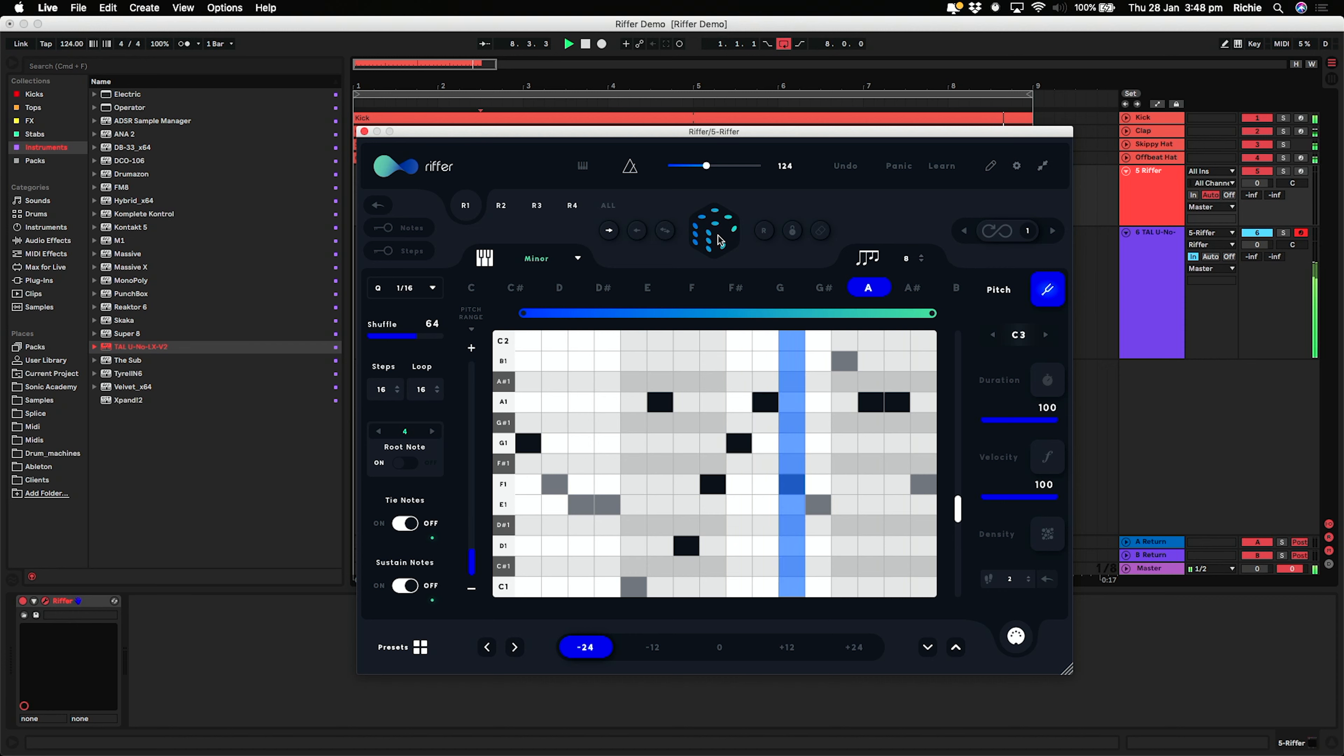
click(720, 240)
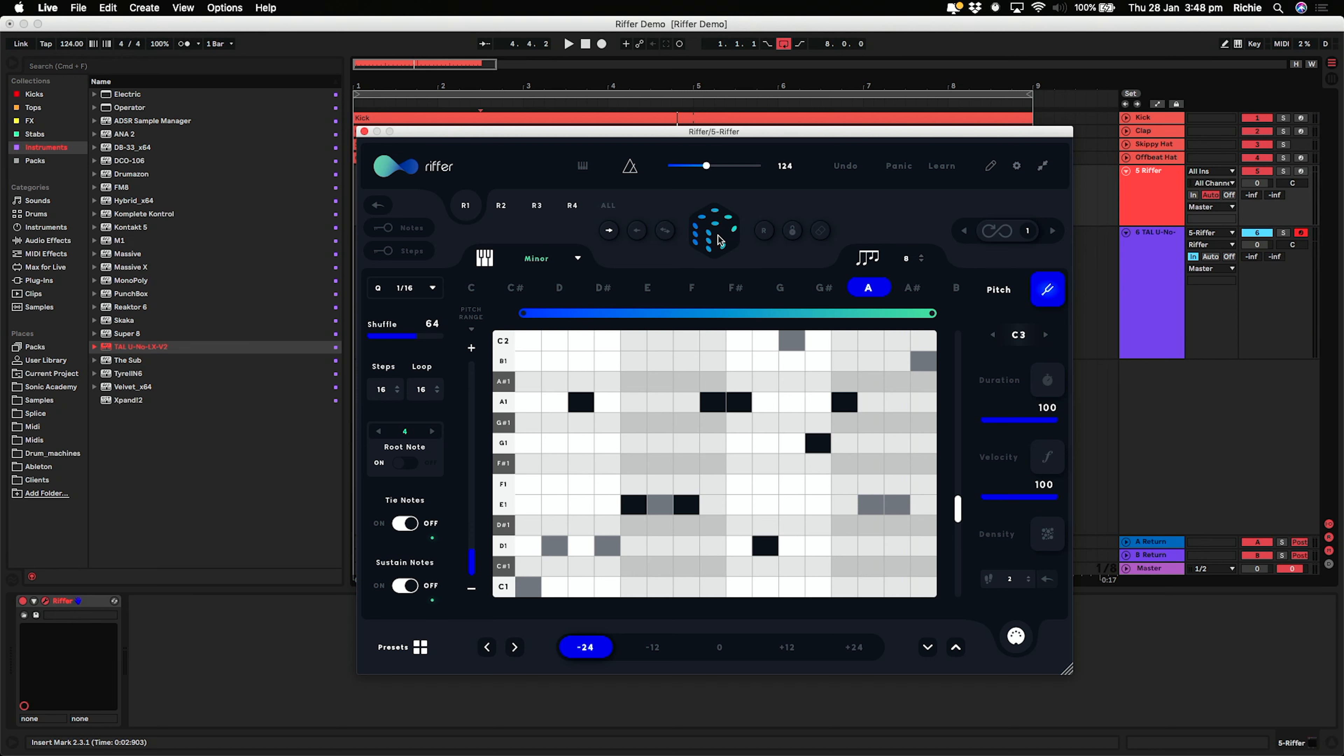
- Change the riff's key to D and transpose it to -12 semitones during playback
click(559, 288)
key(space)
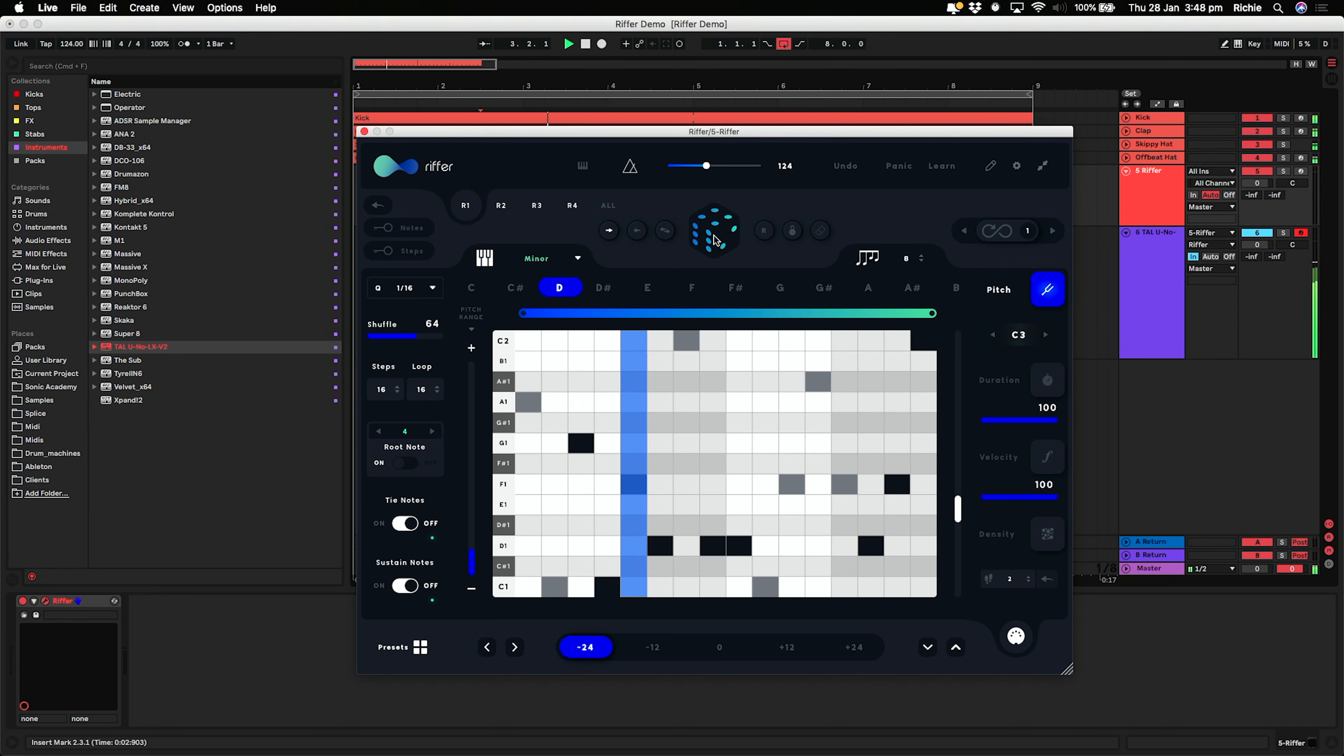
click(652, 646)
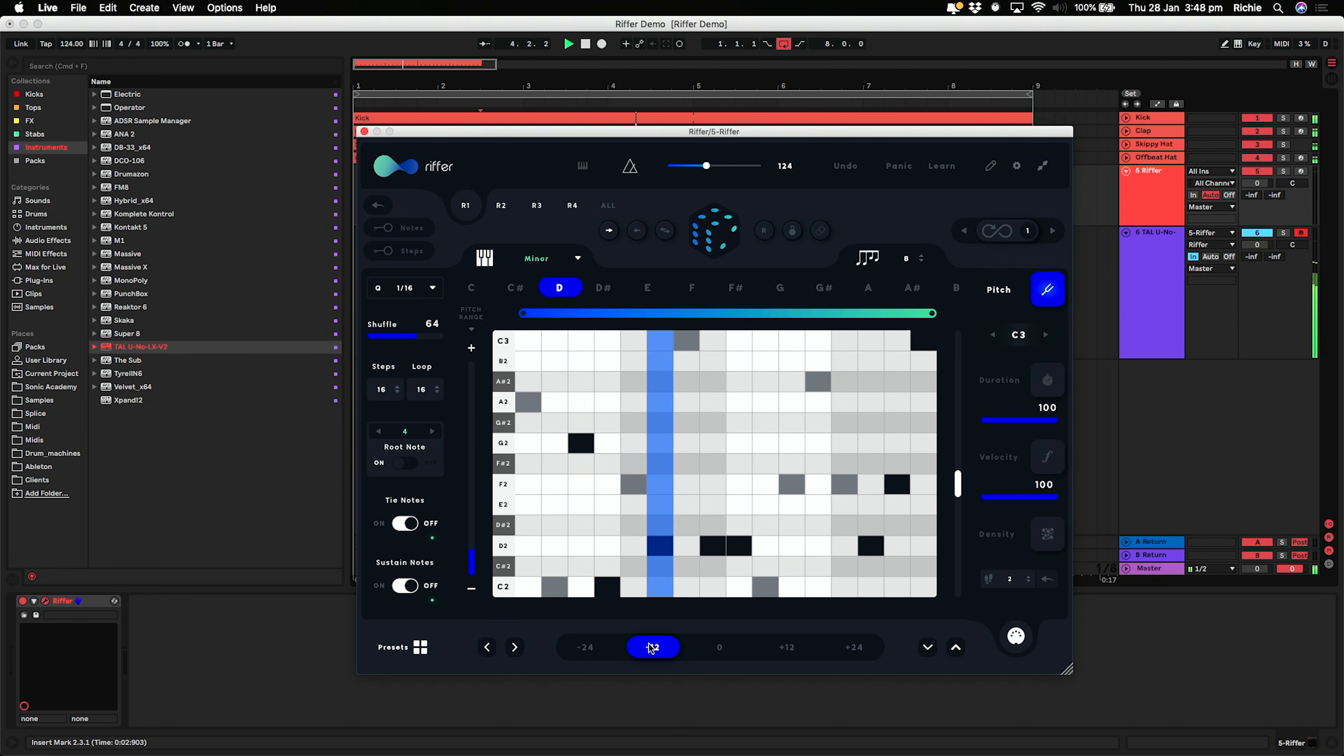
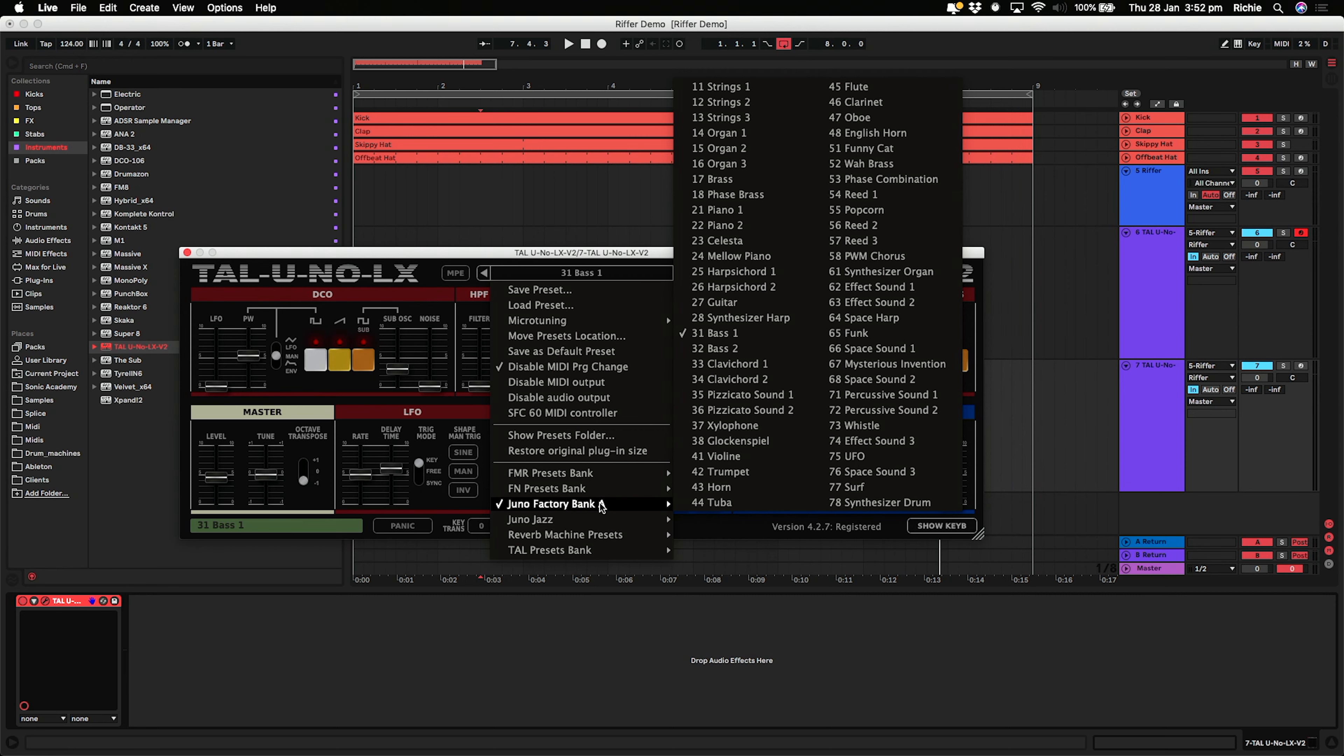
- Load the Dark Roads preset from the Keys folder of the TAL Presets Bank on track 7's synth and hide the plug-in window
mouse_move(594, 475)
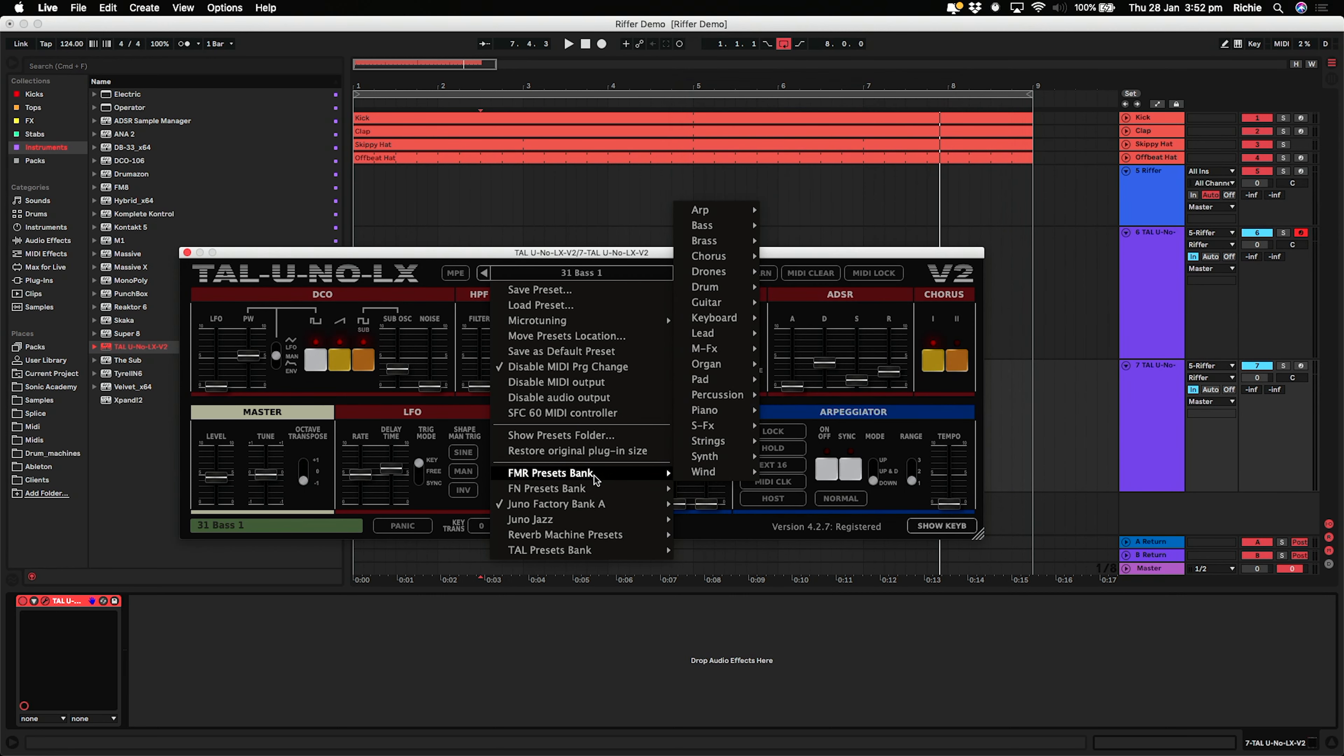
mouse_move(726, 447)
mouse_move(550, 549)
mouse_move(702, 518)
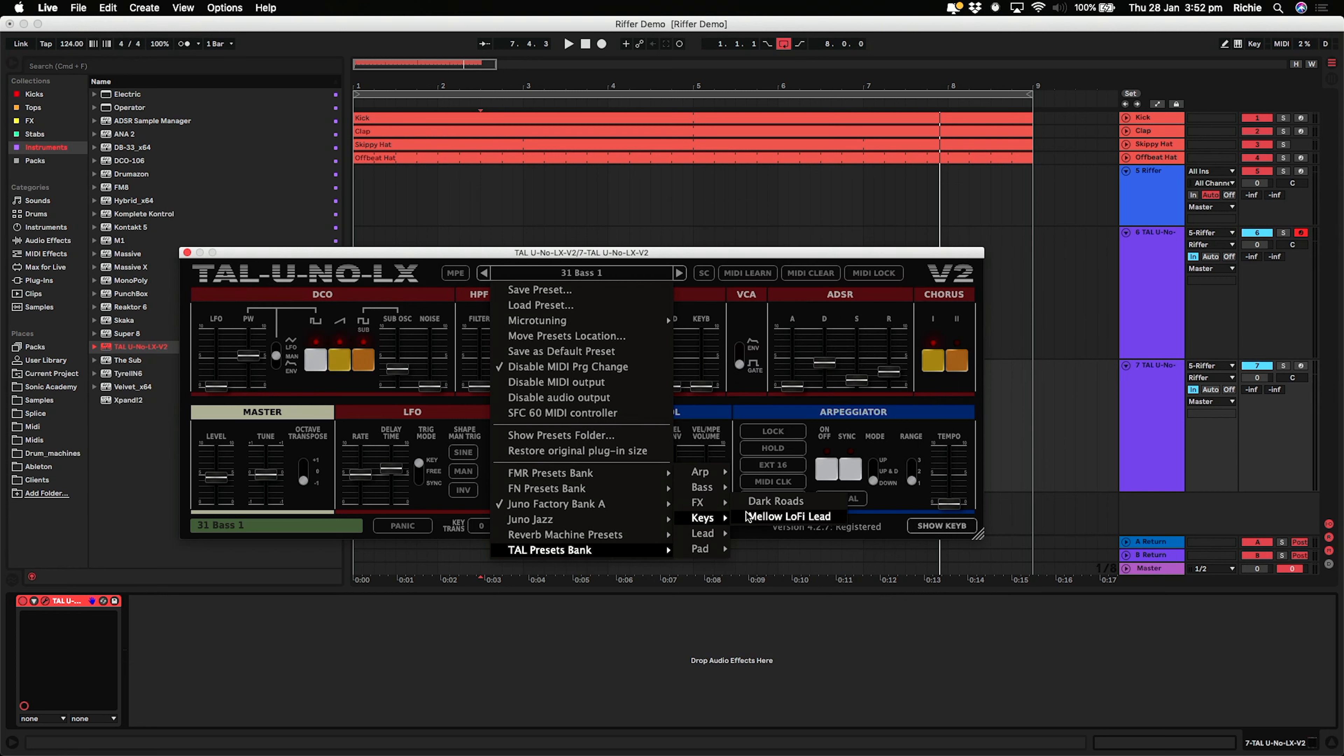
click(781, 503)
key(super+alt+p)
- Play the arrangement and solo track 7 to audition its new synth preset, then stop playback
click(480, 383)
key(space)
click(1283, 366)
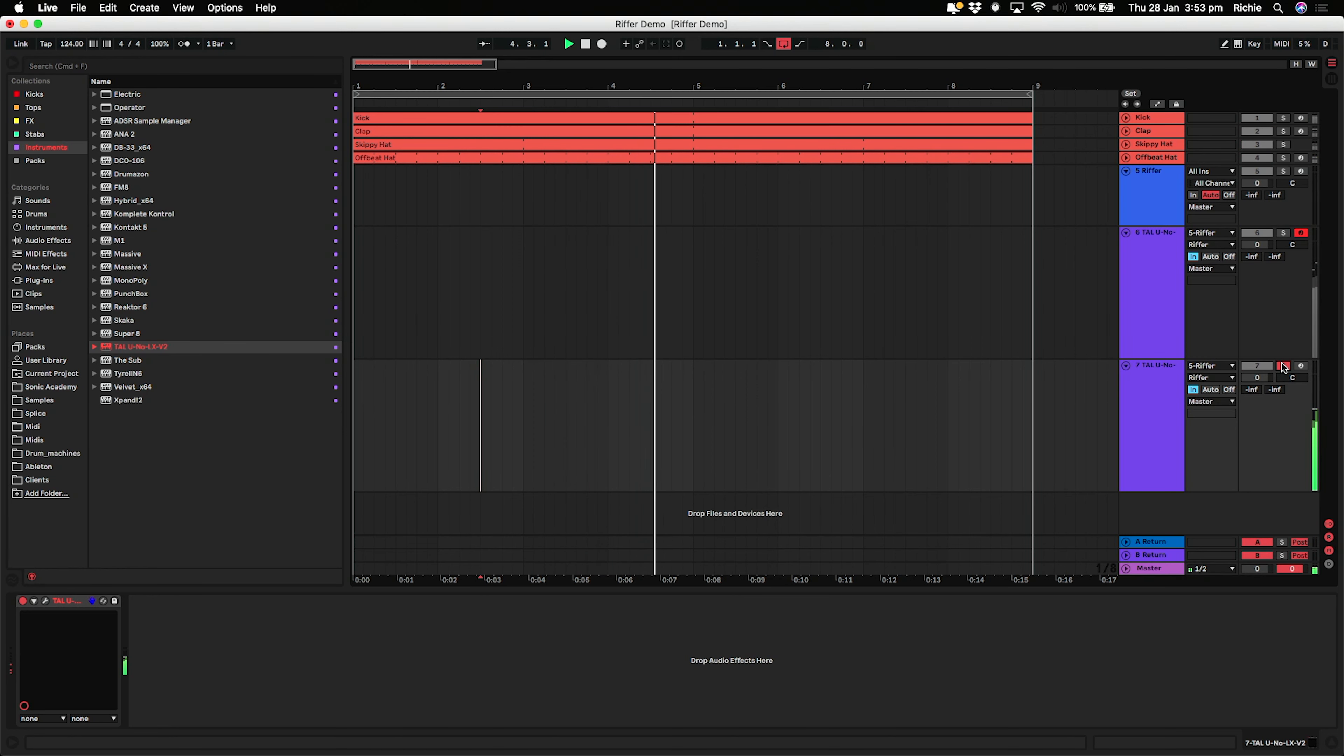
key(space)
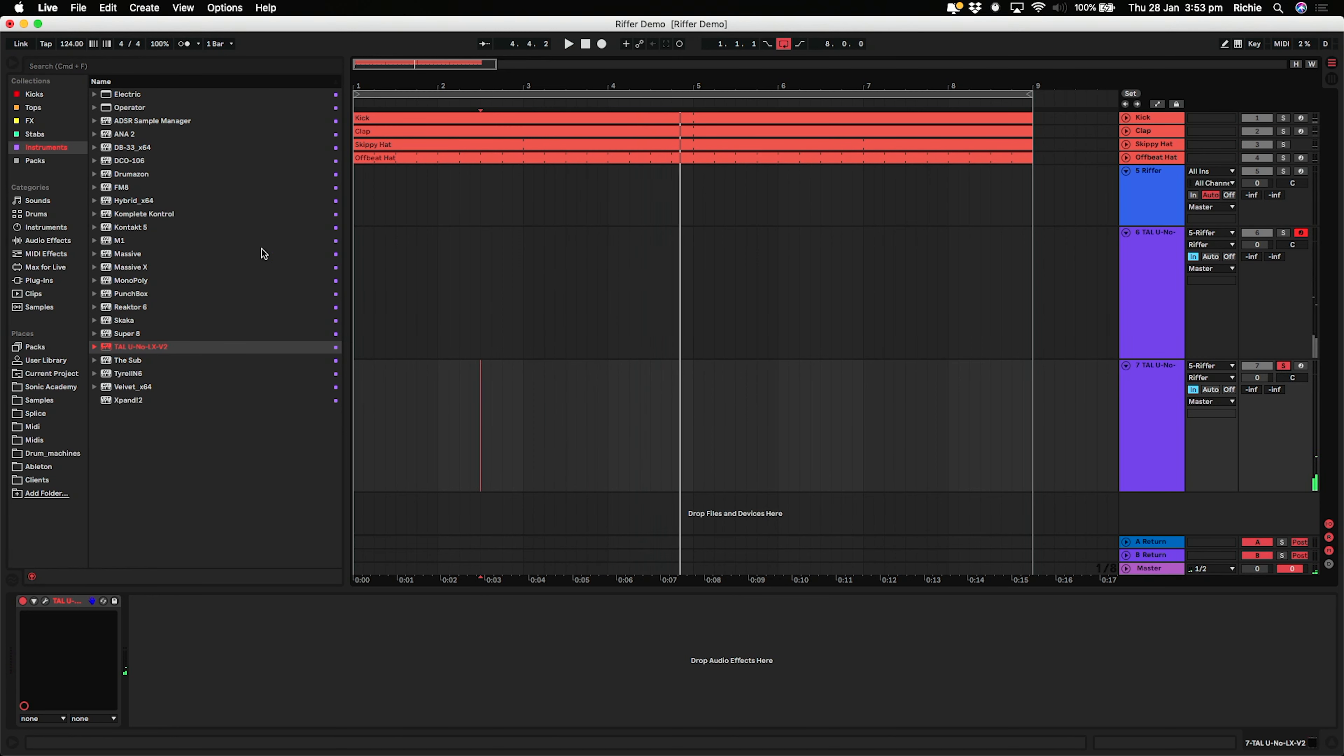
- Insert the Minor 9th (Magic) preset from the Secretz Chords folder ahead of the synth on track 7
click(7, 121)
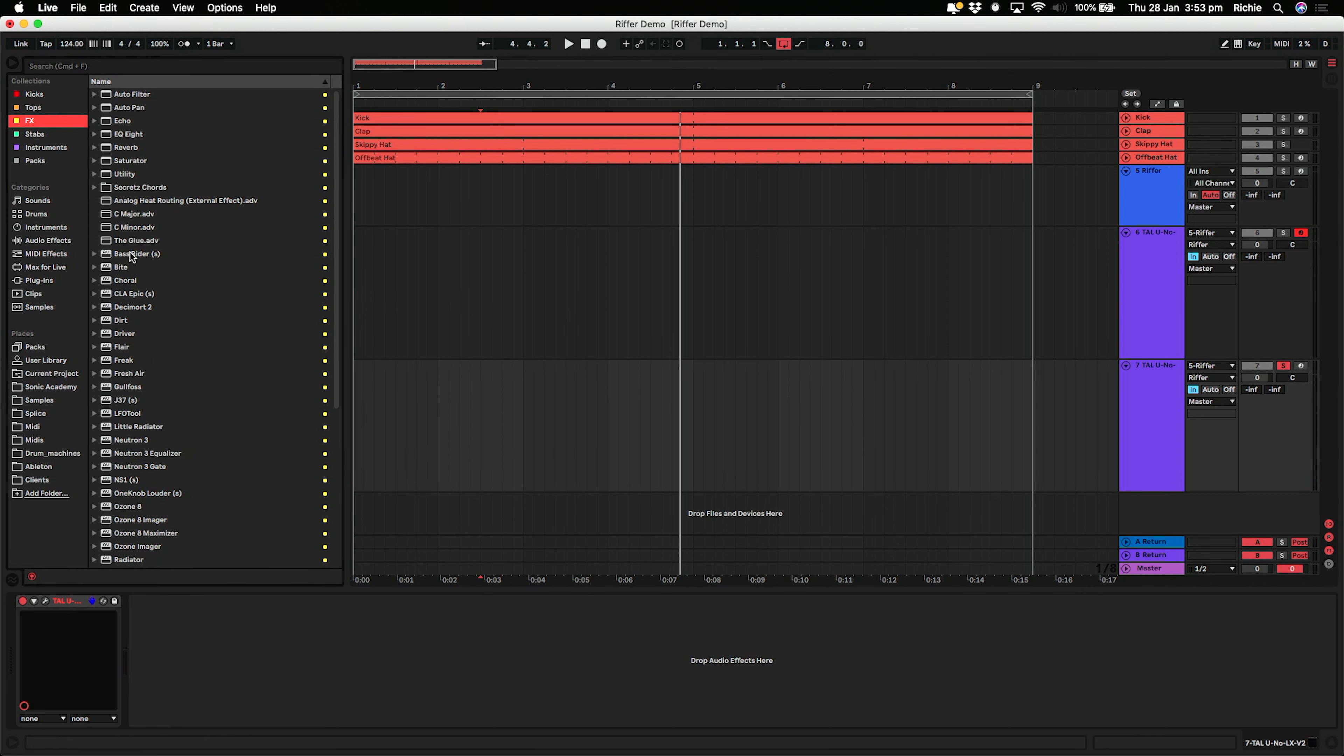
click(96, 188)
click(165, 268)
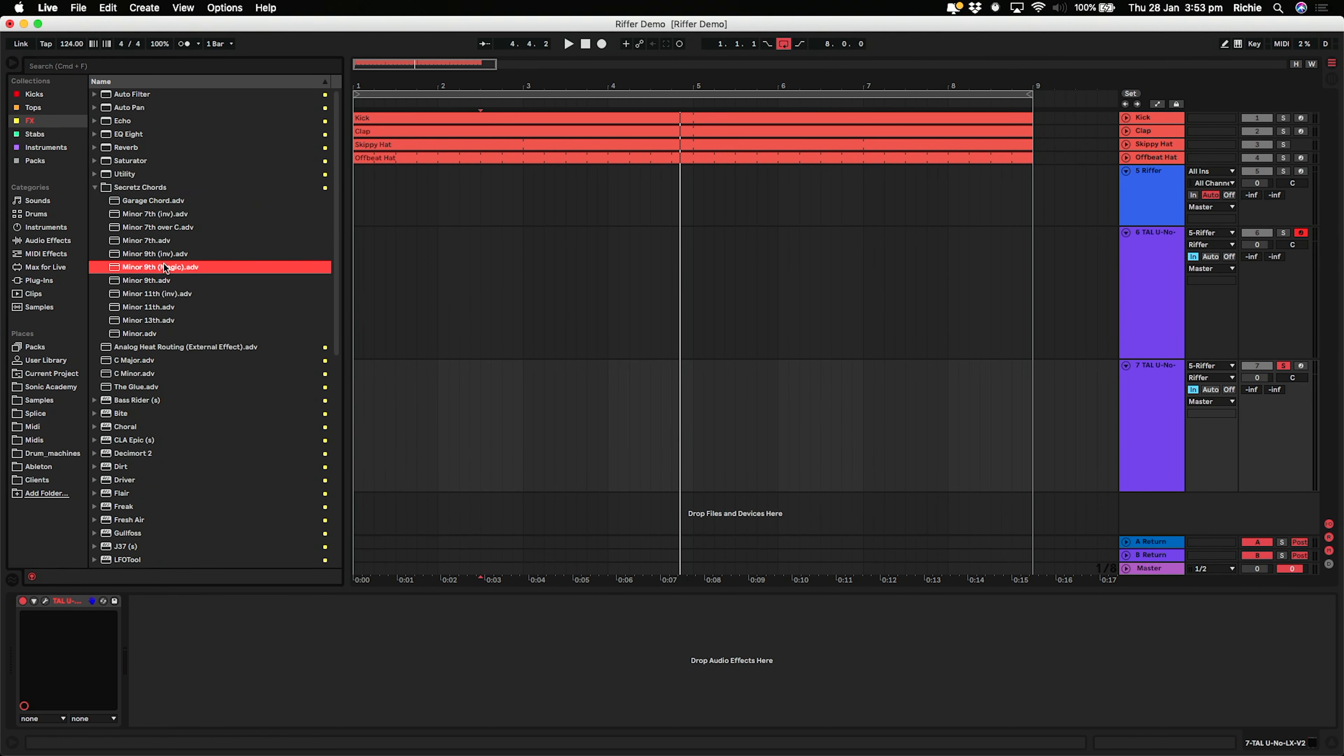
drag(80, 539, 52, 637)
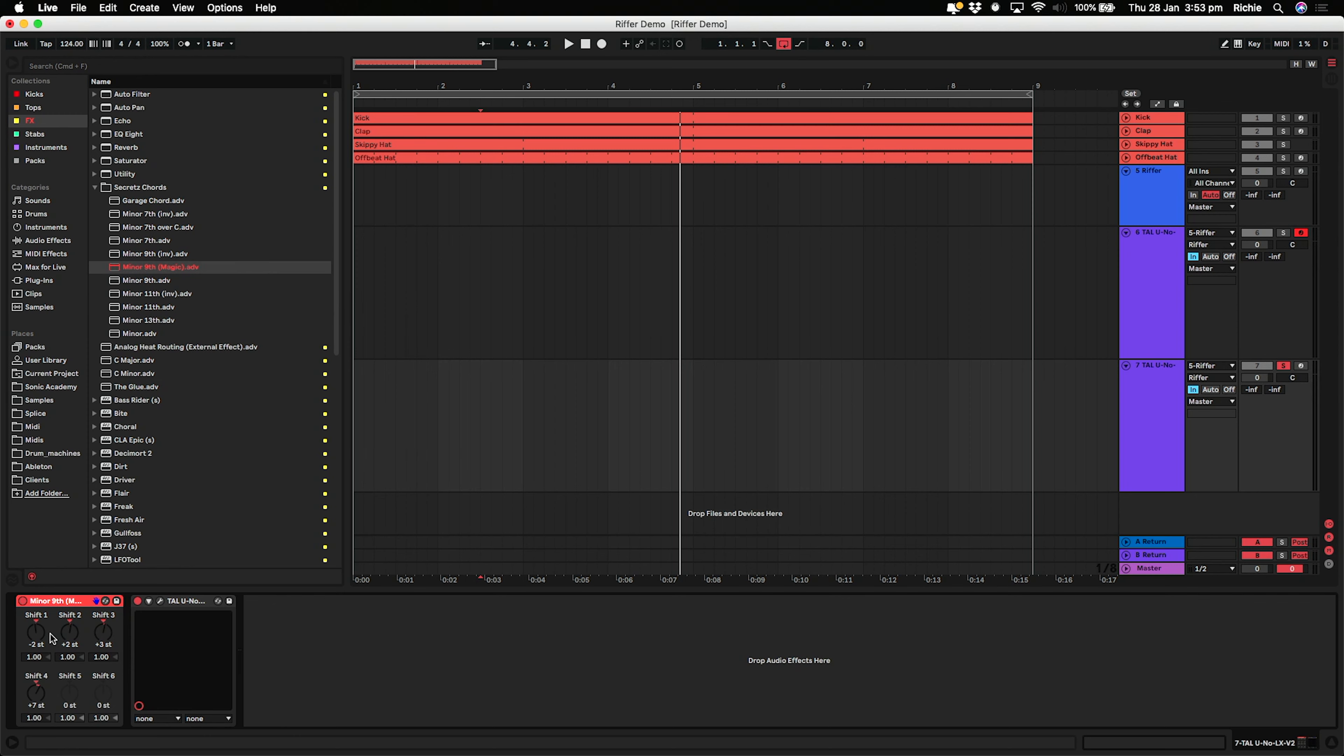
- Audition the soloed chords on track 7 while lowering the track's volume to -3.5 dB
key(space)
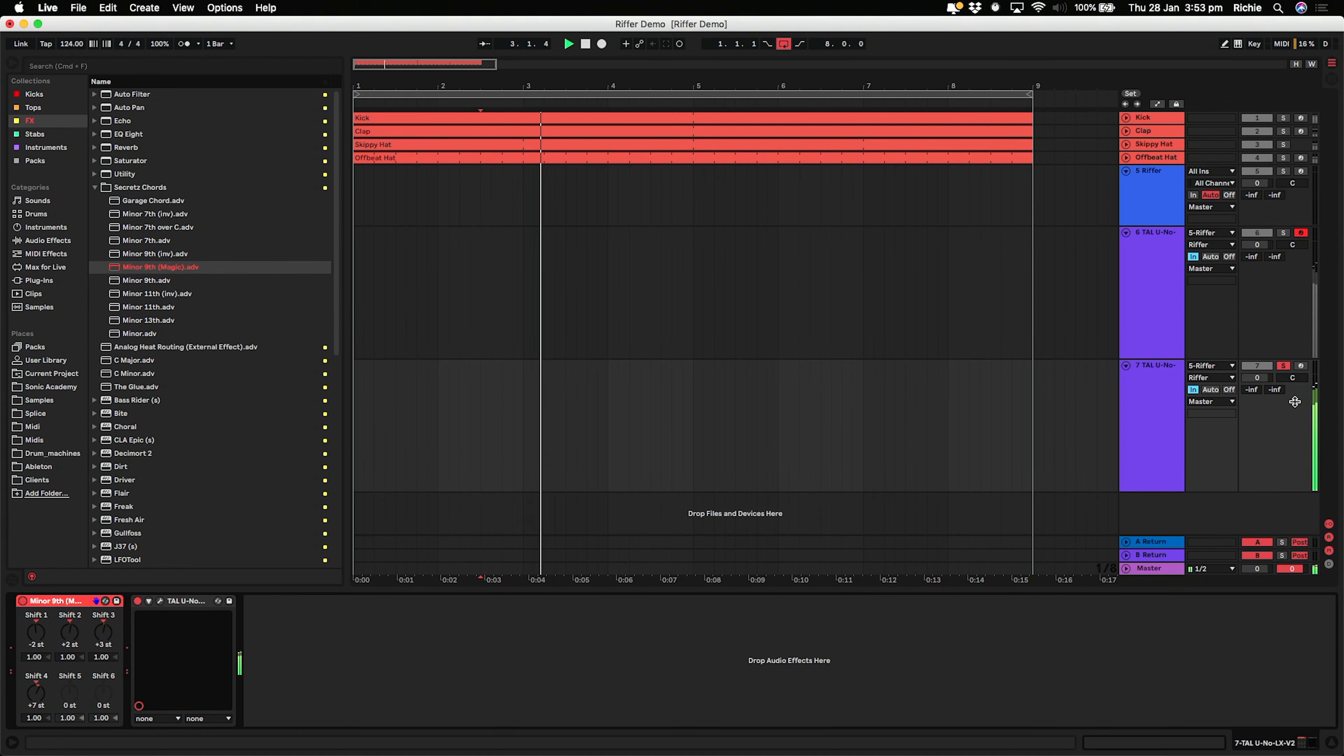
drag(1265, 385, 1264, 404)
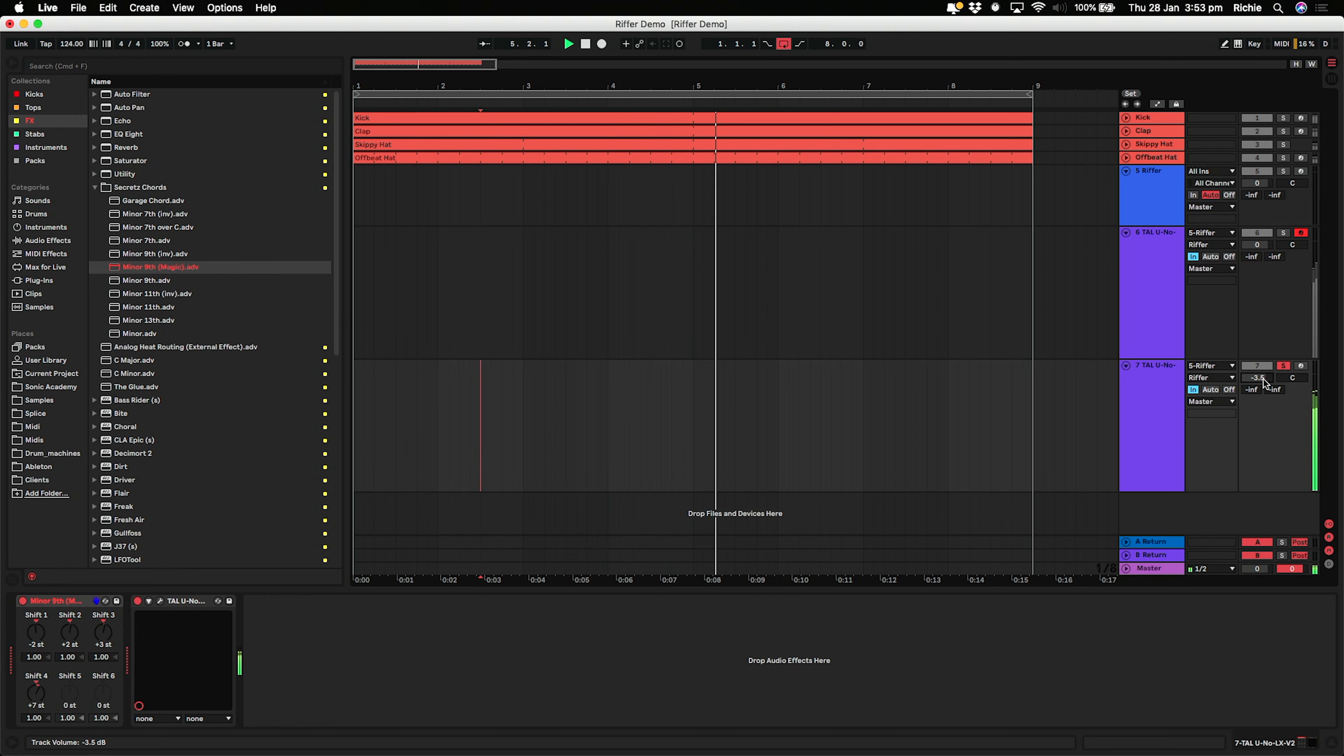
key(space)
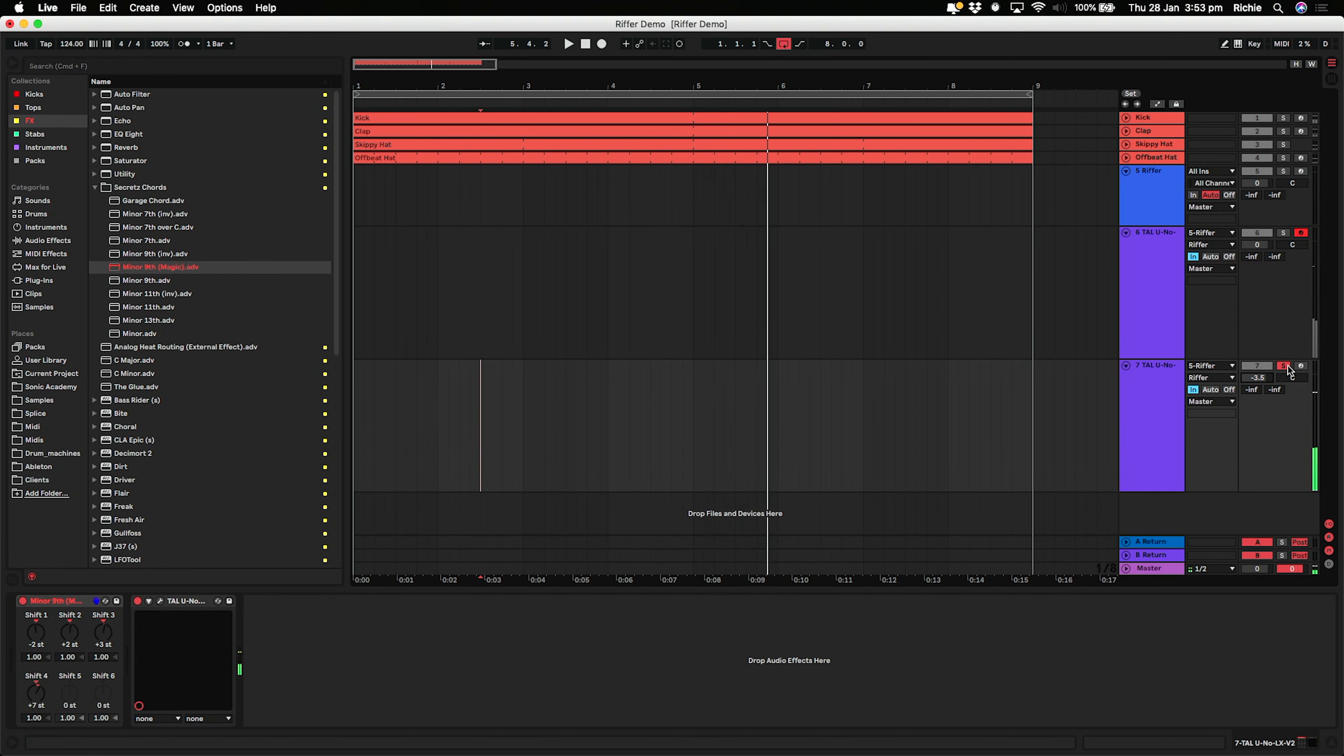
- Unsolo track 7 and lower its volume to -4.3 dB while auditioning the full mix
click(1284, 365)
key(space)
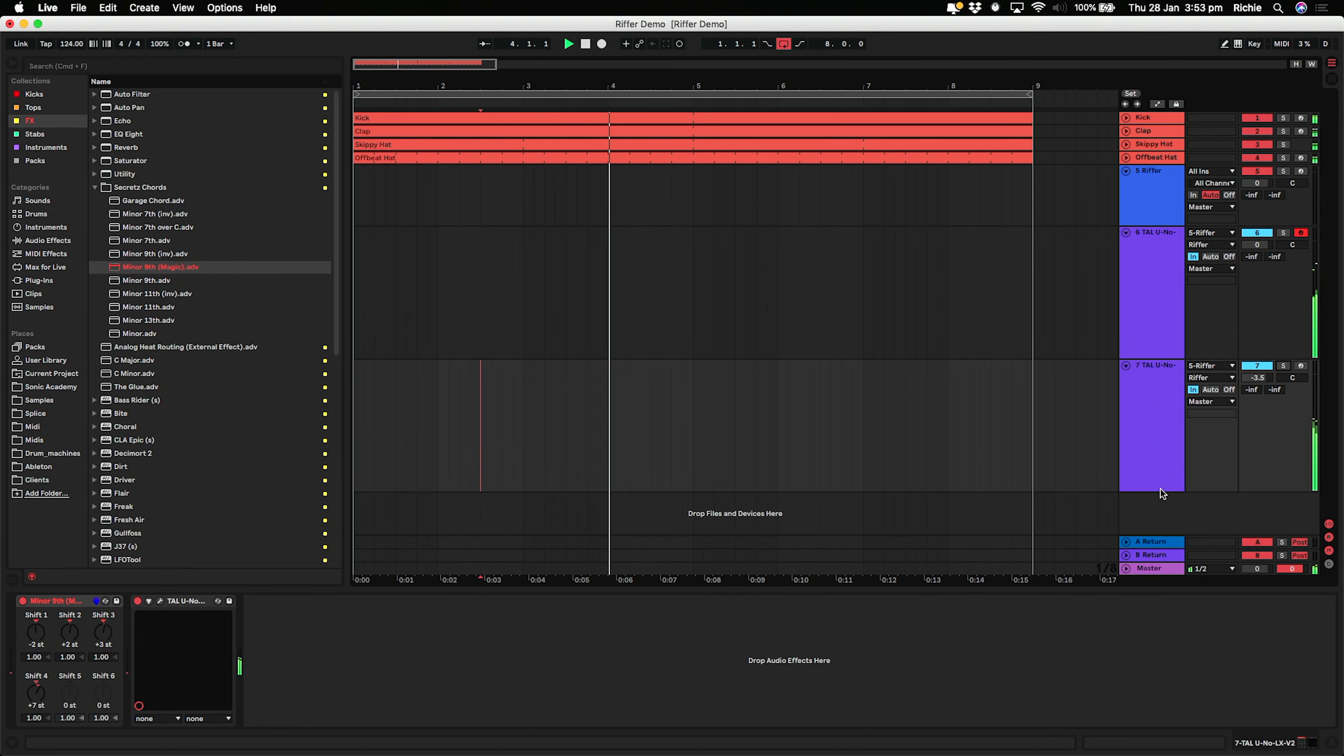
click(1125, 568)
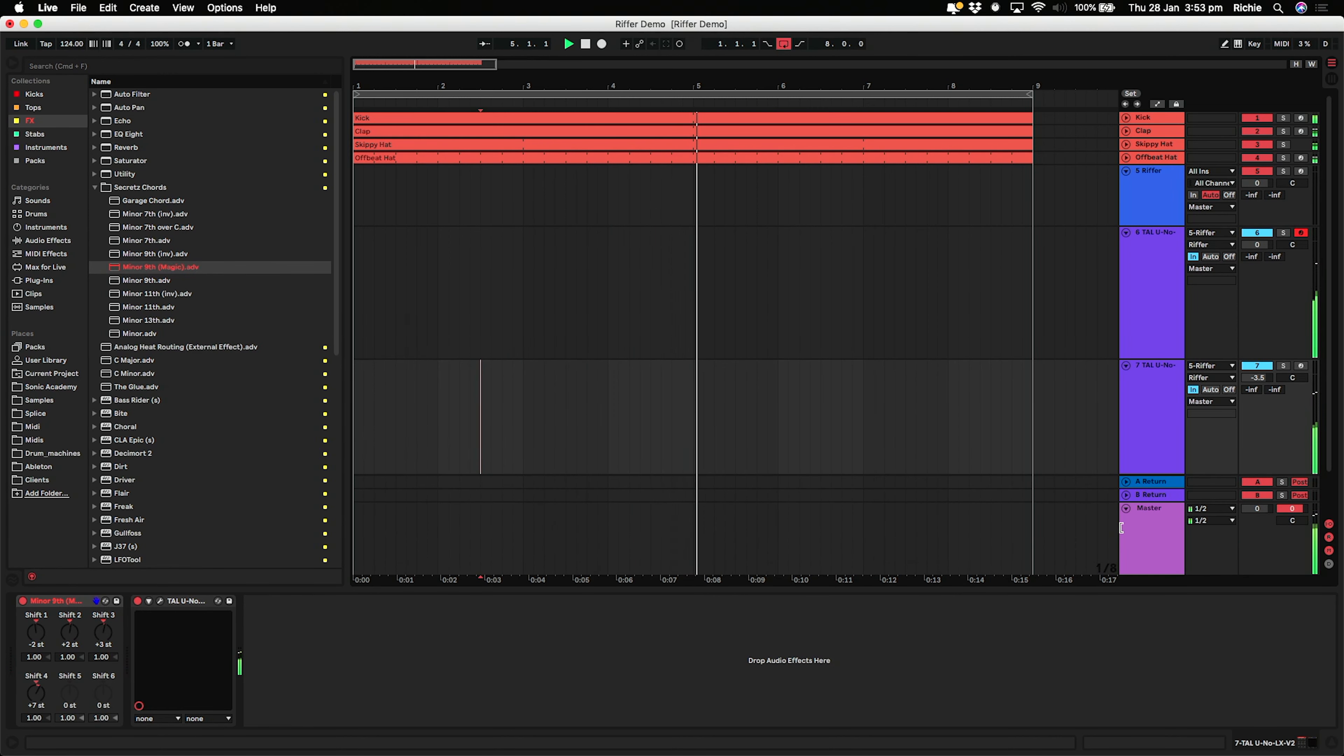
click(1126, 509)
click(1154, 430)
drag(1257, 378, 1257, 385)
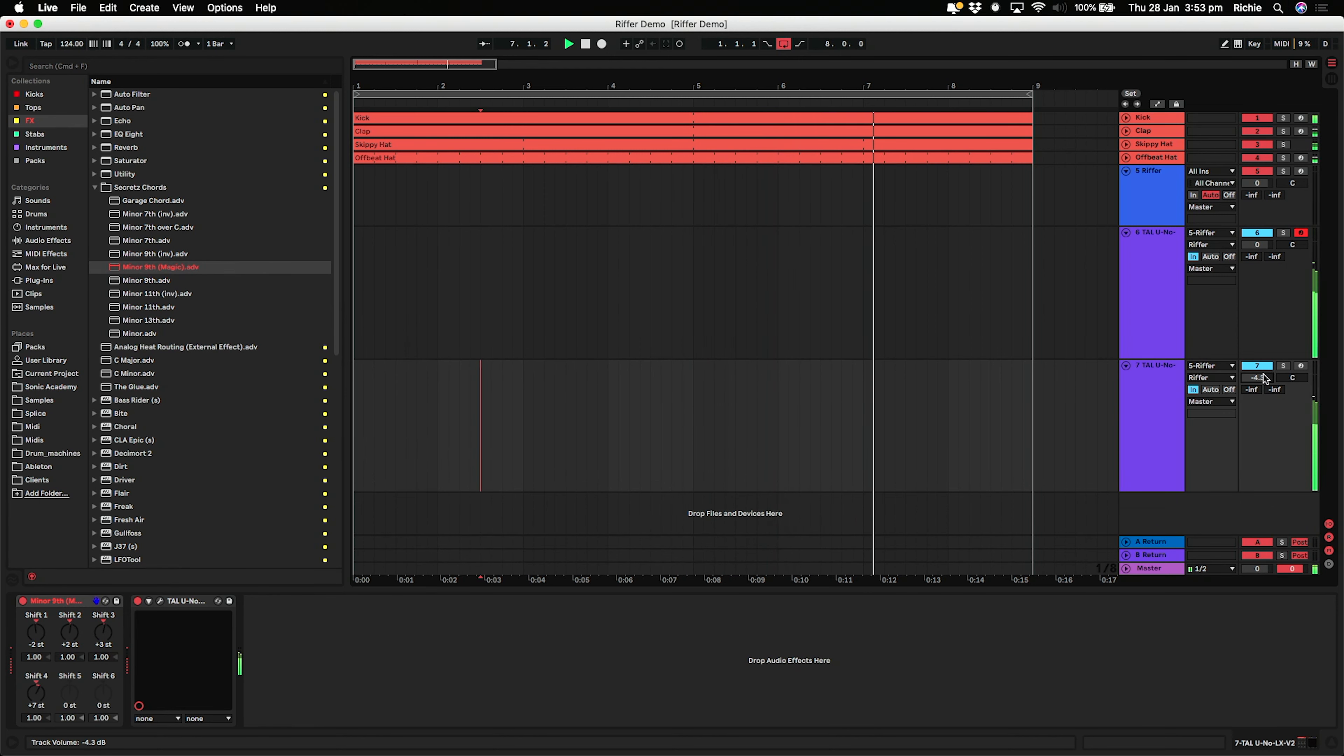
click(1147, 379)
key(space)
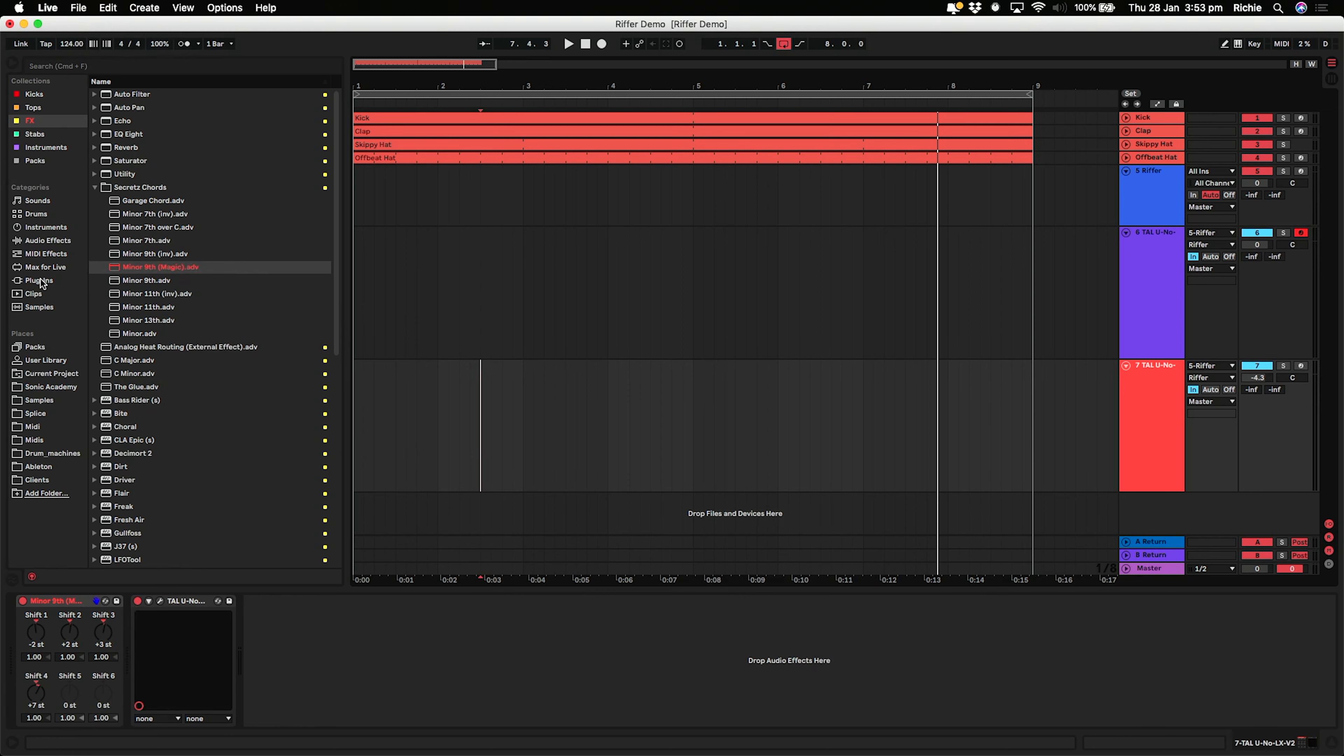
- Add a Pitch MIDI effect set to -12 st ahead of the chord device on track 7 and audition the track soloed
click(46, 254)
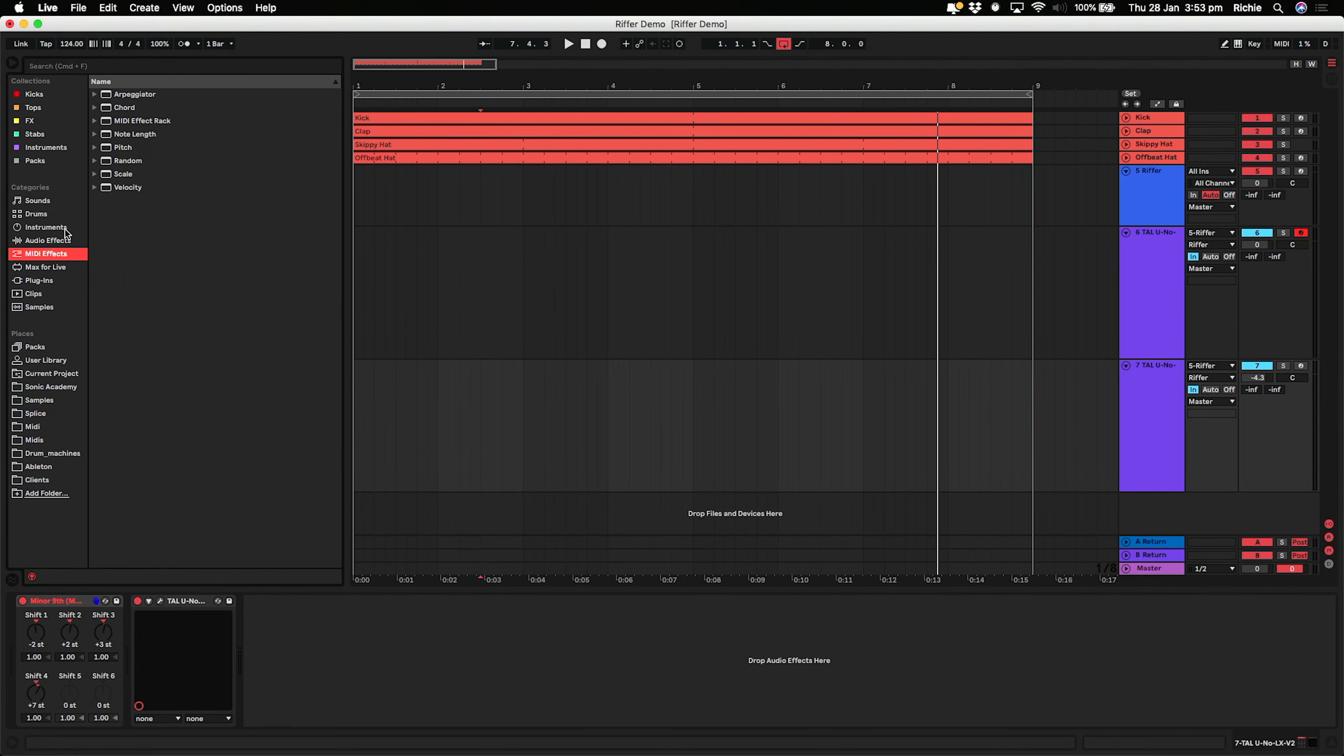
click(127, 149)
drag(82, 442, 28, 614)
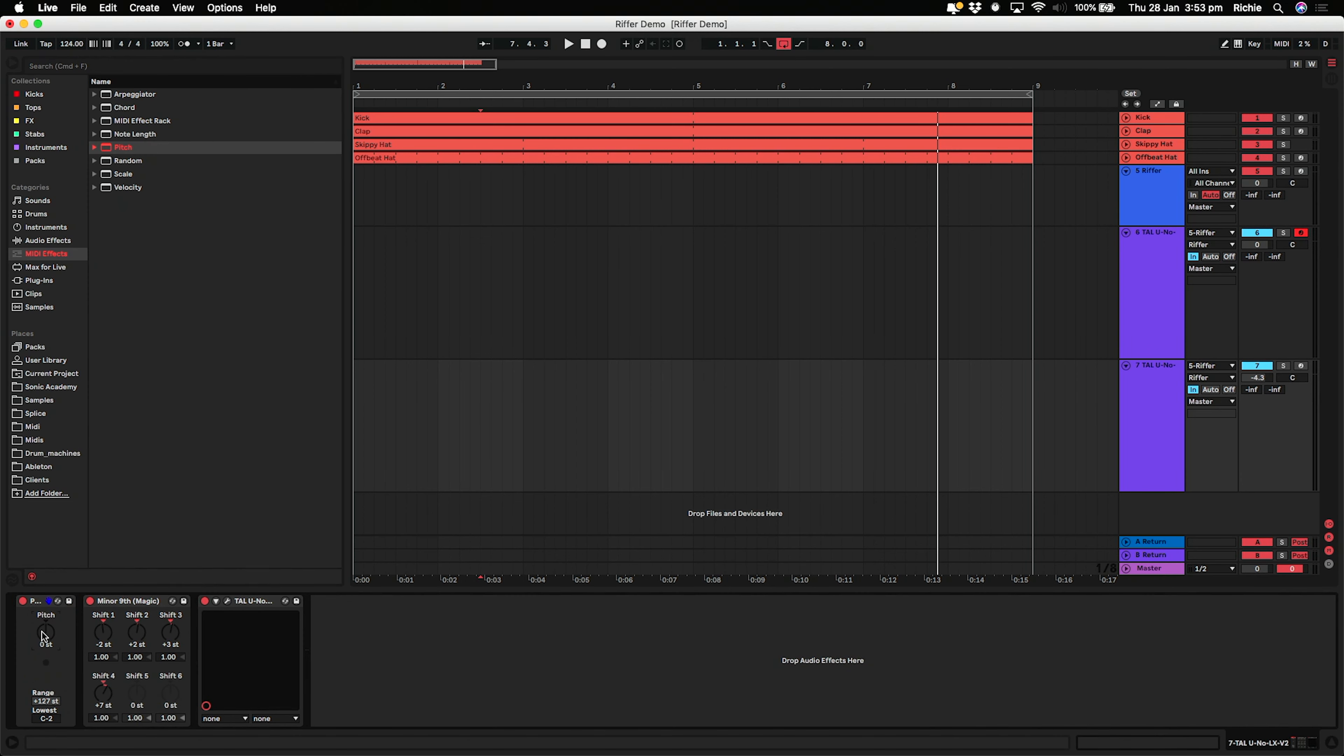
key(space)
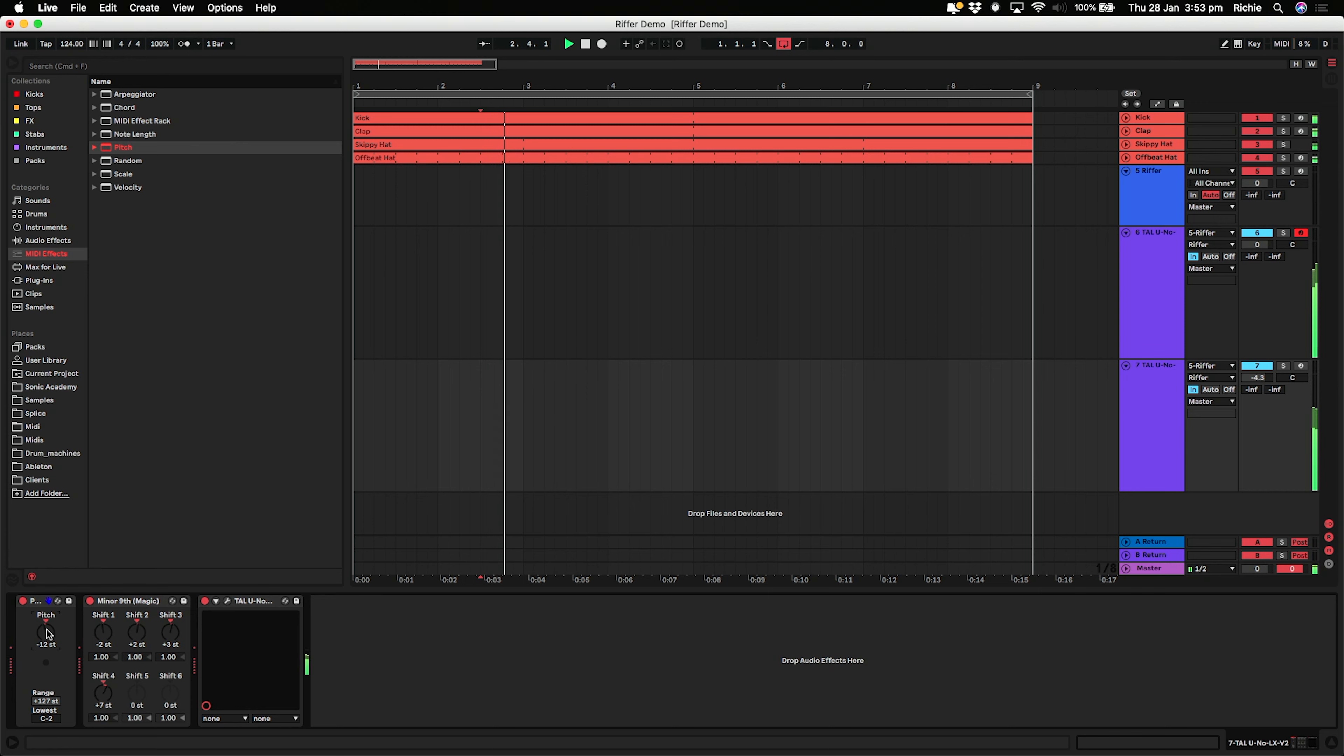
click(1284, 367)
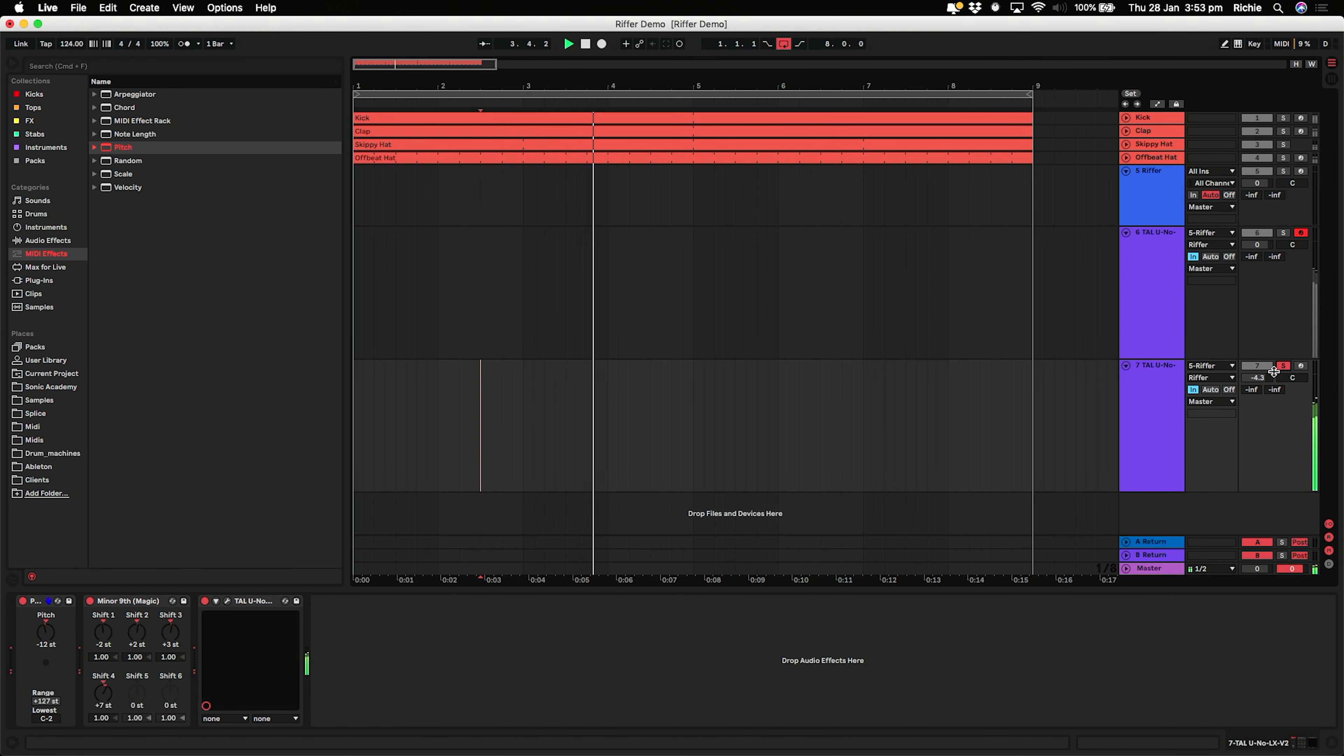
key(space)
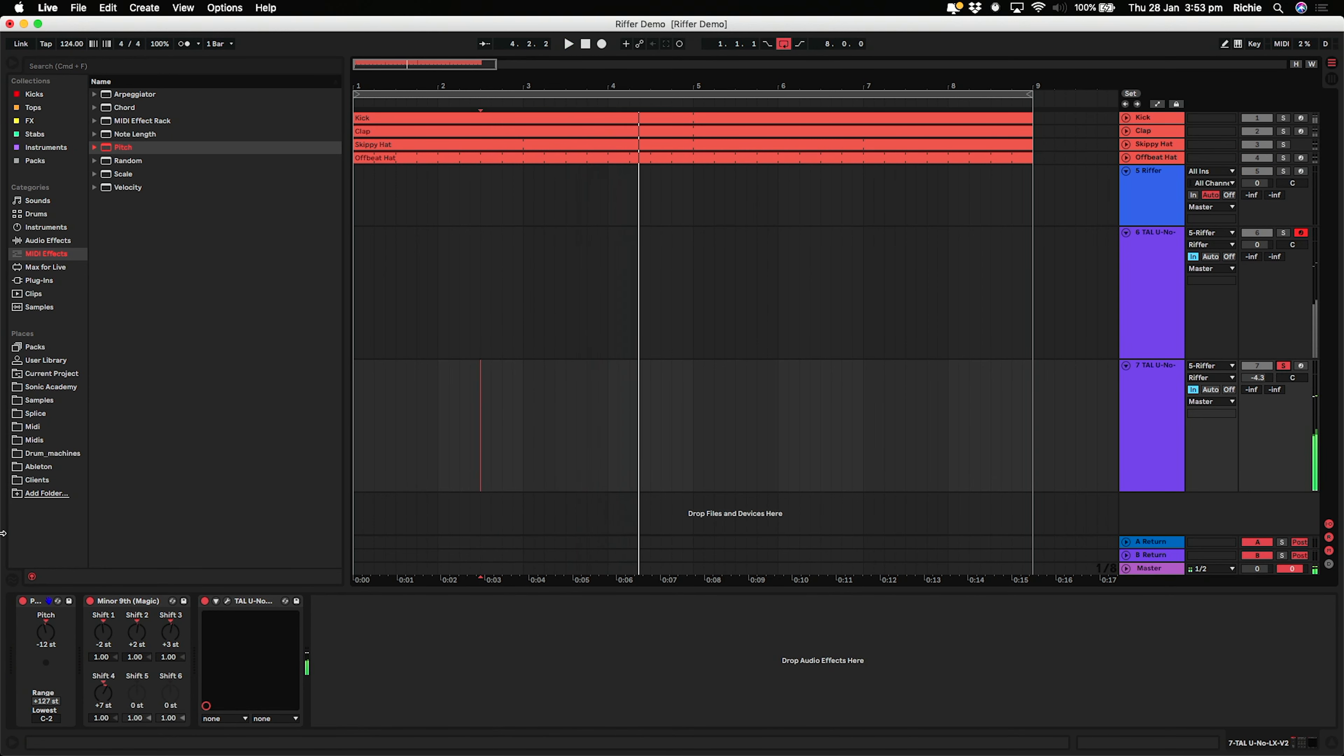
- Set track 7's Pitch effect to 0 st and unsolo the track for full-mix playback
click(46, 621)
click(1286, 367)
key(space)
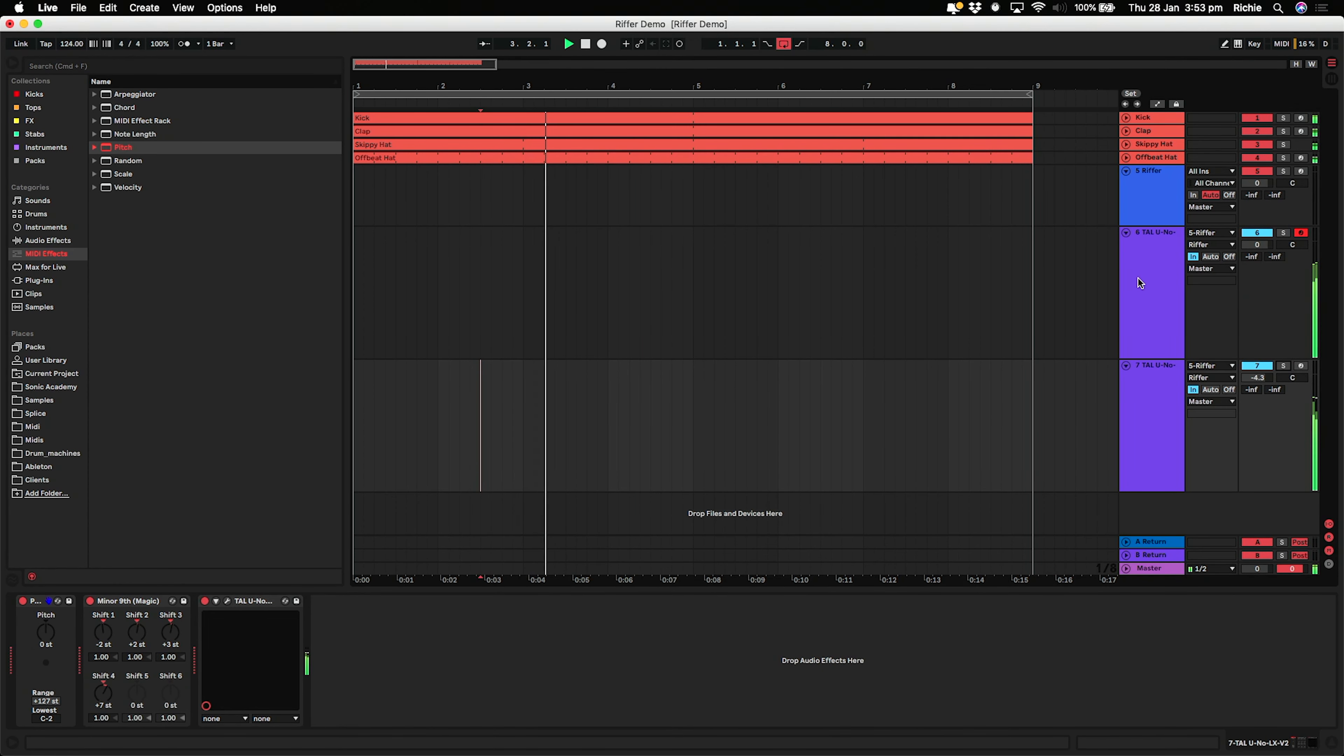
- Open the Riffer plug-in window on track 5 and randomize the riff six times, auditioning the results
click(1149, 194)
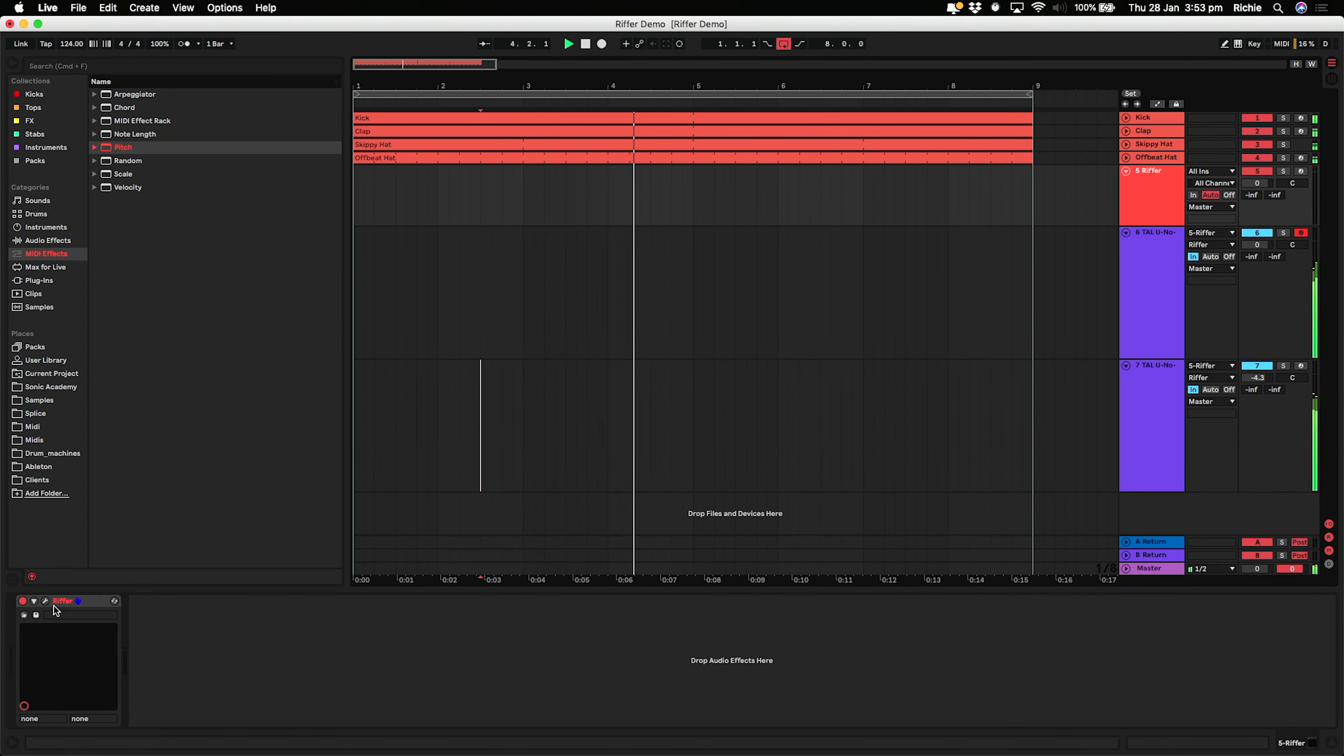
click(45, 600)
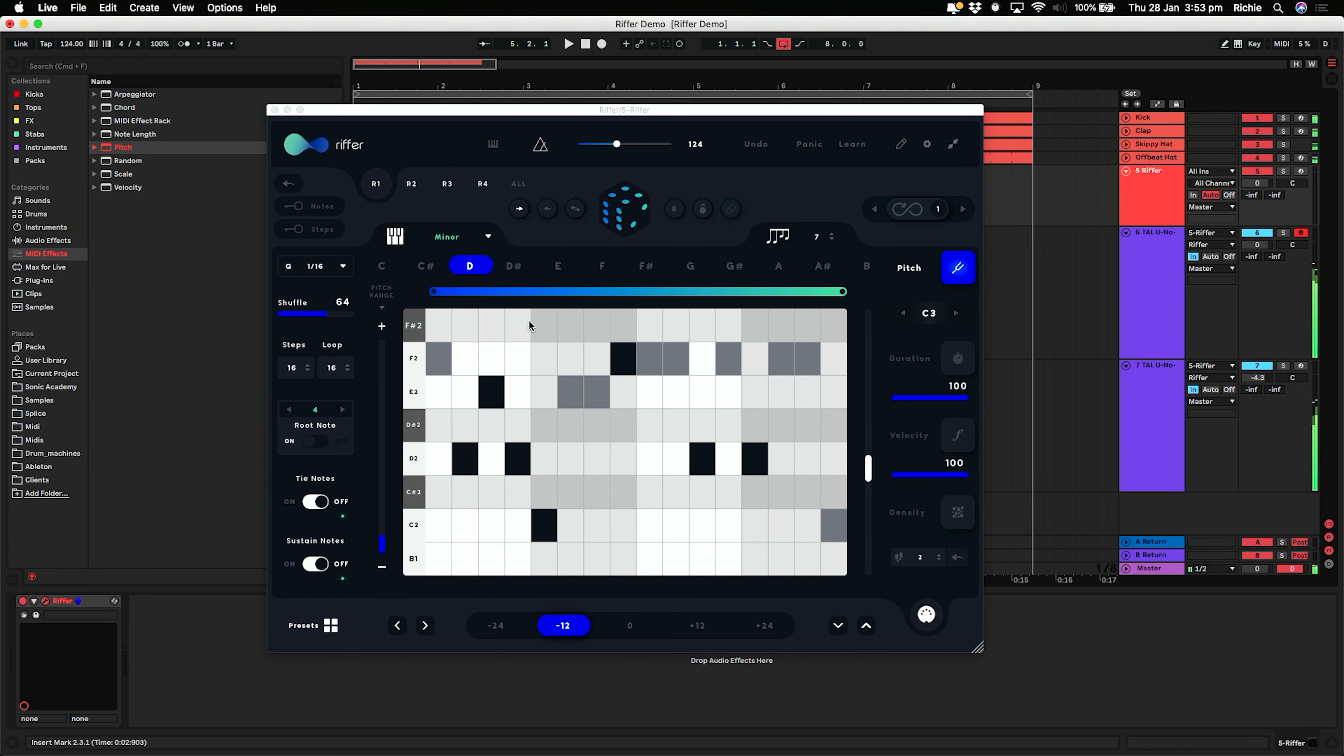
click(633, 209)
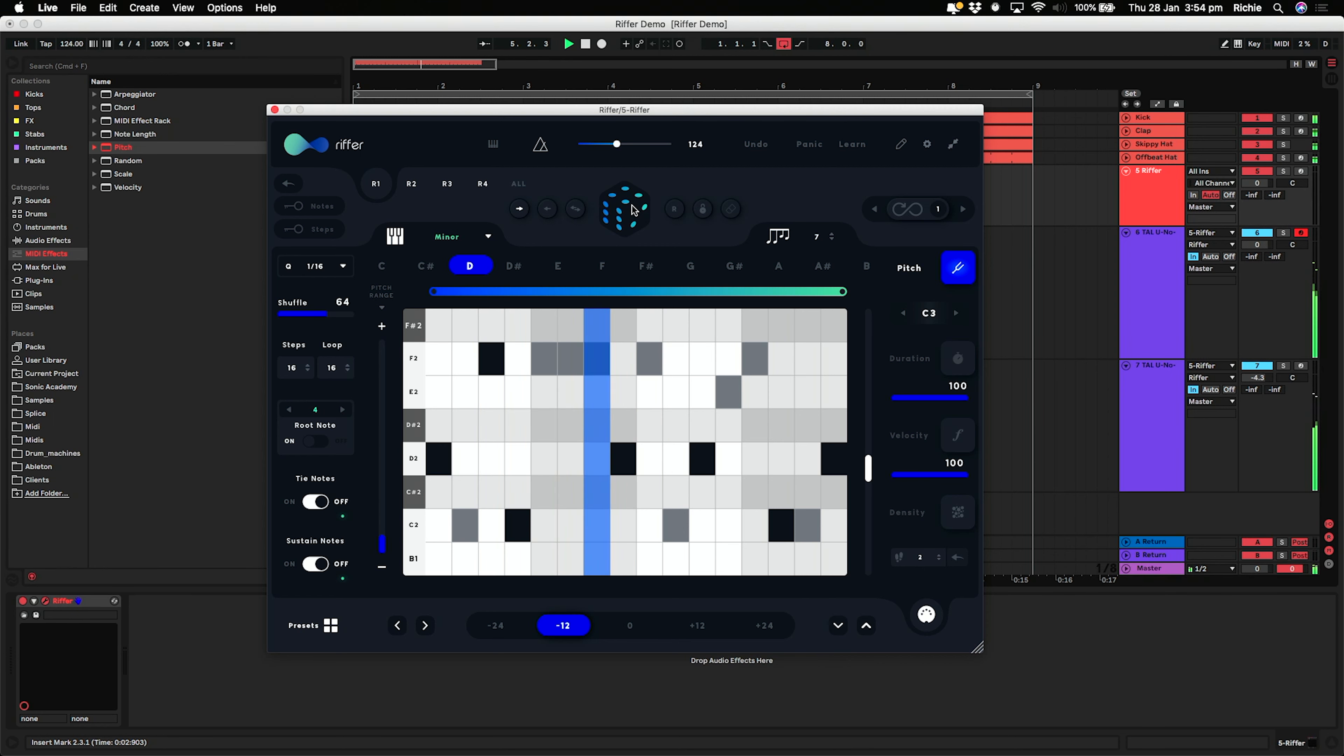
click(633, 210)
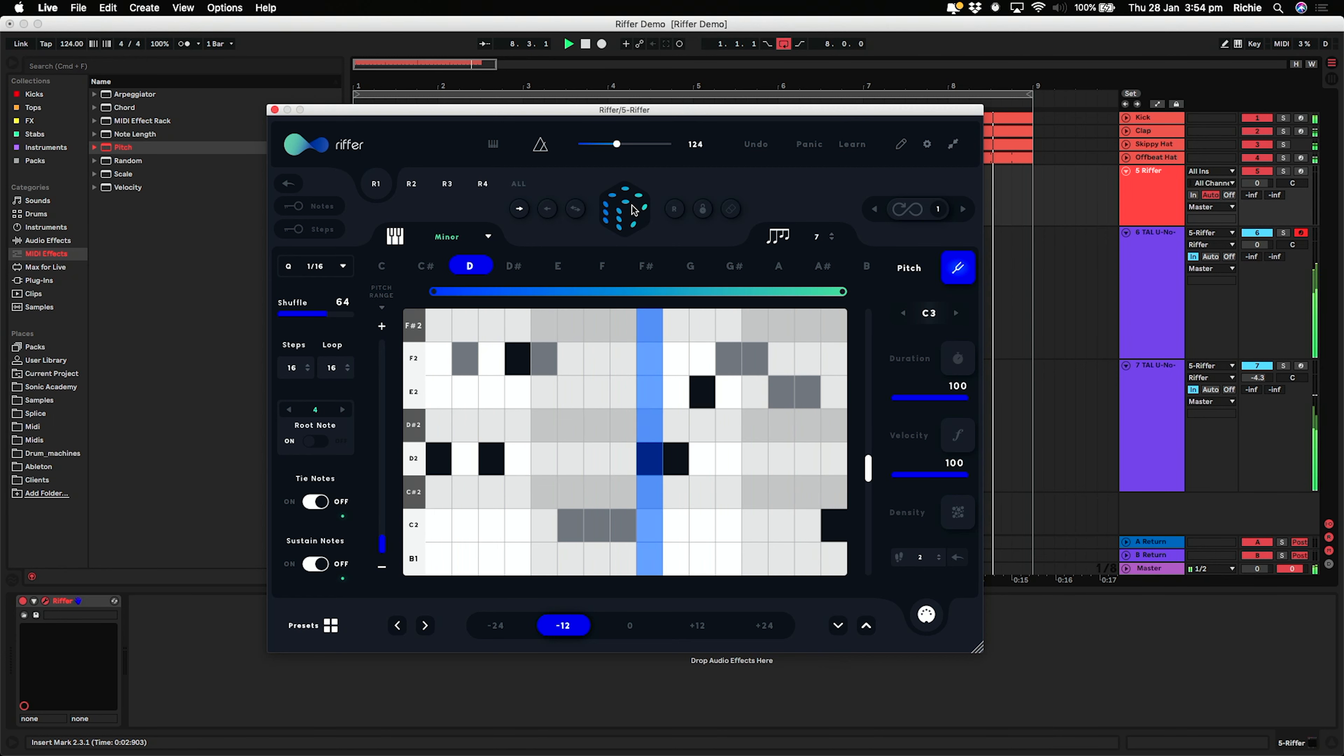
click(633, 209)
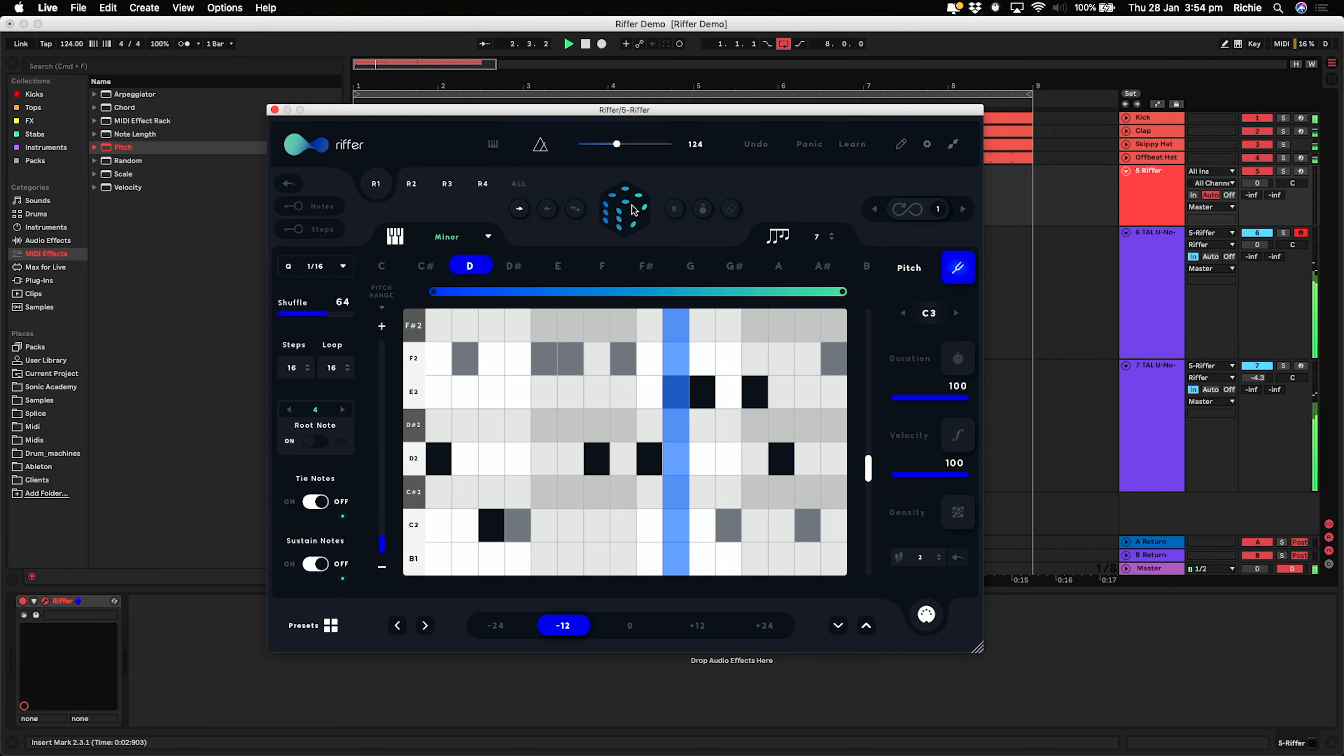
click(633, 210)
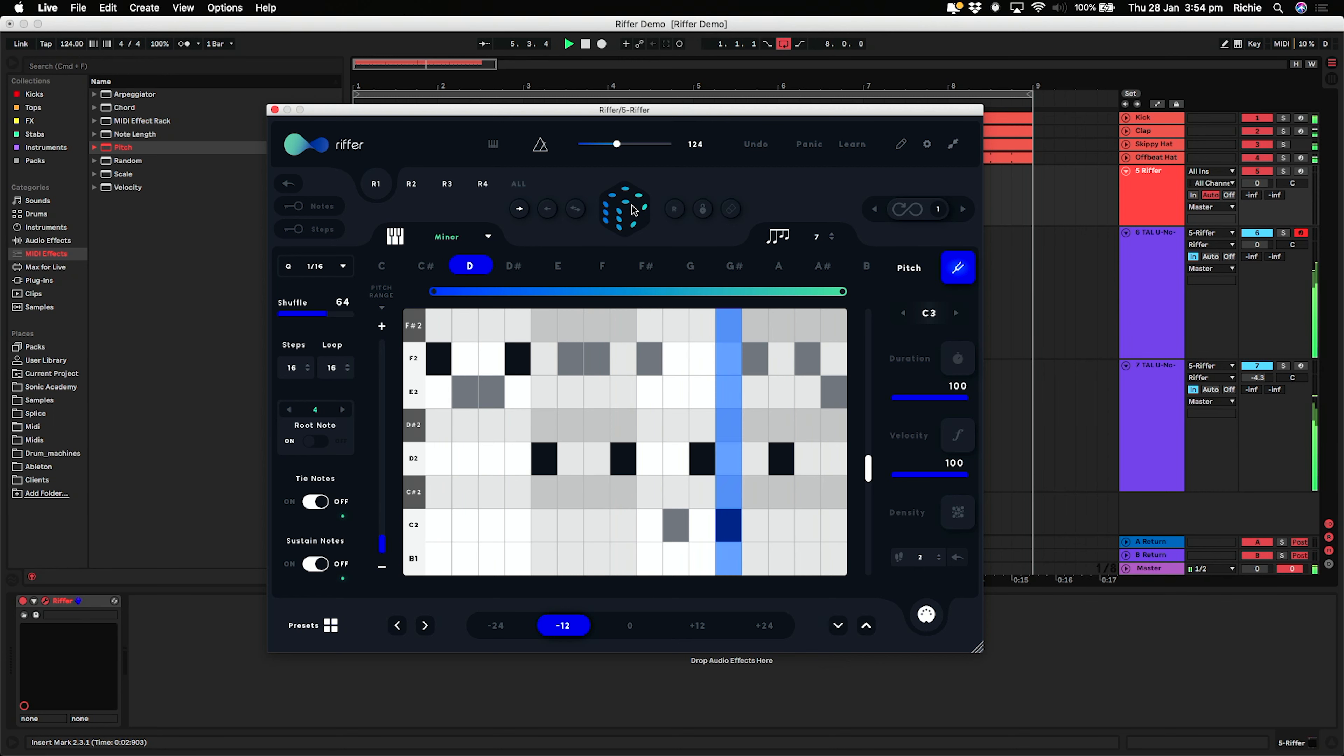
click(633, 209)
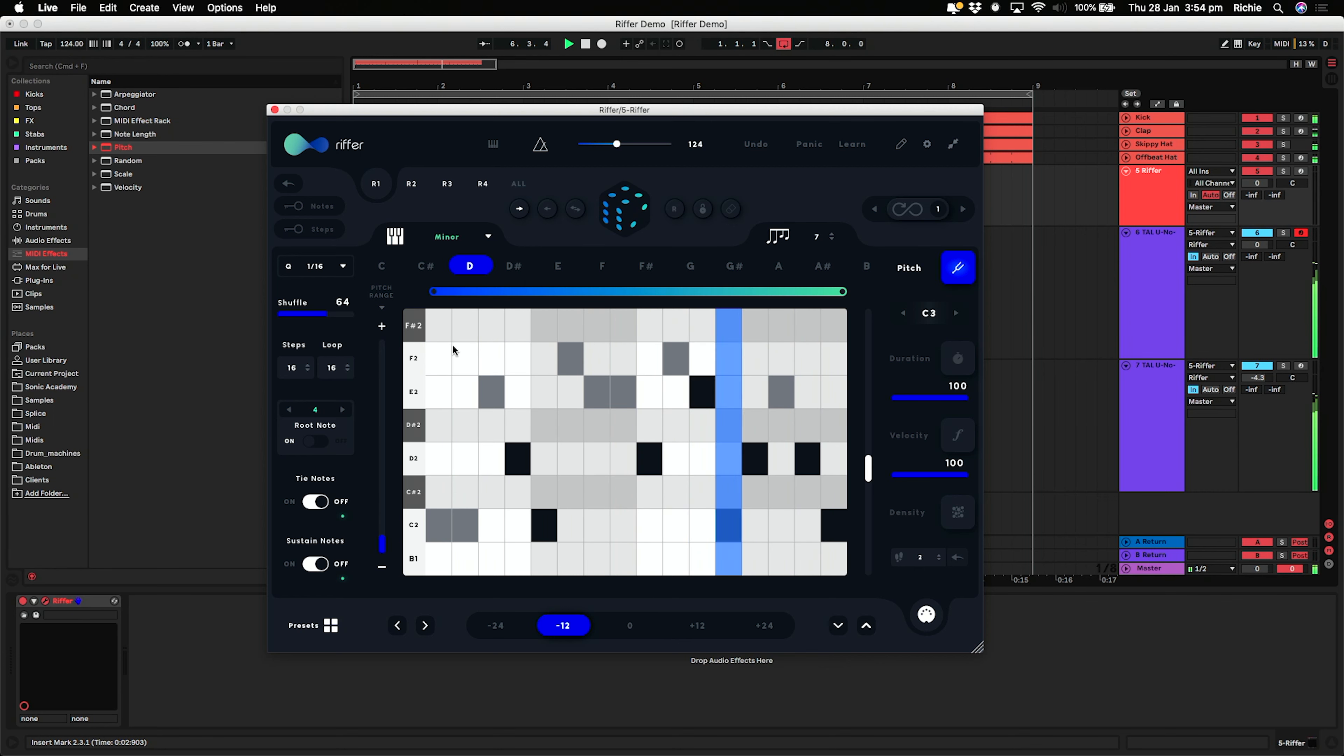
click(628, 212)
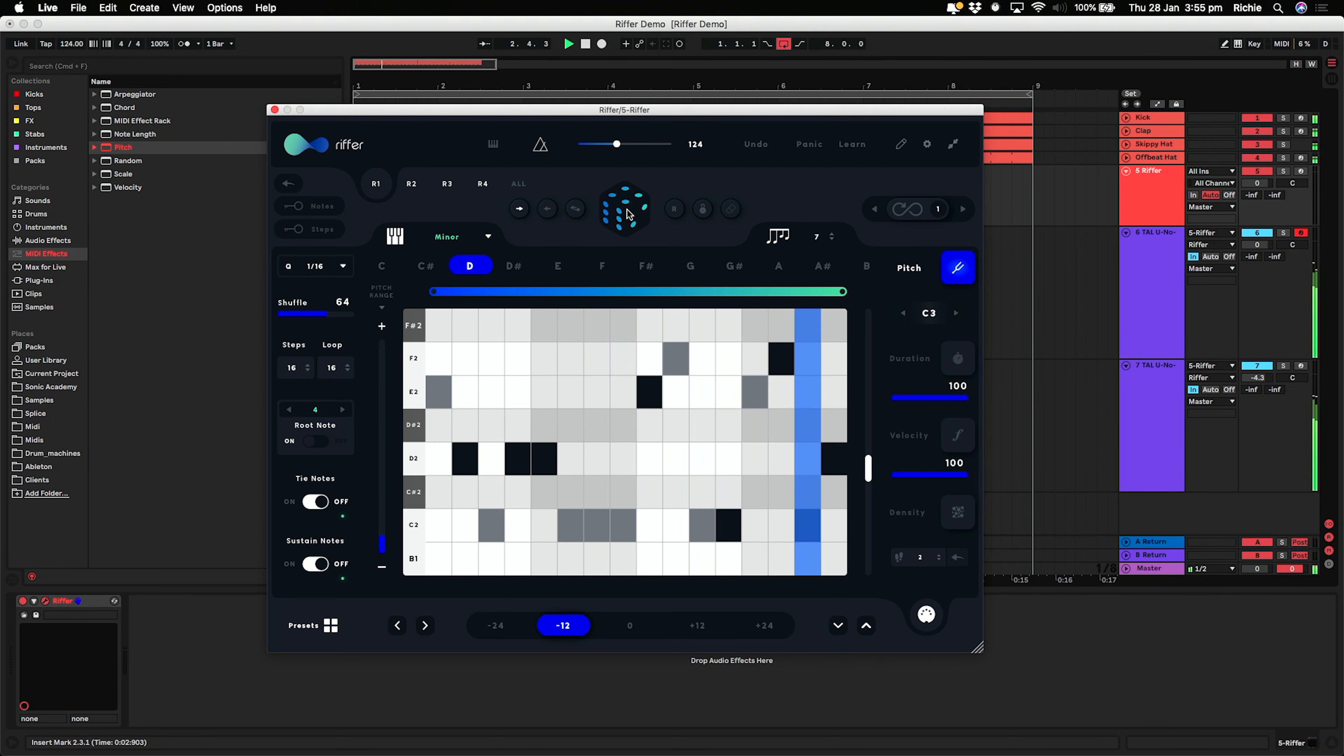
key(space)
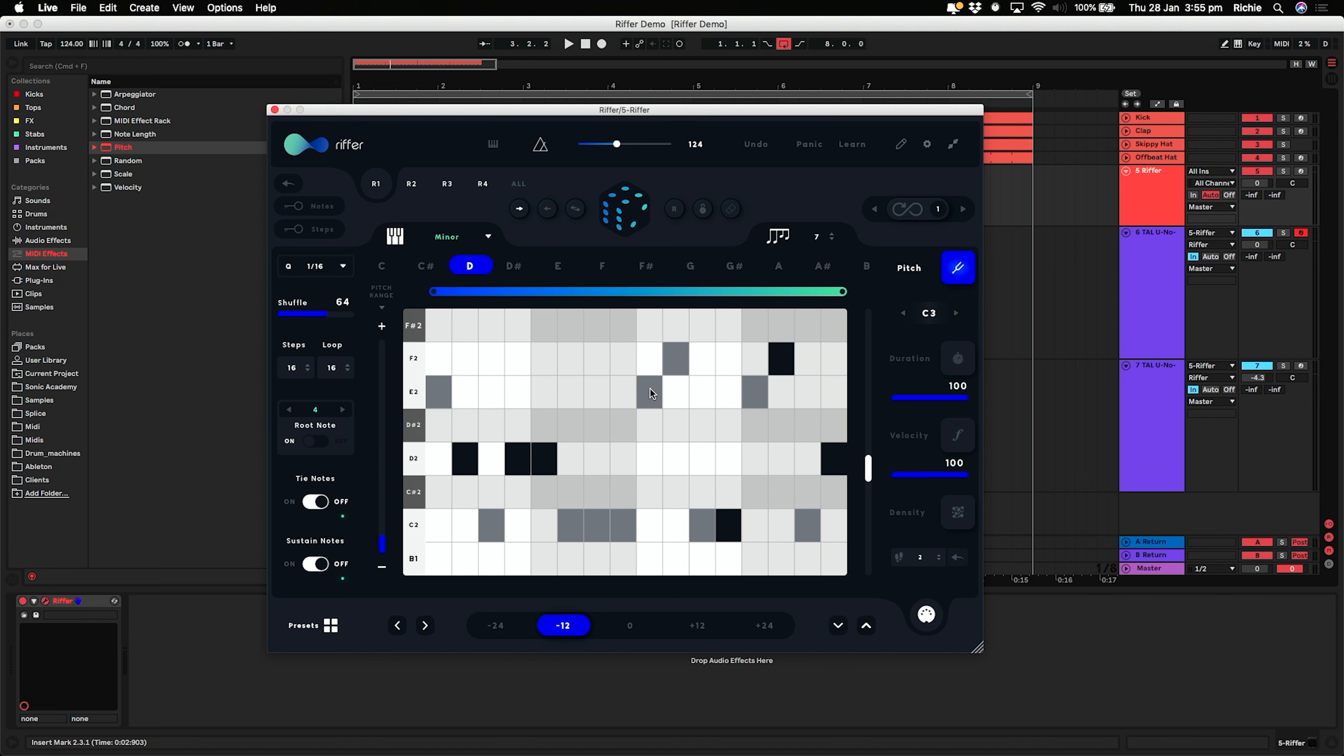
- Move the riff's notes on steps 8 and 10 to D2 in the pitch grid while auditioning the changes
click(623, 395)
key(space)
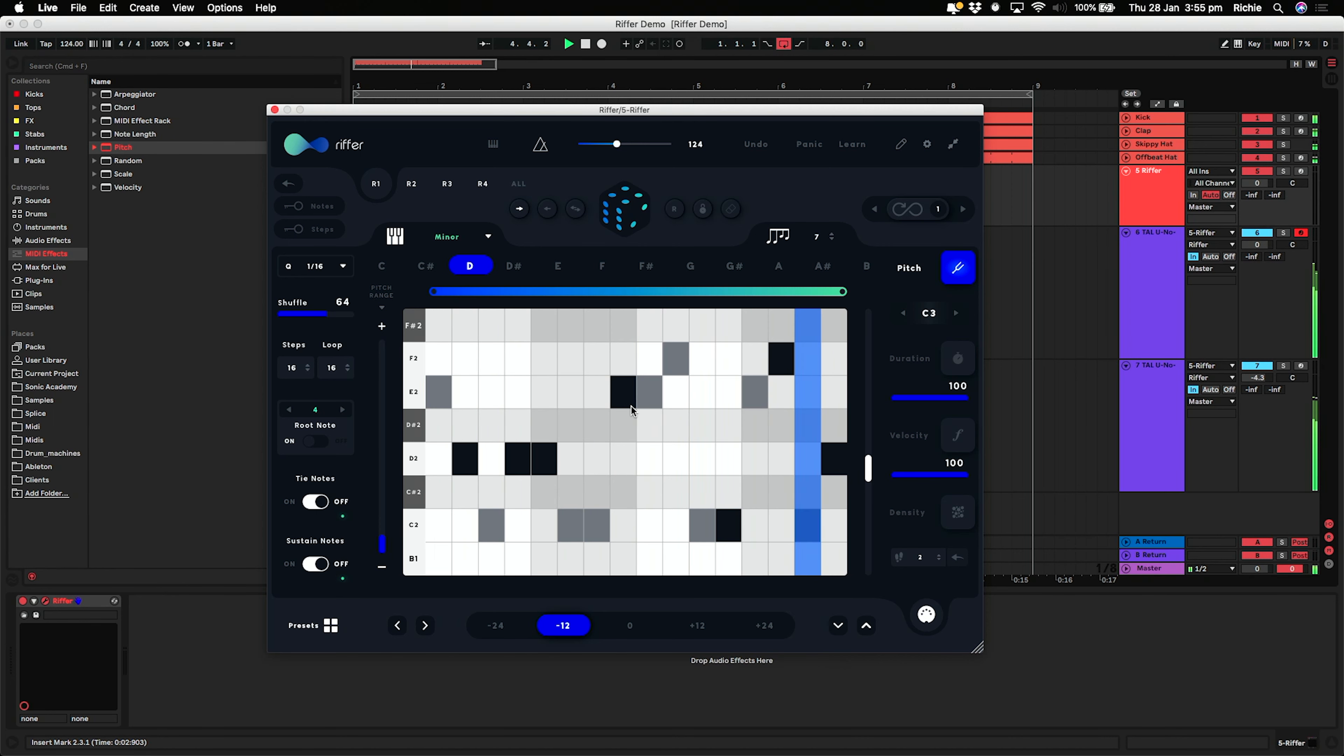
click(622, 464)
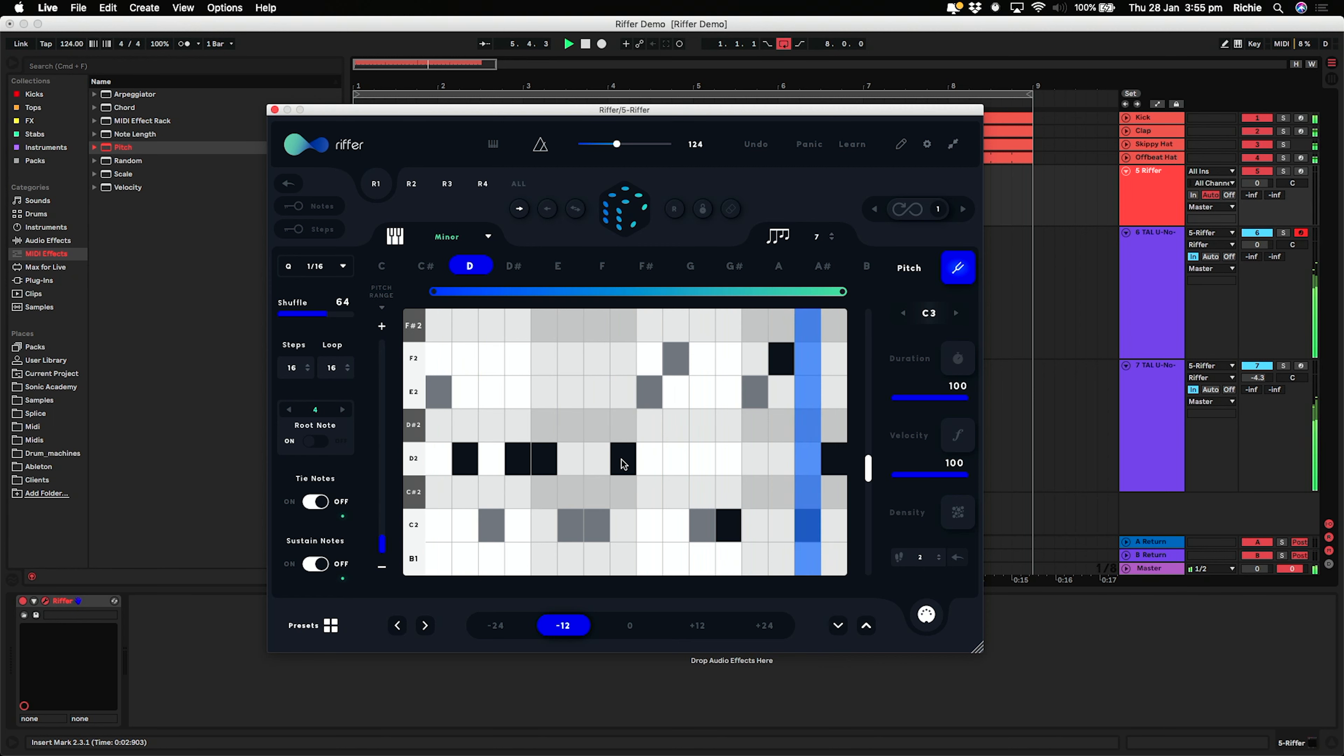
click(681, 466)
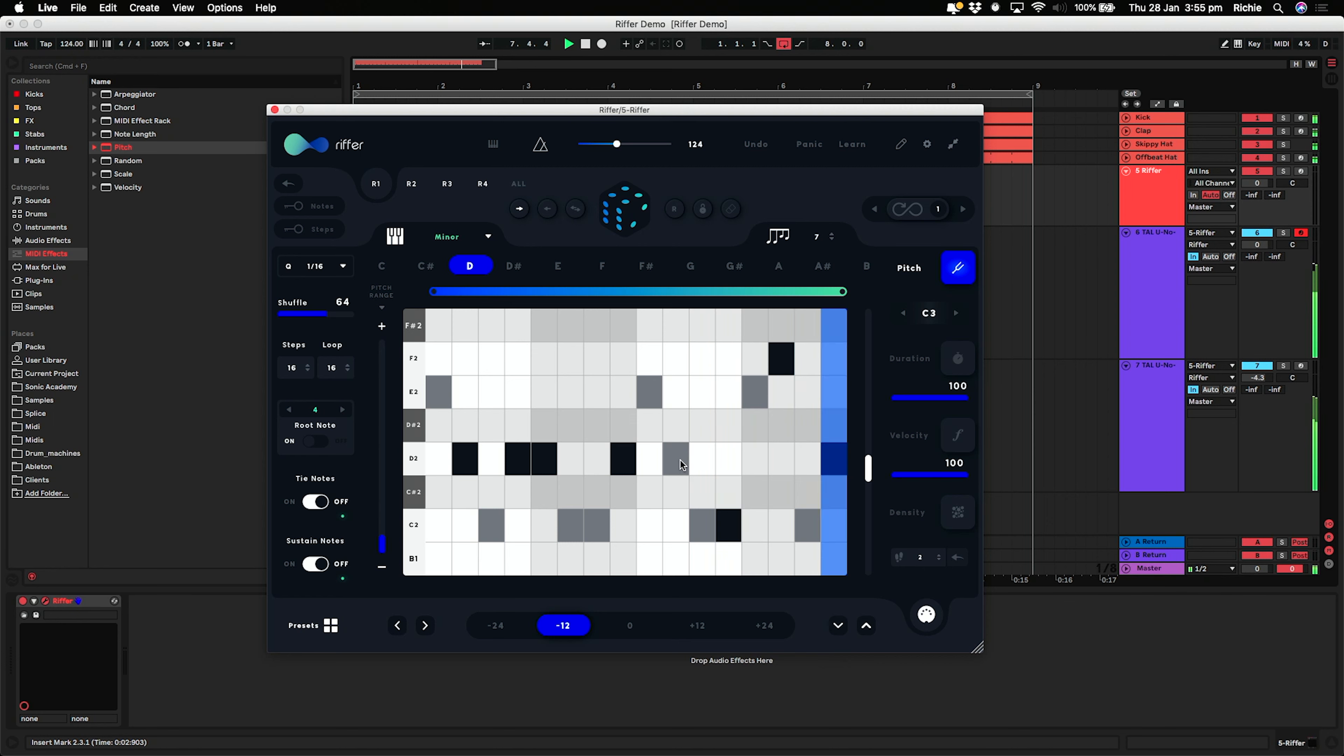
click(691, 435)
click(704, 397)
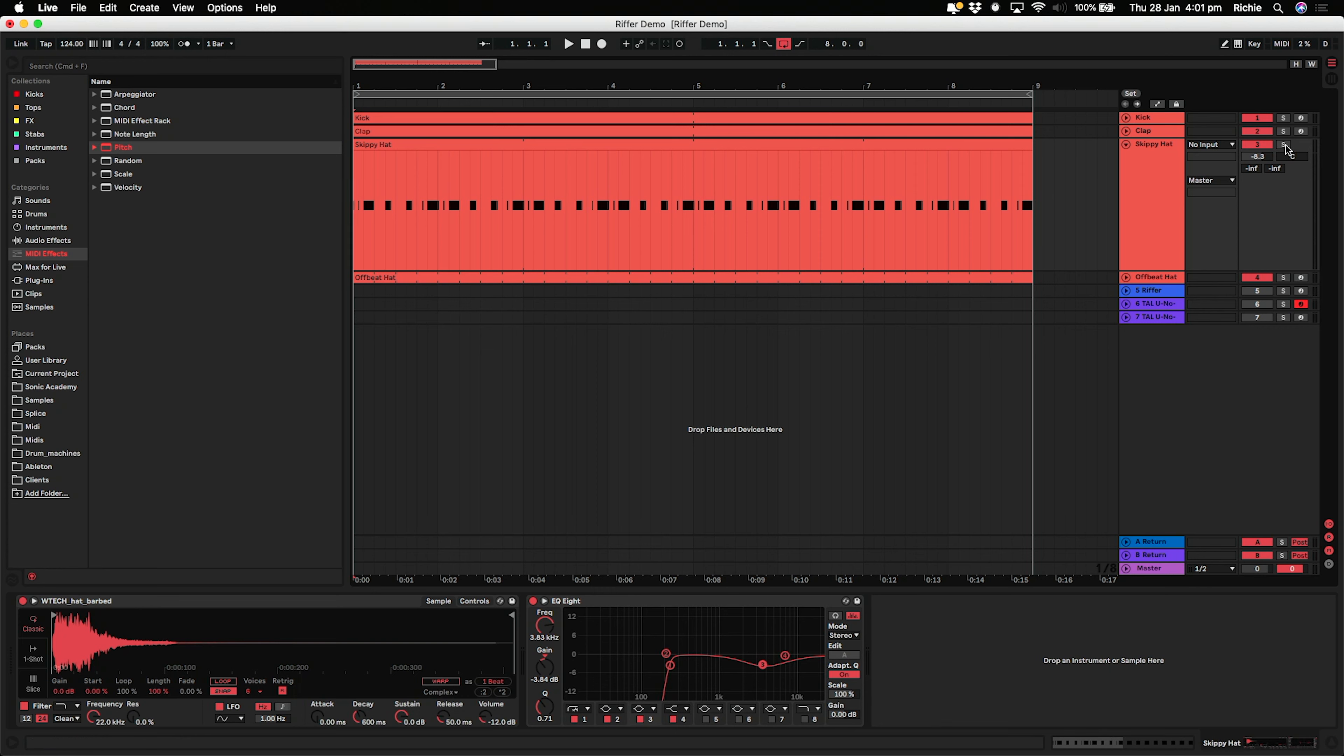
- Play the drum arrangement from the start and solo the Skippy Hat track
key(space)
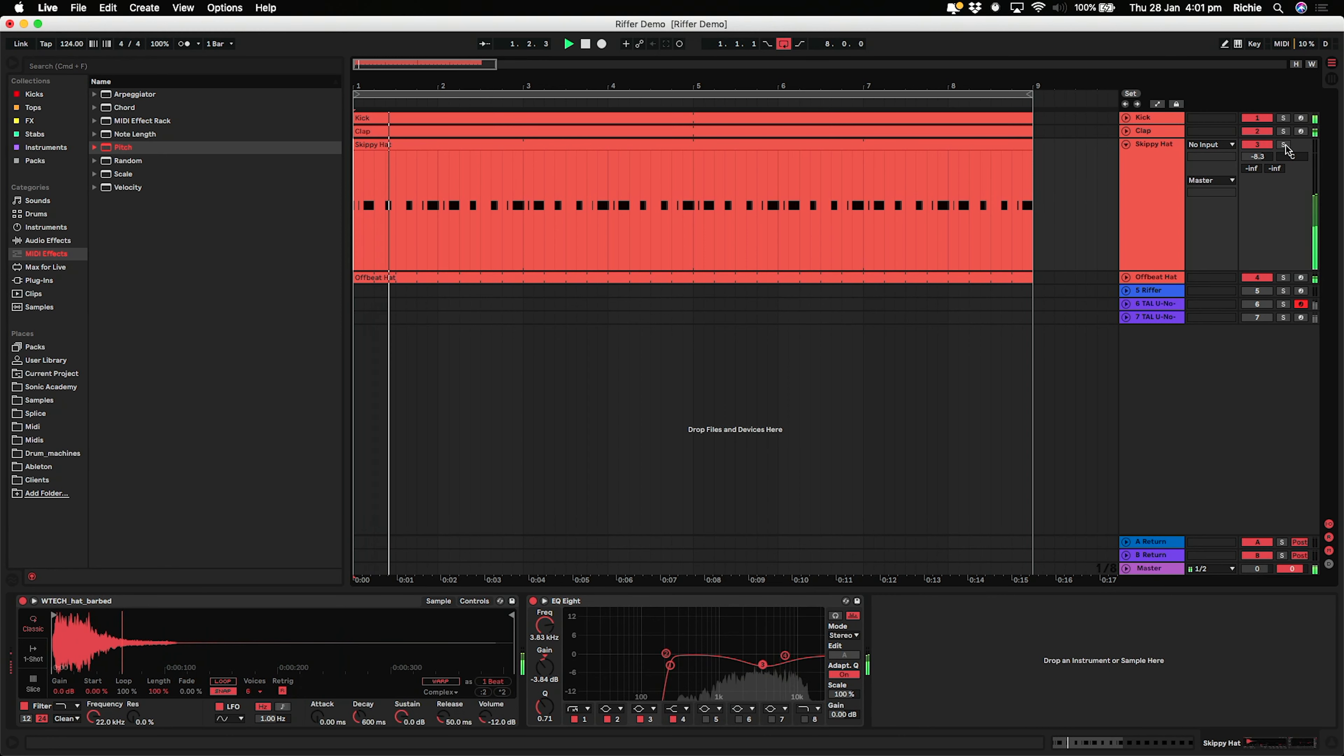
click(1285, 148)
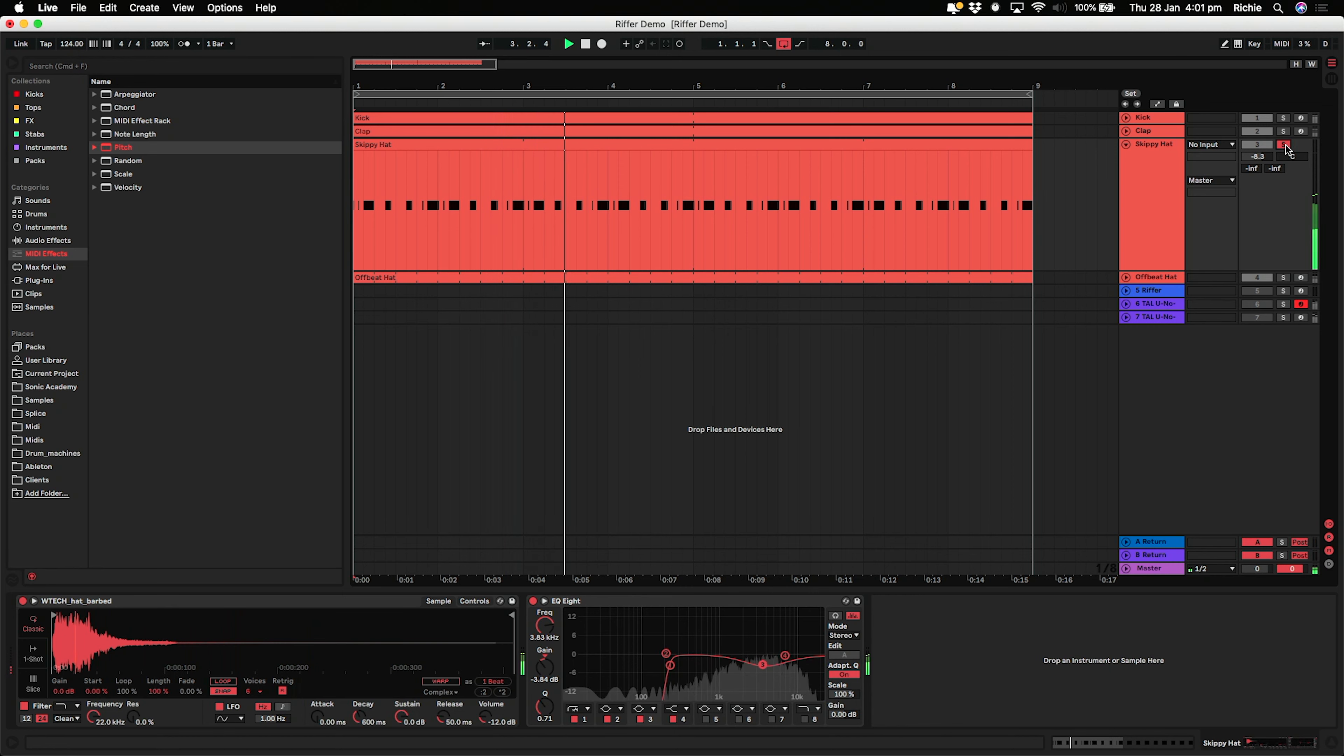
- Stop playback, inspect the Skippy Hat clip's MIDI notes, and return to the track's device chain
key(space)
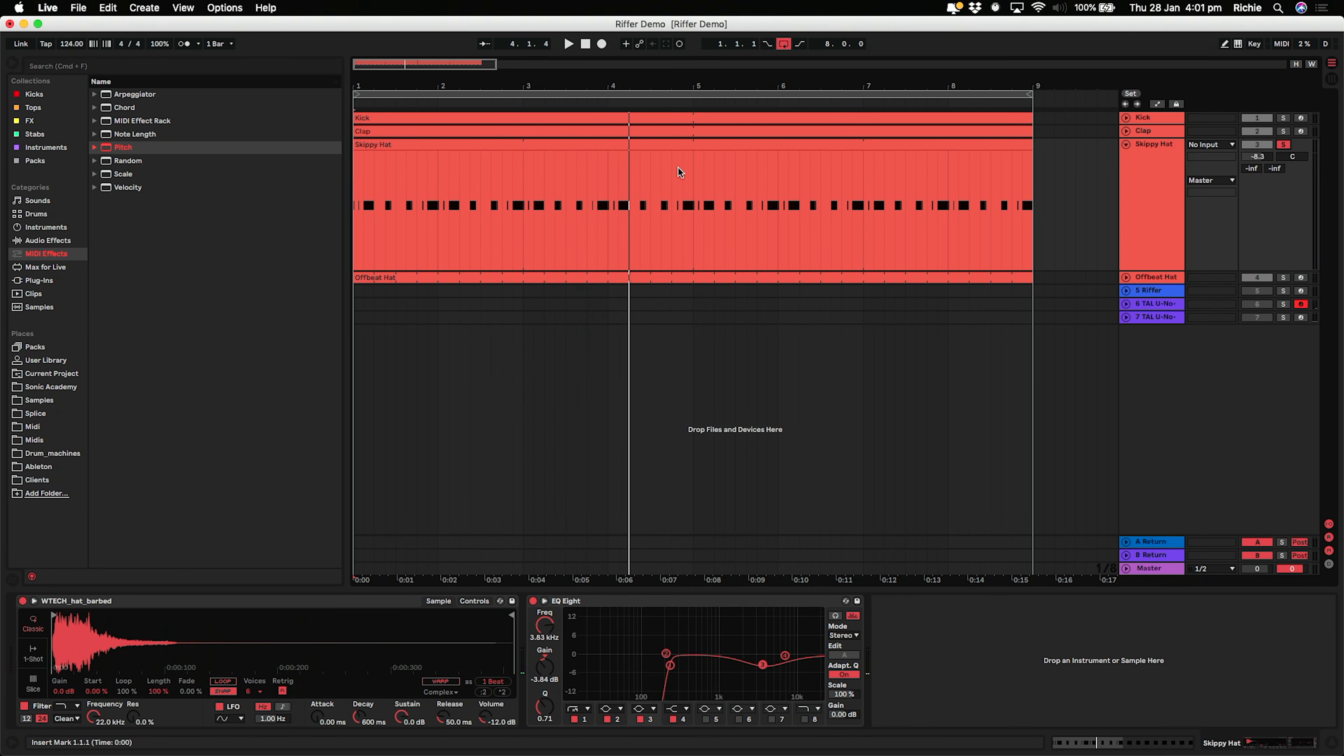
double_click(676, 146)
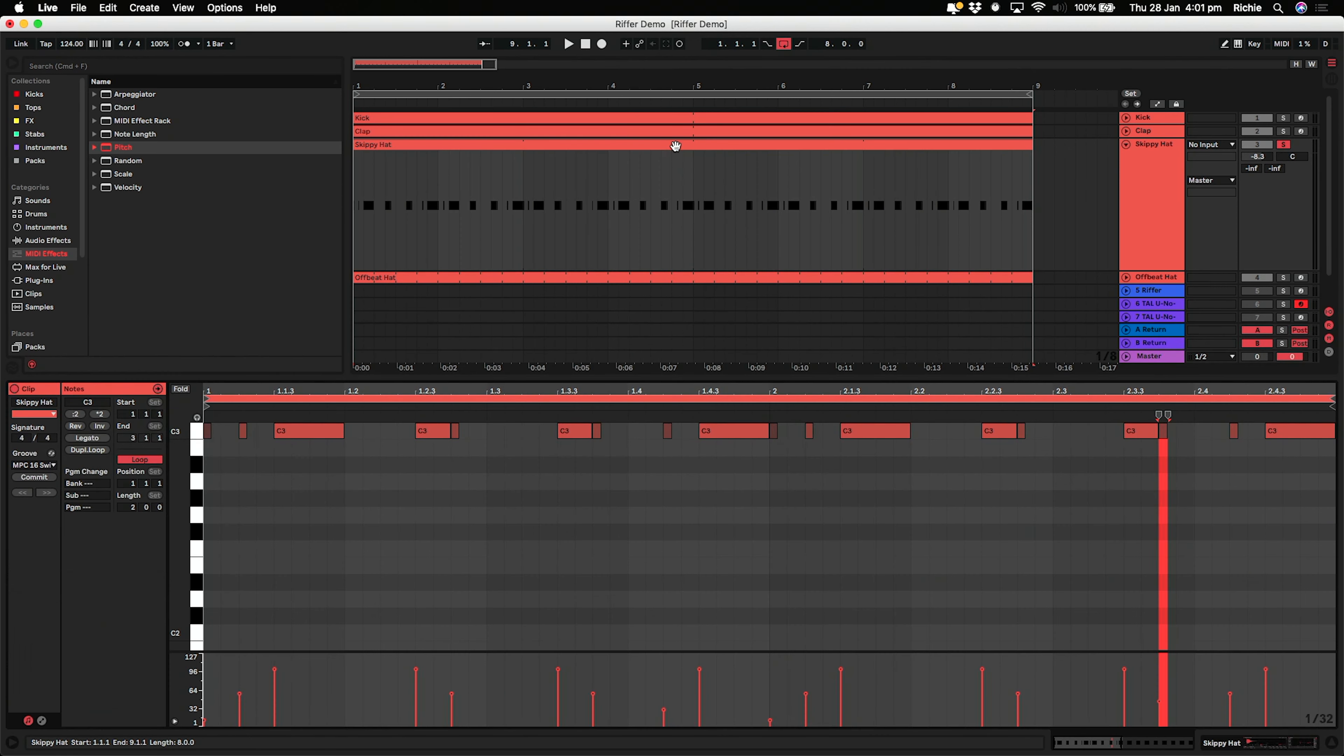
click(1216, 743)
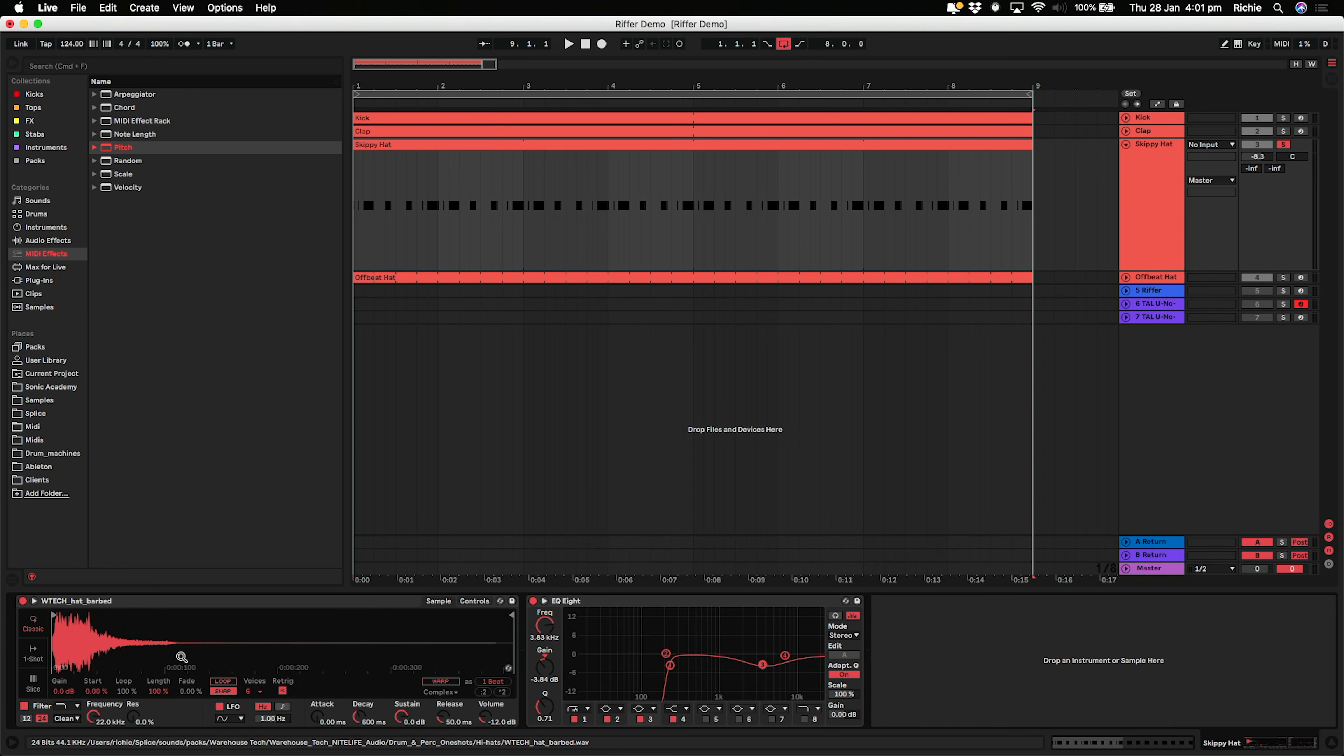
- Deactivate the Skippy Hat clip spanning bars 1 to 9 and briefly play the soloed track to check it
click(720, 175)
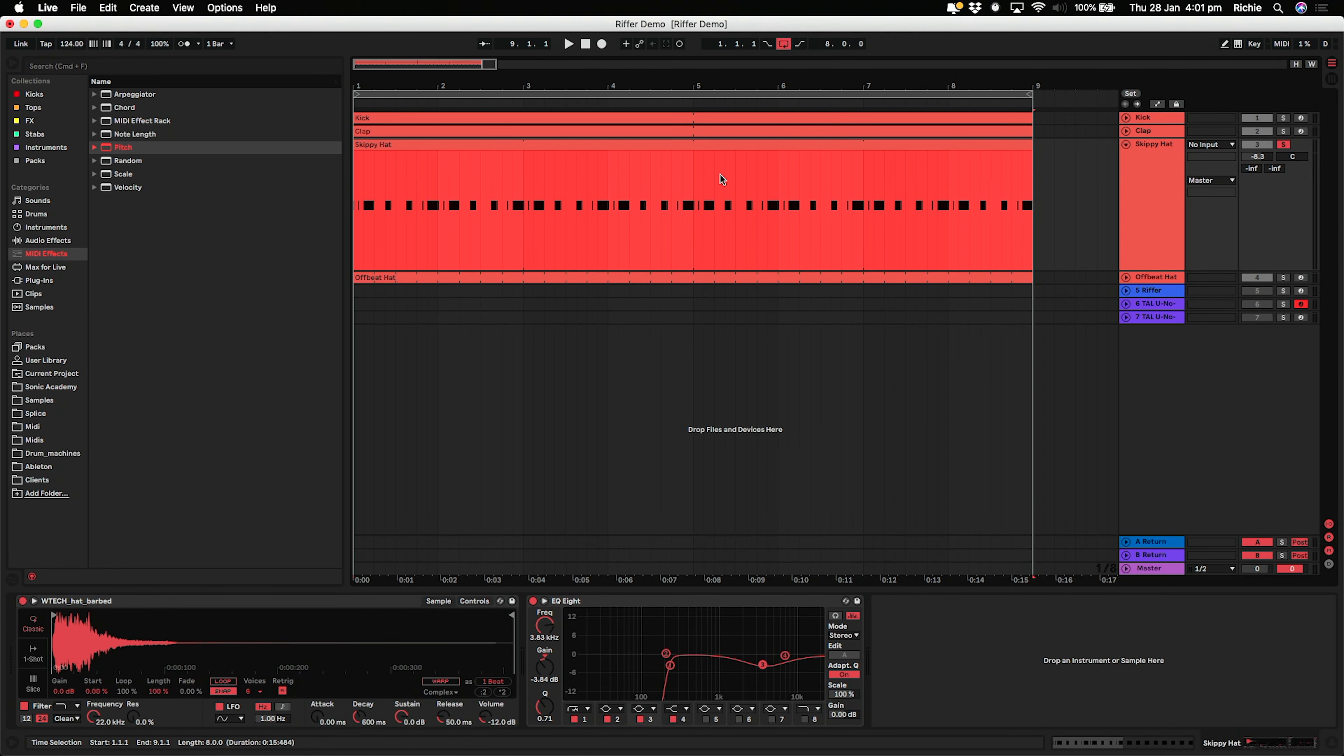
right_click(739, 144)
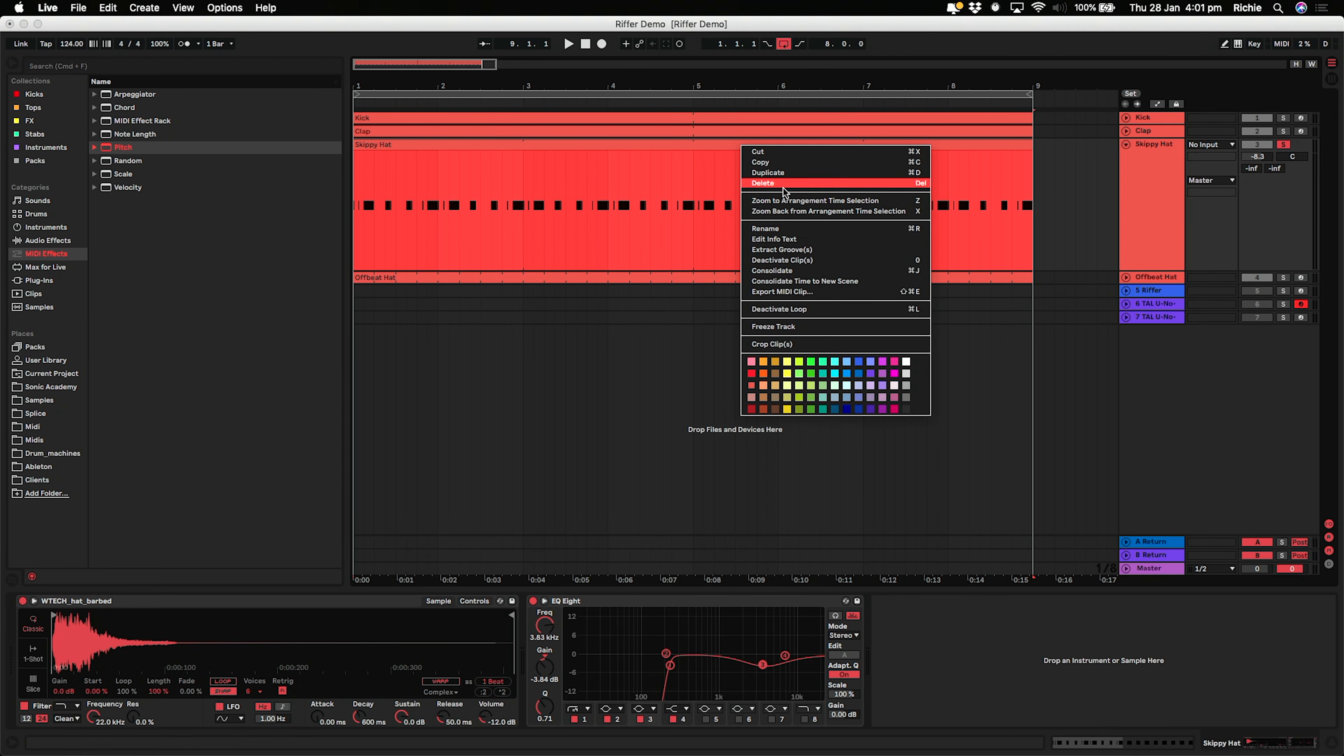
click(794, 260)
click(806, 188)
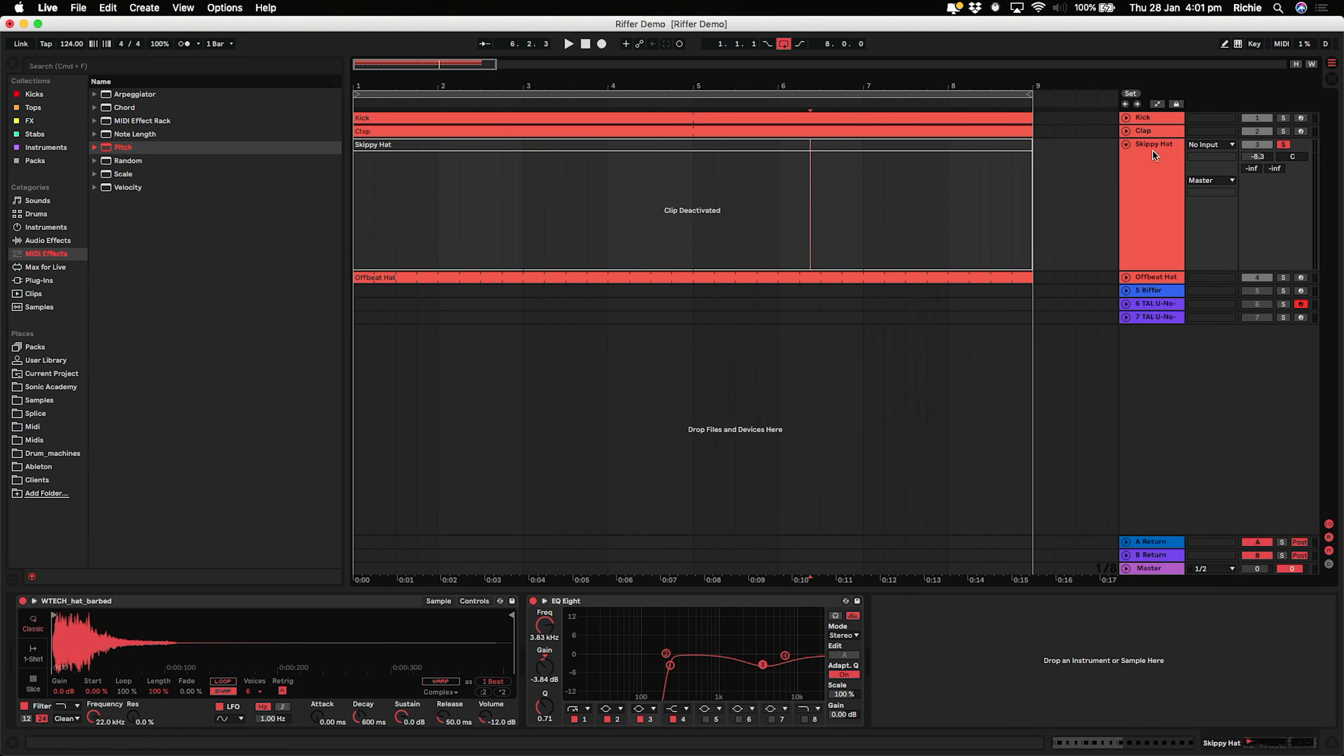
click(423, 191)
key(space)
click(1167, 175)
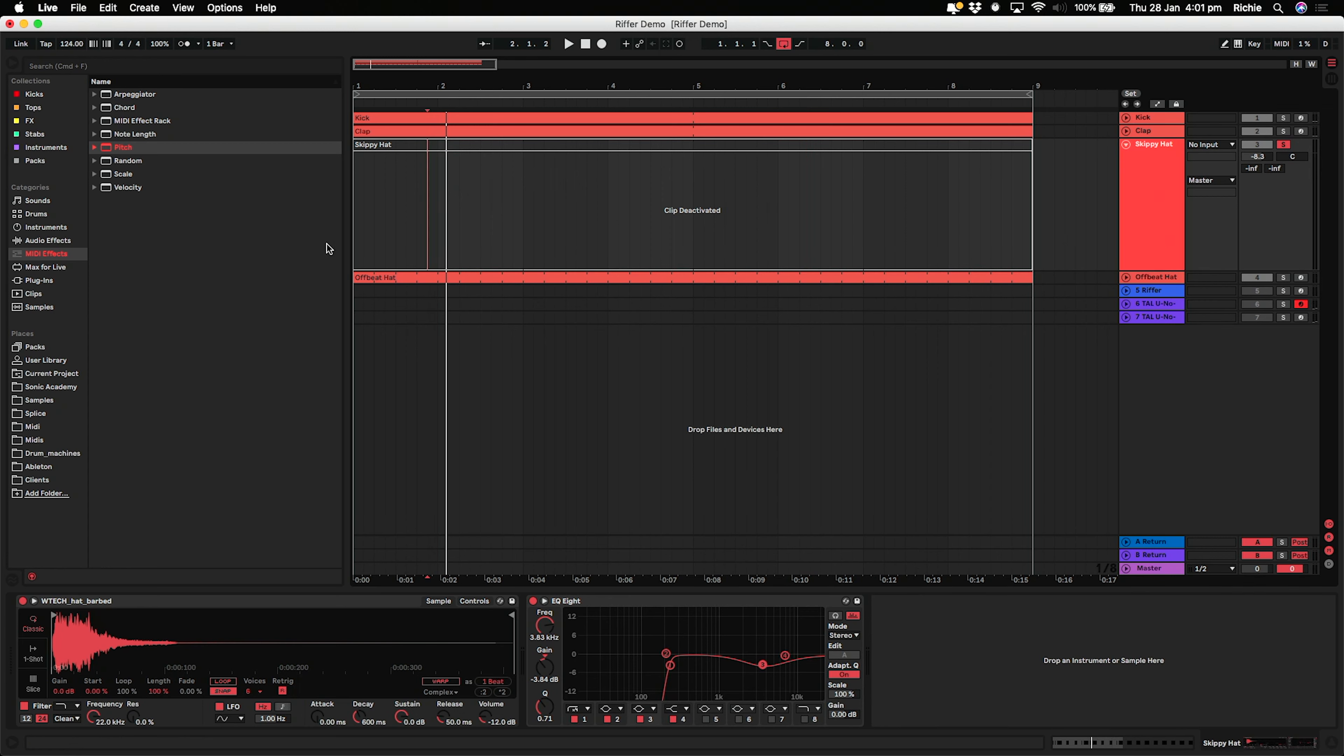
- Add the Riffer plug-in on a new MIDI track below the TAL-U-No-LX tracks and close its window
click(58, 280)
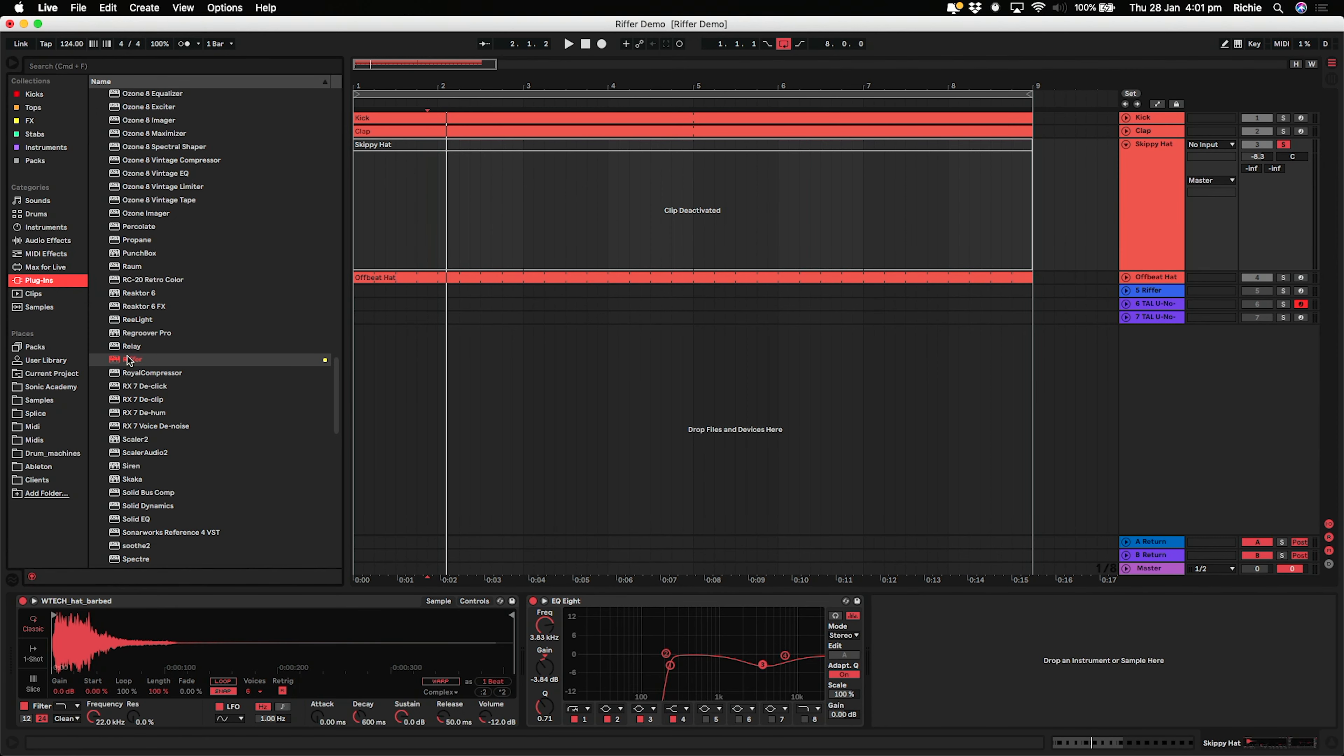
drag(127, 358, 444, 391)
drag(656, 392, 656, 396)
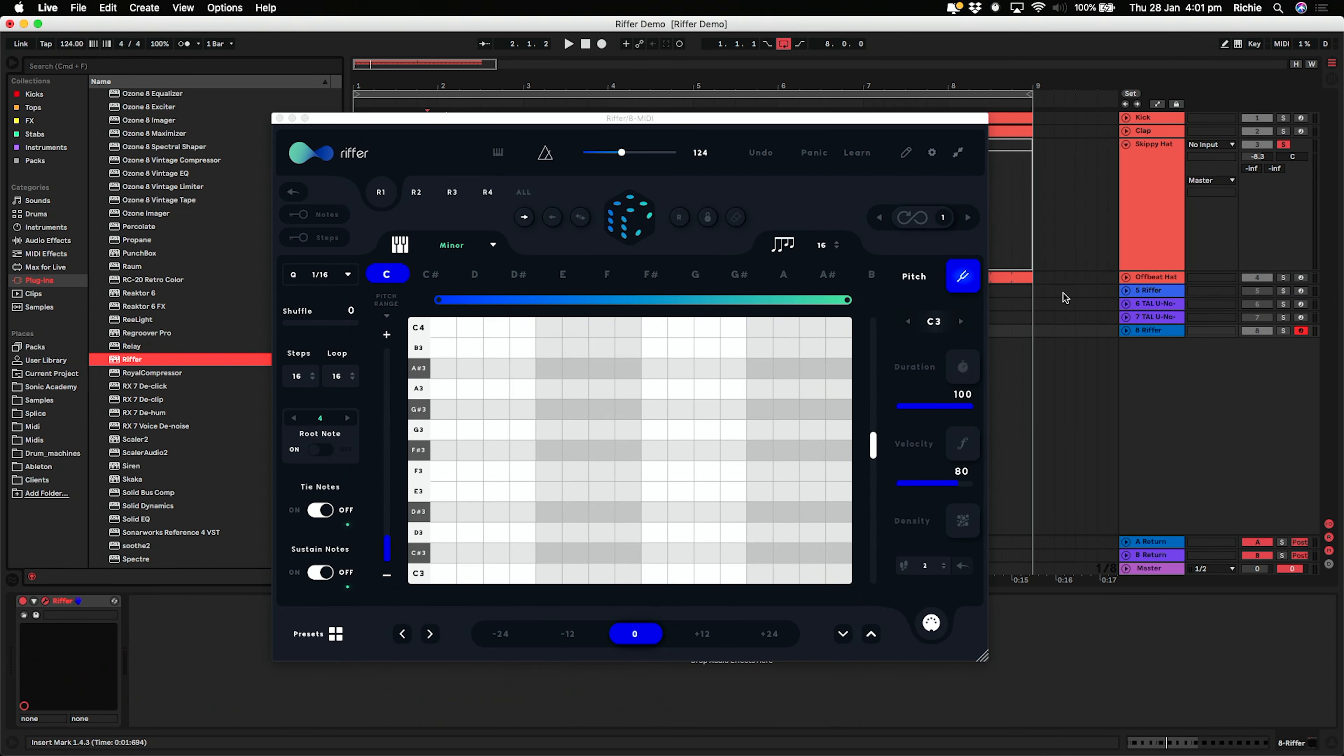
click(605, 129)
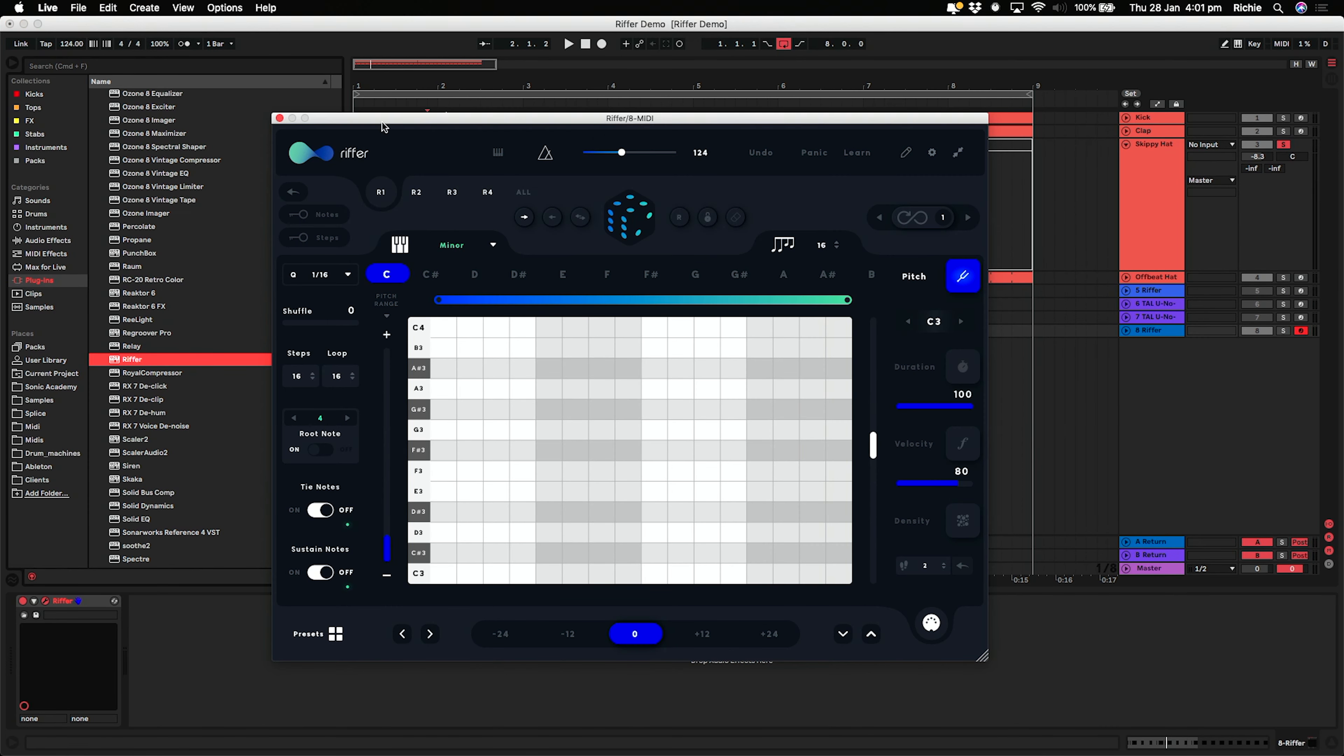
click(279, 119)
- Route the Skippy Hat track's MIDI input from 8-Riffer with Riffer as the source and monitoring set to In
click(1173, 237)
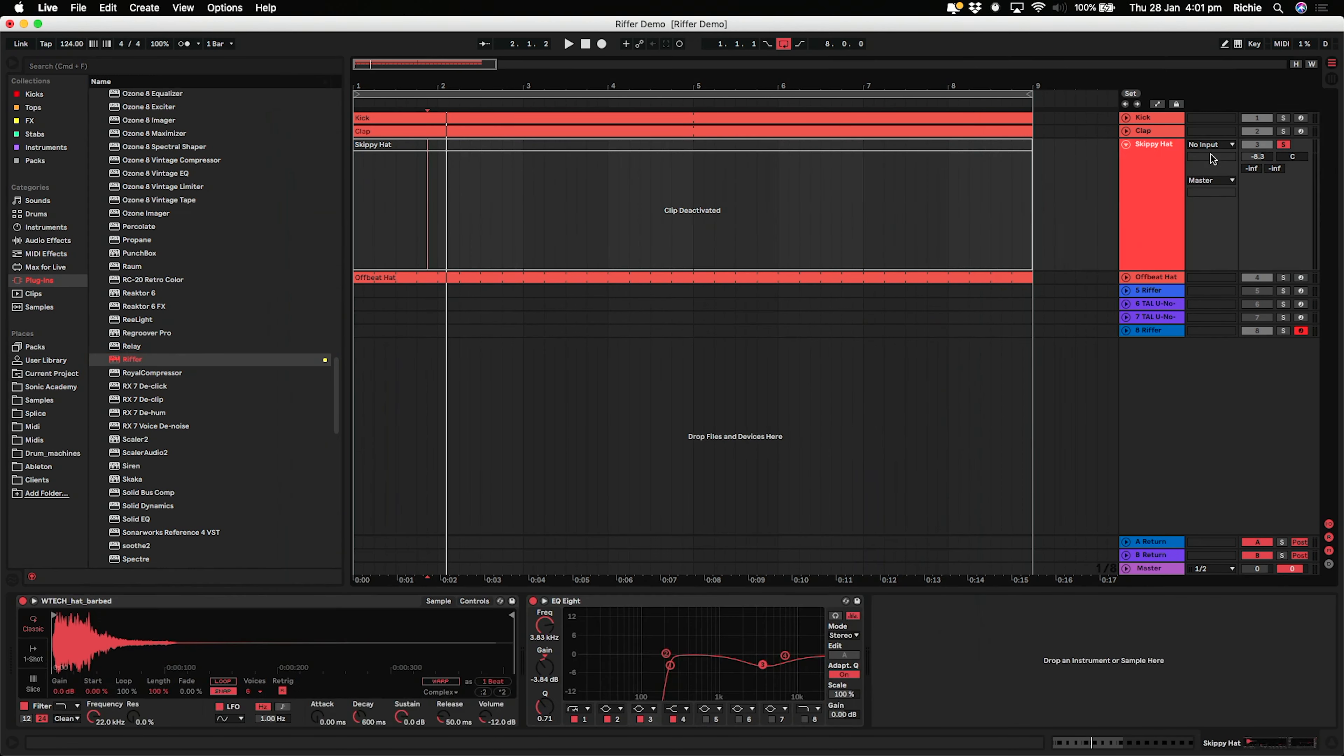
click(1217, 147)
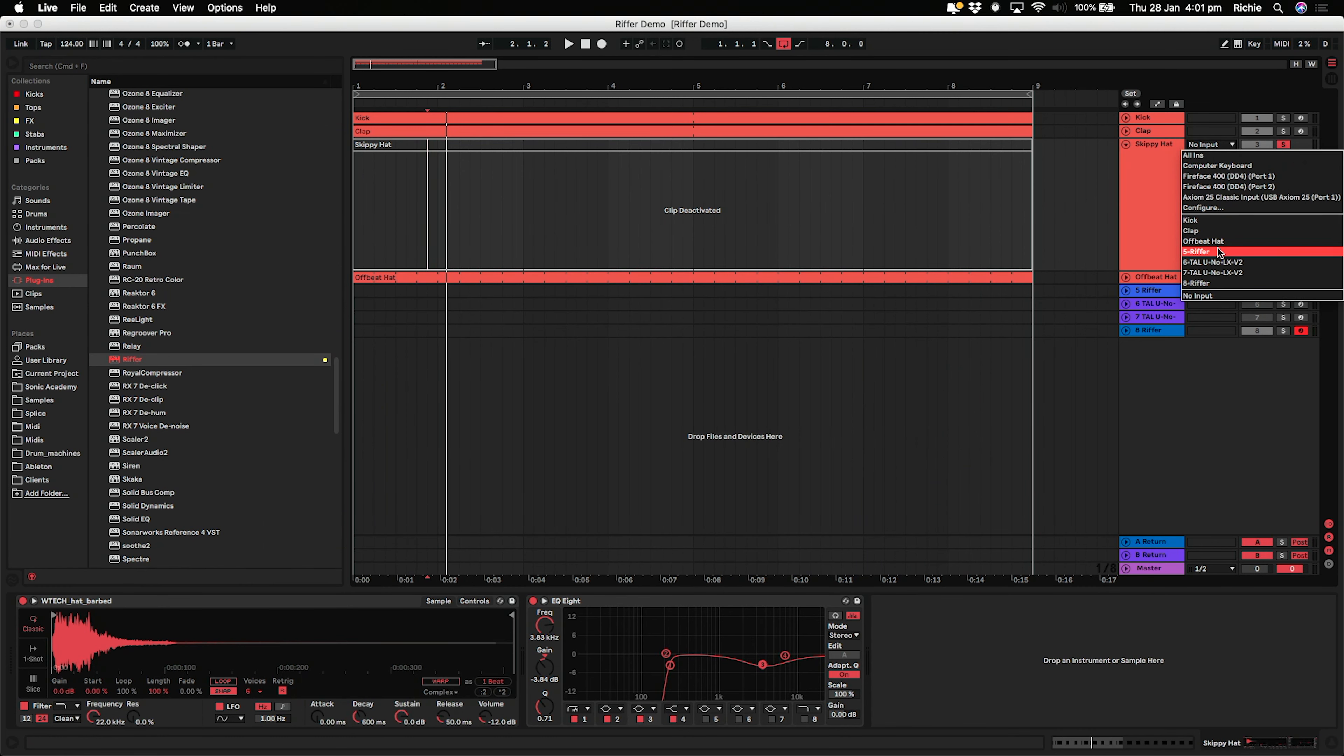
click(1214, 284)
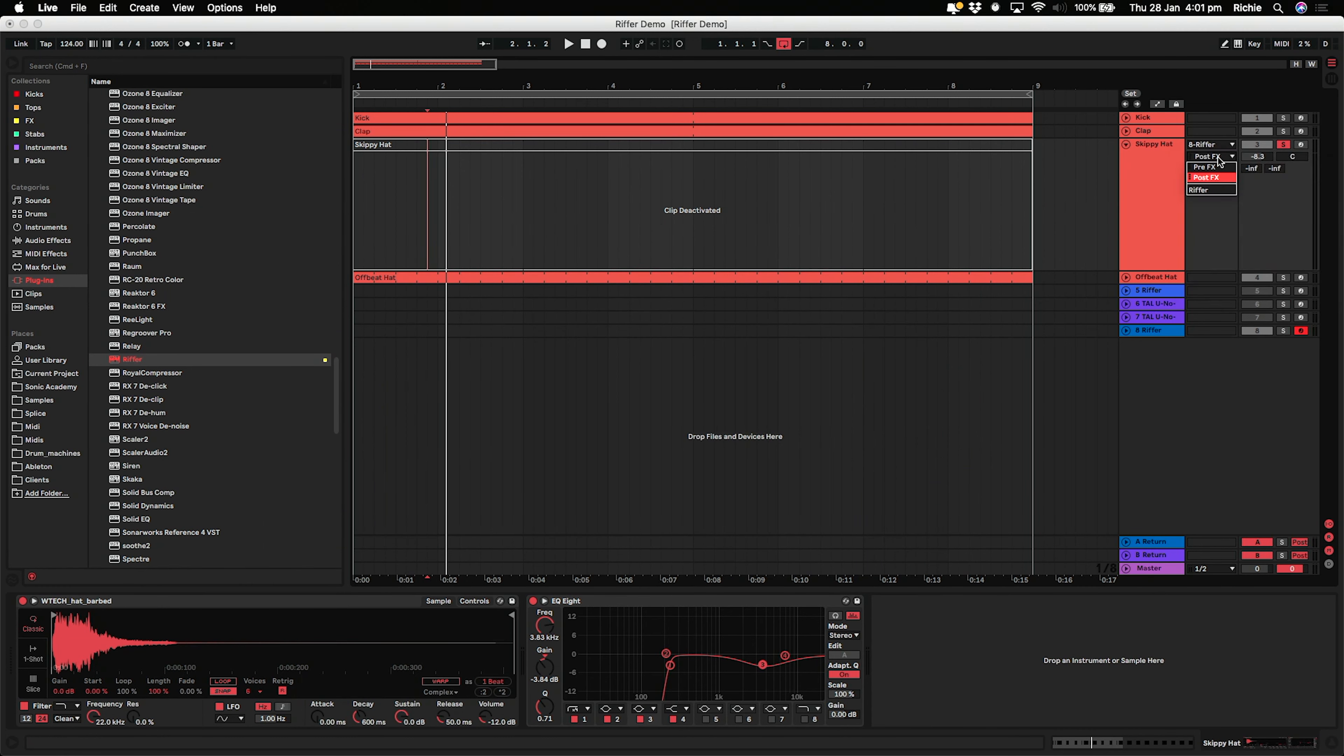
click(1193, 169)
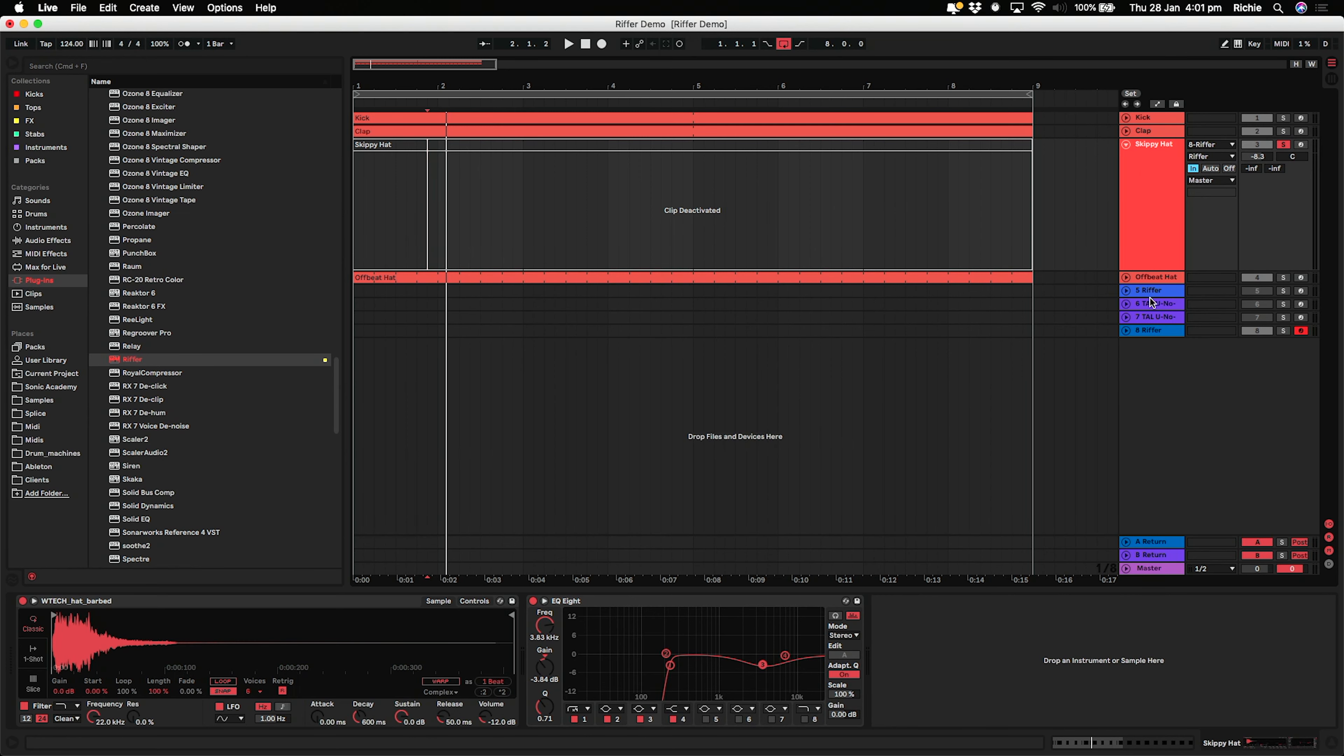
- Open the Riffer window on track 8 and narrow its pitch range to the single note C3
click(1156, 329)
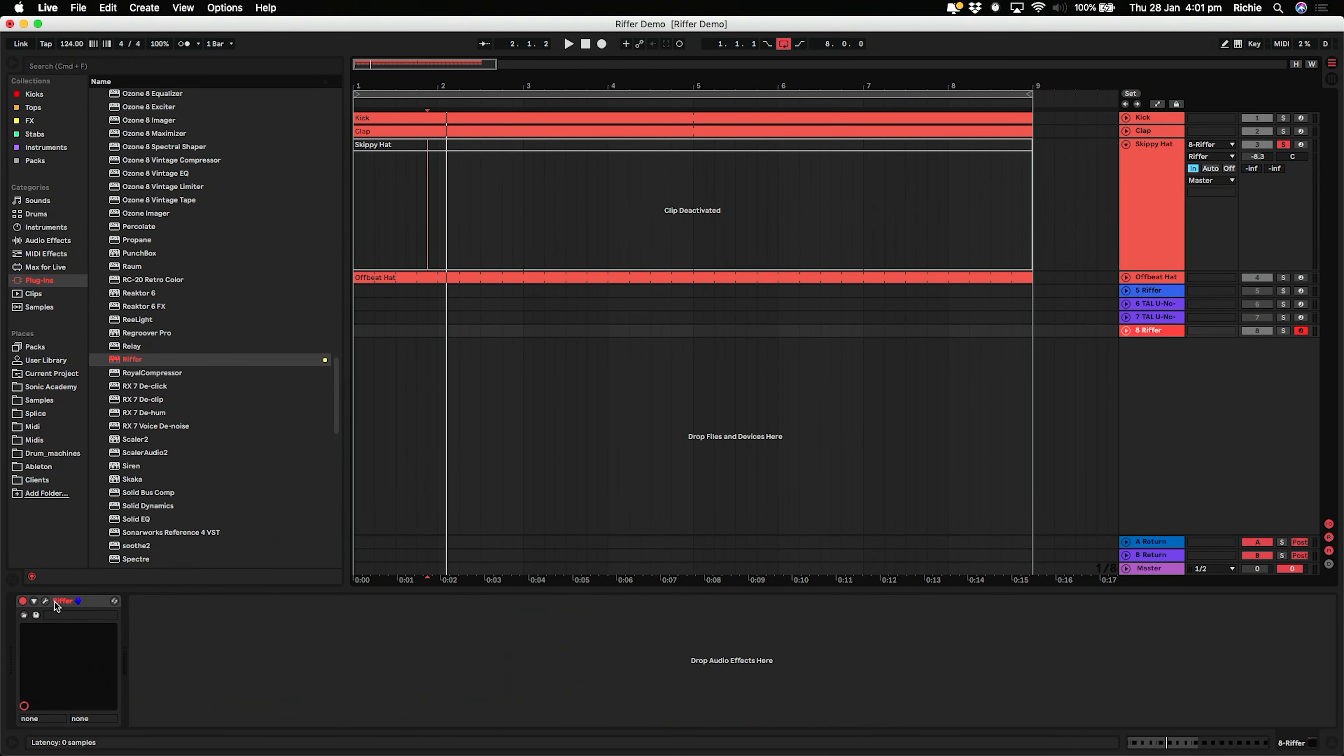
click(45, 601)
drag(563, 113, 746, 162)
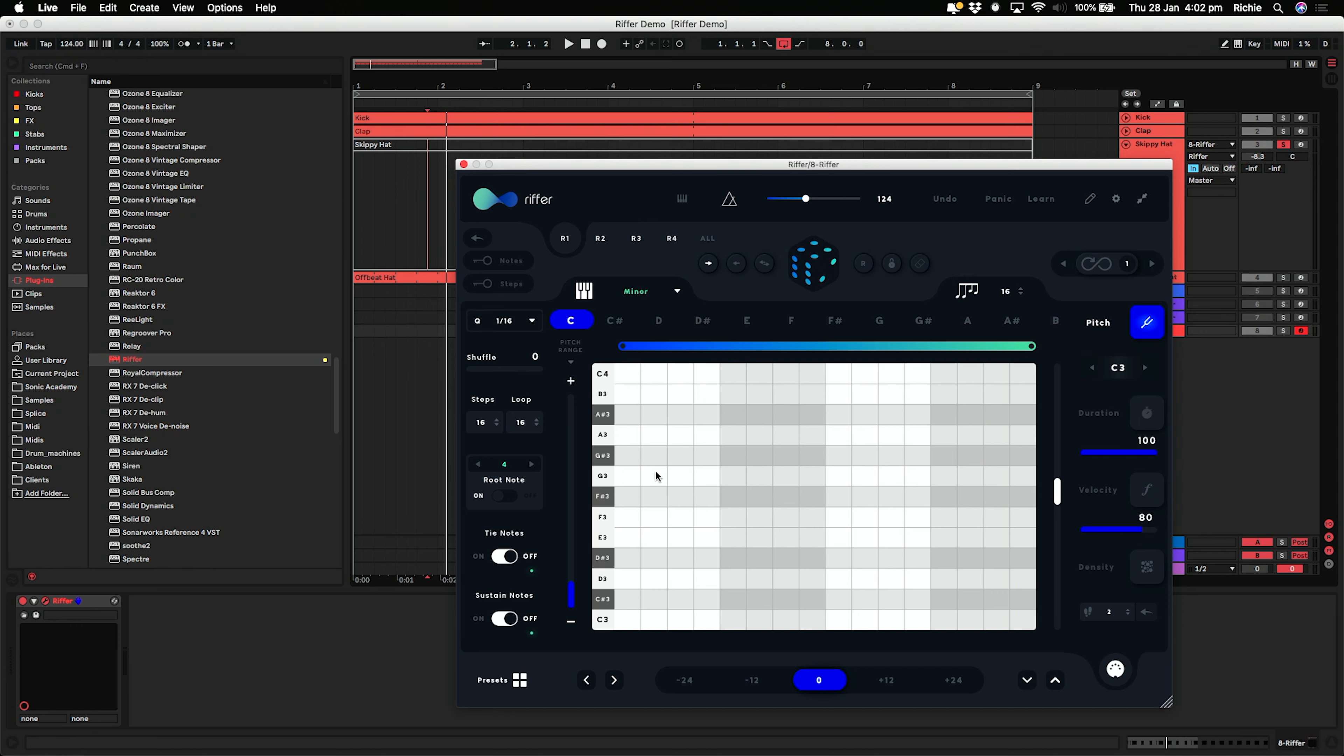
drag(571, 589, 572, 604)
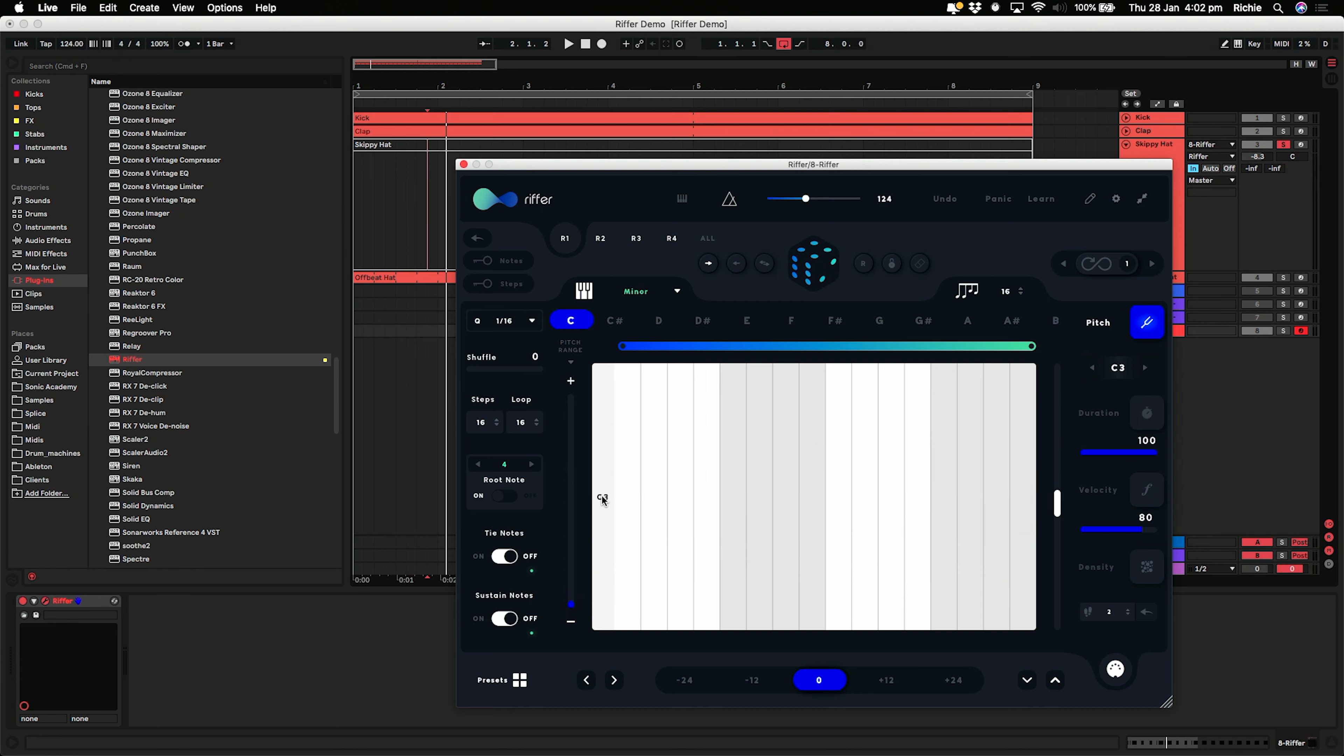
- Randomize track 8's single-note riff and audition it on the hat
click(824, 268)
drag(838, 164, 653, 152)
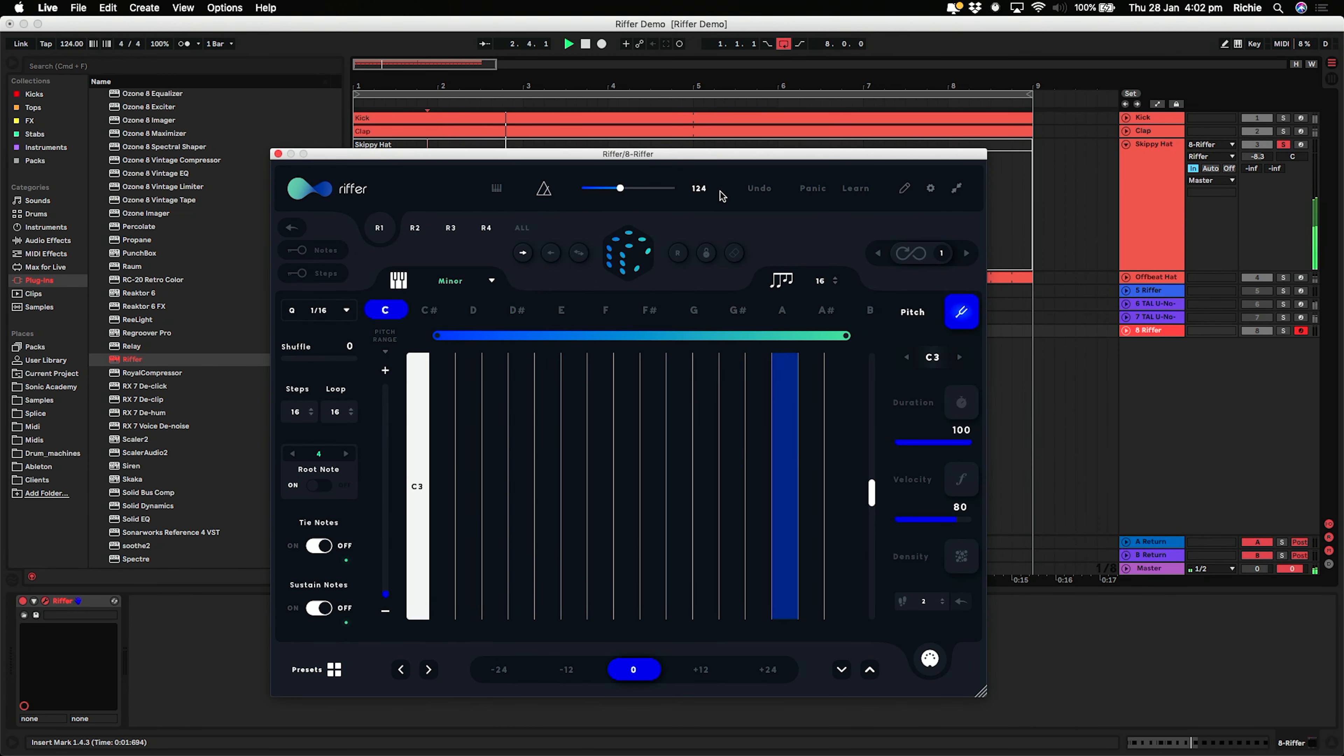
key(space)
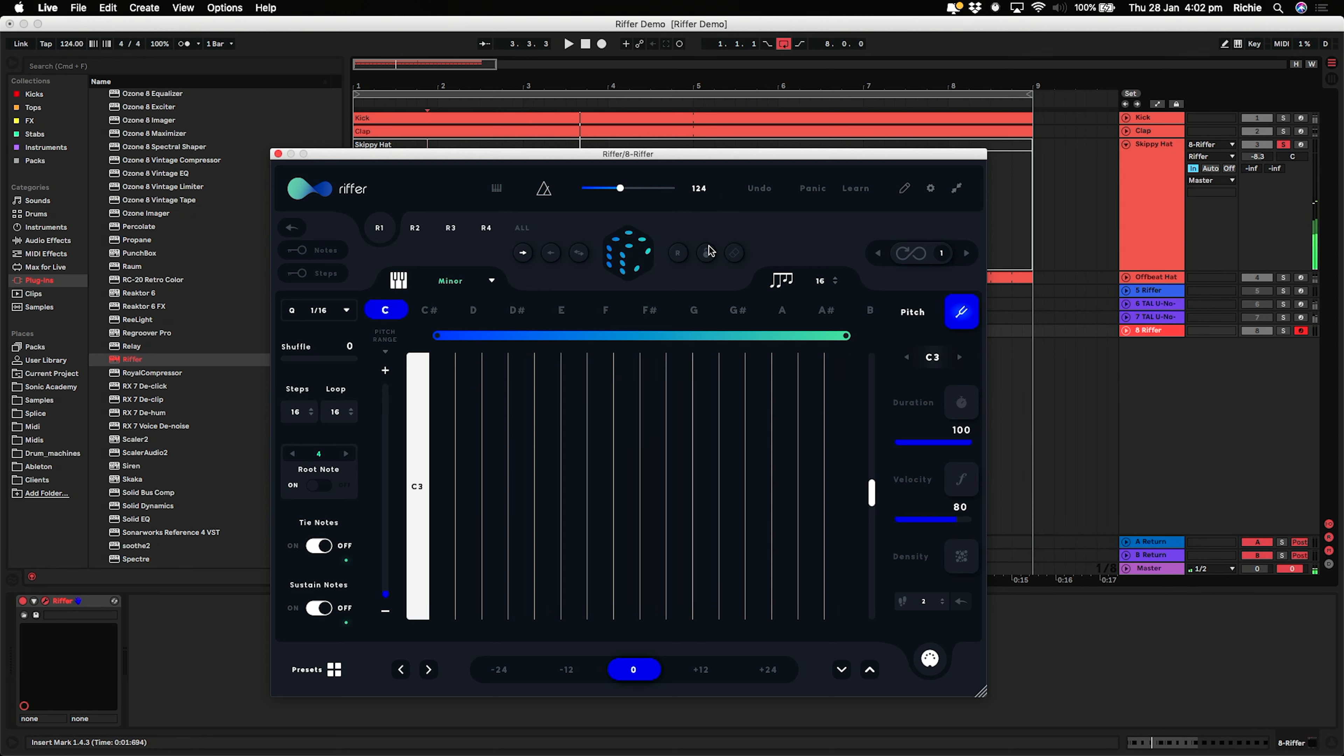
- Set the riff's density to 1 on steps 4 and 5 and lock the density values
click(959, 555)
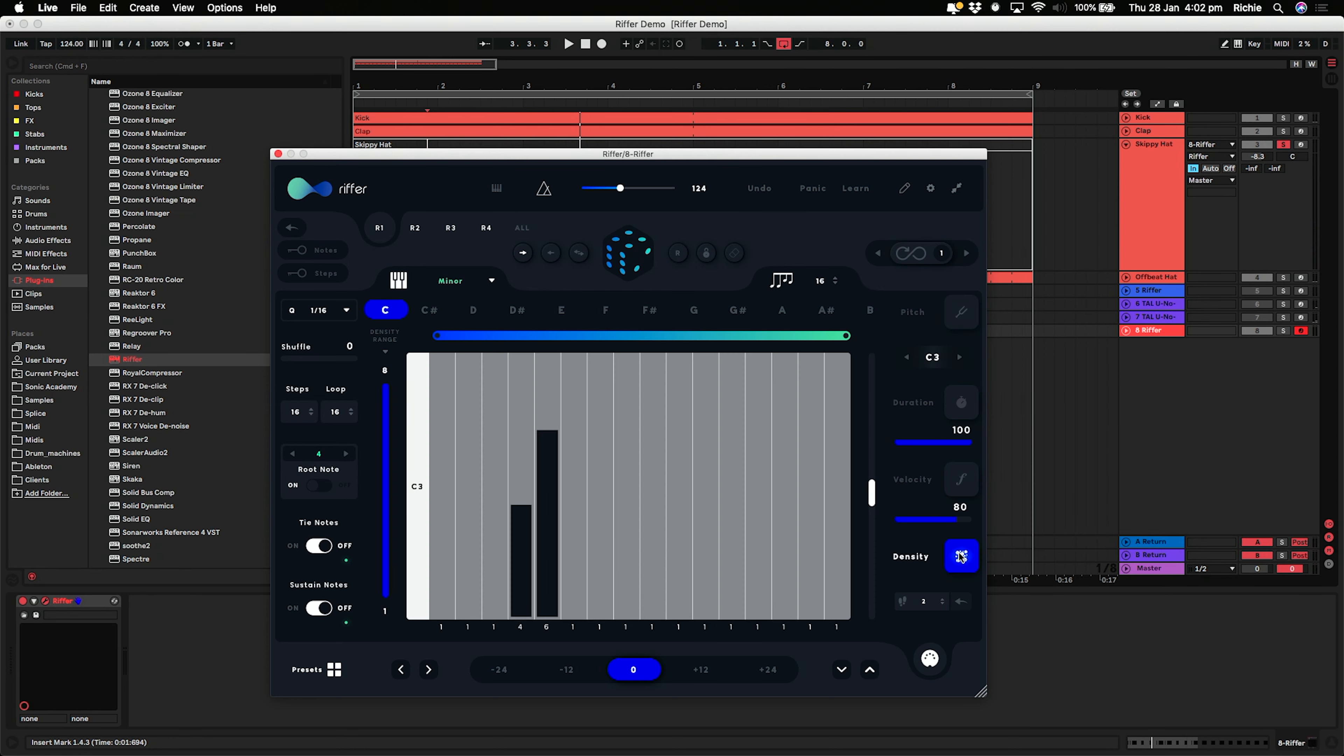
mouse_move(518, 530)
mouse_down()
mouse_move(555, 623)
mouse_move(512, 627)
mouse_up()
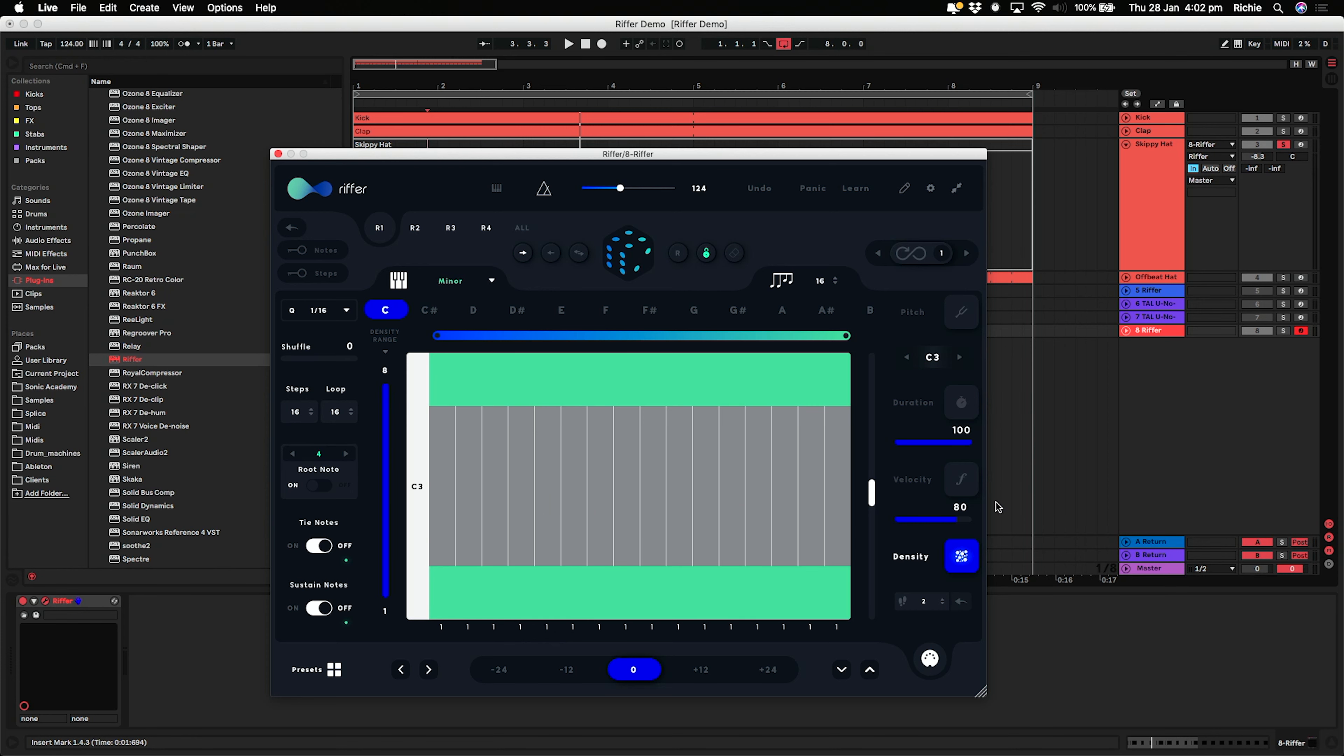
- Set the riff's velocity range to 44–86 and randomize the riff
click(961, 478)
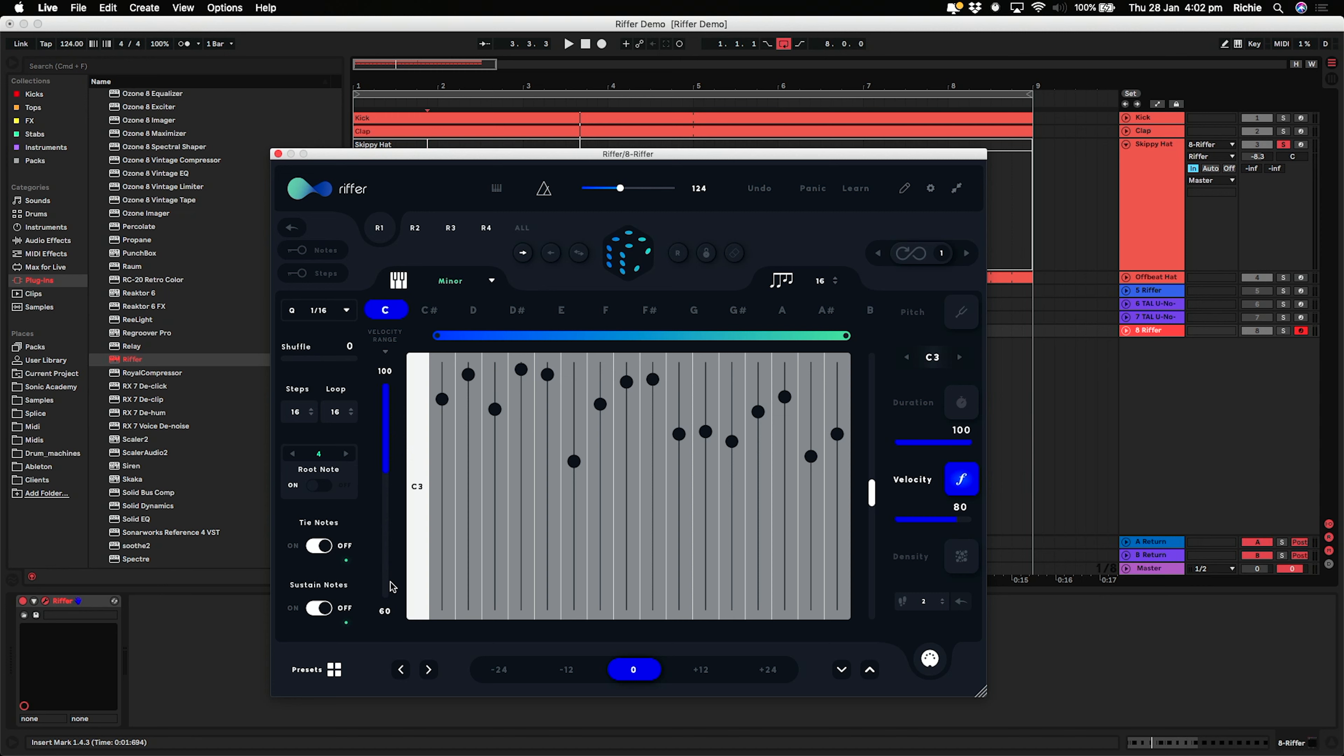
drag(386, 390, 389, 416)
drag(389, 466, 389, 506)
click(625, 261)
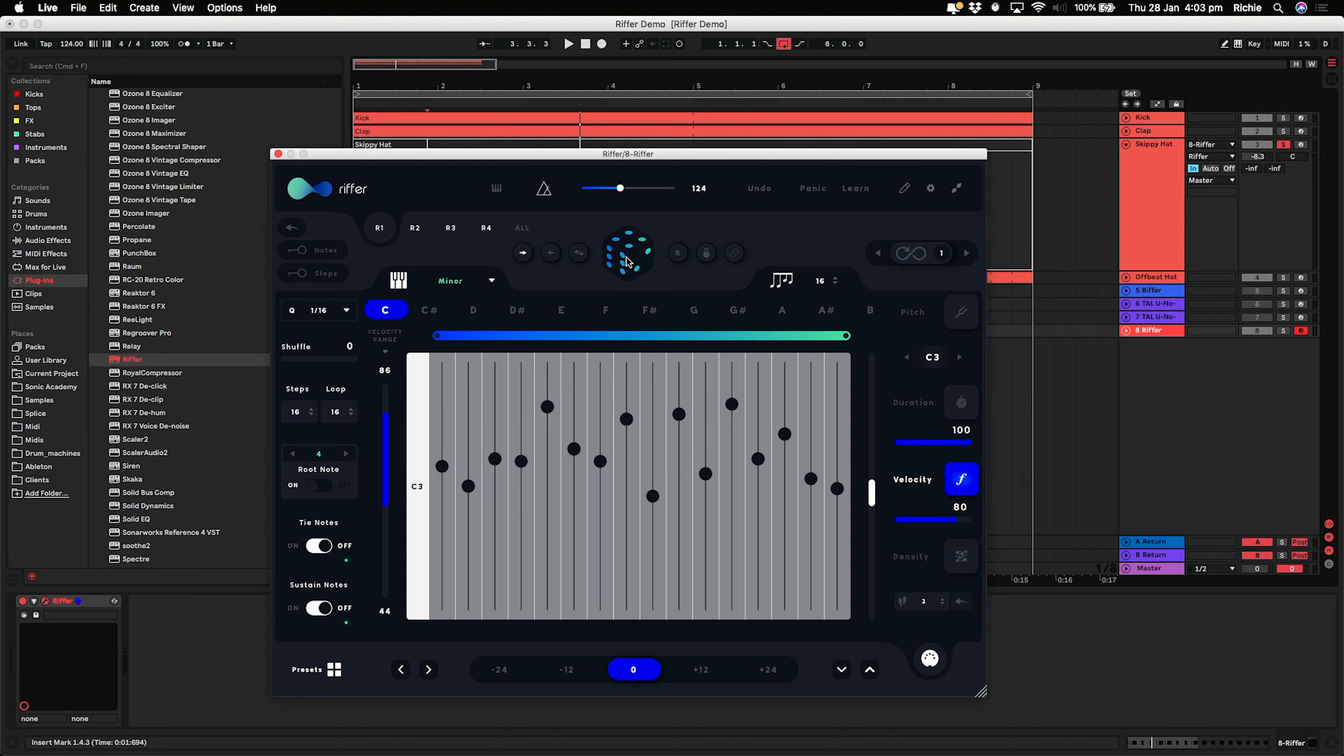
- Check the note durations, limit the riff to 7 notes, and randomize and audition it
click(962, 401)
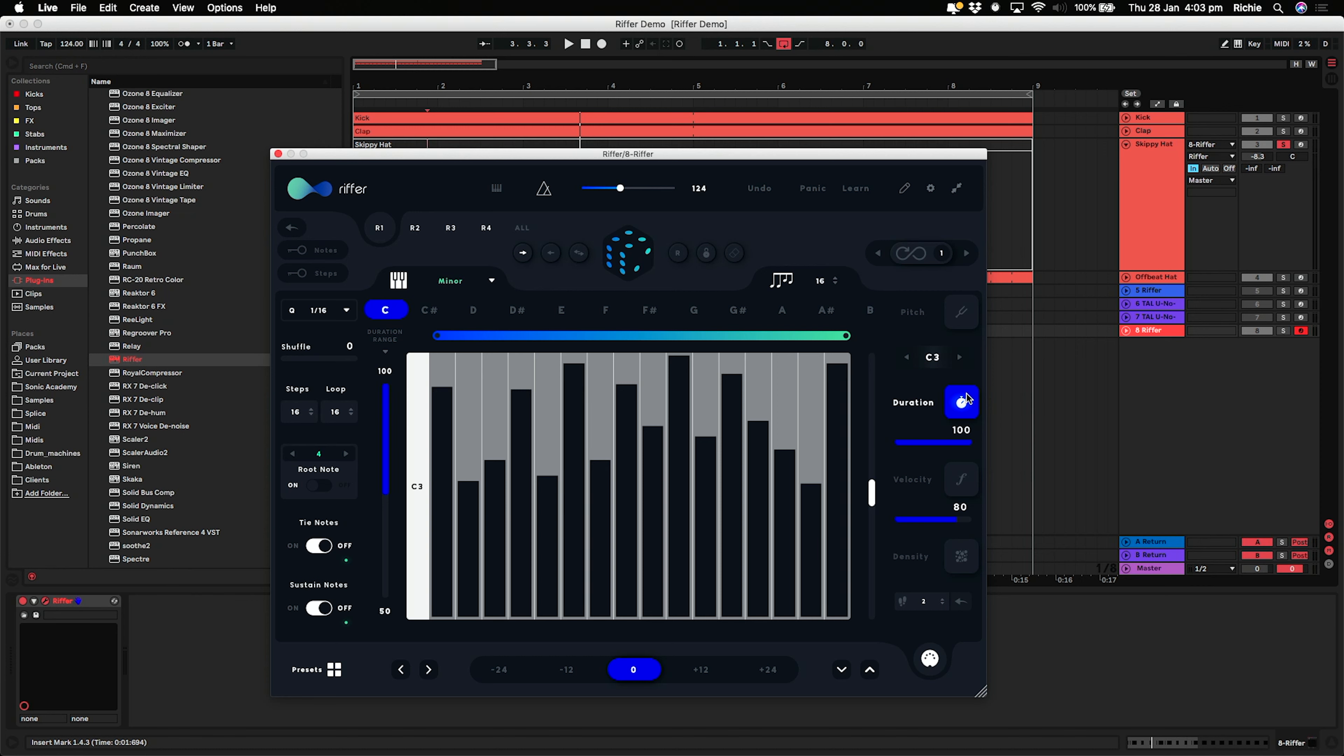
click(961, 314)
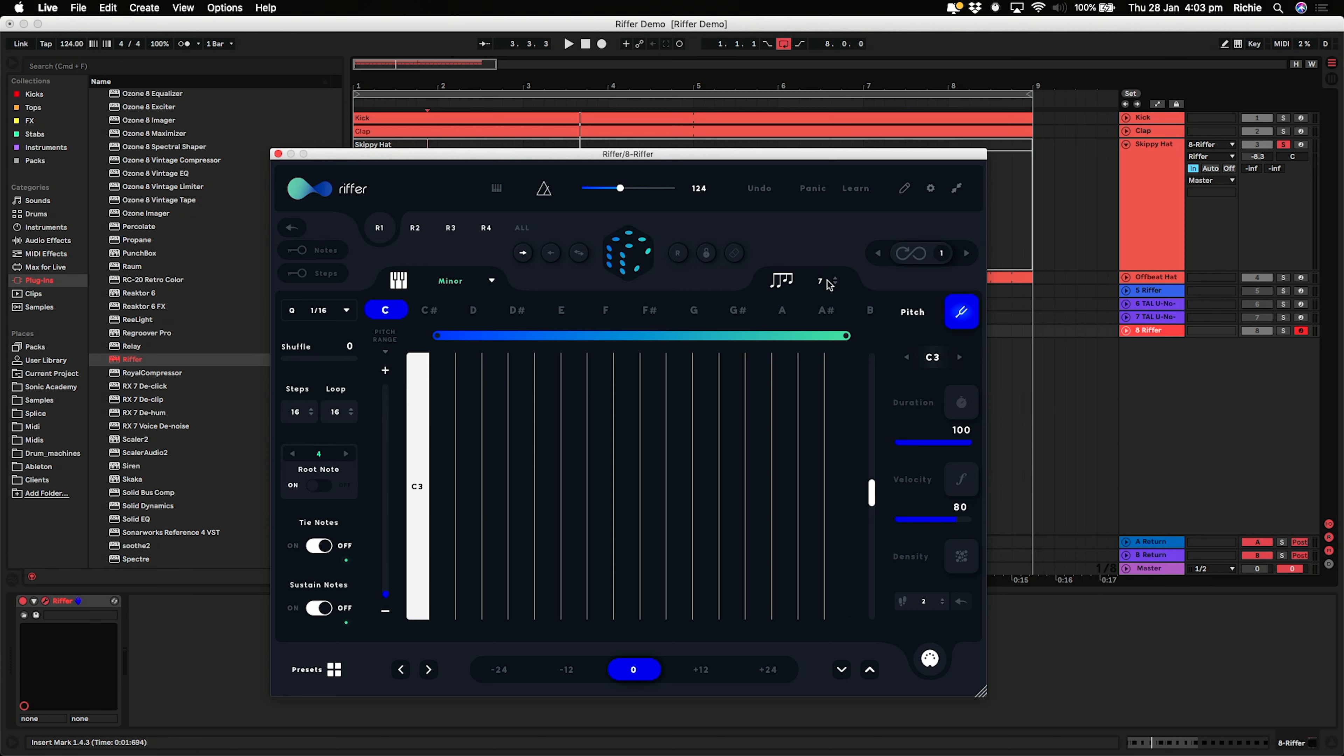
click(640, 258)
key(space)
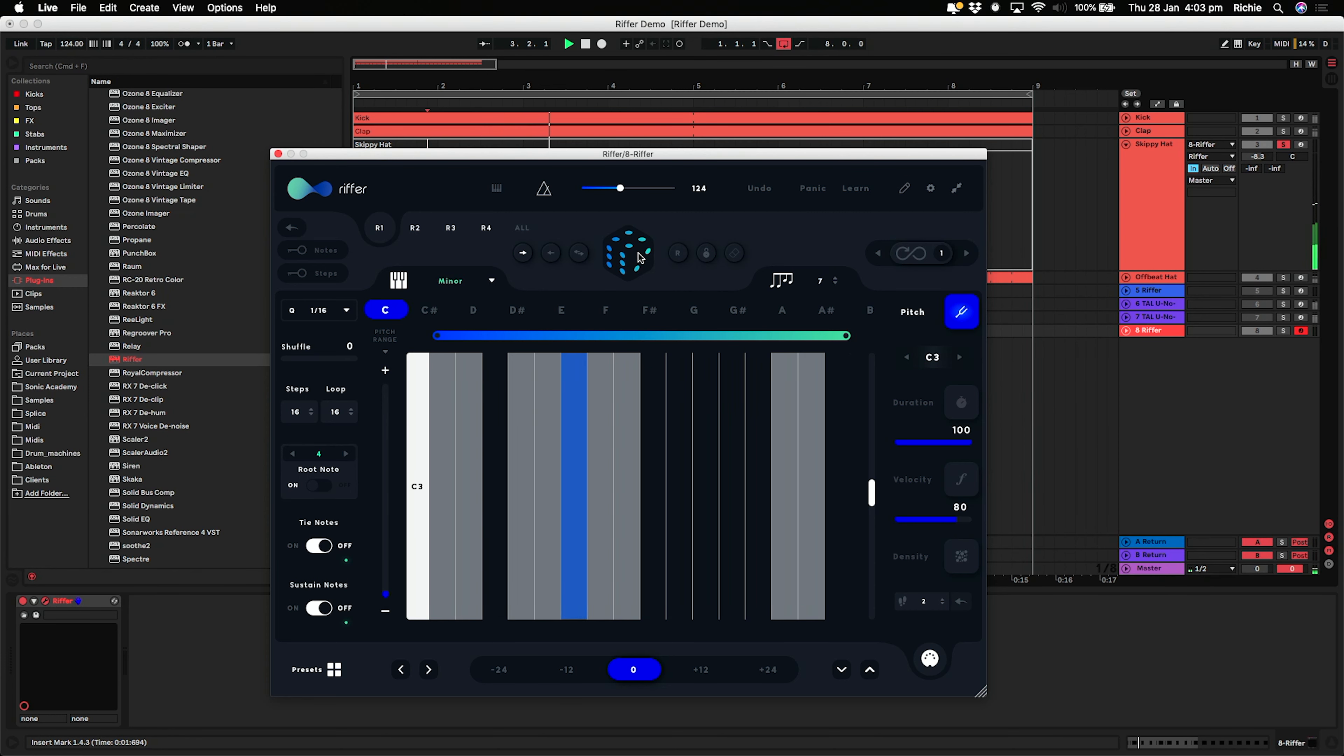
key(space)
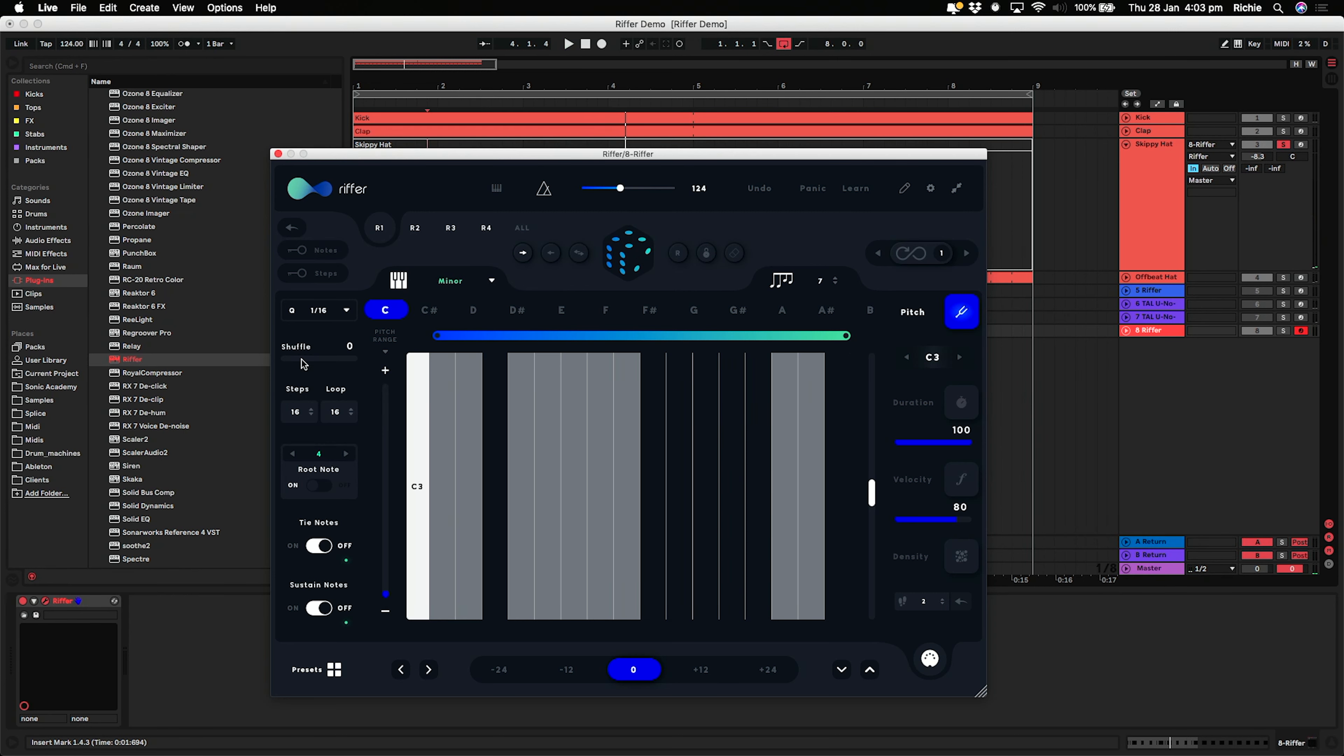
- Set the riff's Shuffle to 64 while auditioning the hat pattern
key(space)
drag(304, 360, 329, 360)
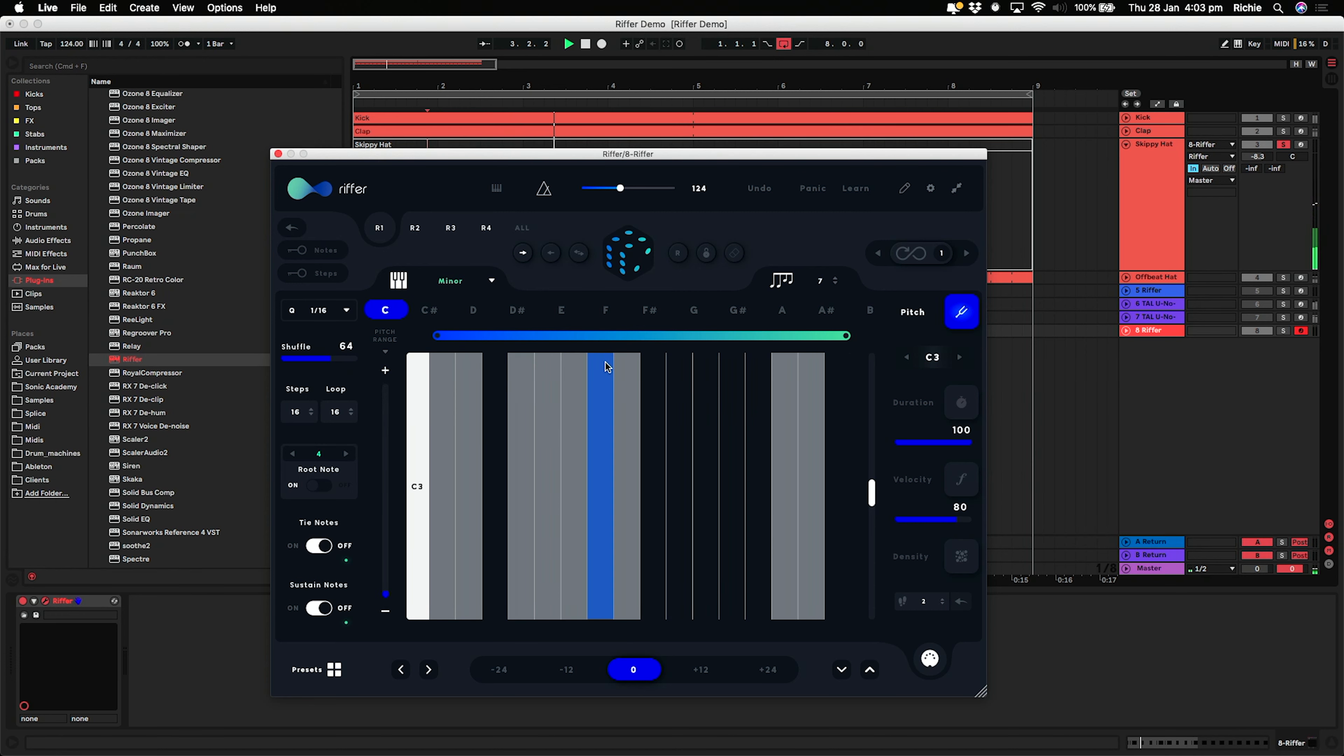
key(space)
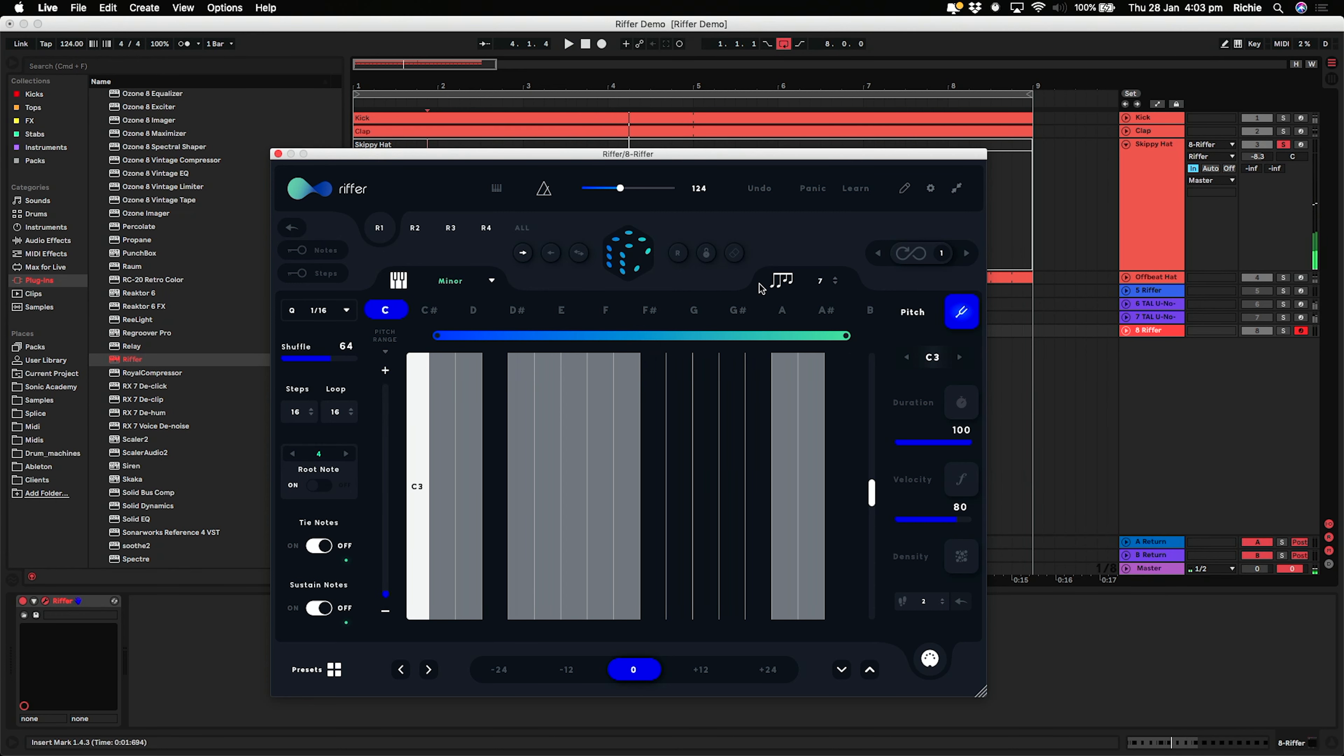
- Unsolo the Skippy Hat track and randomize its riff three times while playing it with the full drum groove
click(1284, 146)
key(space)
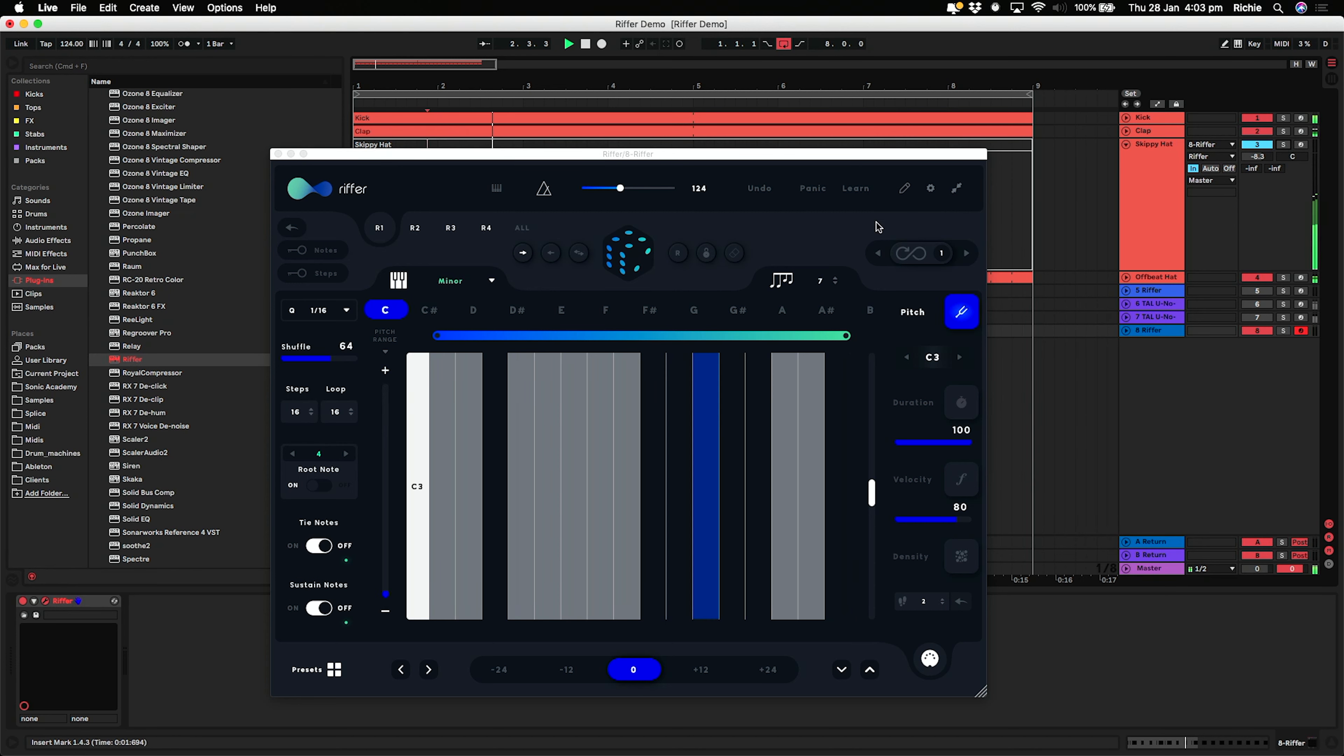
click(628, 254)
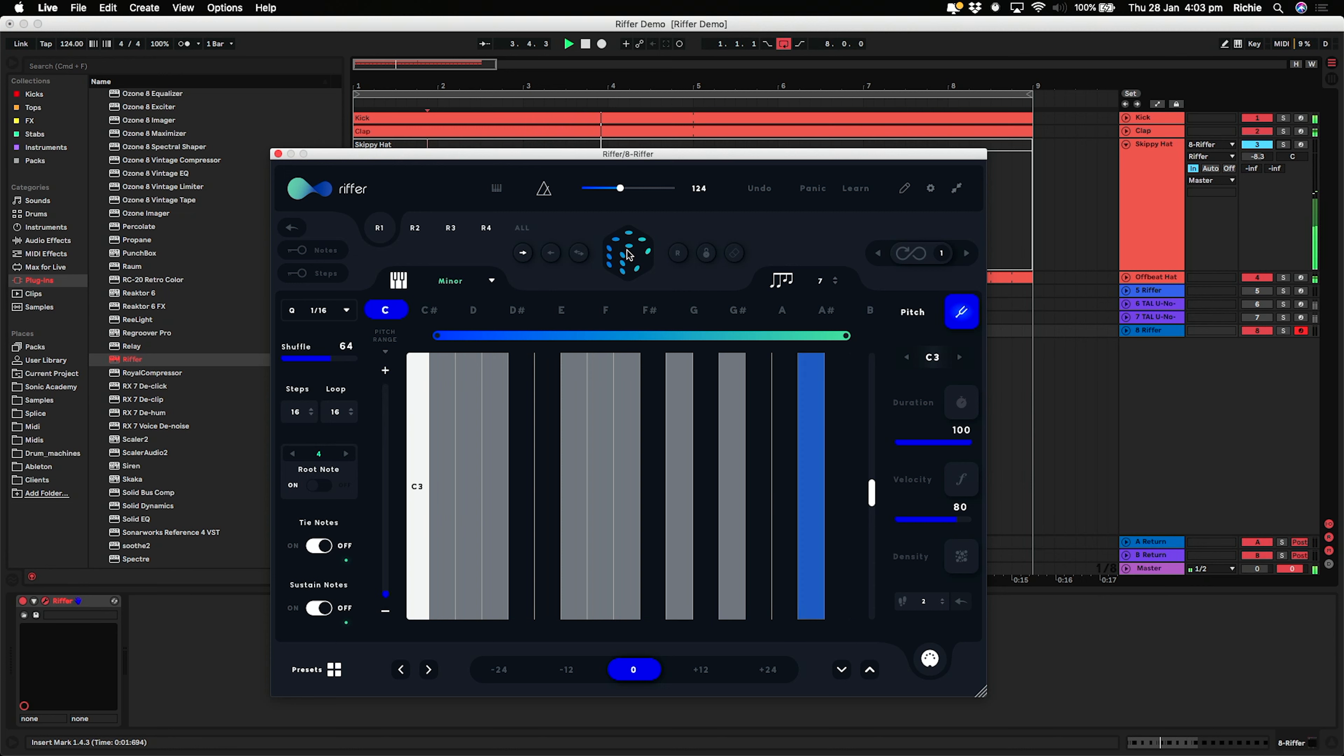
click(627, 254)
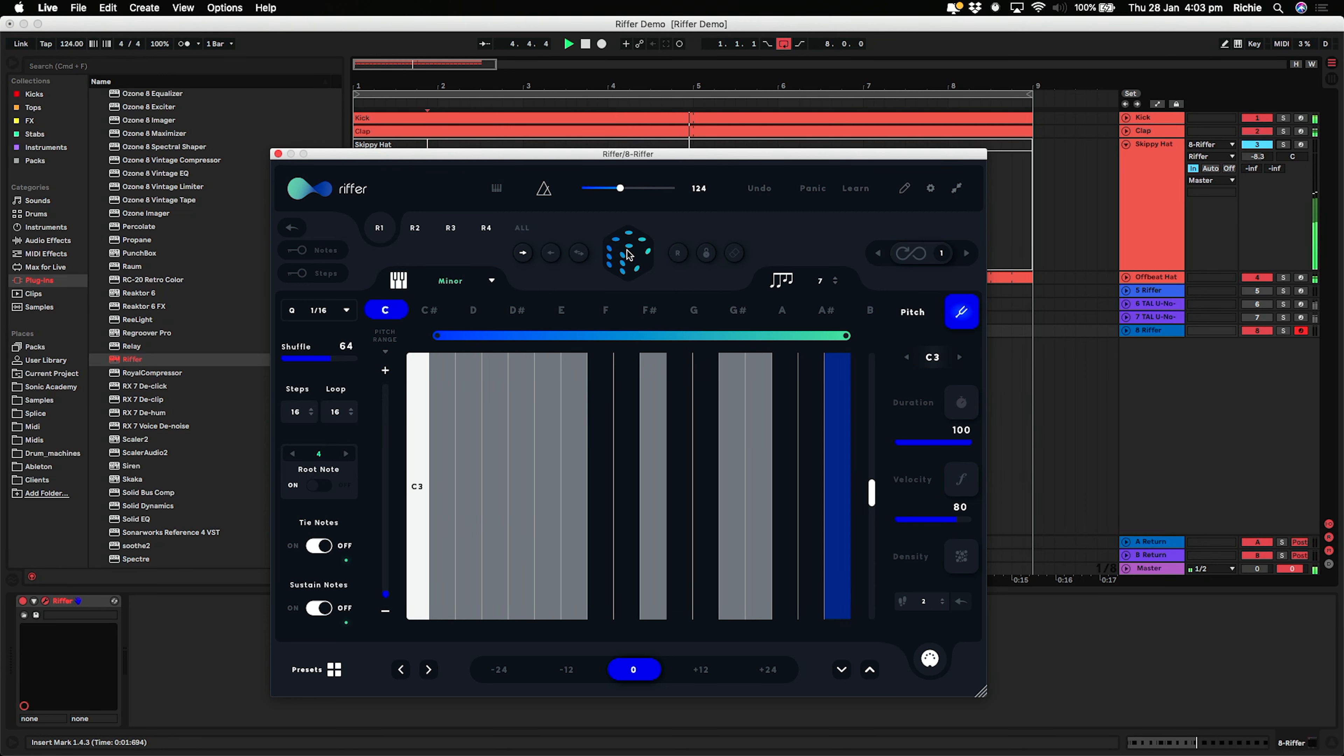
click(628, 254)
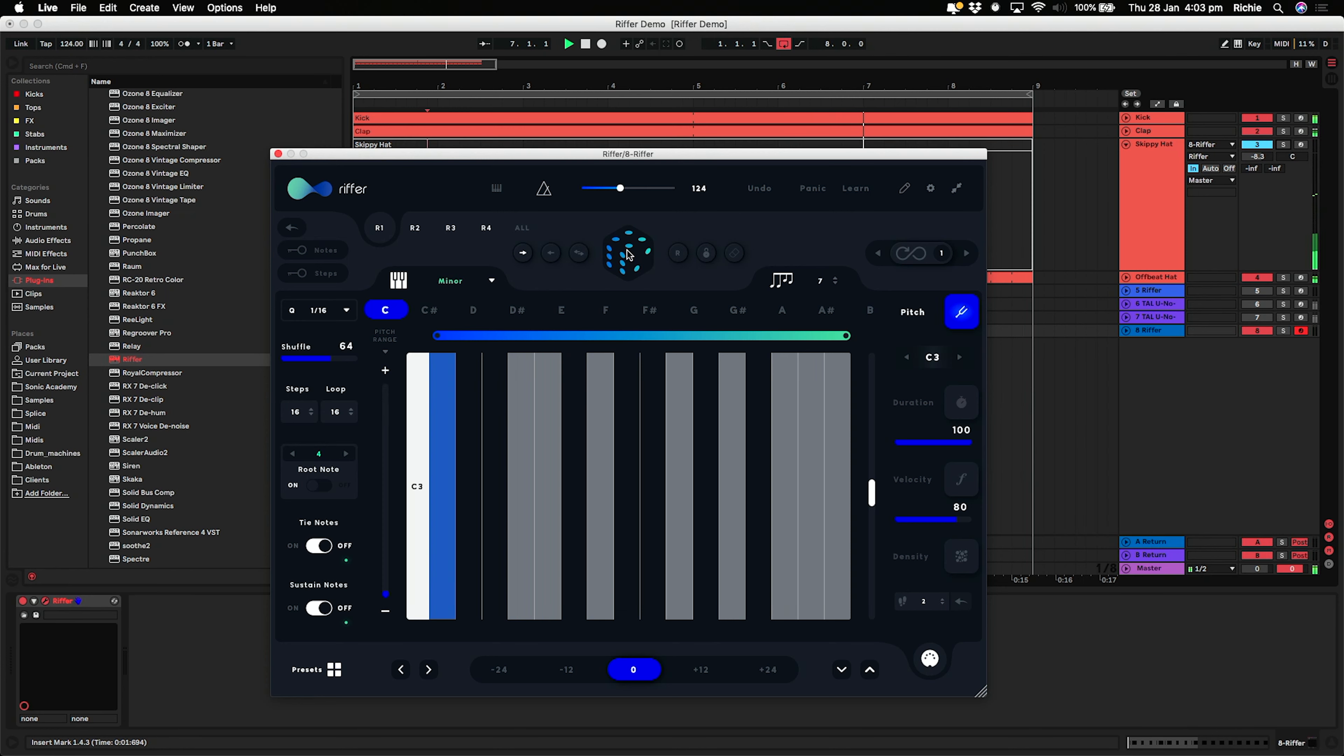
key(space)
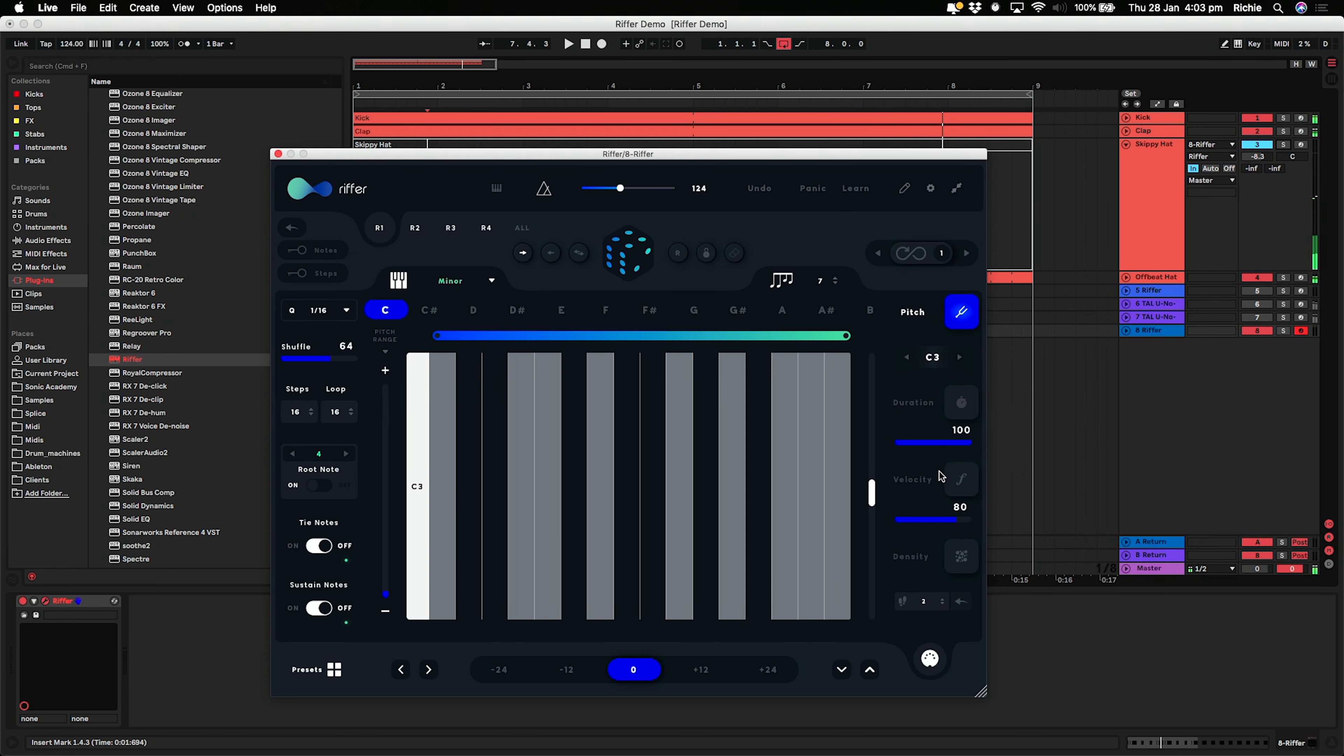
- Raise the riff's velocity range to 58–100, randomize it, and audition it with the groove
click(961, 479)
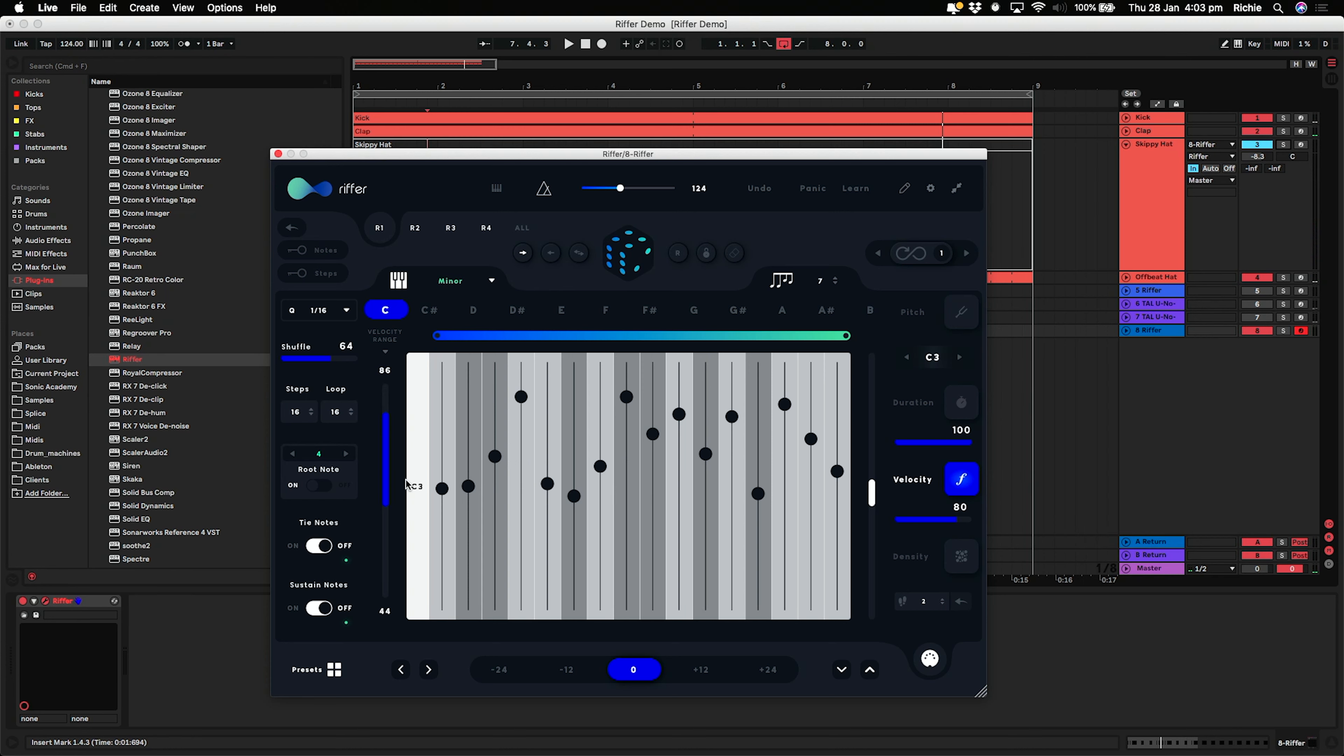
drag(387, 415, 387, 409)
click(634, 254)
key(space)
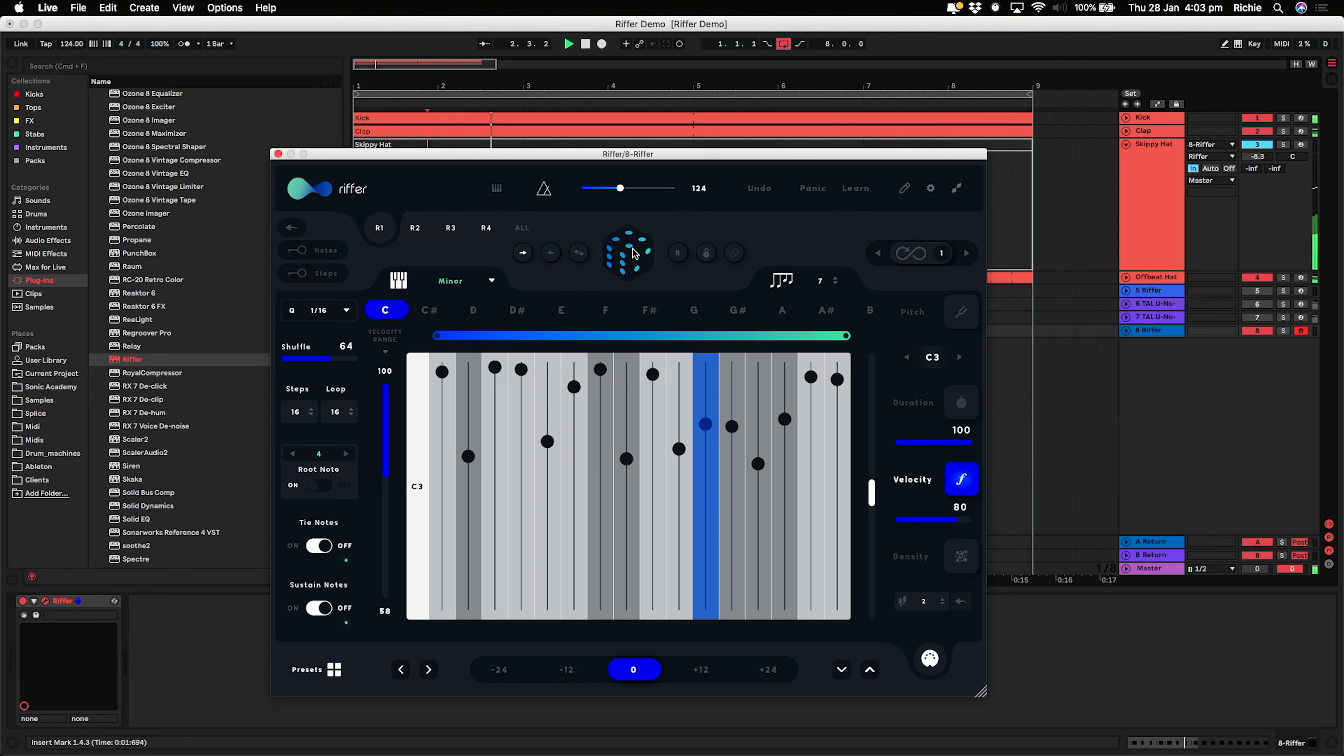
click(955, 310)
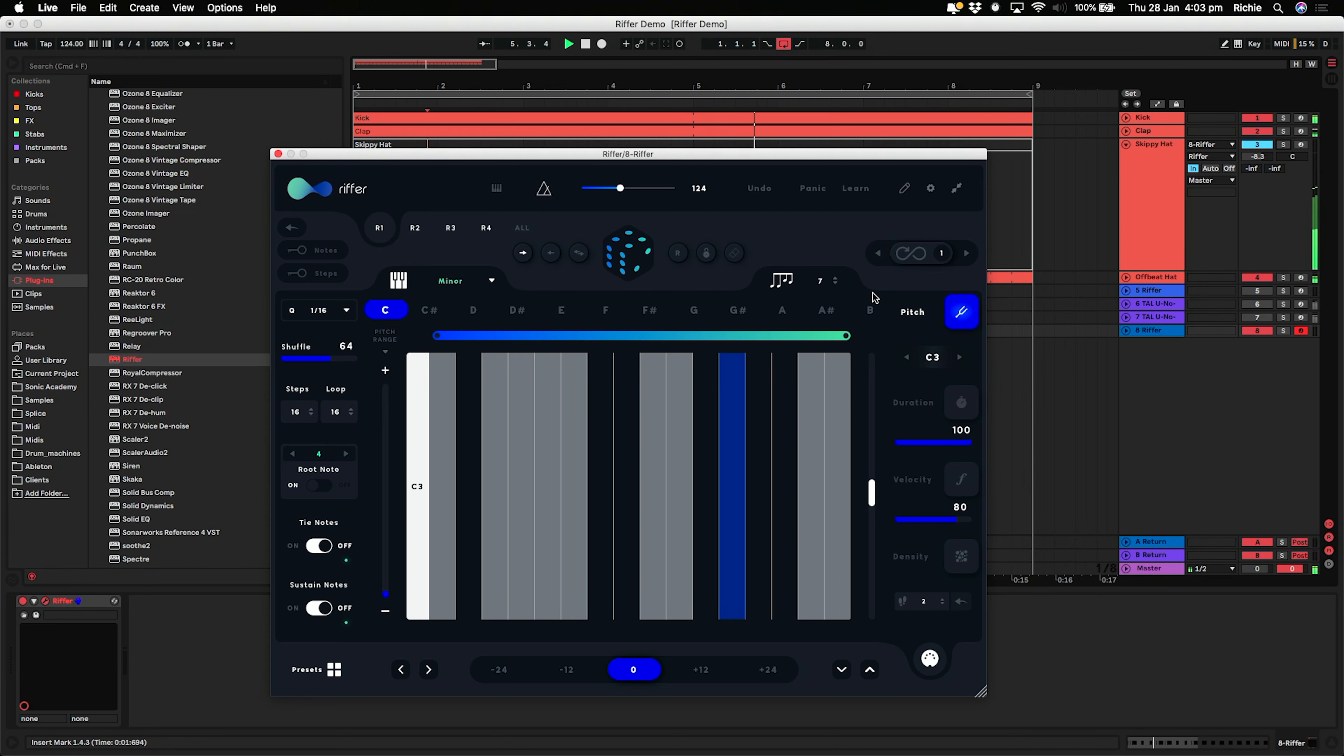
key(space)
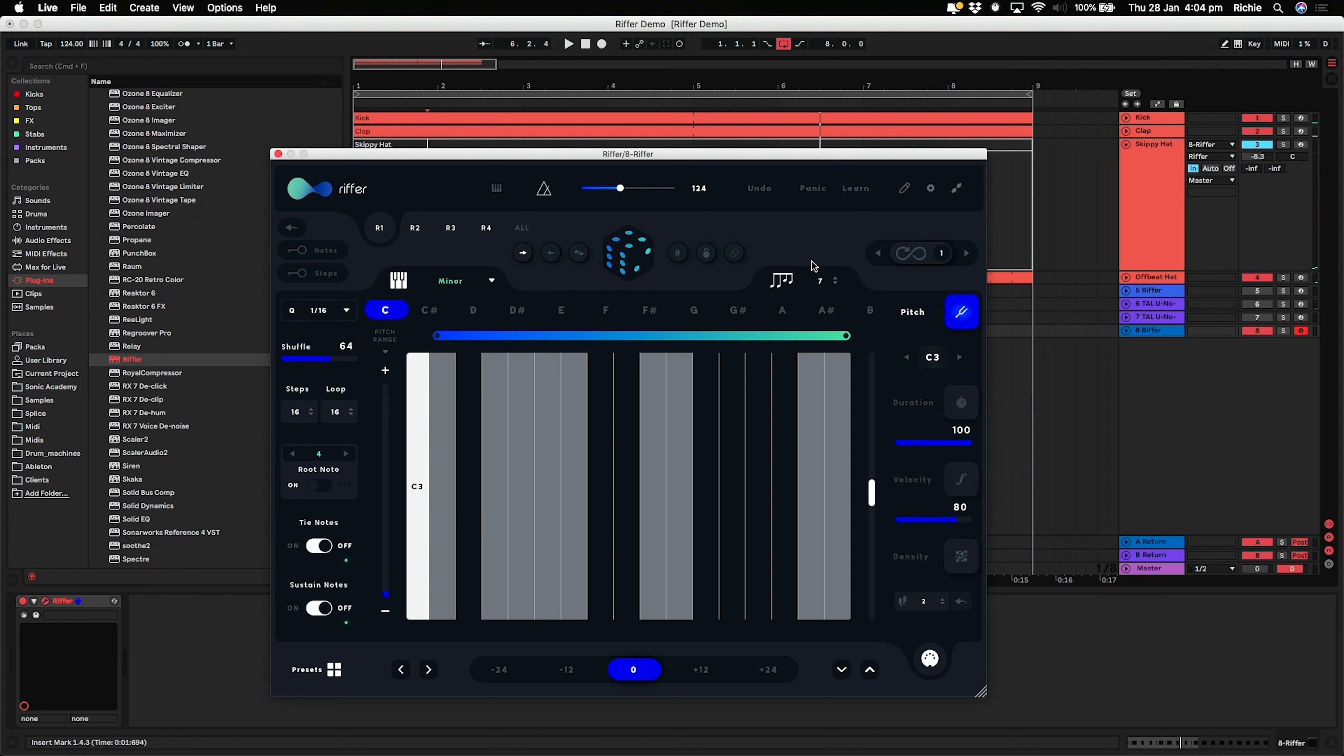
- Activate every step of the riff, and silence steps 3, 7, 11 and 15
drag(763, 157, 775, 165)
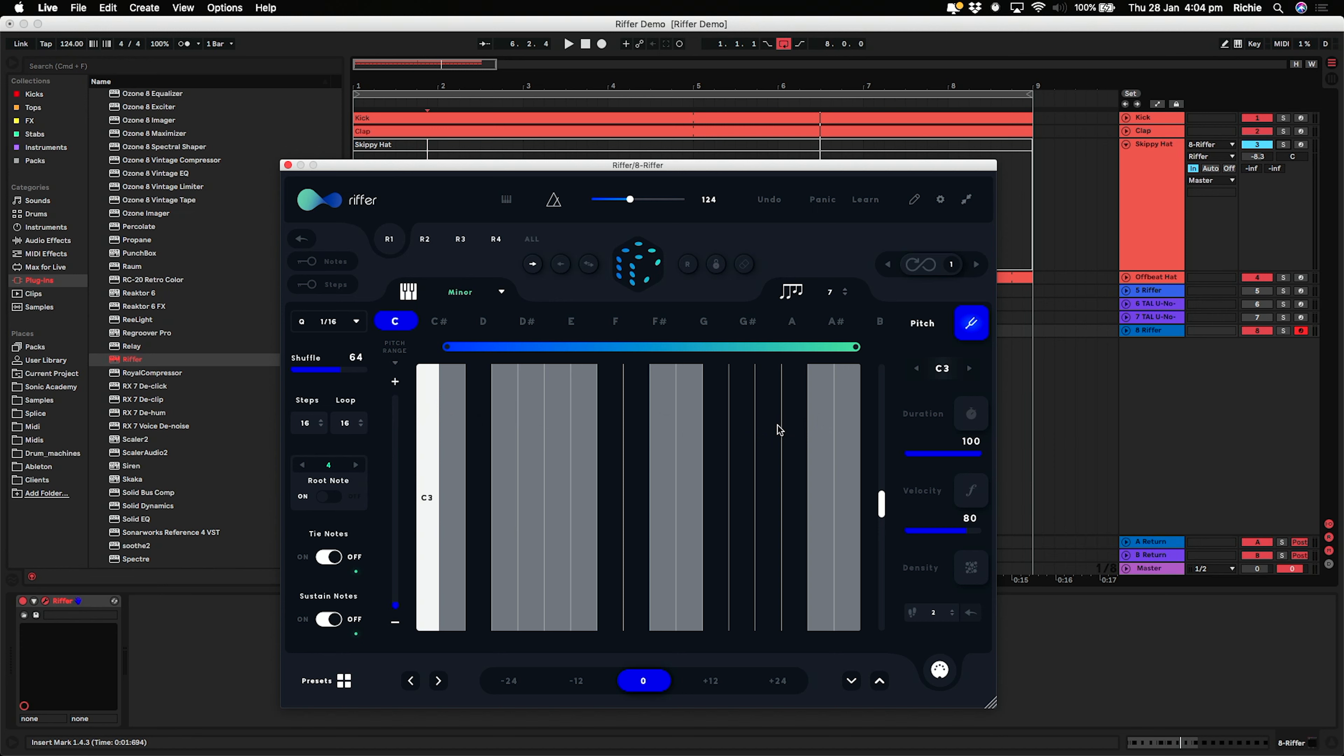
click(479, 450)
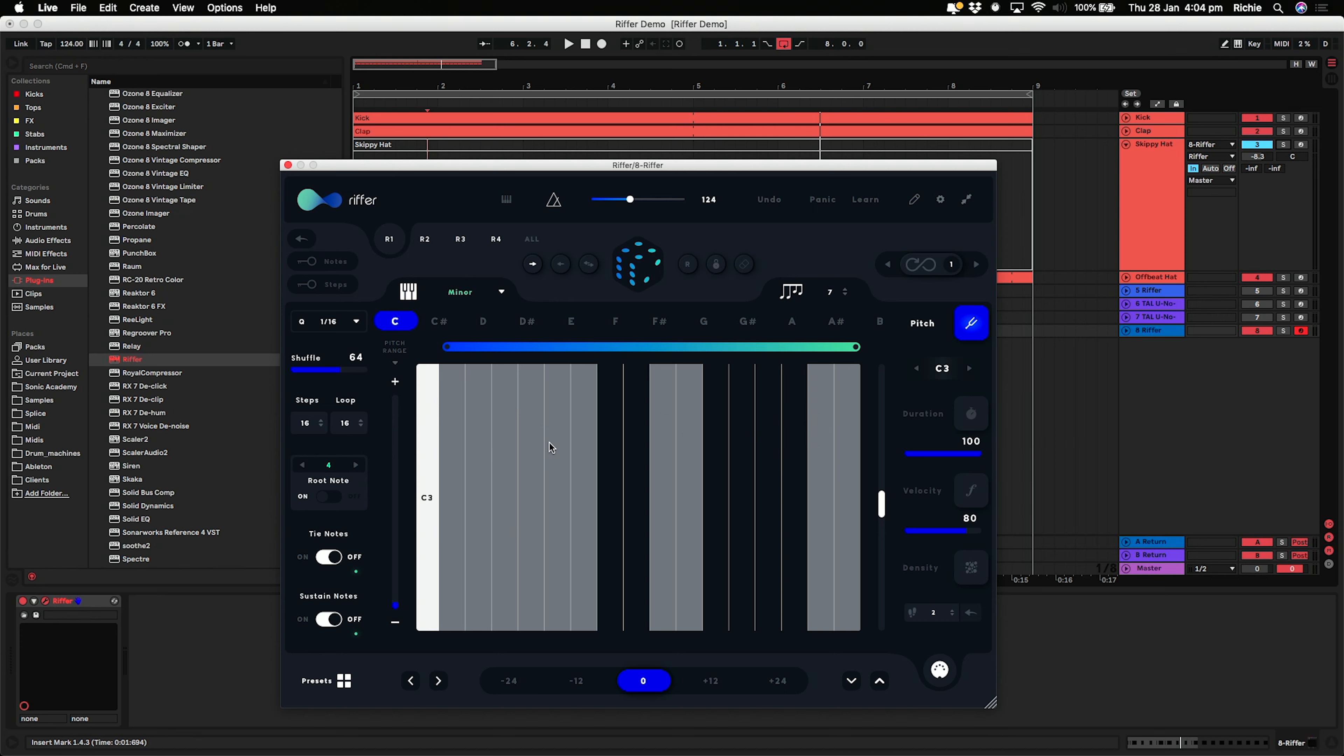
drag(613, 441, 830, 442)
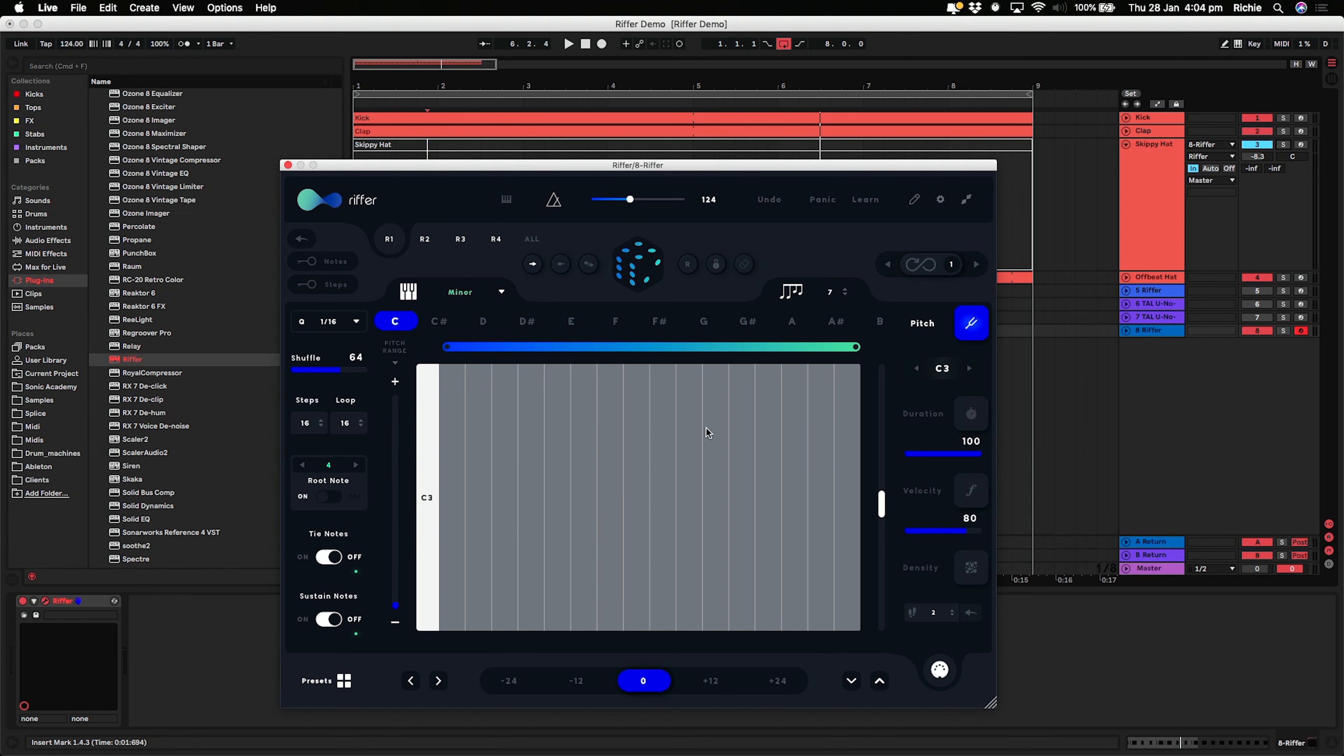
click(503, 403)
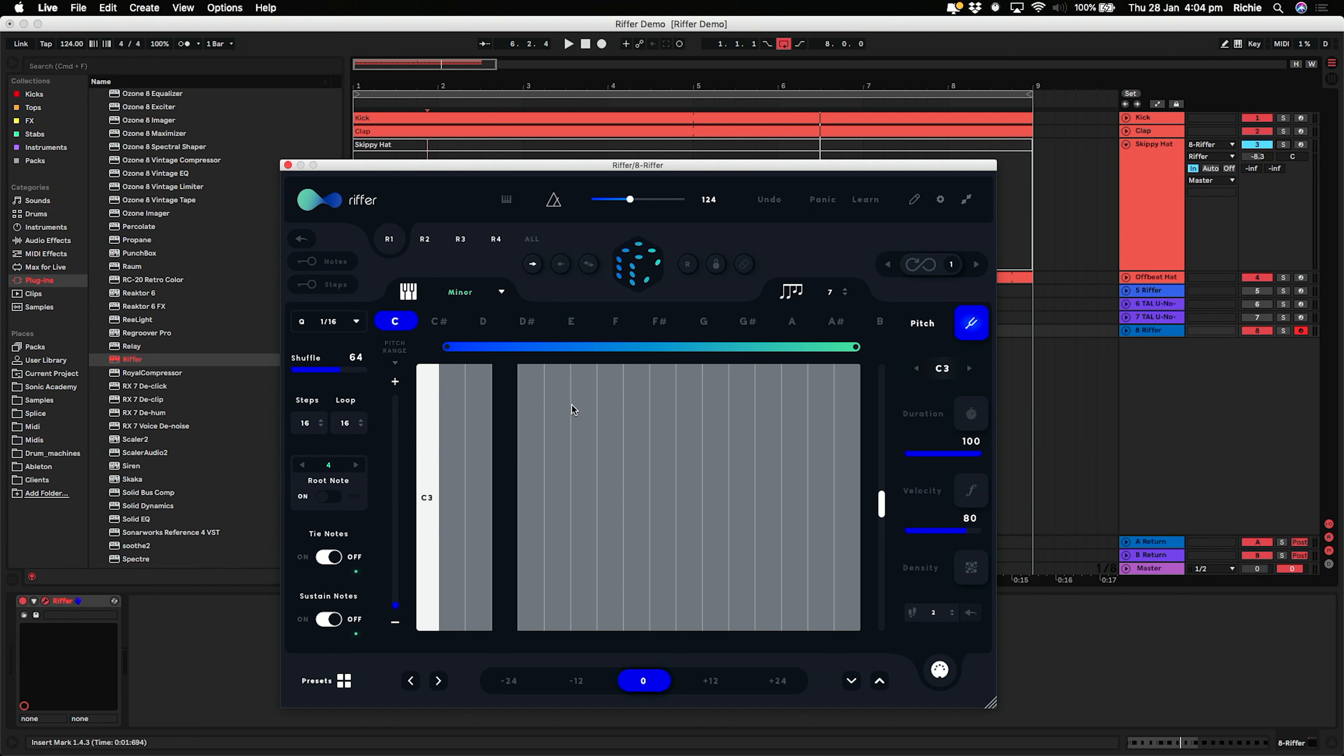
click(615, 403)
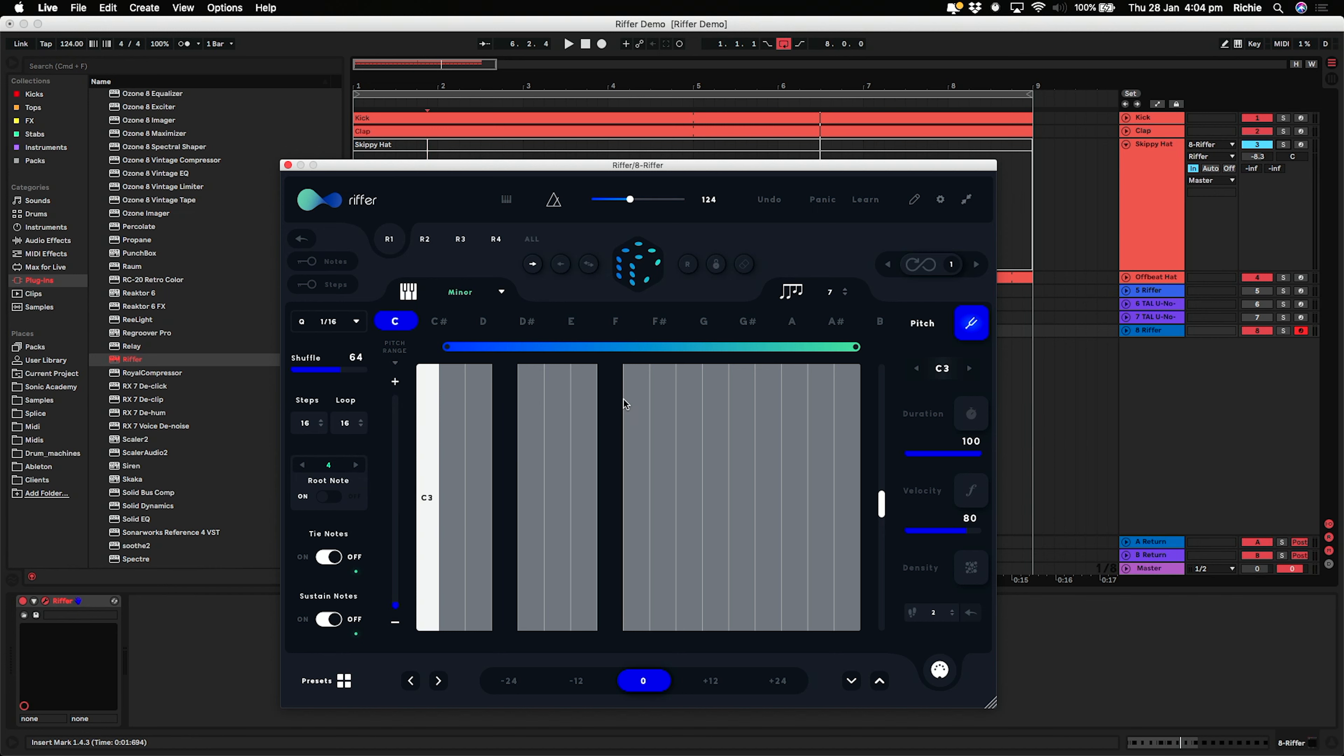
click(718, 404)
click(820, 400)
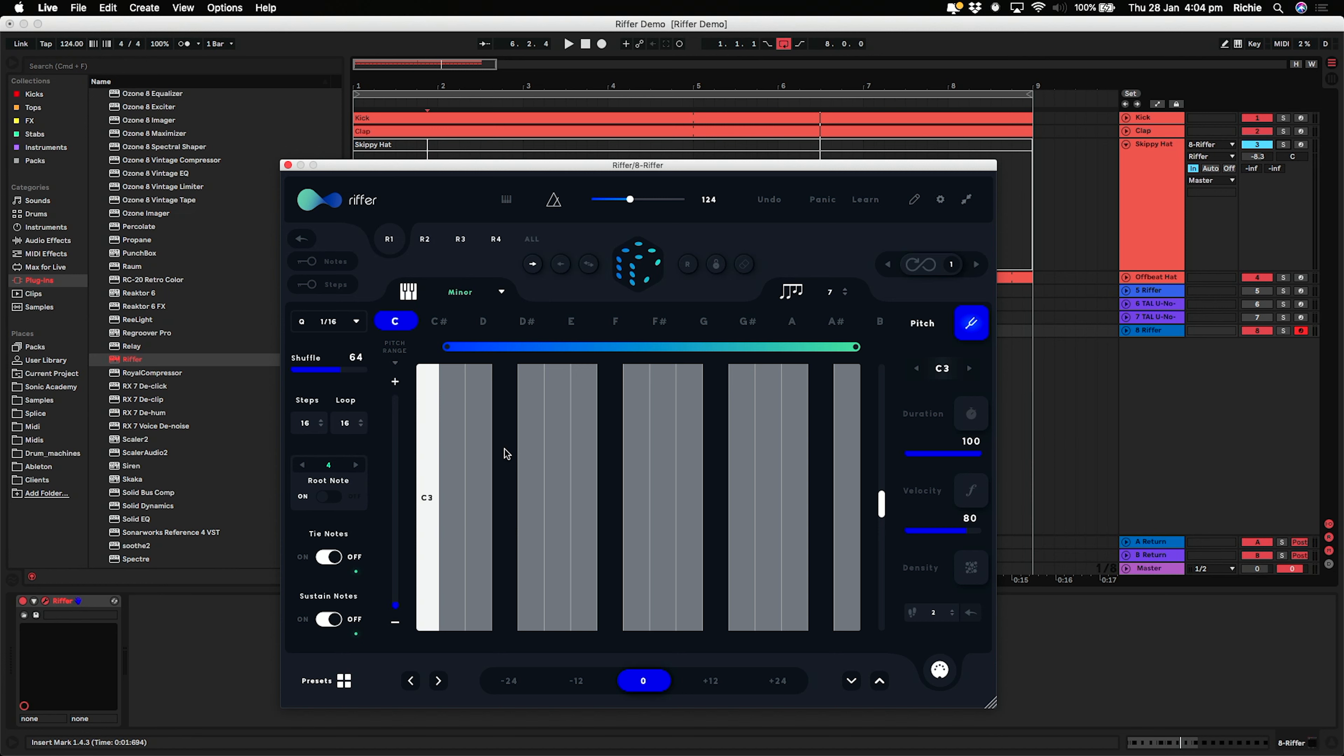
- Switch steps 3, 7, 11 and 15 on and lock them as fixed notes in the riff
click(503, 459)
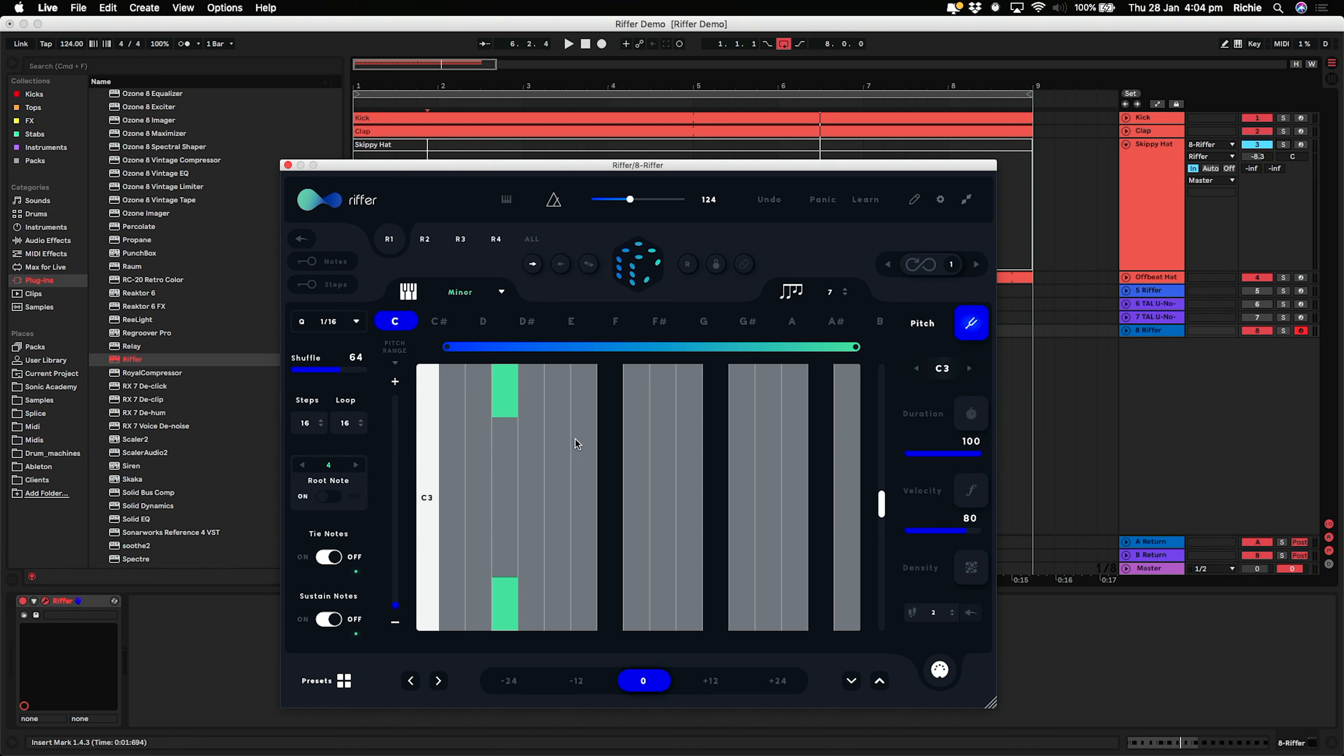
click(610, 435)
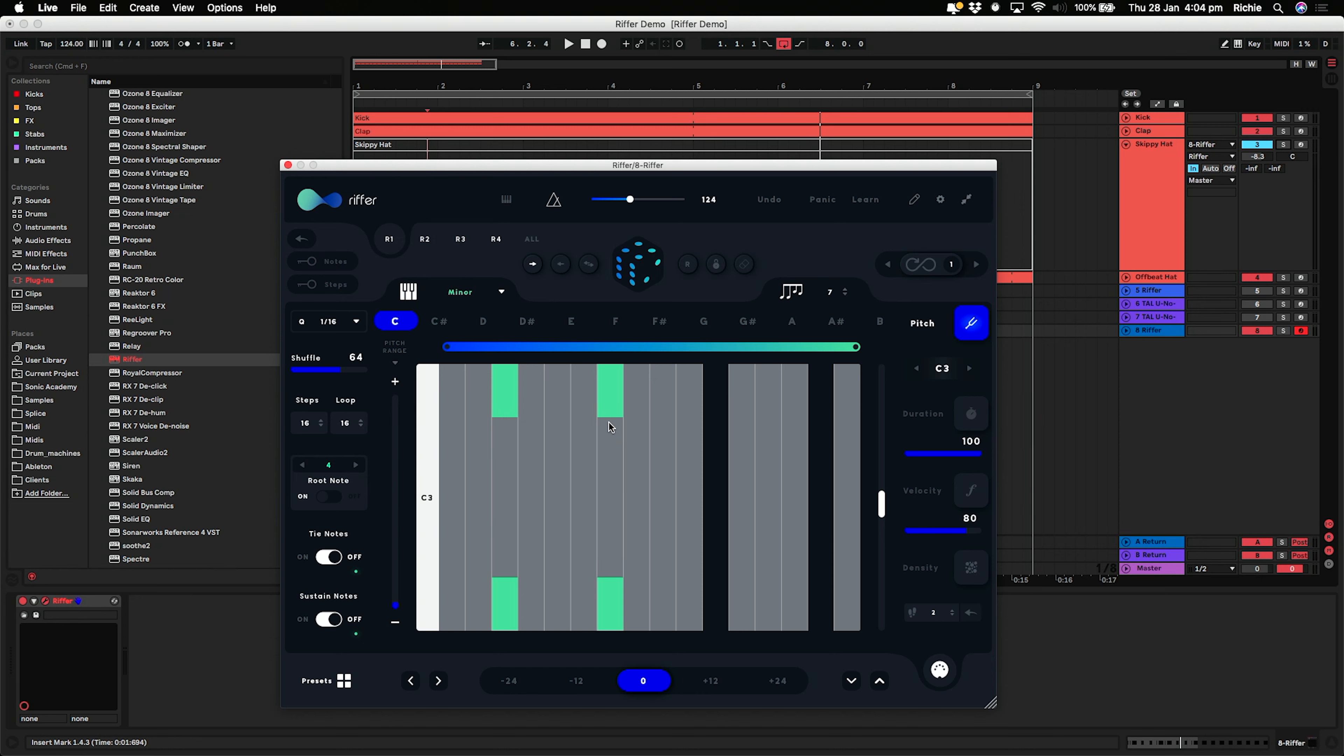
click(722, 433)
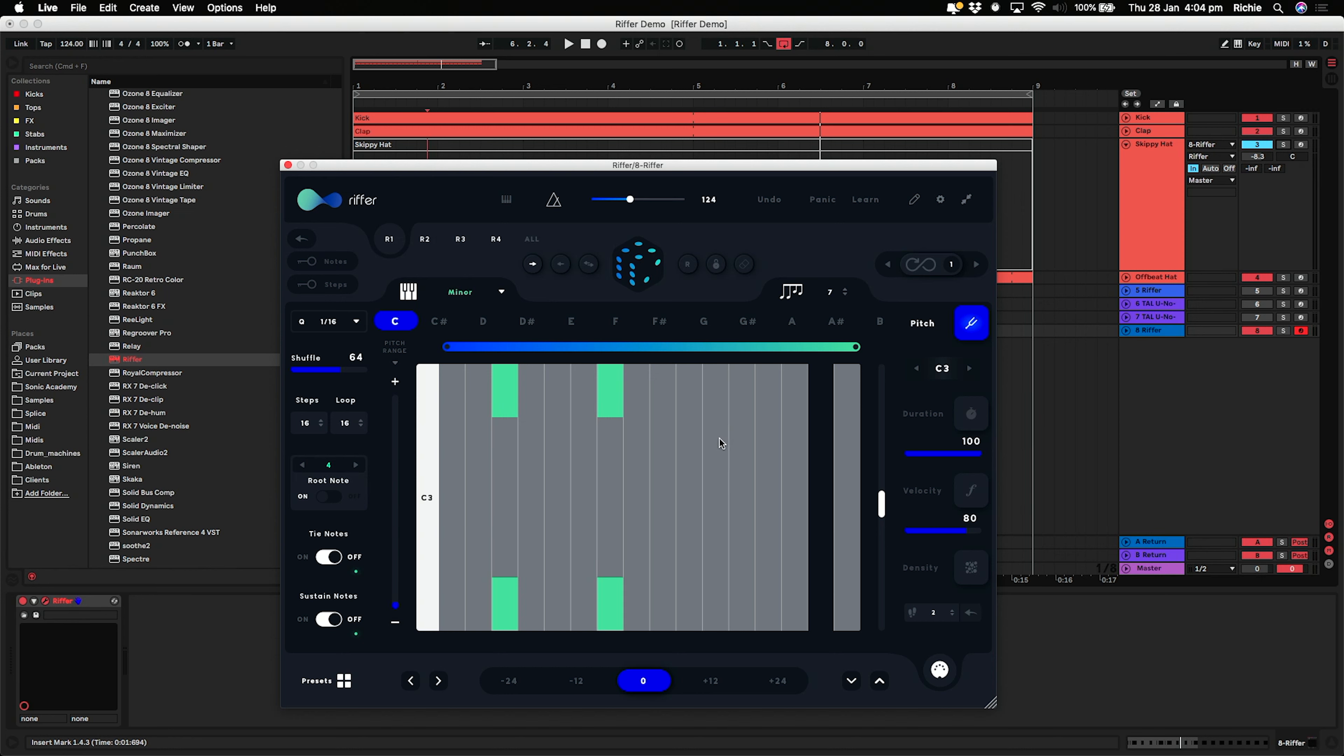
click(813, 449)
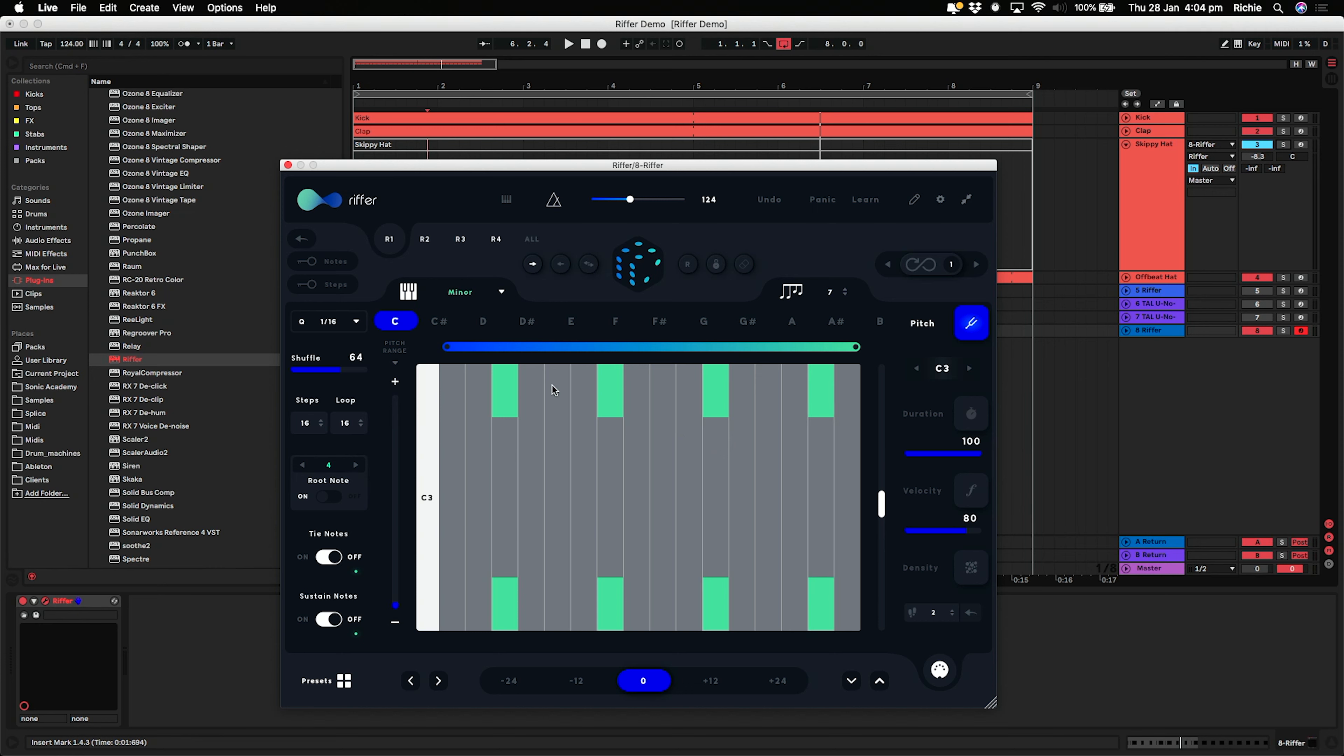
- Randomize the riff three times around its locked steps while playing the groove, and set Shuffle to 70
click(649, 267)
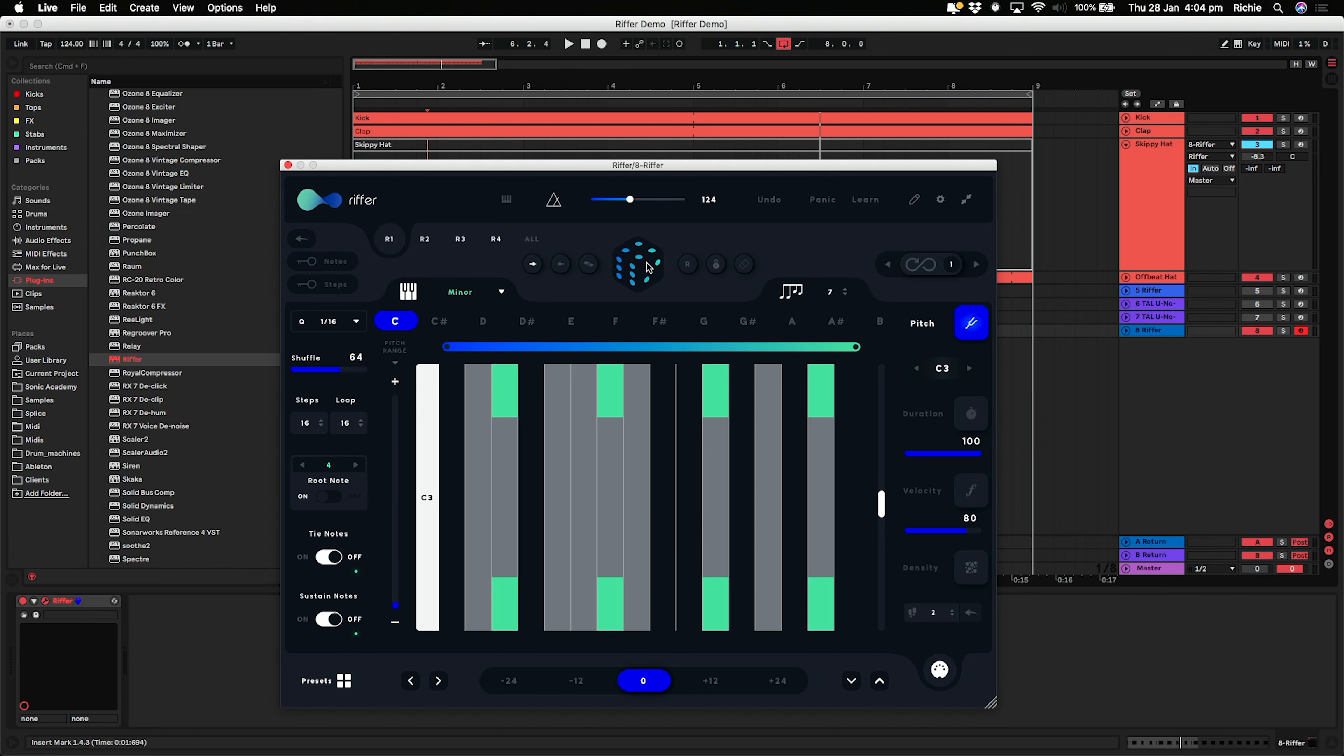
key(space)
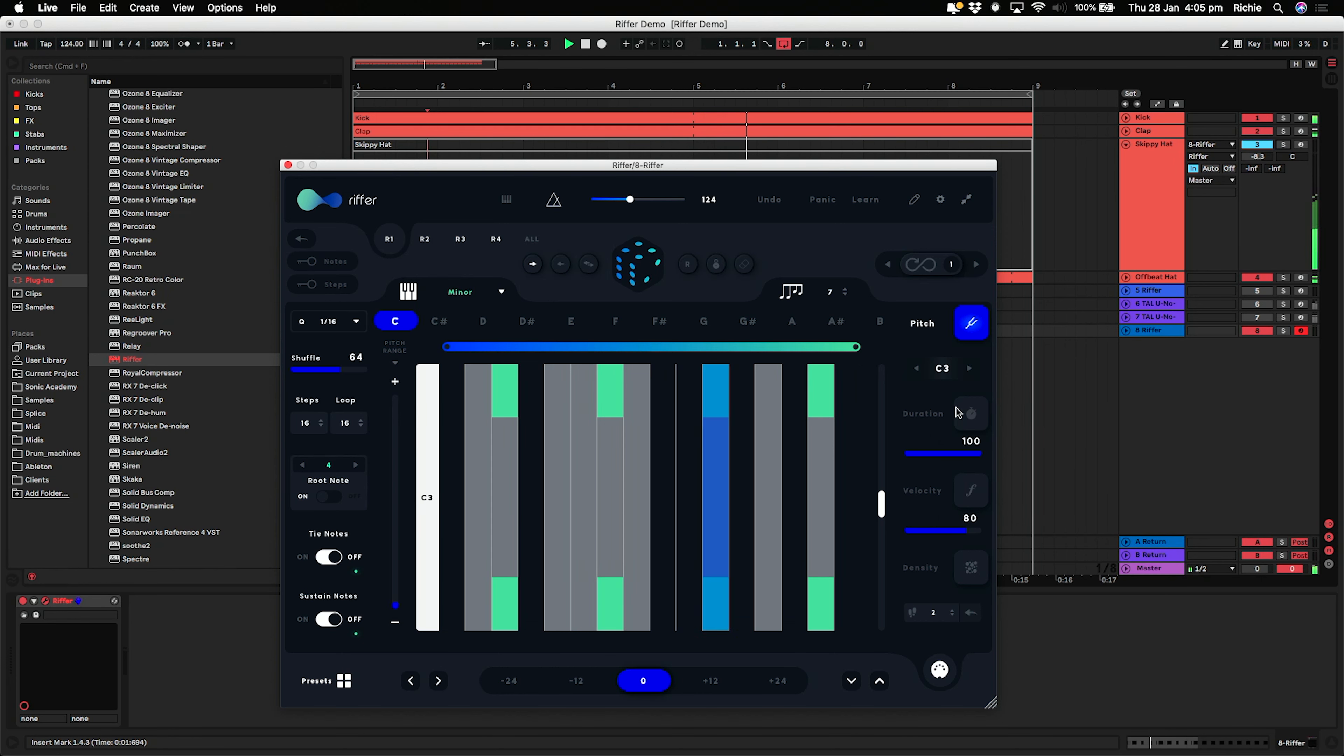
click(640, 266)
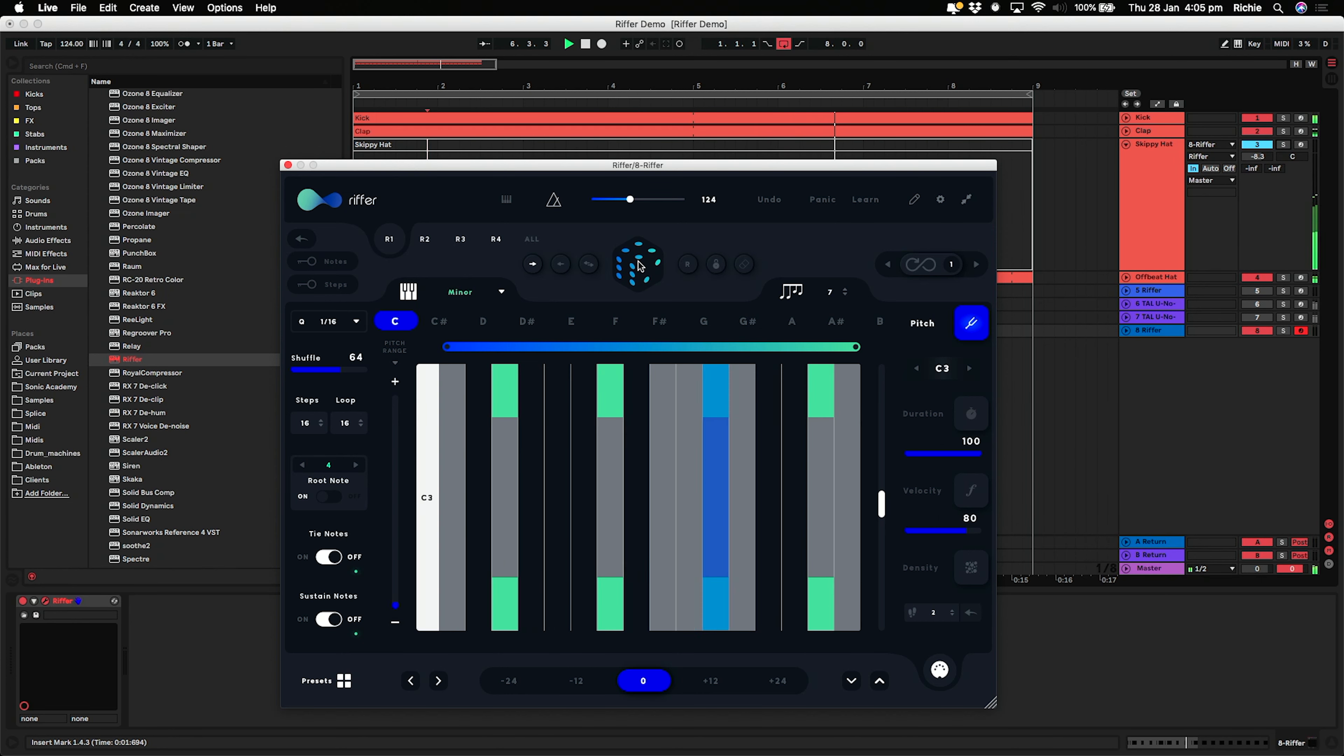
click(640, 266)
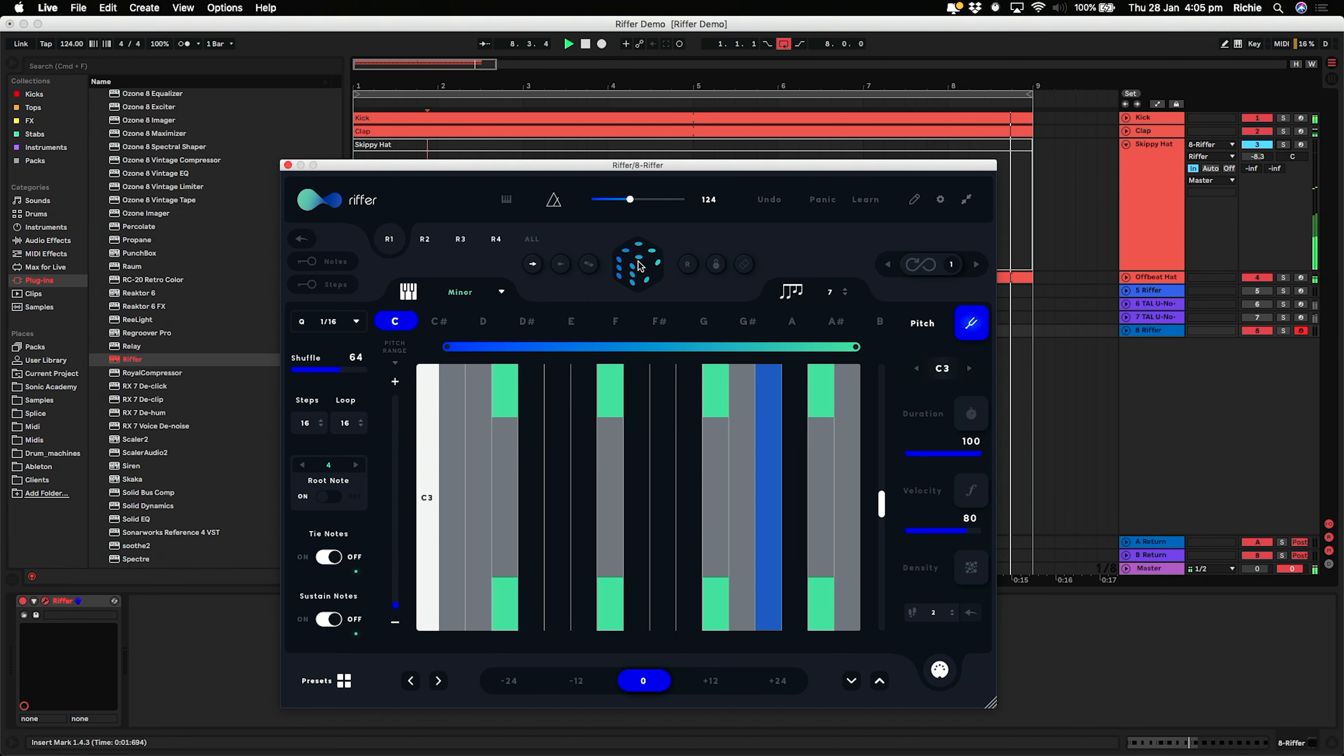
drag(342, 372, 347, 370)
key(space)
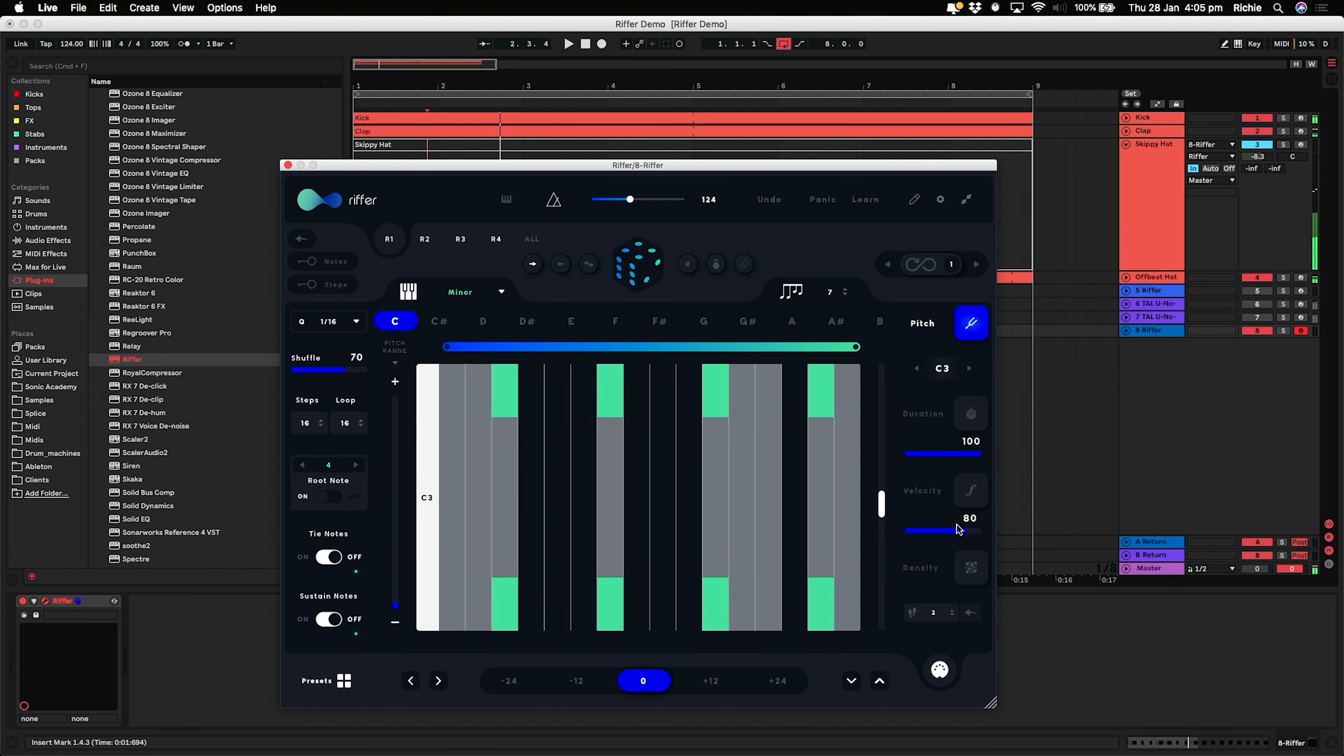
- Set the riff's velocity range to 51–85, and randomize and audition the pattern
click(971, 490)
drag(396, 401, 399, 423)
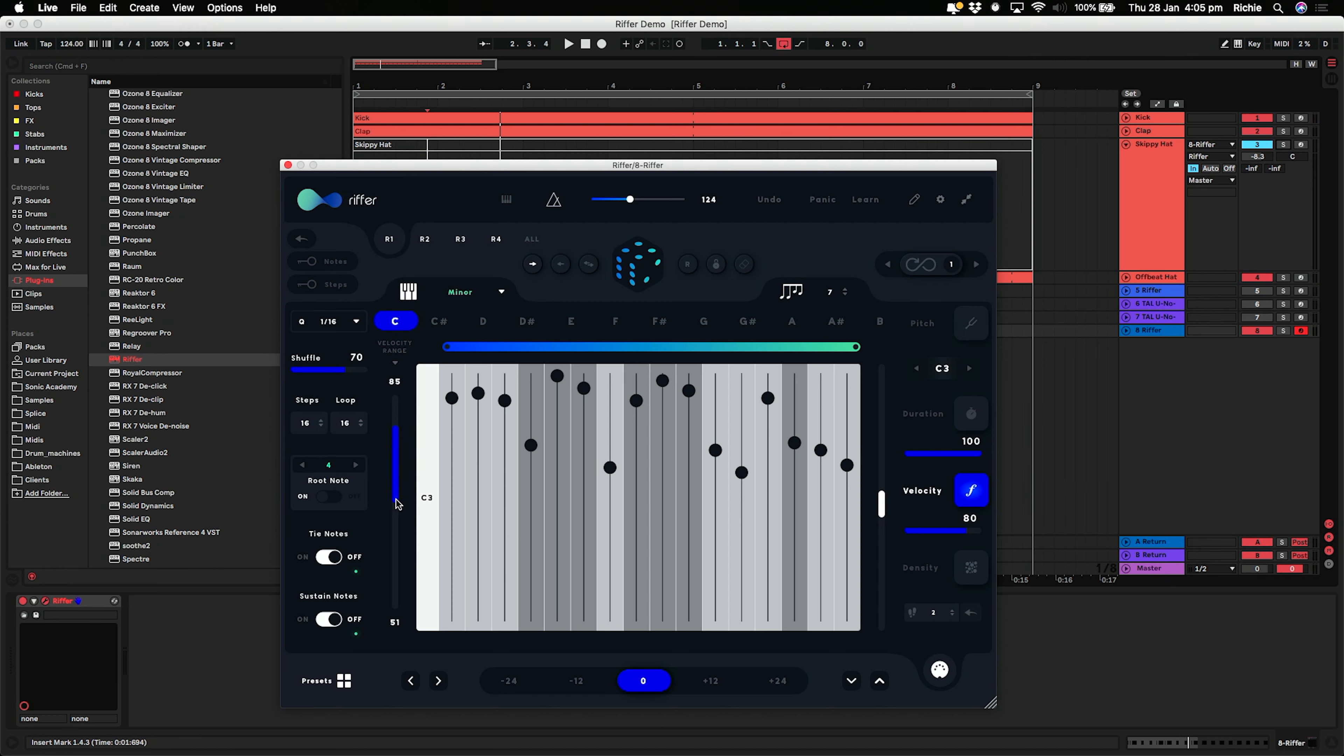
click(631, 267)
key(space)
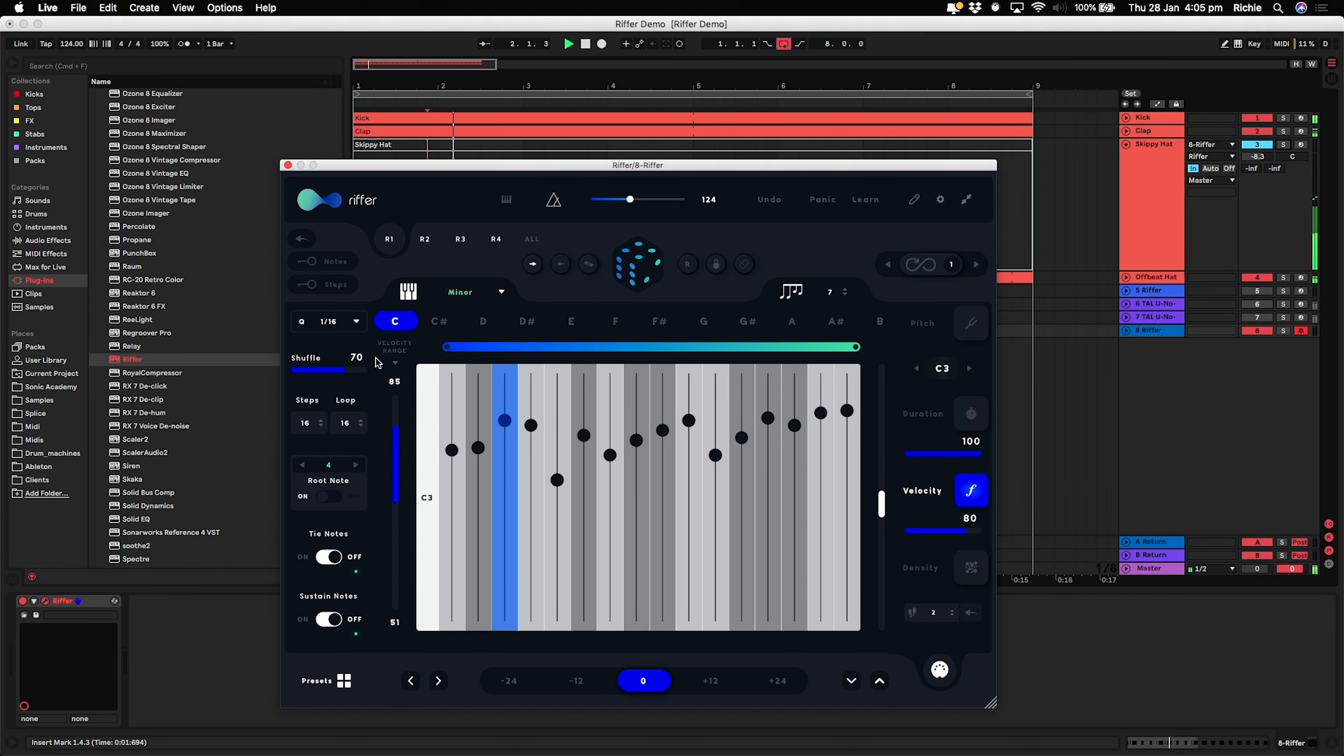
- Set Shuffle to 63 and the number of notes to 9, and randomize and play the riff
drag(341, 370, 340, 369)
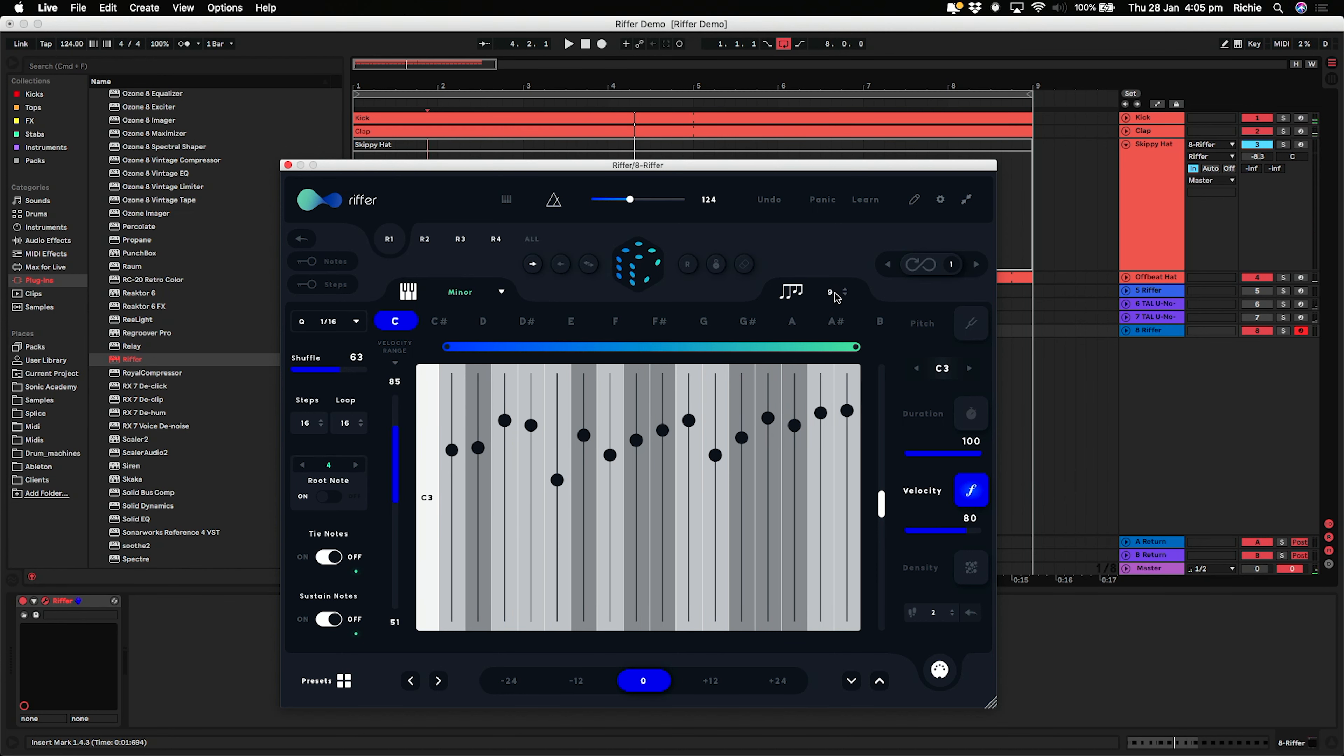
click(624, 264)
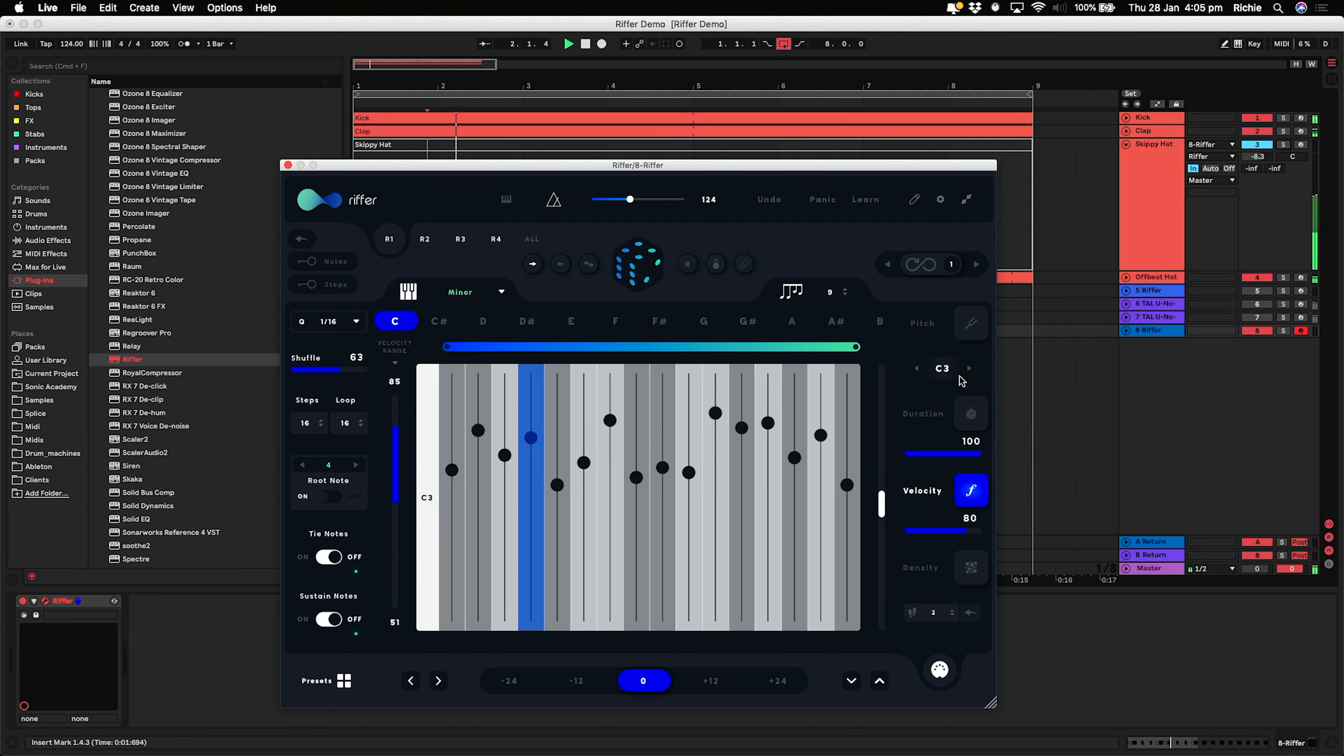
click(939, 335)
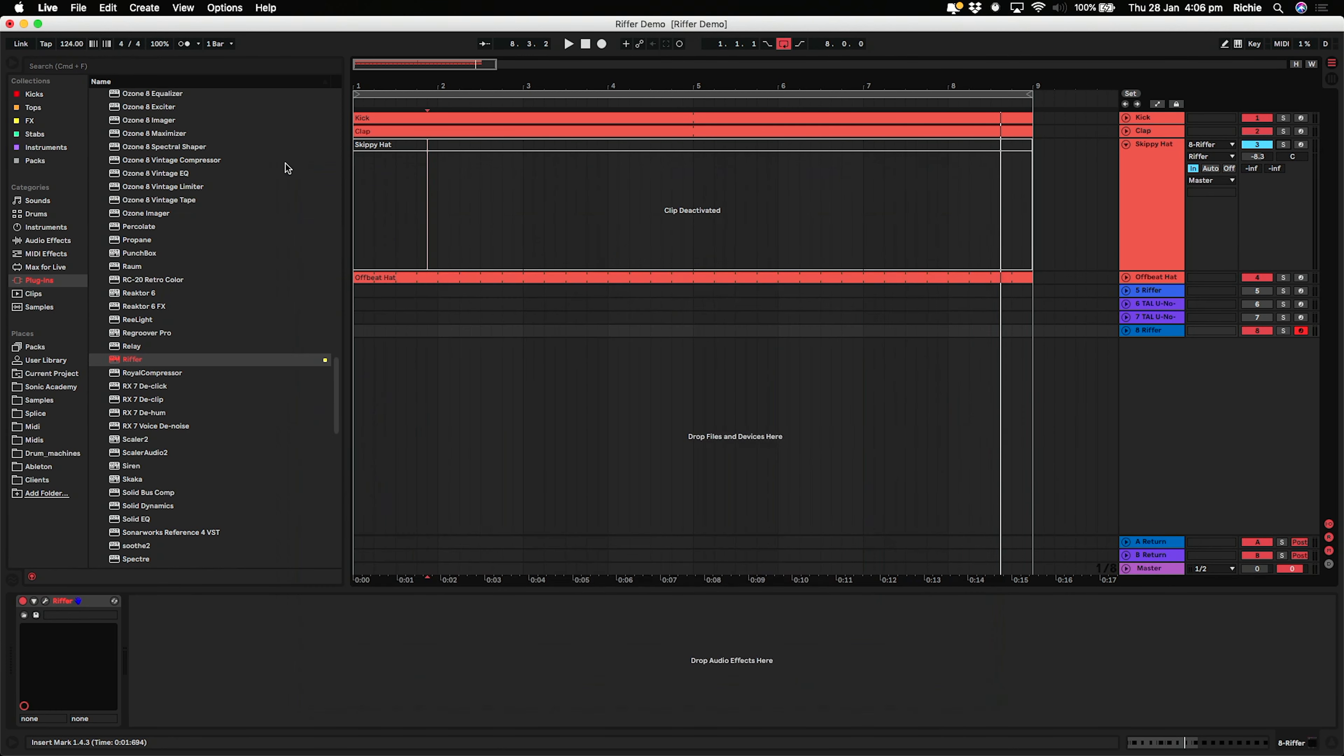
- Close the Riffer window, load the Latin Fusion.adg drum kit onto a new track, and unfold that track
click(287, 165)
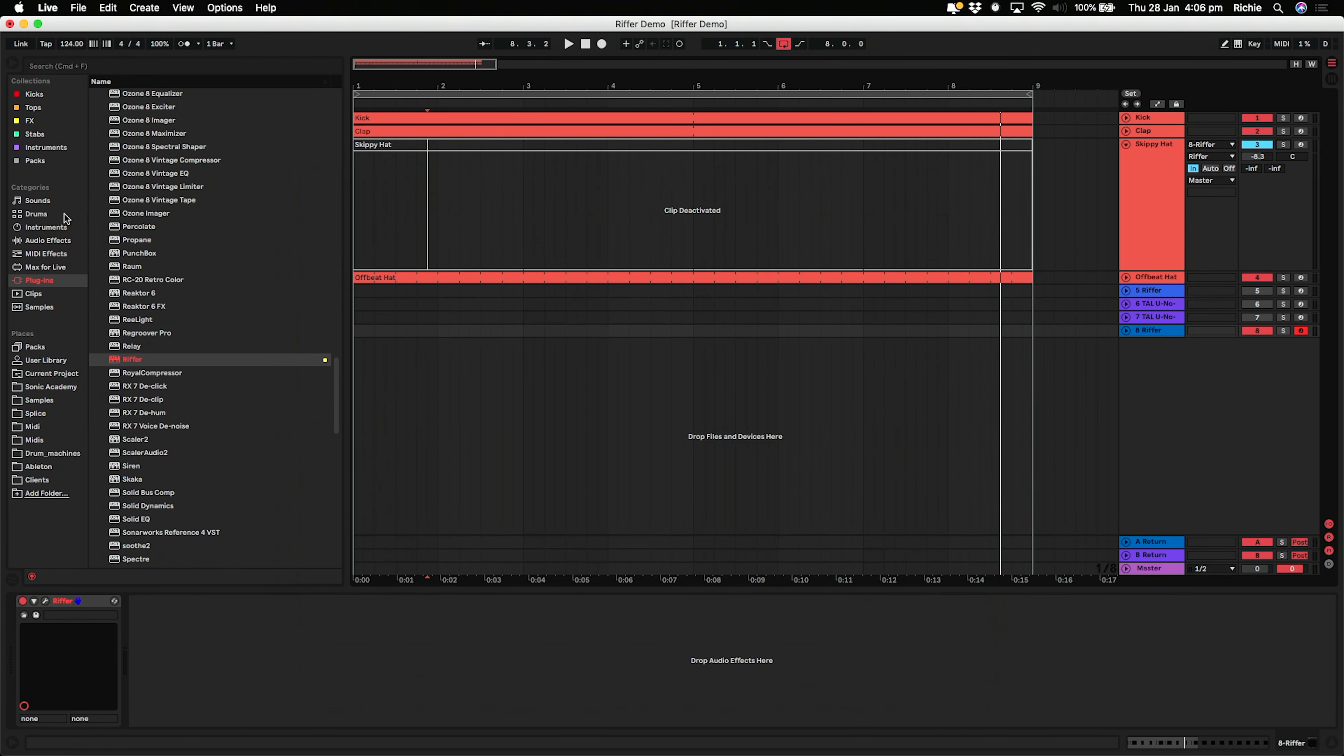
click(37, 214)
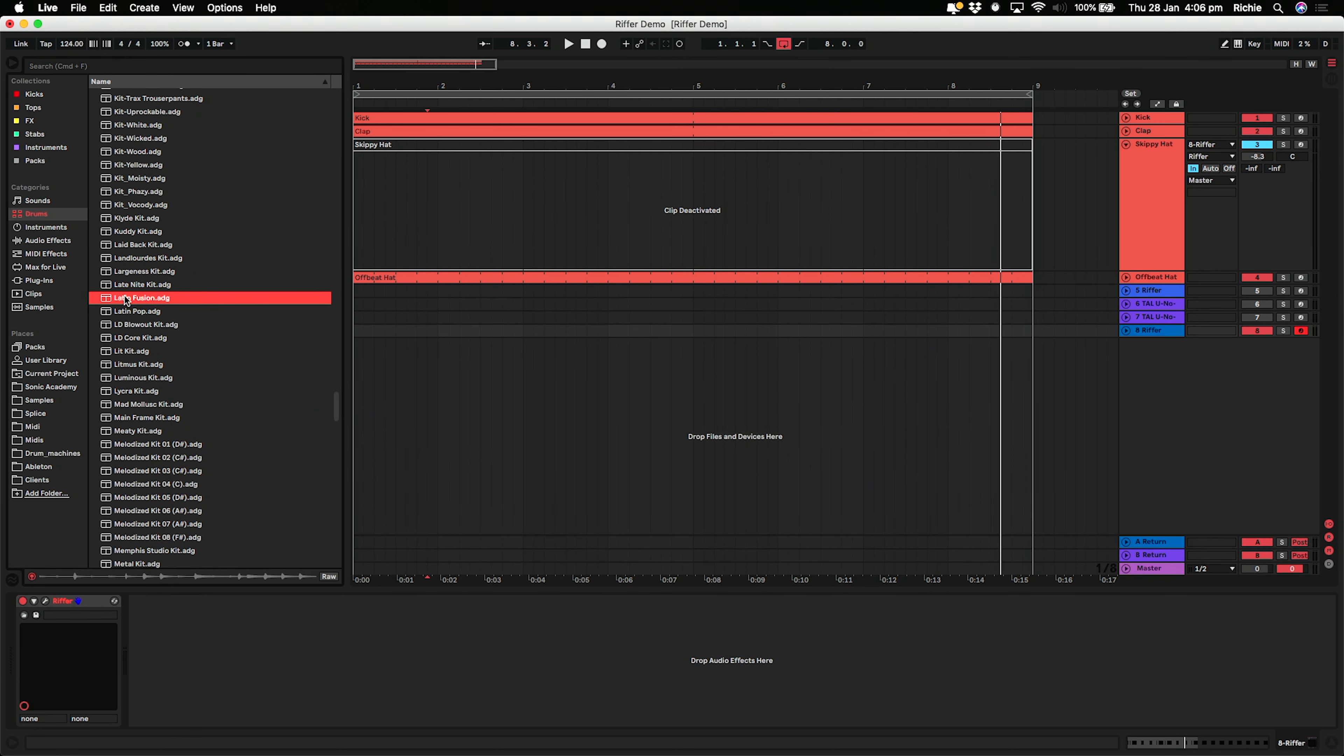
drag(126, 300, 511, 425)
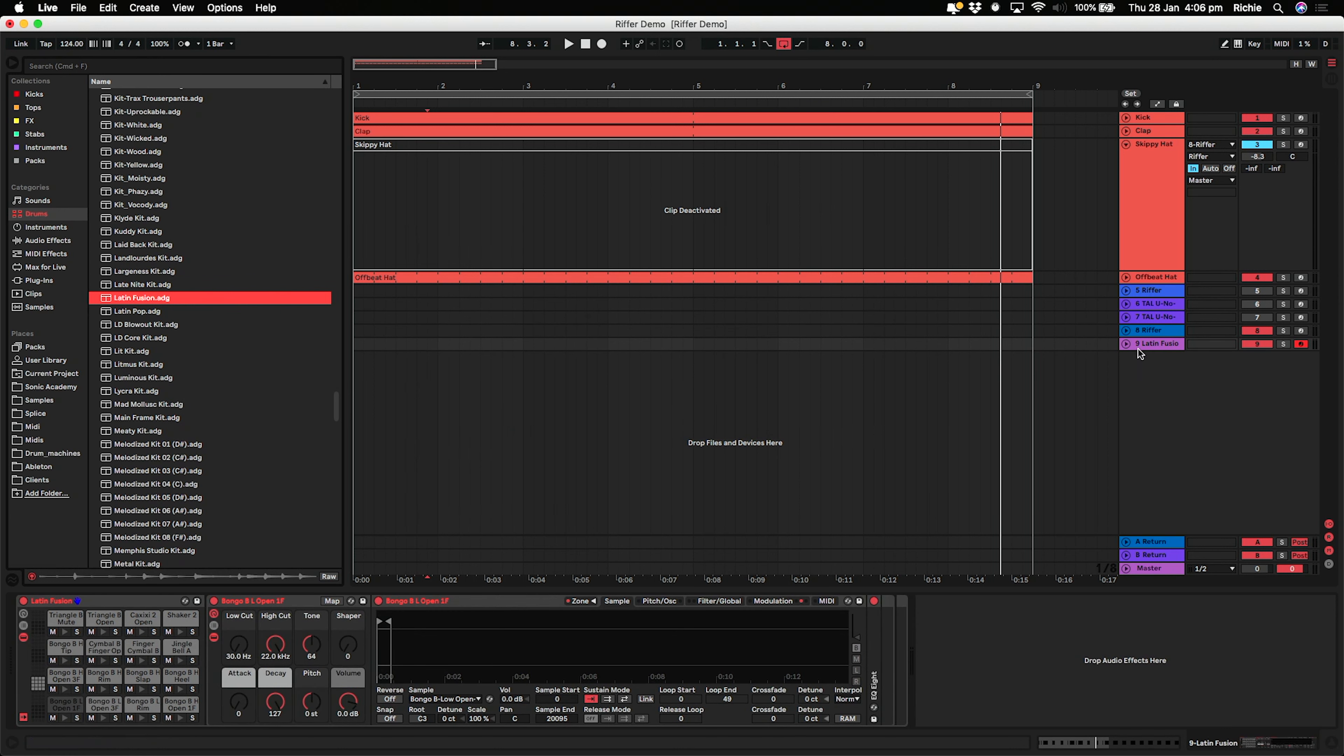
click(1125, 344)
click(1150, 342)
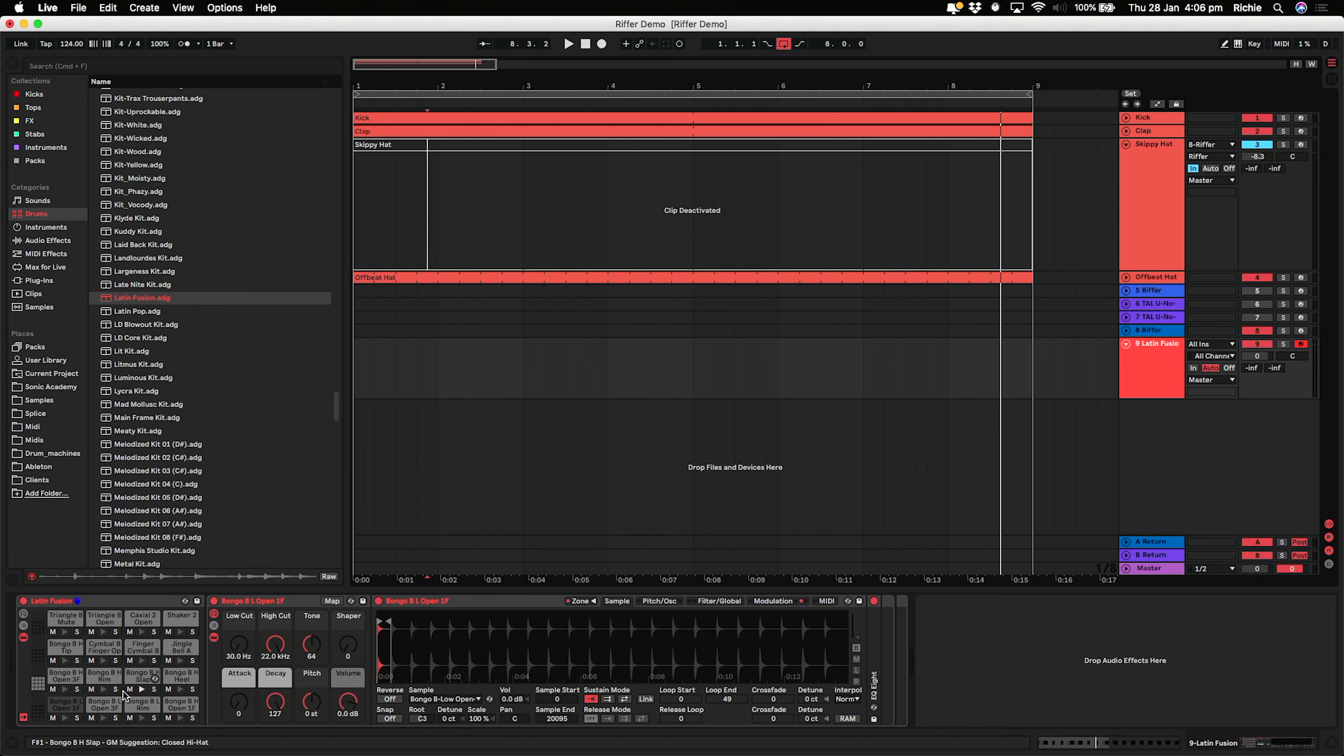
- Audition several bongo pads of the Latin Fusion kit and show its chain list with the receive and play notes
click(64, 718)
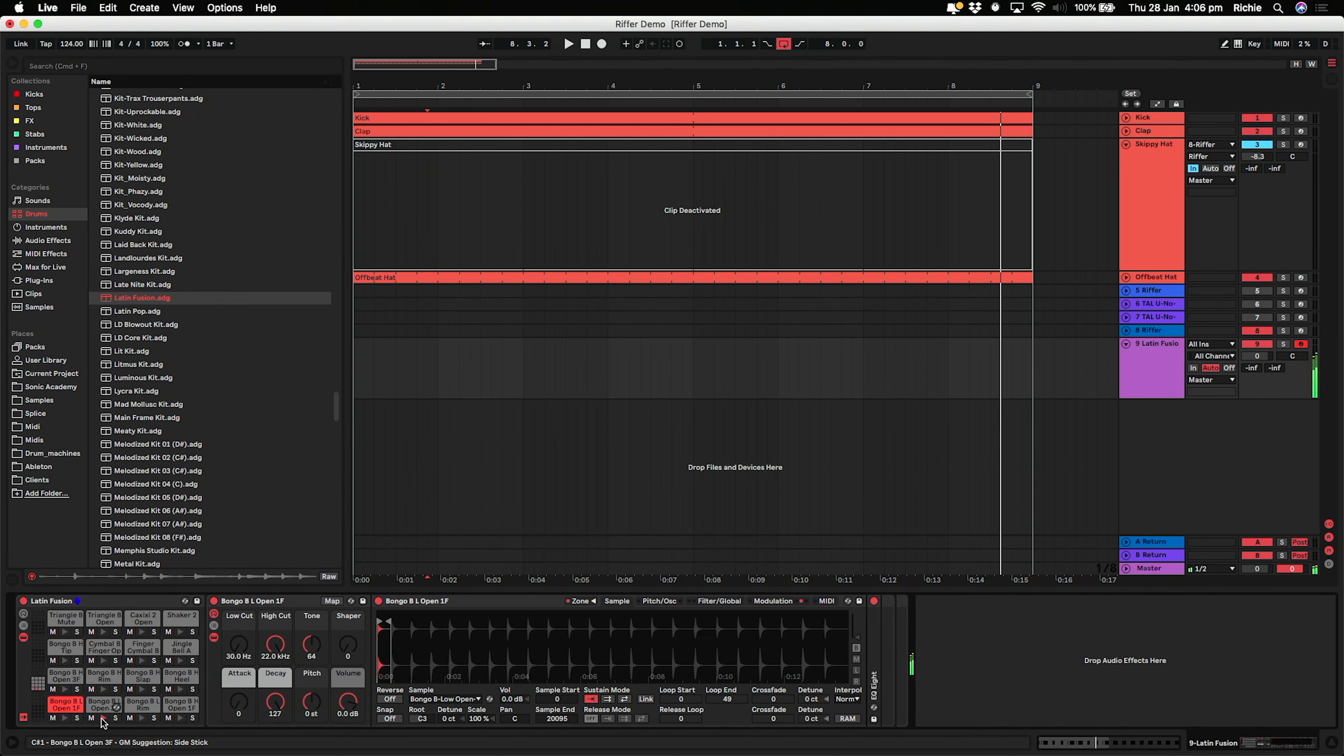
click(66, 690)
click(140, 690)
click(178, 691)
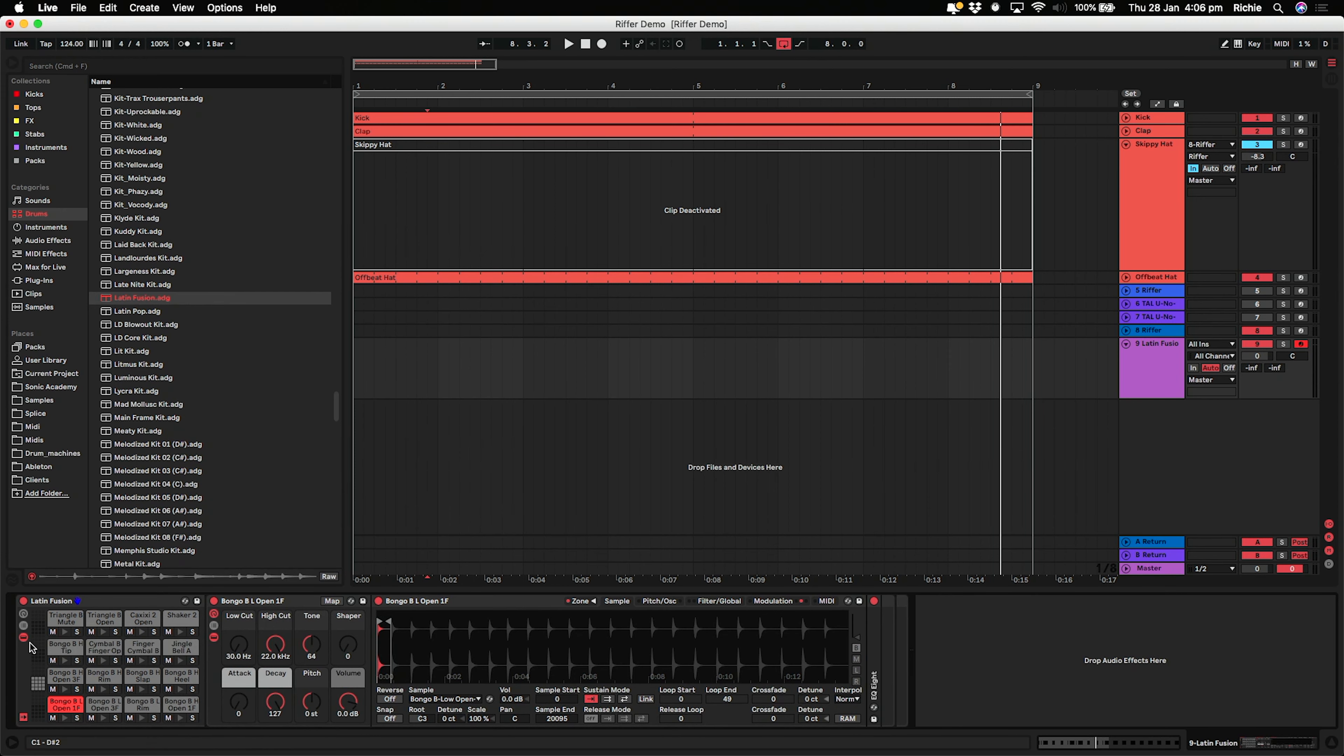
click(24, 626)
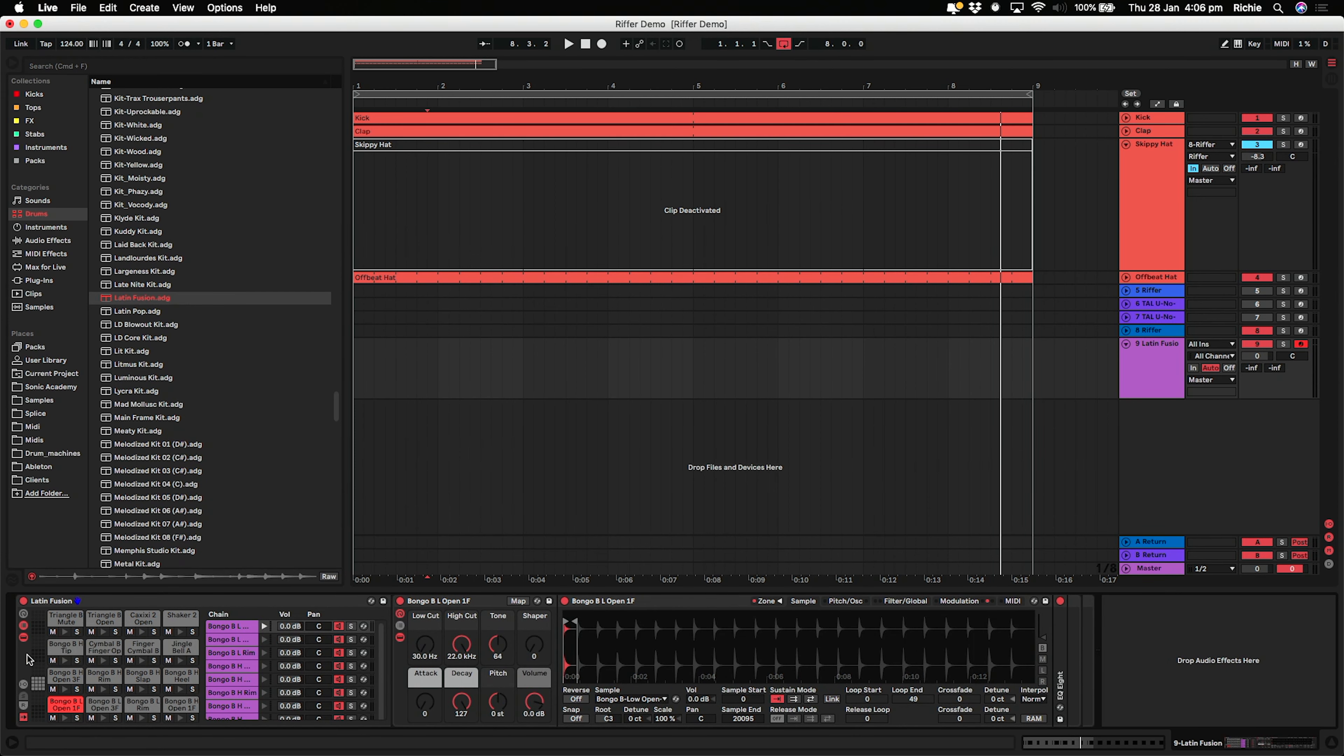
click(23, 684)
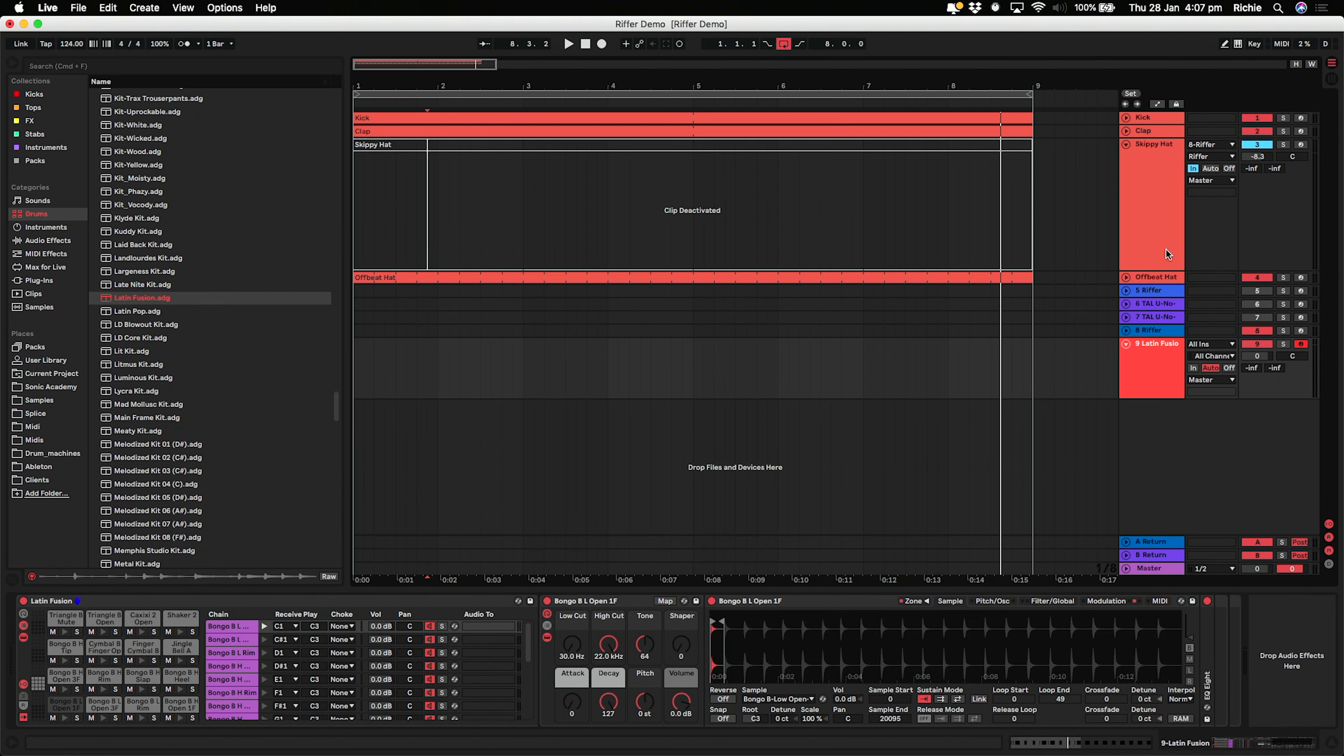
- Reopen Riffer on the 8 Riffer track, shift its note grid to C1, and widen the pitch range to C1–D#1
click(1149, 328)
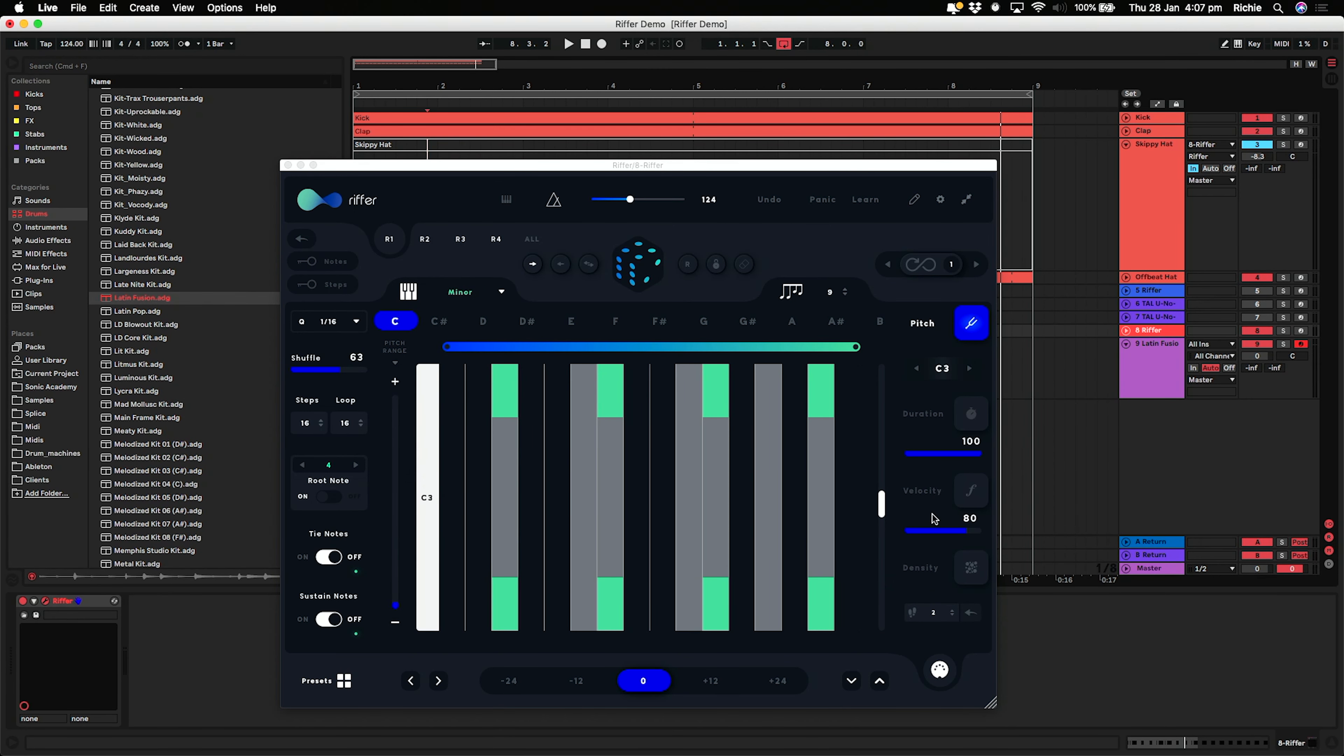
drag(881, 500, 877, 521)
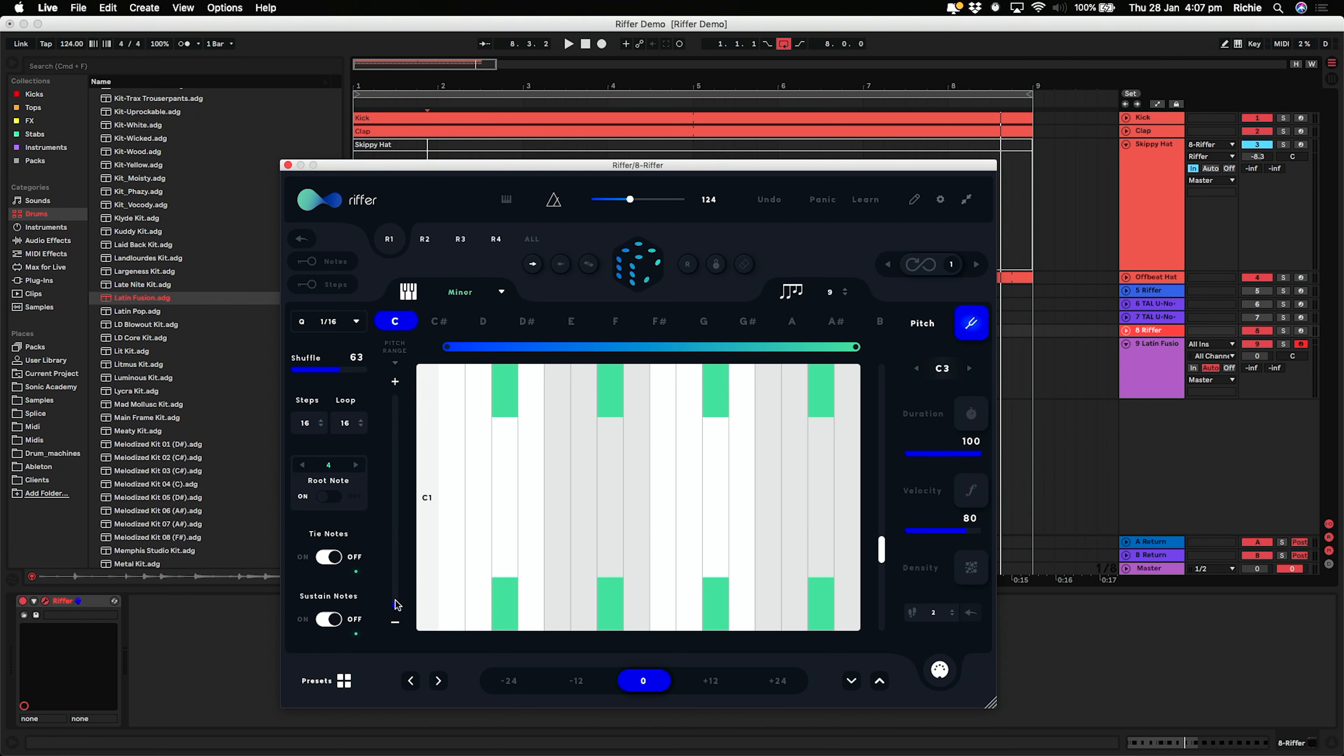
drag(395, 600, 396, 596)
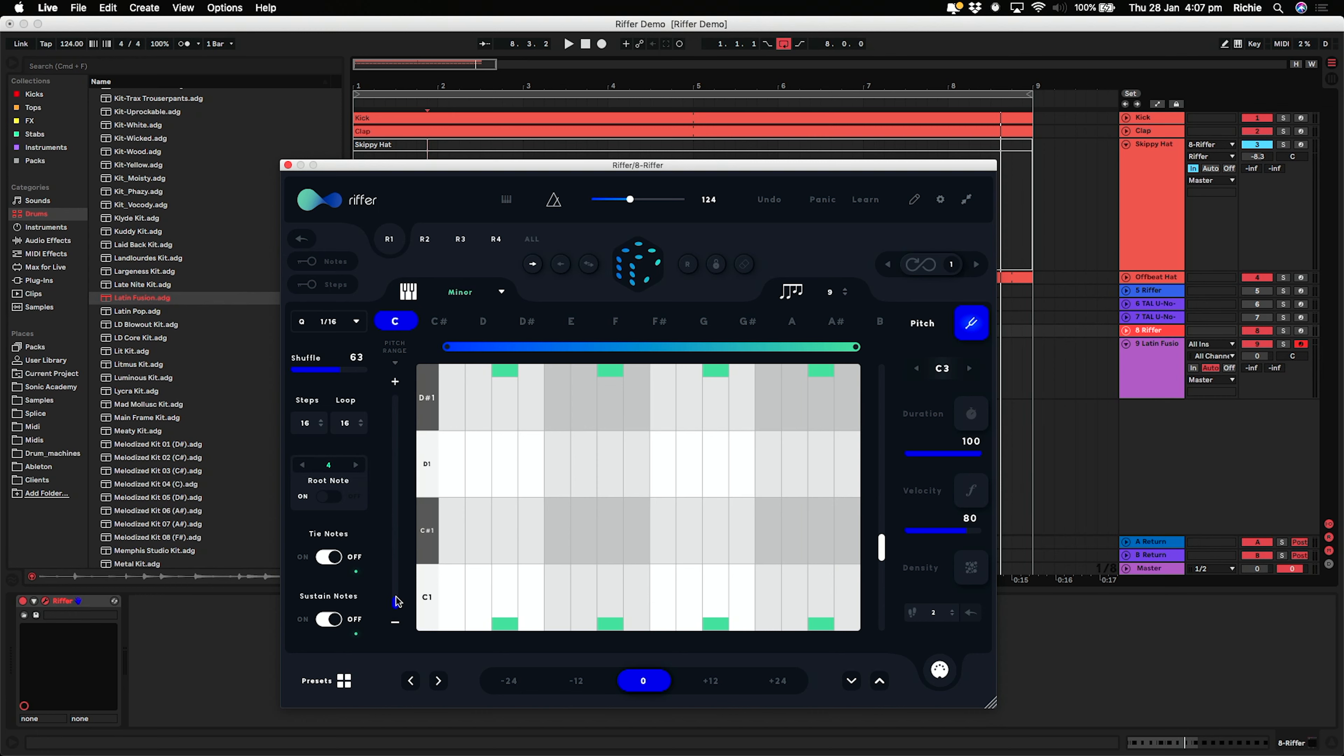
- Widen the pitch range to C1–G1, randomize the riff and play it briefly
drag(395, 600, 397, 588)
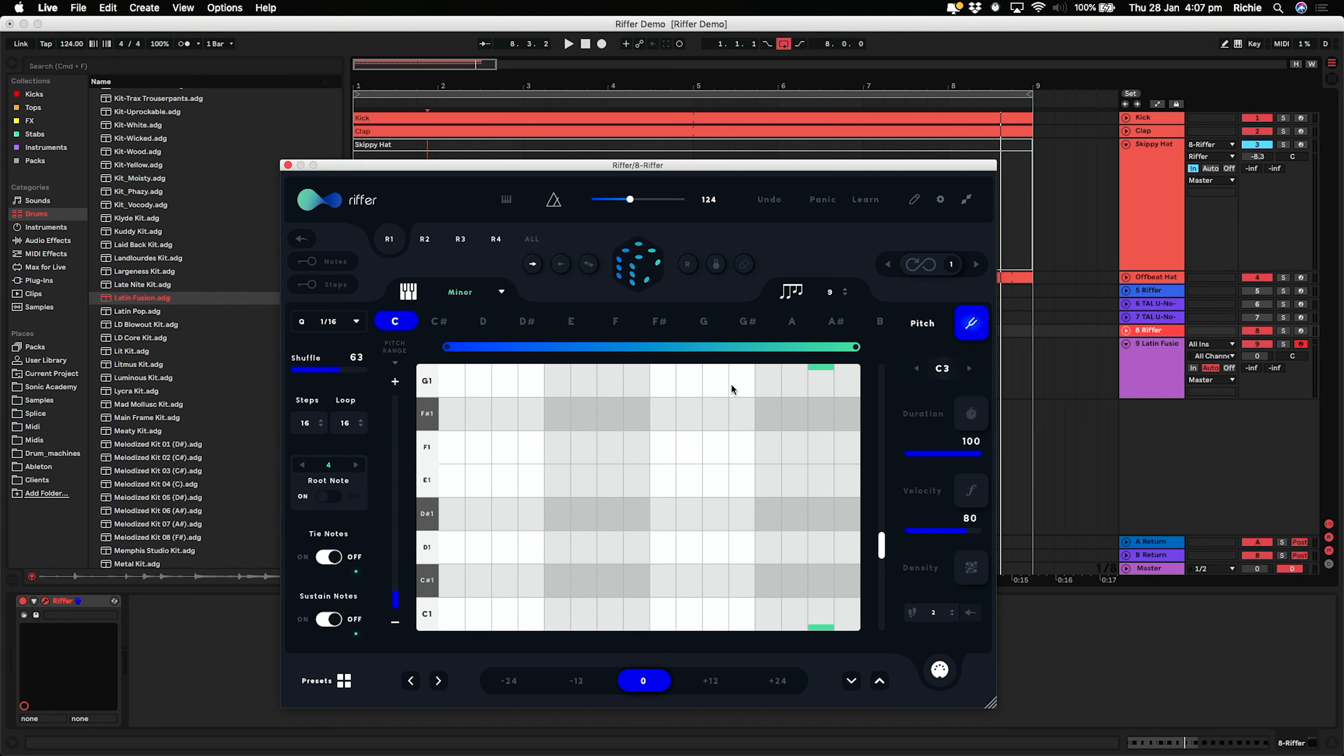
click(637, 264)
key(space)
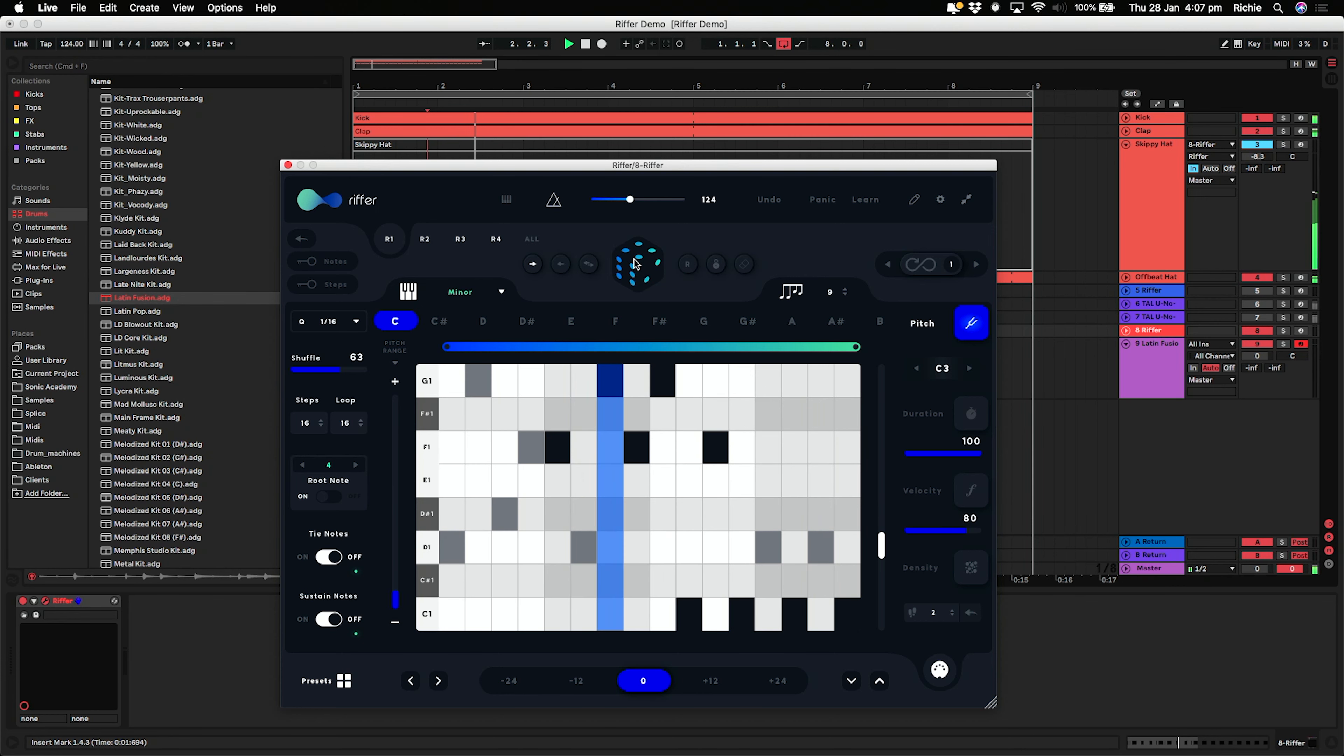
key(space)
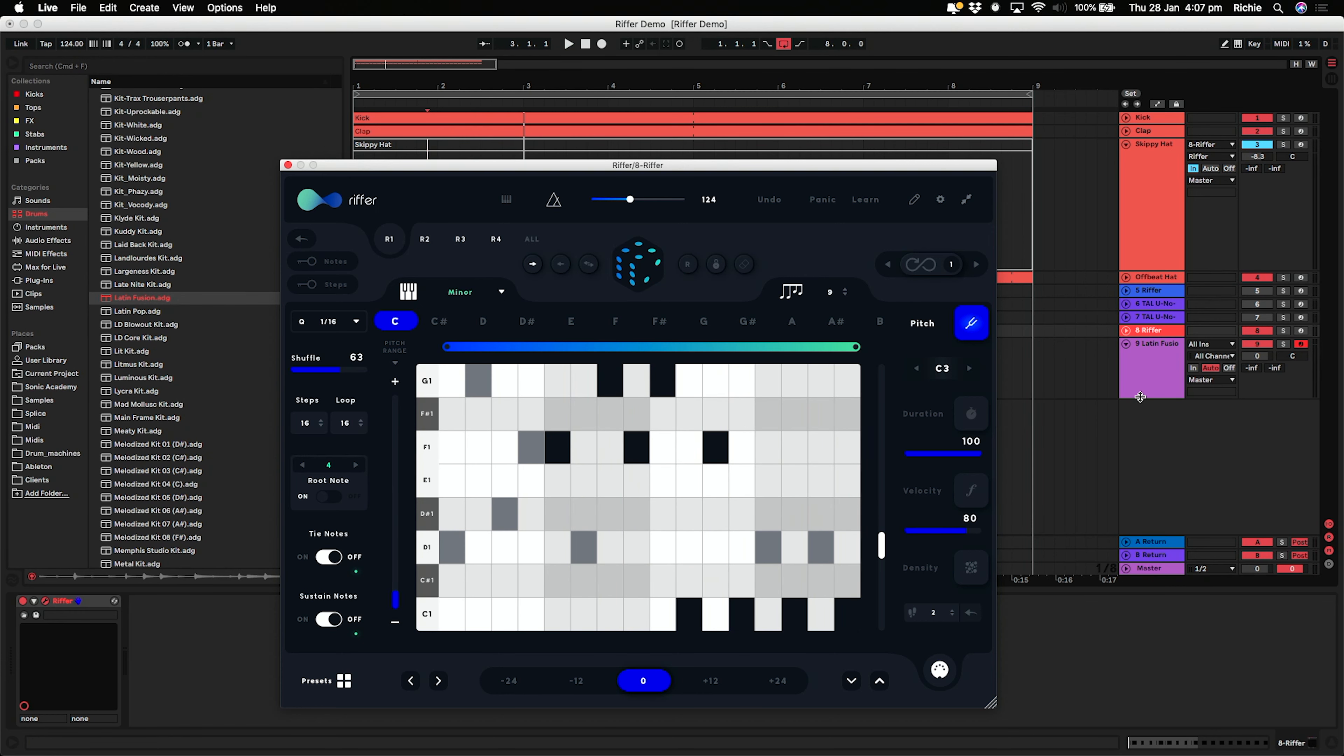
- Deactivate the Skippy Hat track and feed the Latin Fusion track from 8-Riffer's Riffer output with monitoring set to In
click(1157, 188)
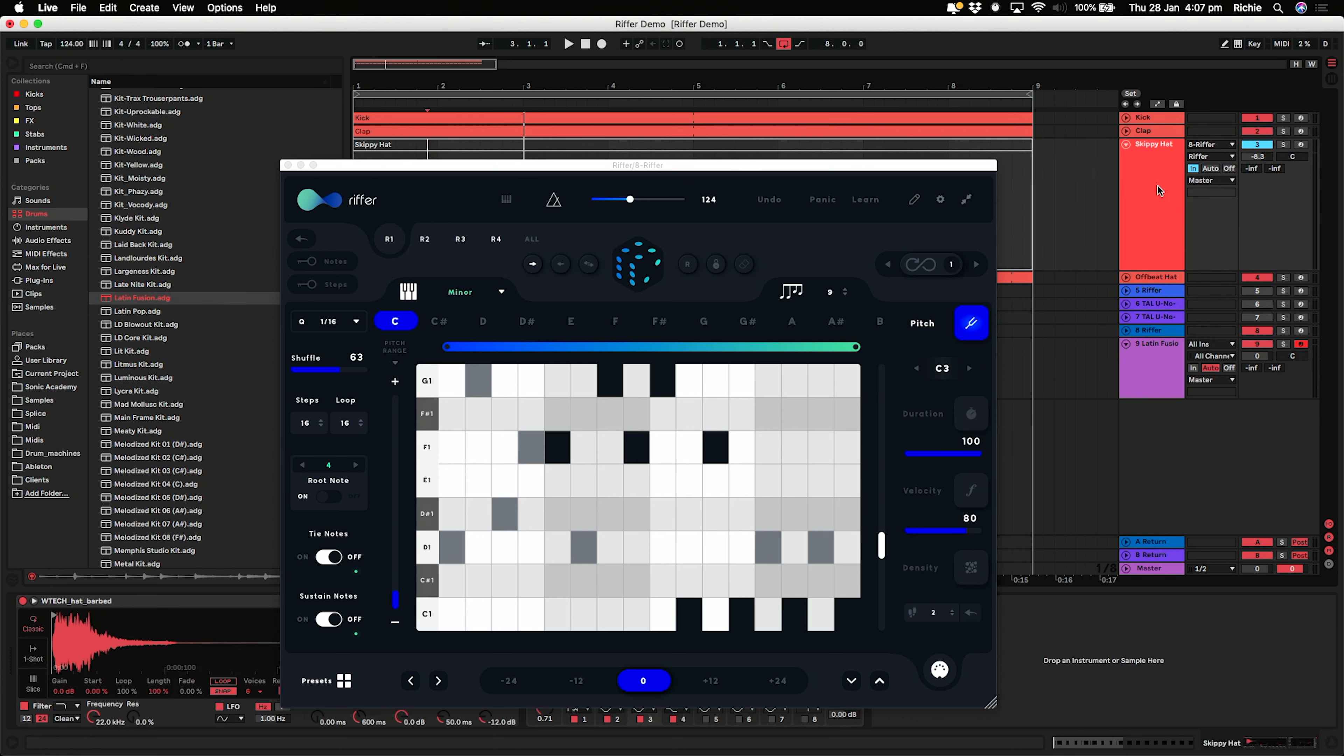
click(1262, 143)
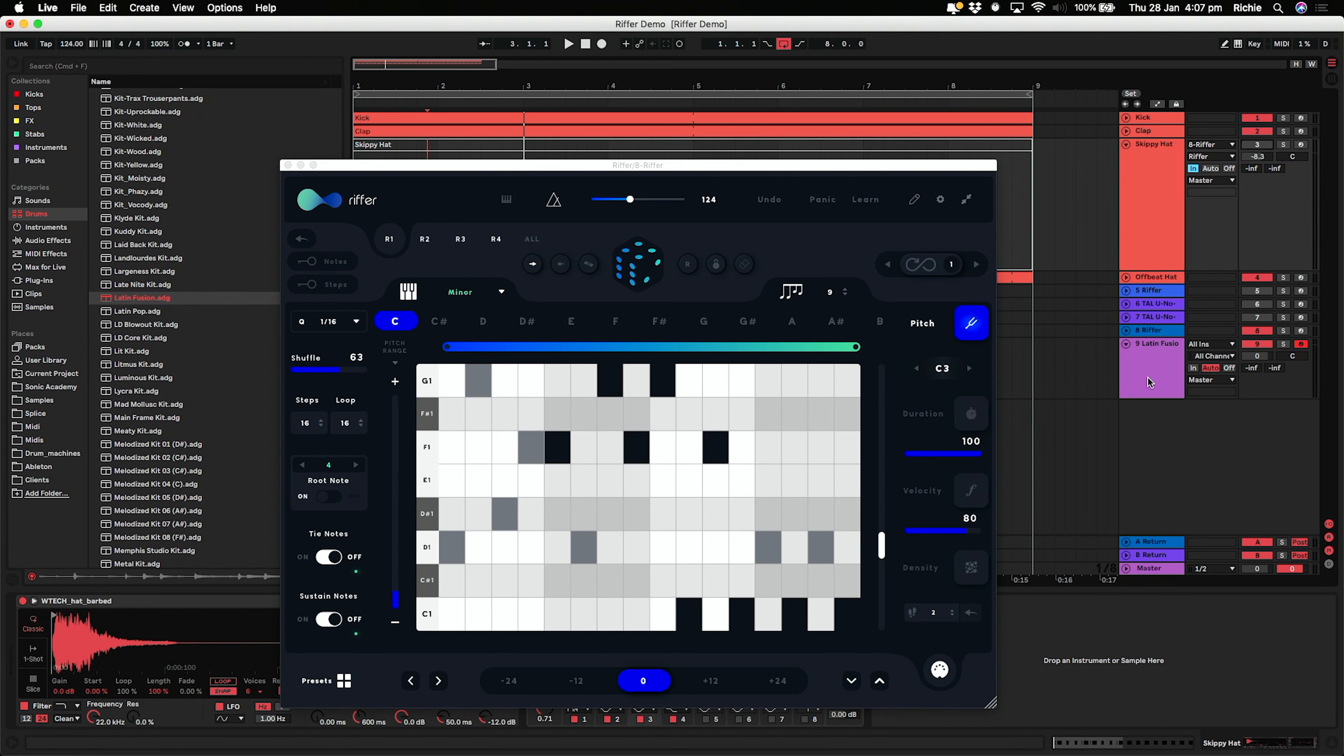
click(1158, 396)
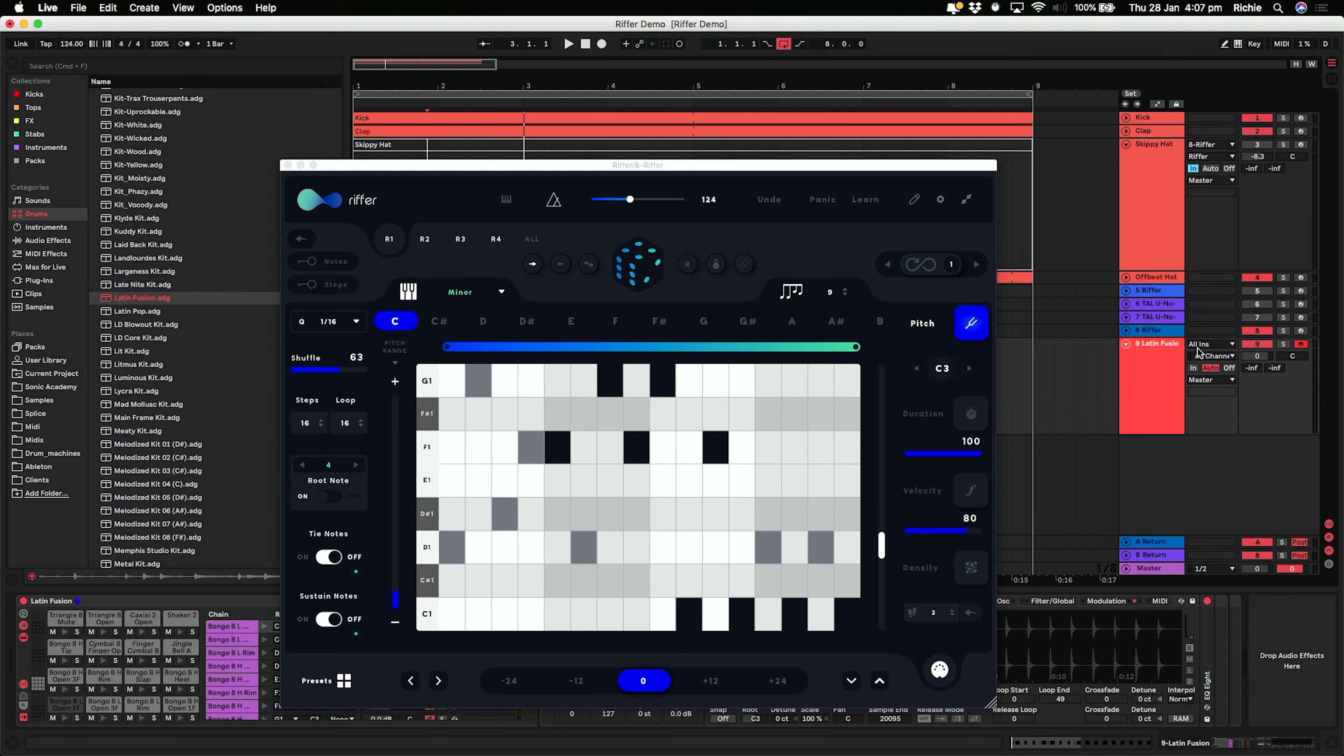
click(1210, 345)
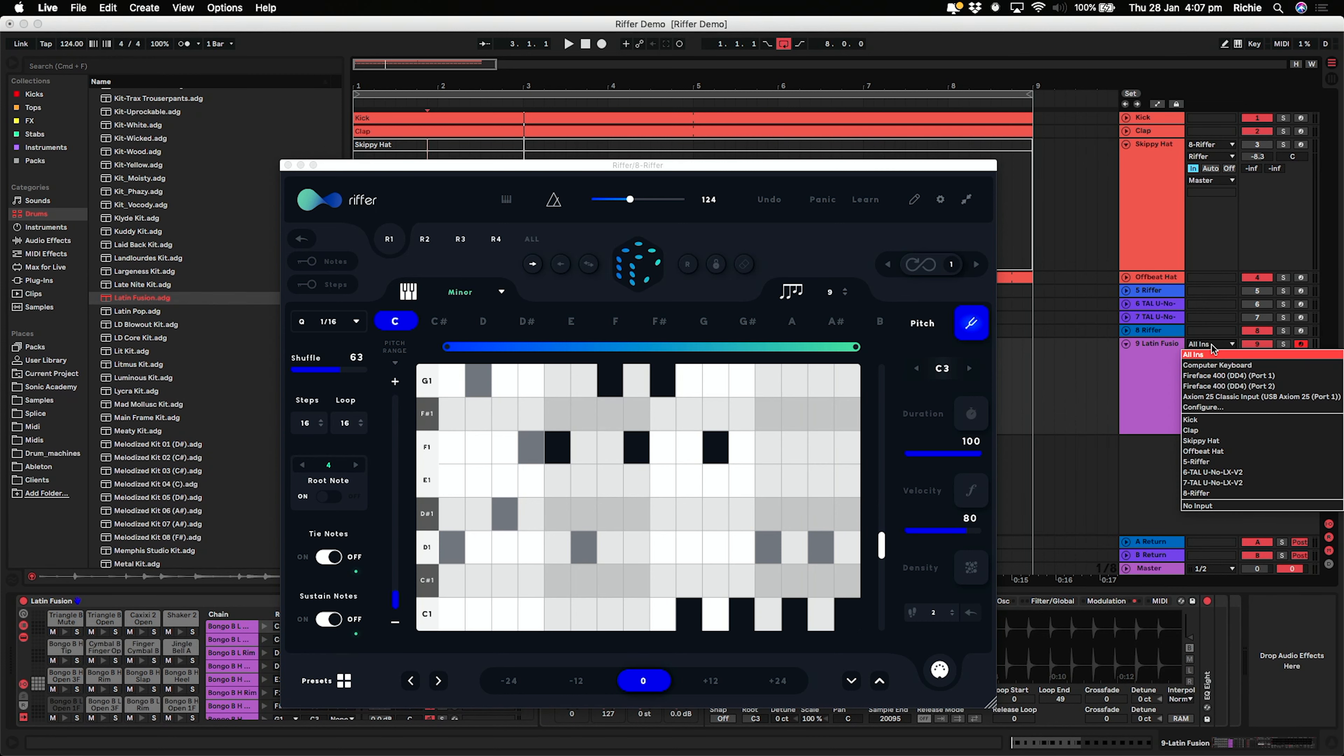
click(1206, 494)
click(1220, 362)
click(1206, 384)
click(1193, 368)
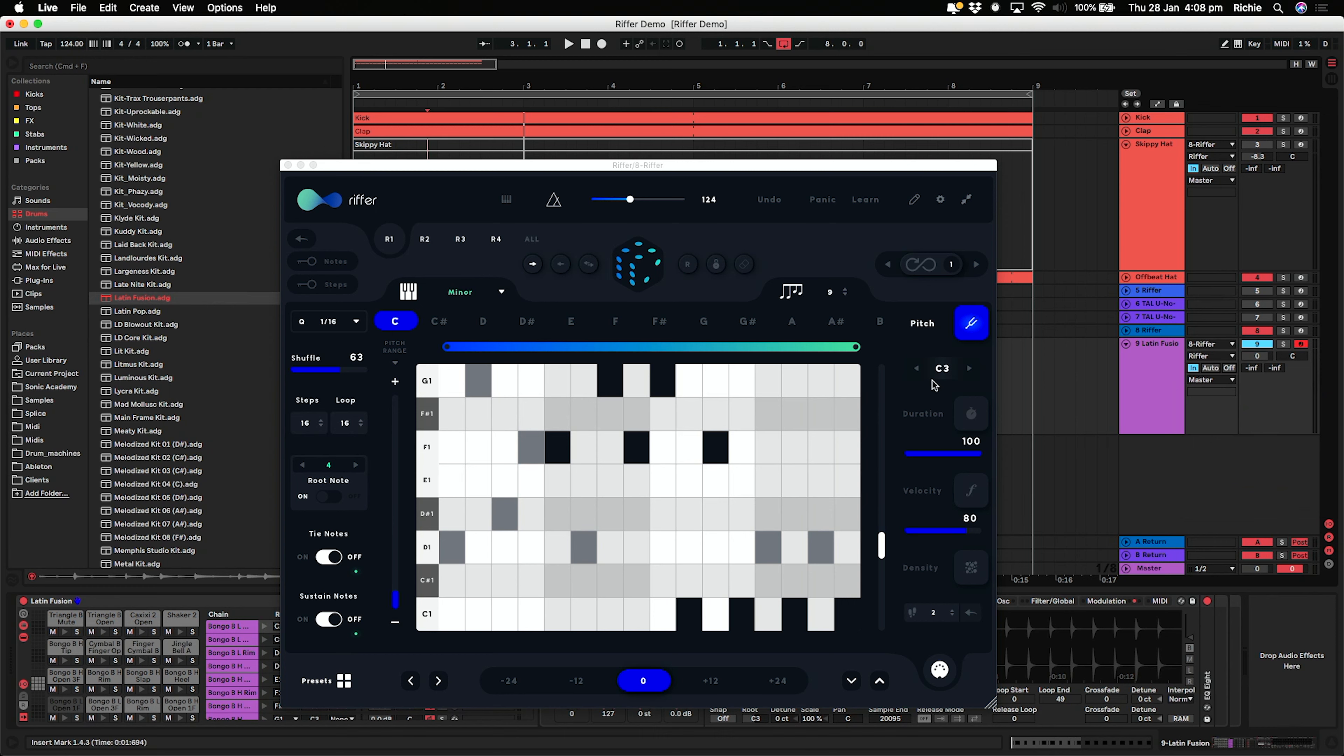
- Play the Latin Fusion kit with the note range shifted to D1–A1, randomizing the riff several times
key(space)
drag(883, 545, 883, 541)
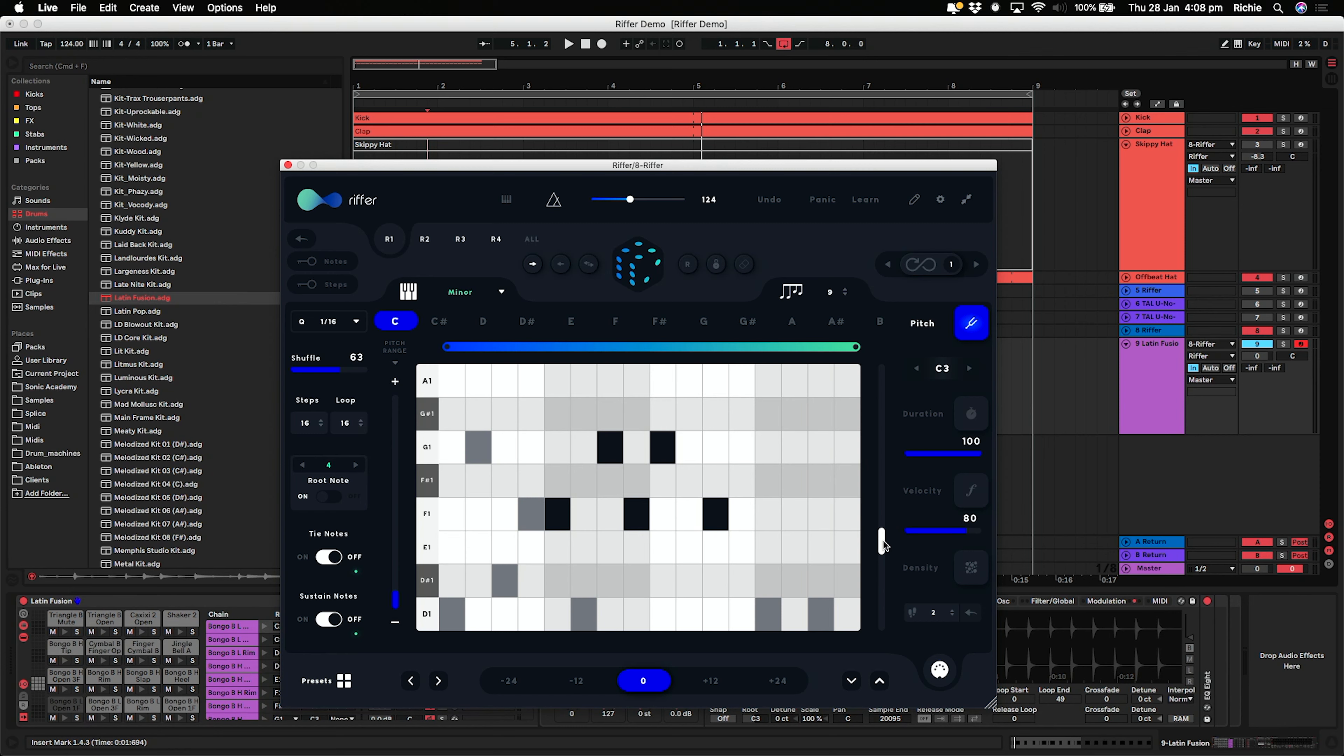
click(634, 268)
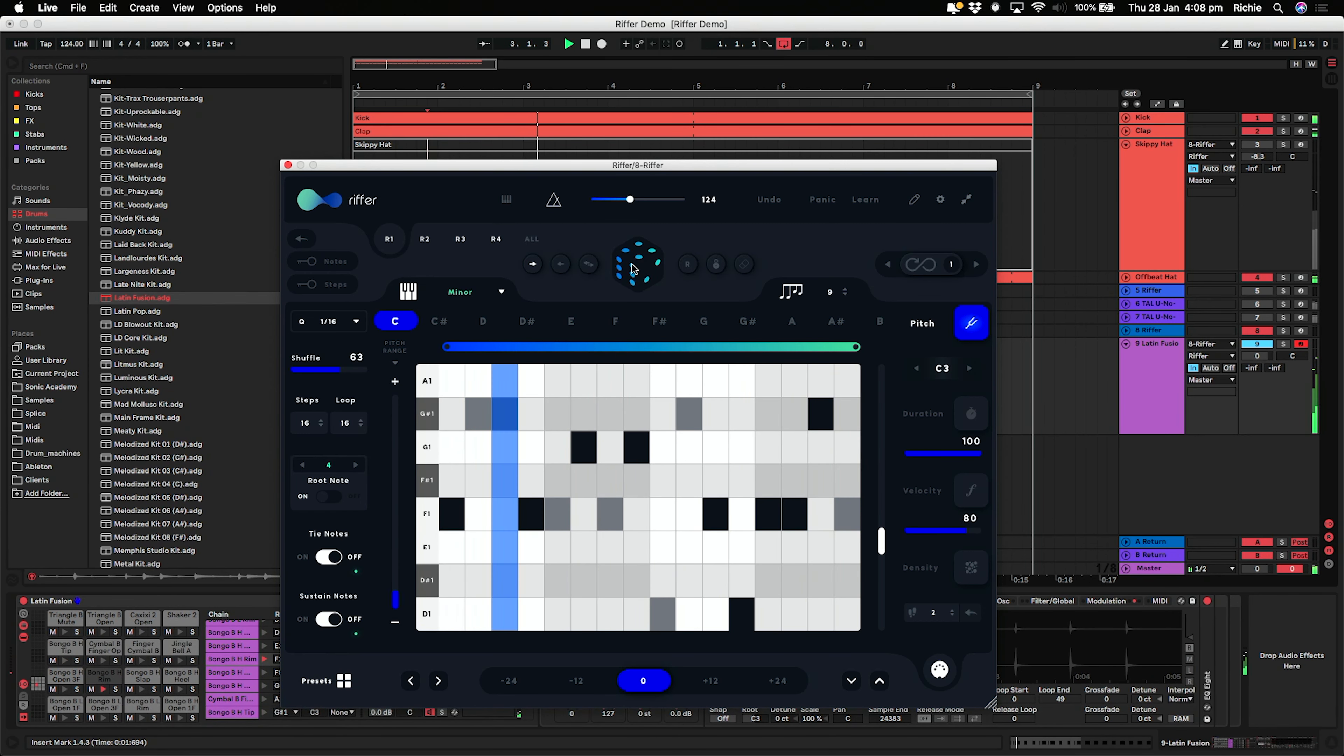
click(640, 272)
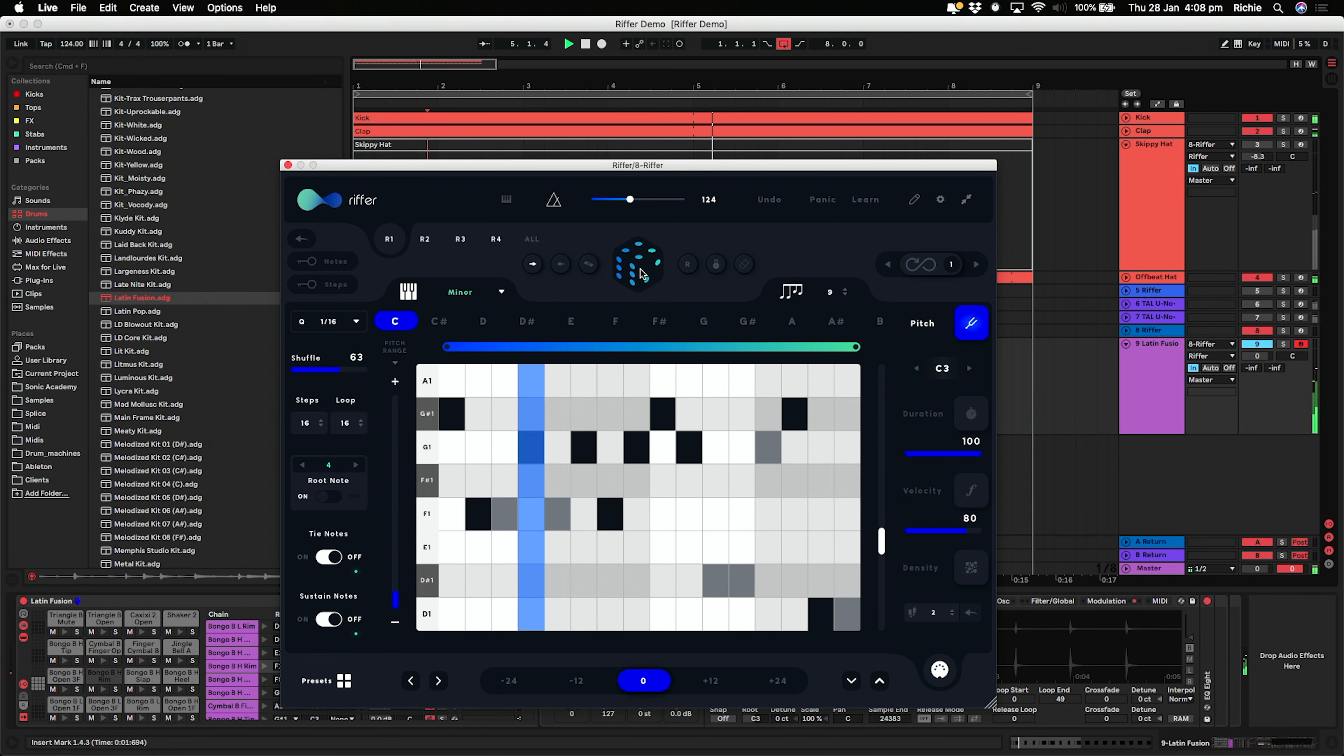
click(639, 273)
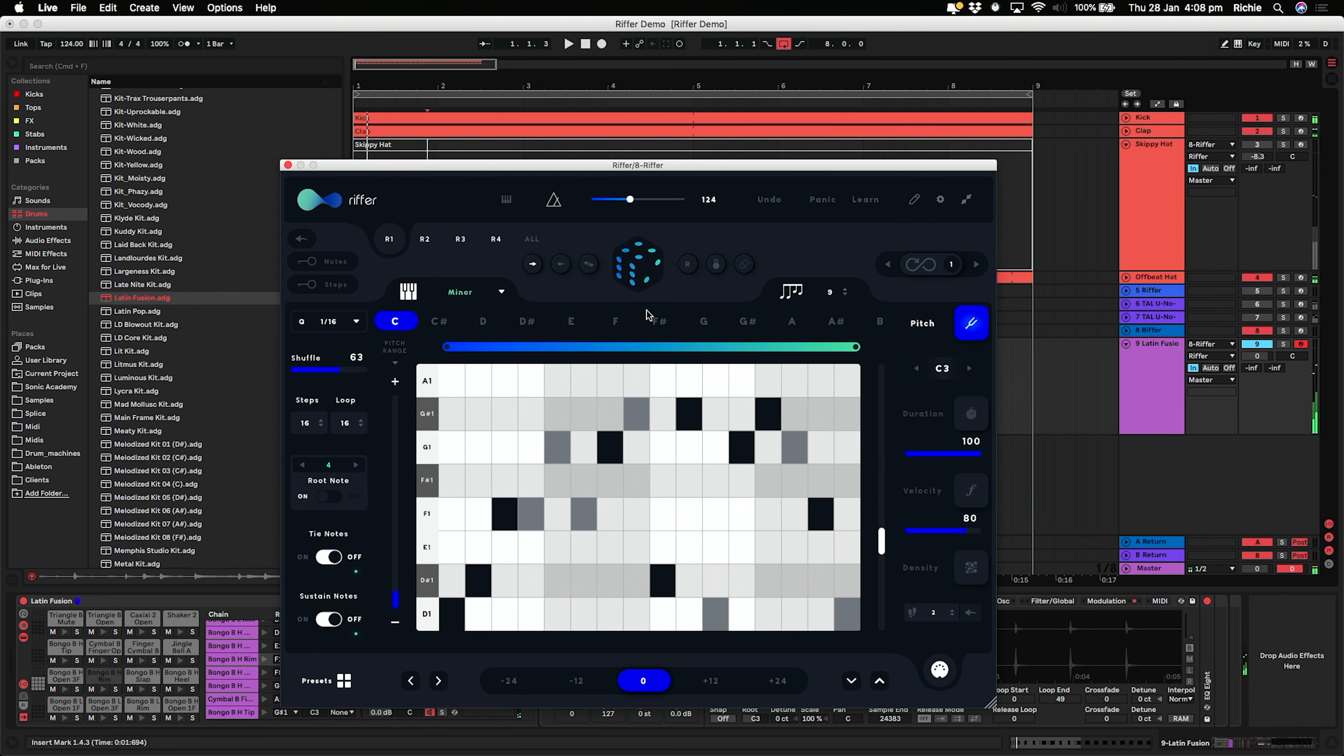
- Widen the velocity range to 34–90, randomize the riff and play it
click(964, 486)
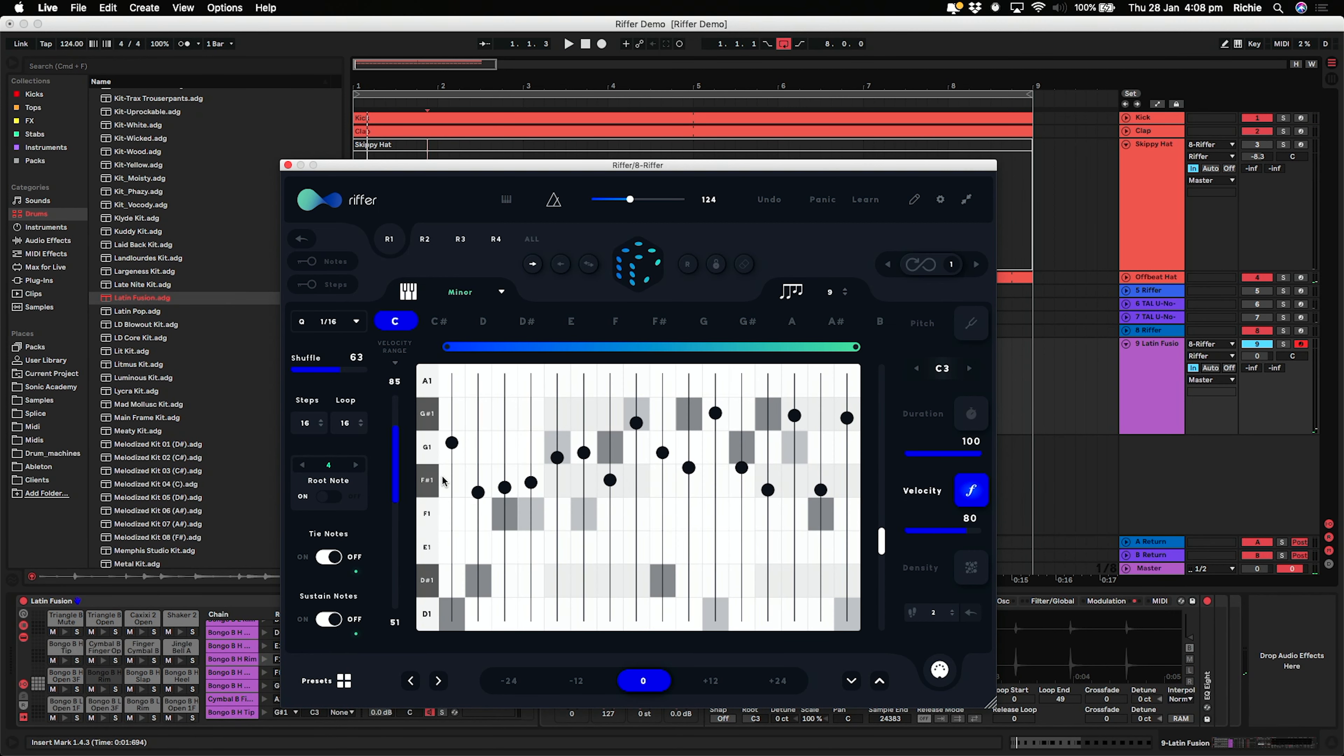
drag(398, 539, 392, 469)
click(636, 259)
key(space)
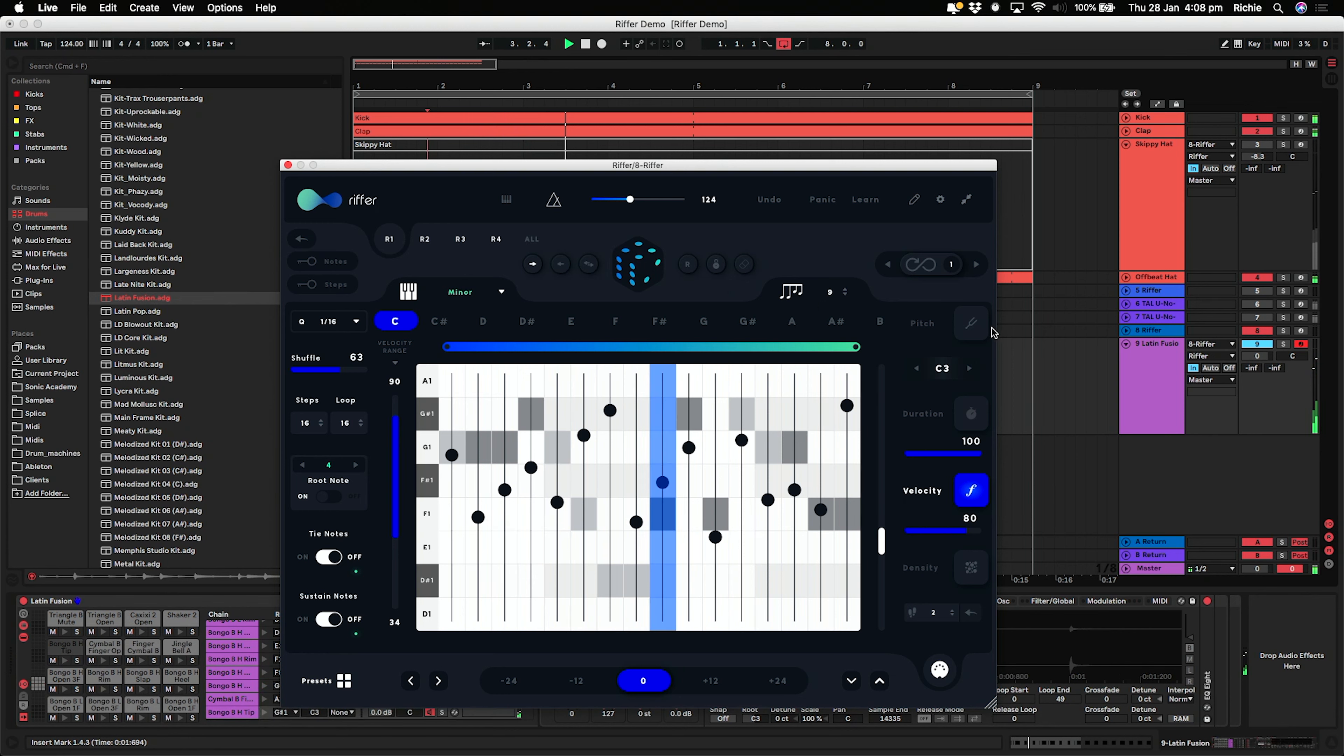
- Lock the pitch of all steps, randomize only the velocities twice during playback, and return to the pitch view
click(975, 331)
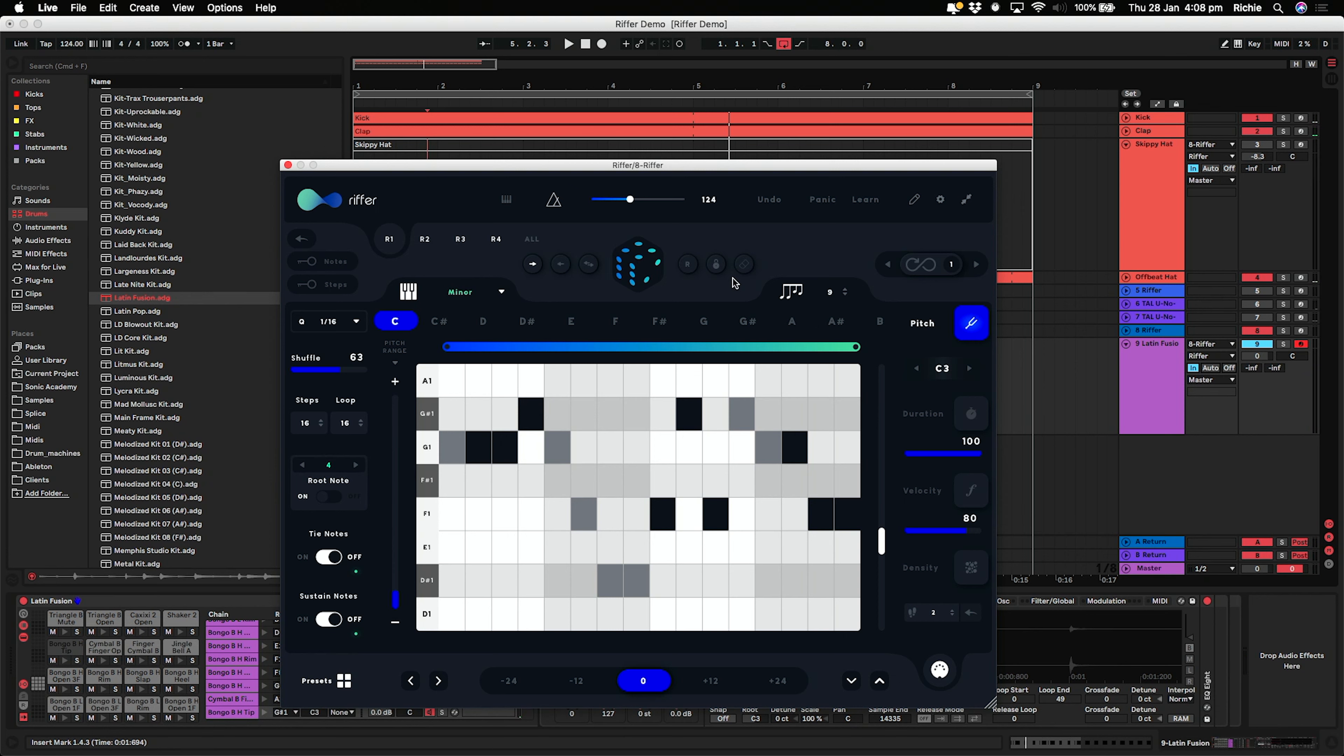
click(717, 264)
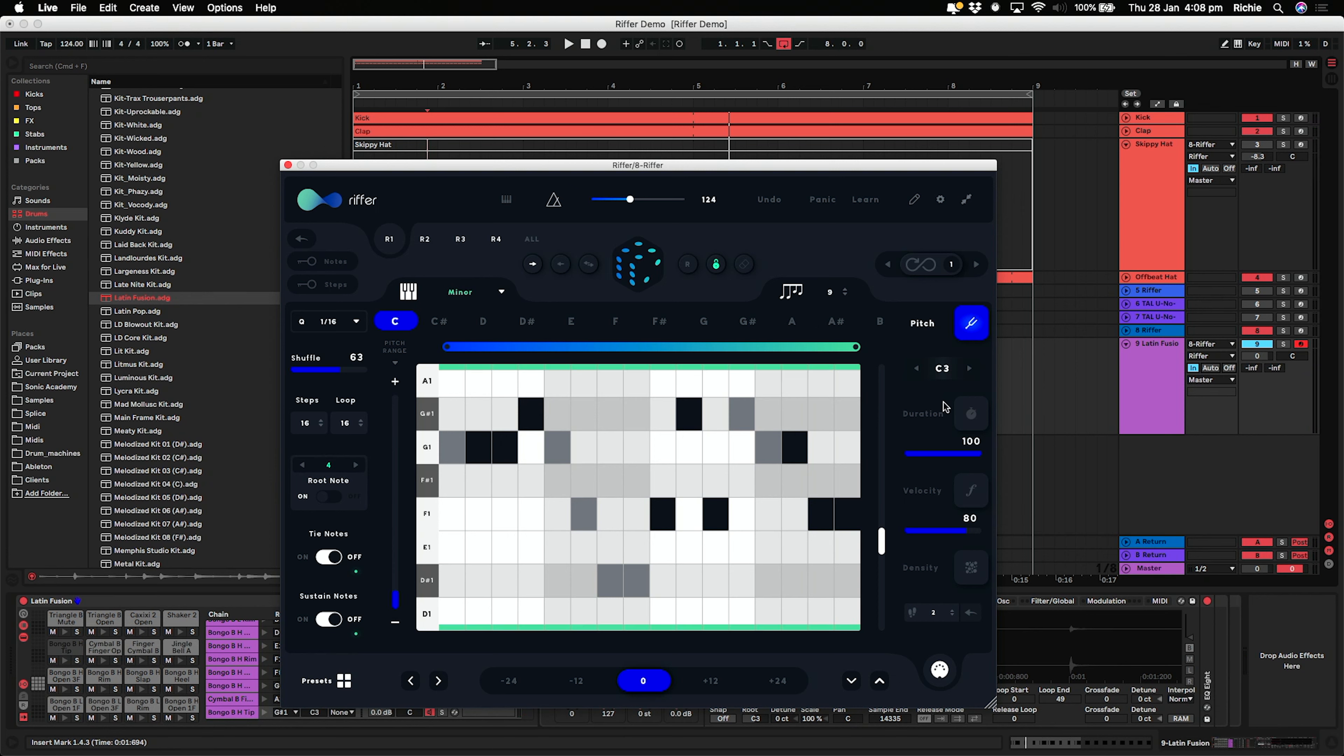
click(972, 492)
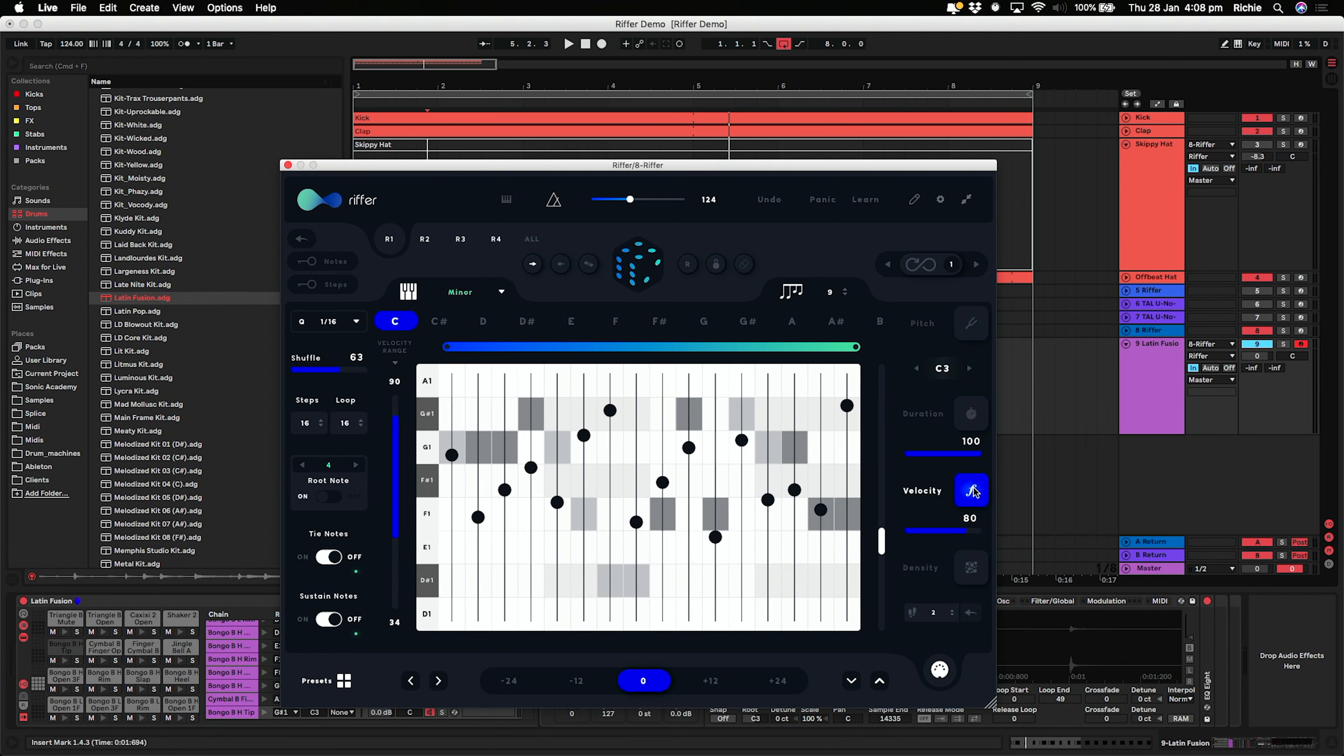
click(650, 263)
key(space)
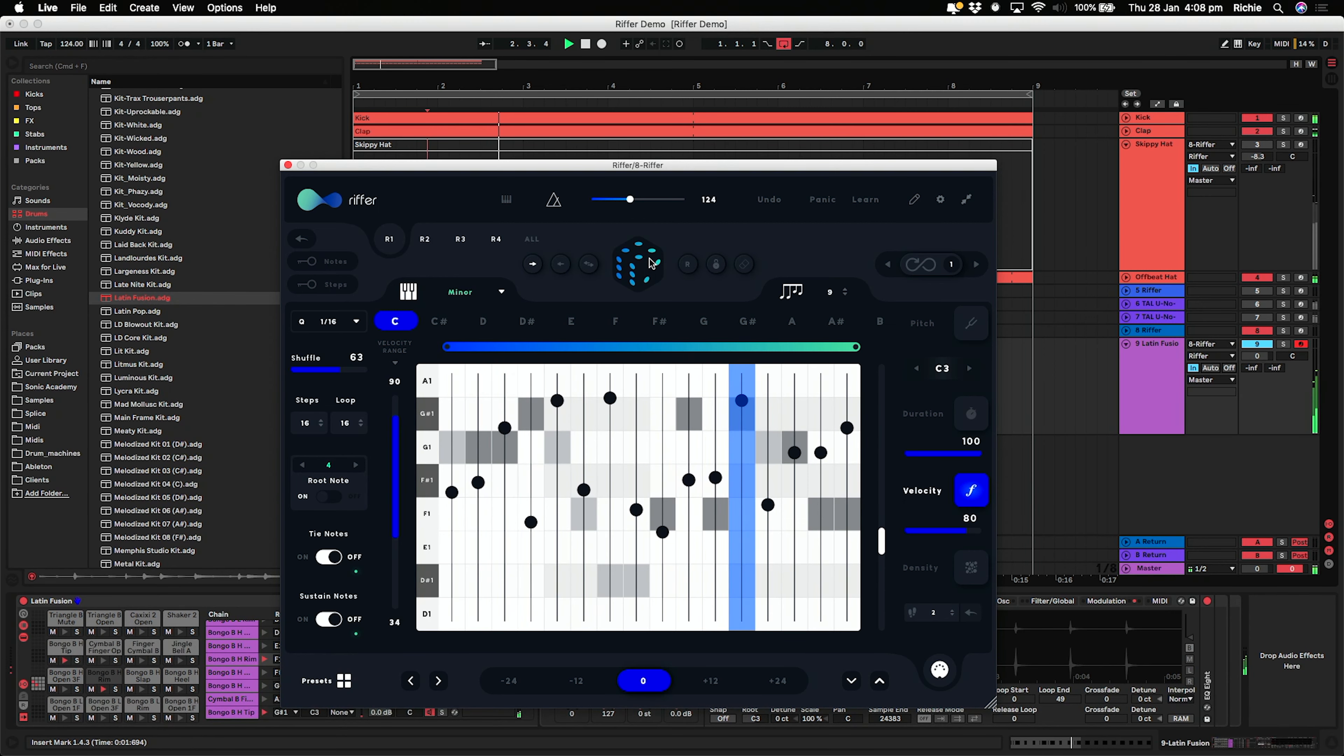
click(651, 264)
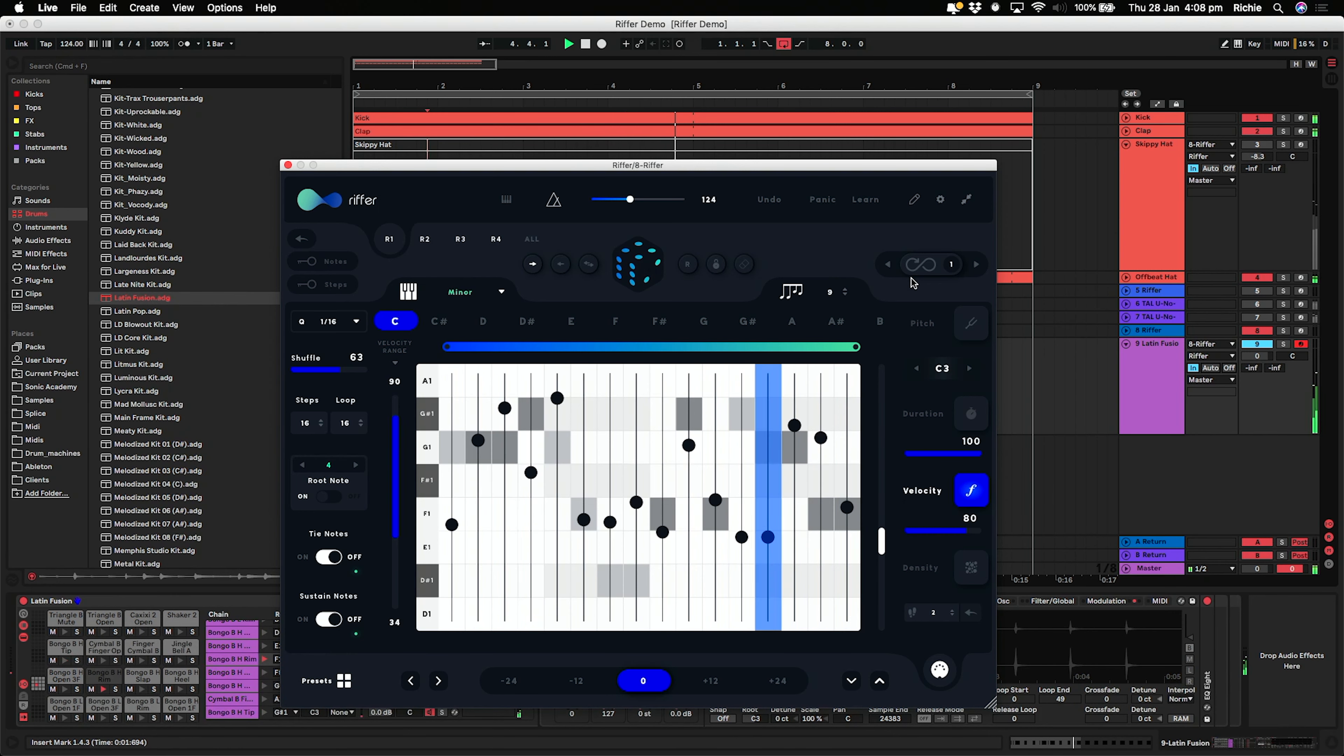
click(971, 331)
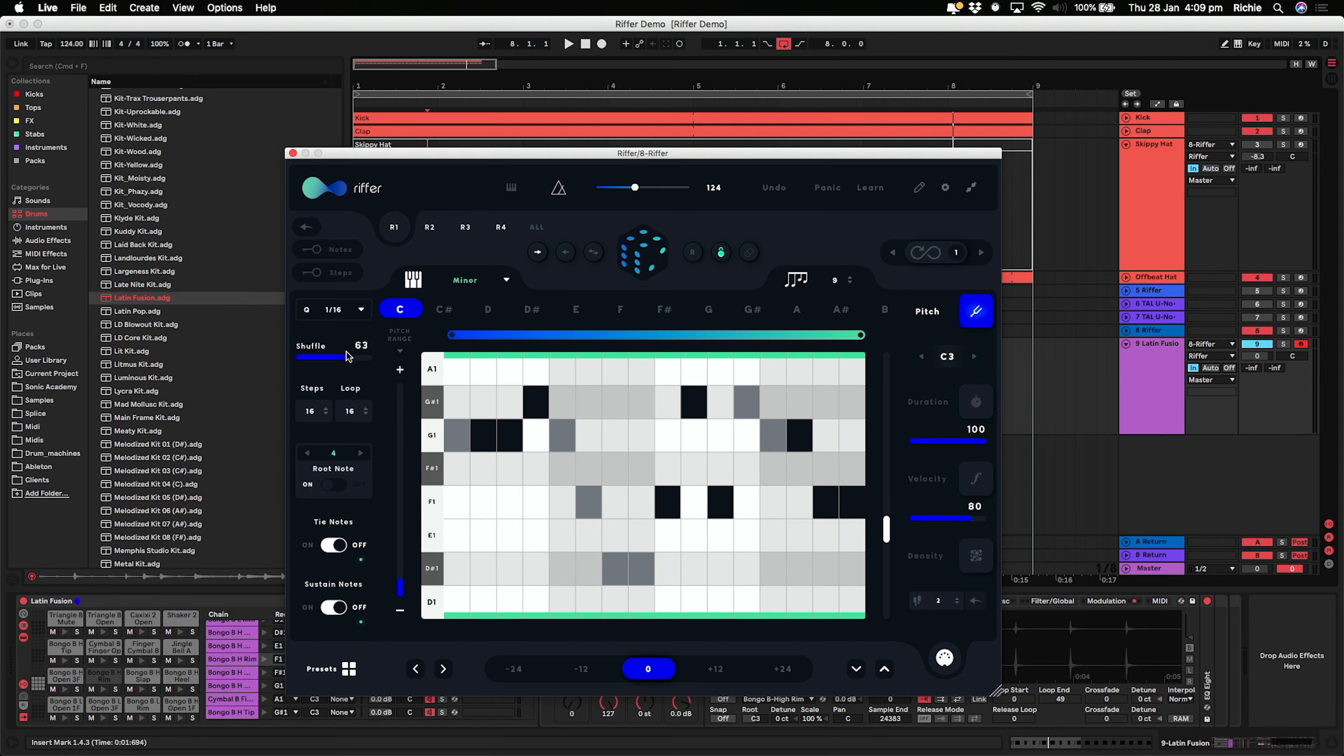
- Audition a lower Shuffle amount on the playing riff and bring it back to 63
key(space)
drag(347, 360, 336, 357)
drag(339, 358, 343, 356)
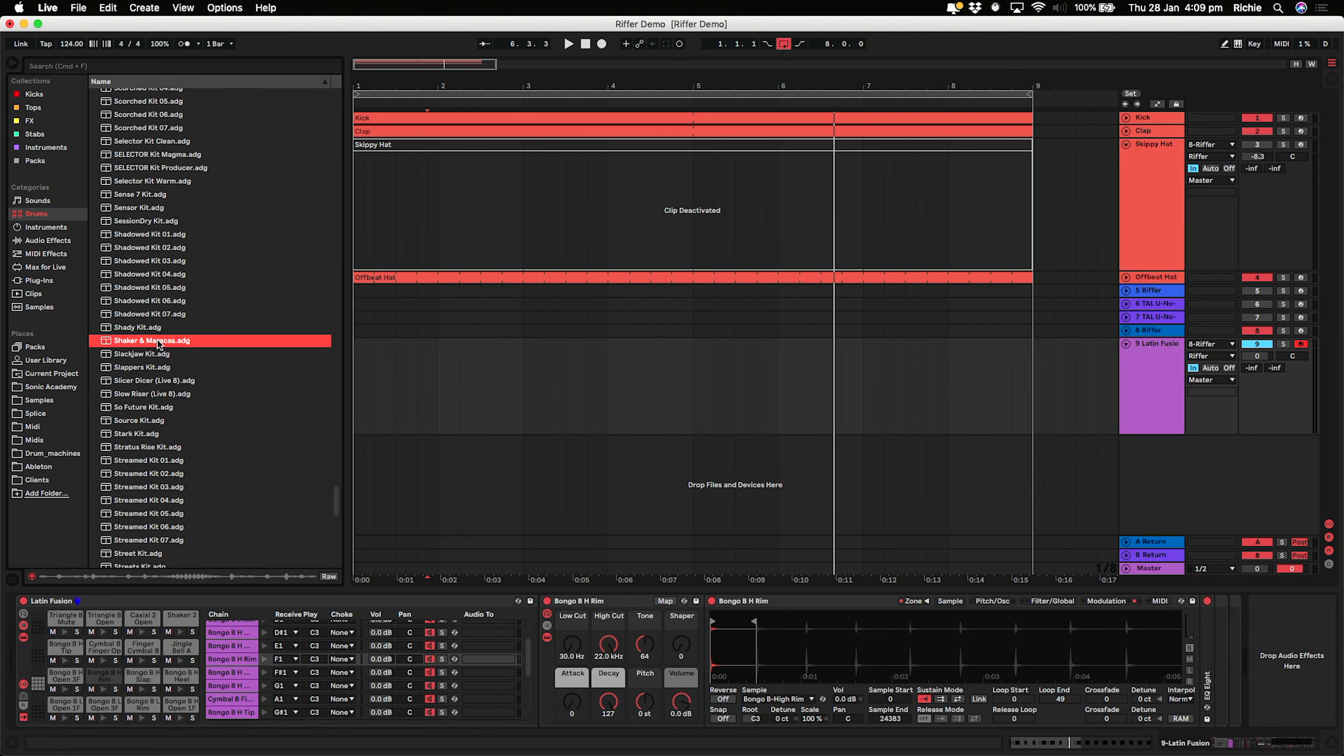
- Replace the Latin Fusion kit with Shaker & Maracas.adg during playback and reopen Riffer on track 8
key(space)
drag(151, 344, 64, 603)
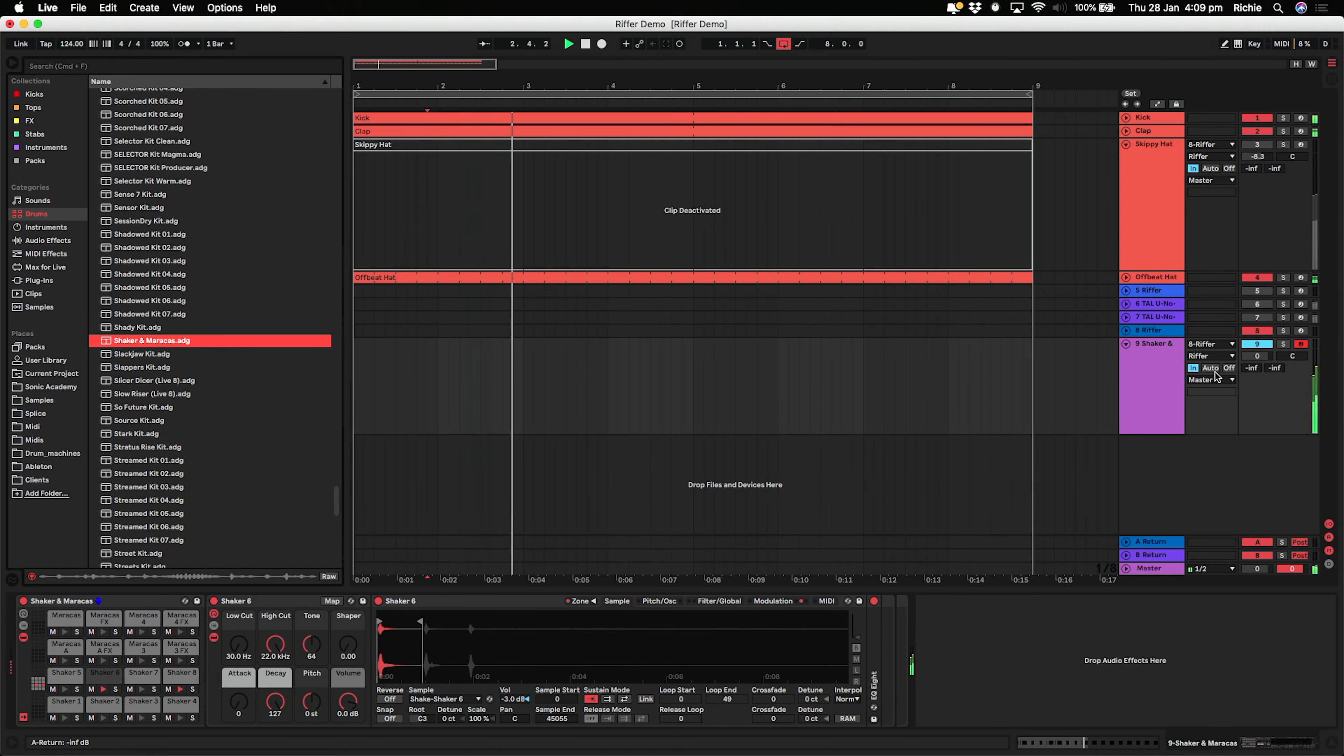
click(1148, 329)
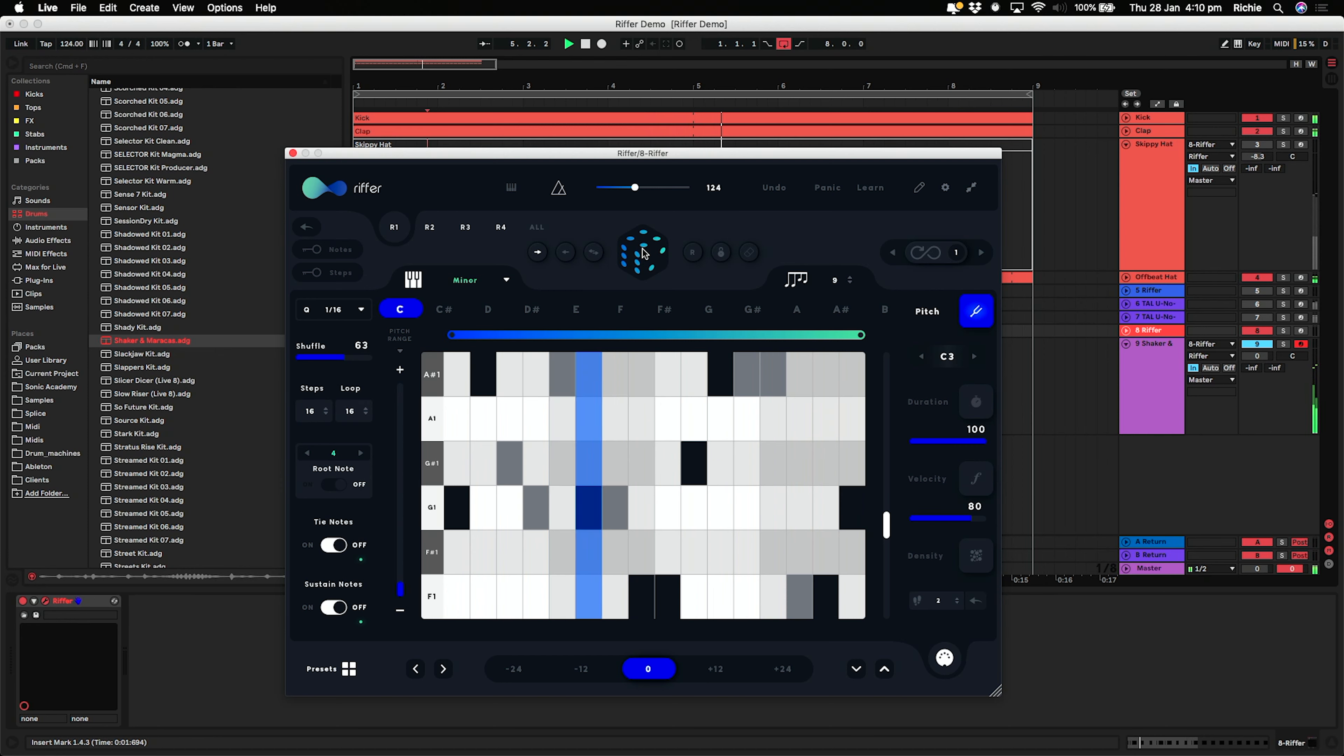
- Shift the note range down to start at C1, narrow it to C1–D1, and randomize the shaker riff
drag(886, 525, 885, 537)
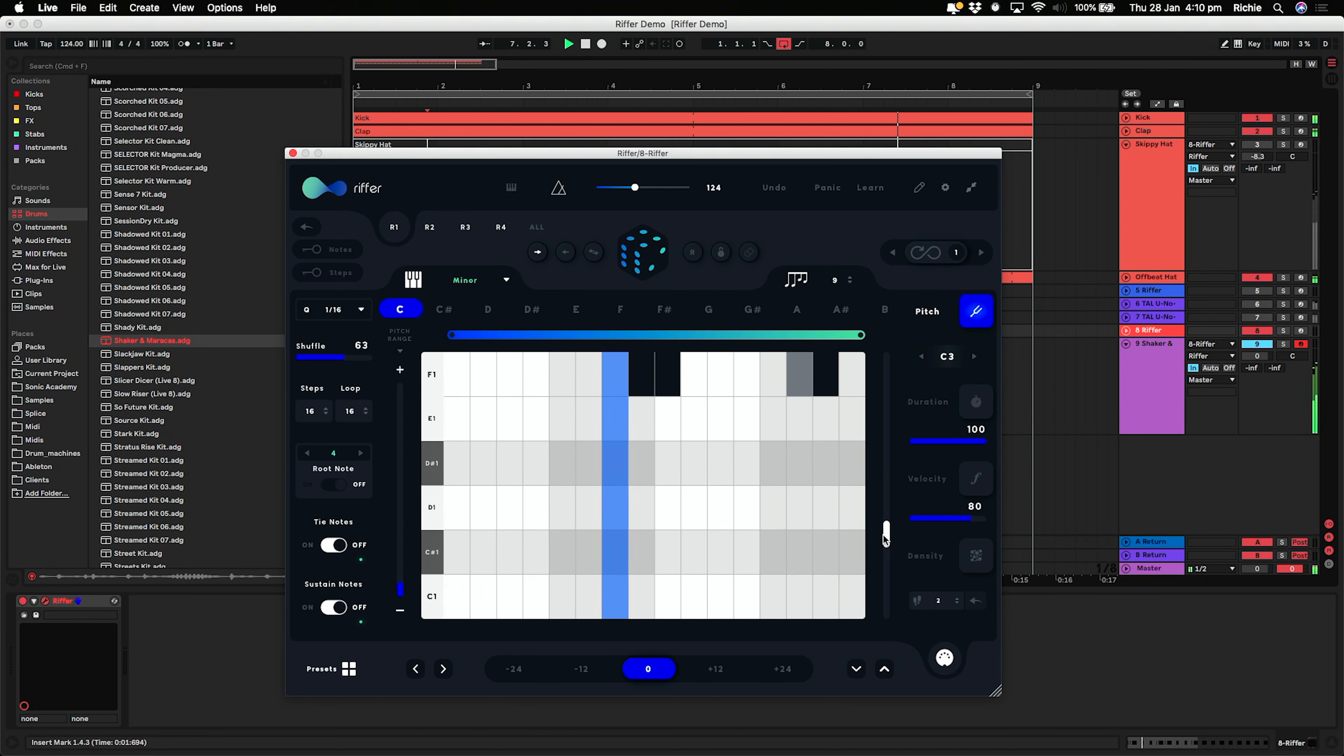
click(629, 260)
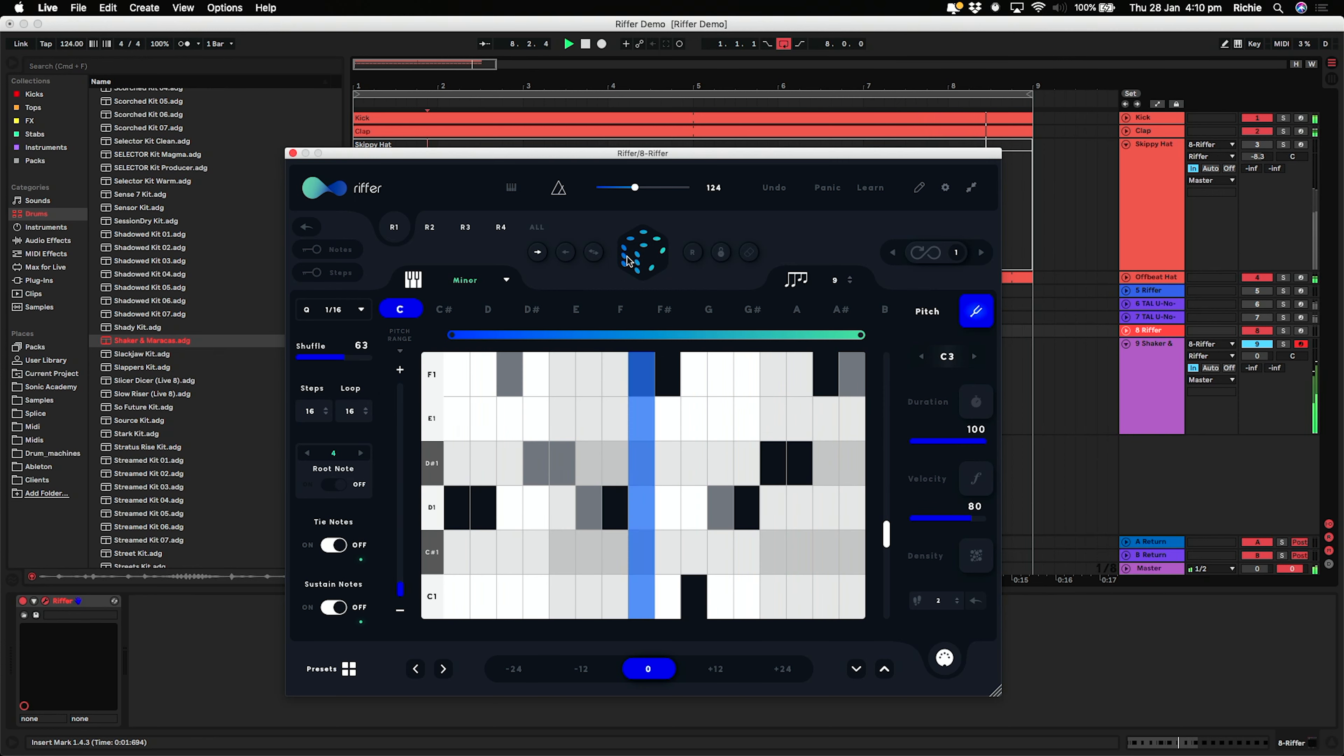
click(402, 592)
click(644, 254)
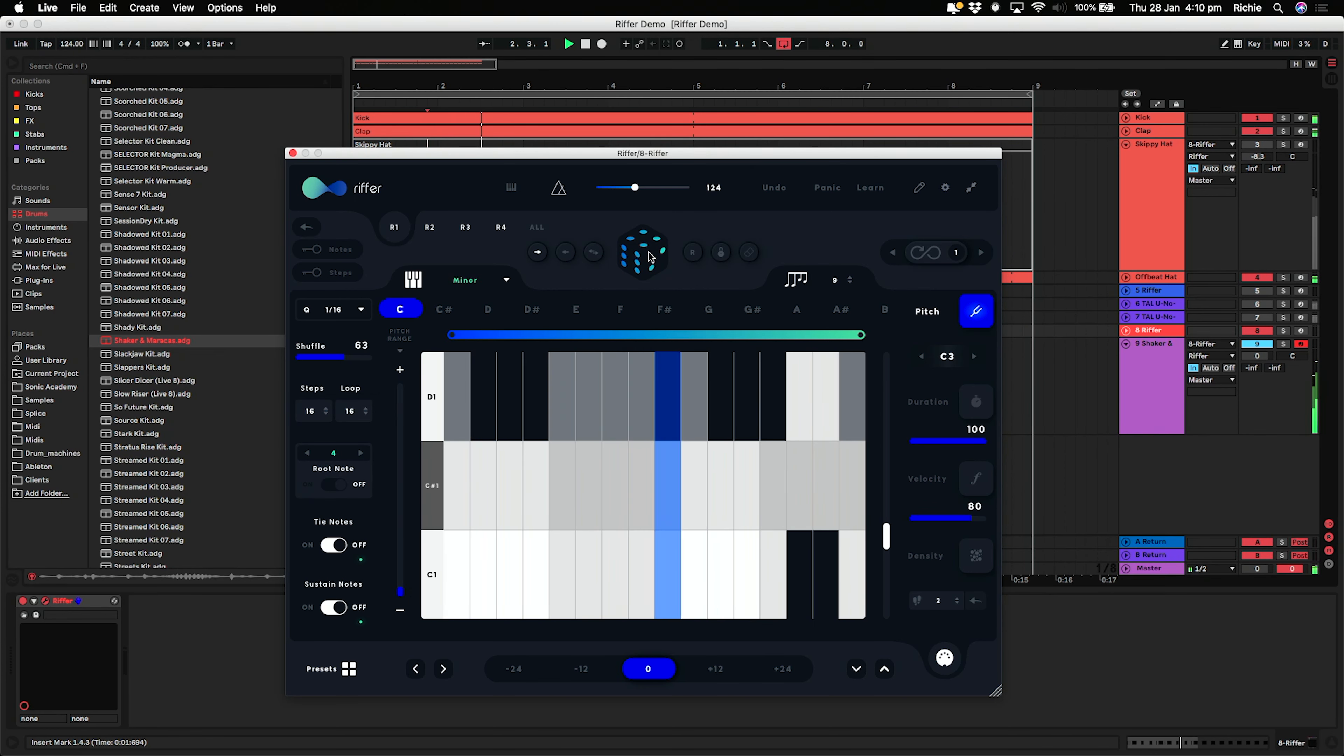
- Stop playback, set the number of notes to 16, and randomize and play the riff
key(space)
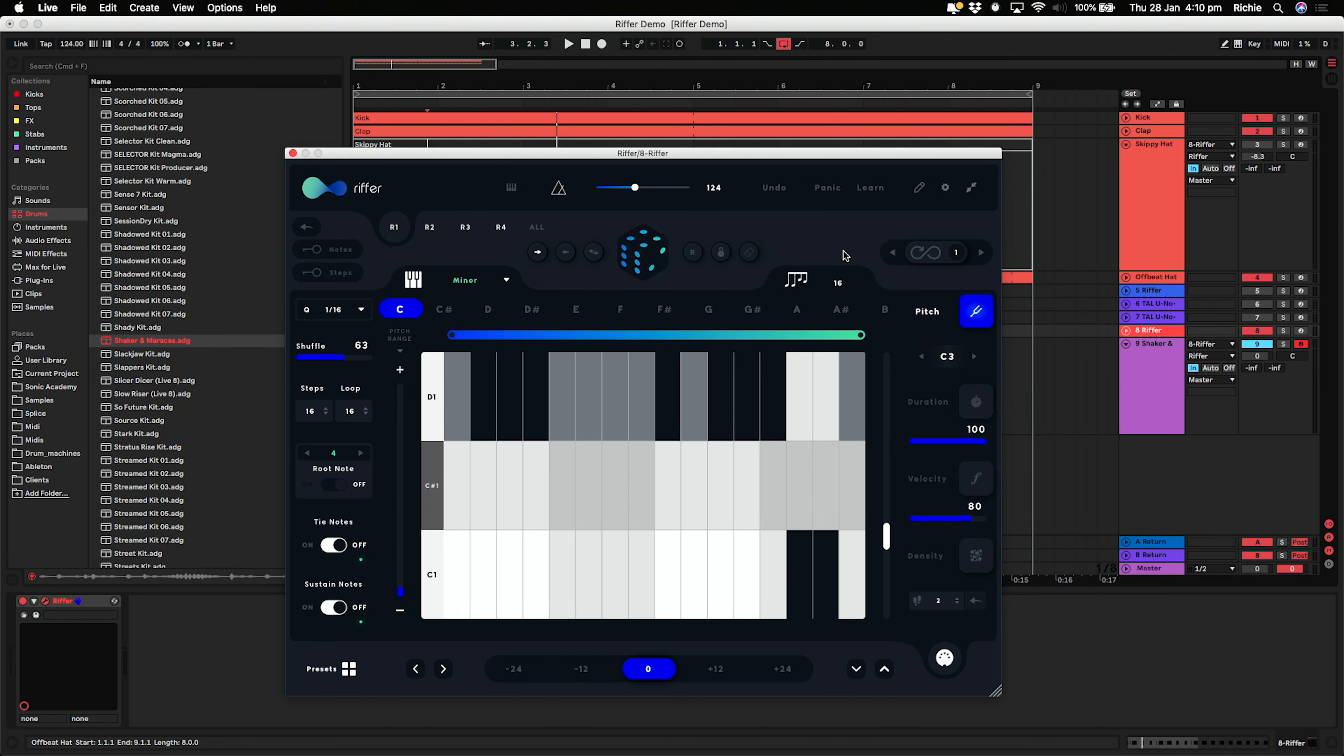
click(634, 242)
key(space)
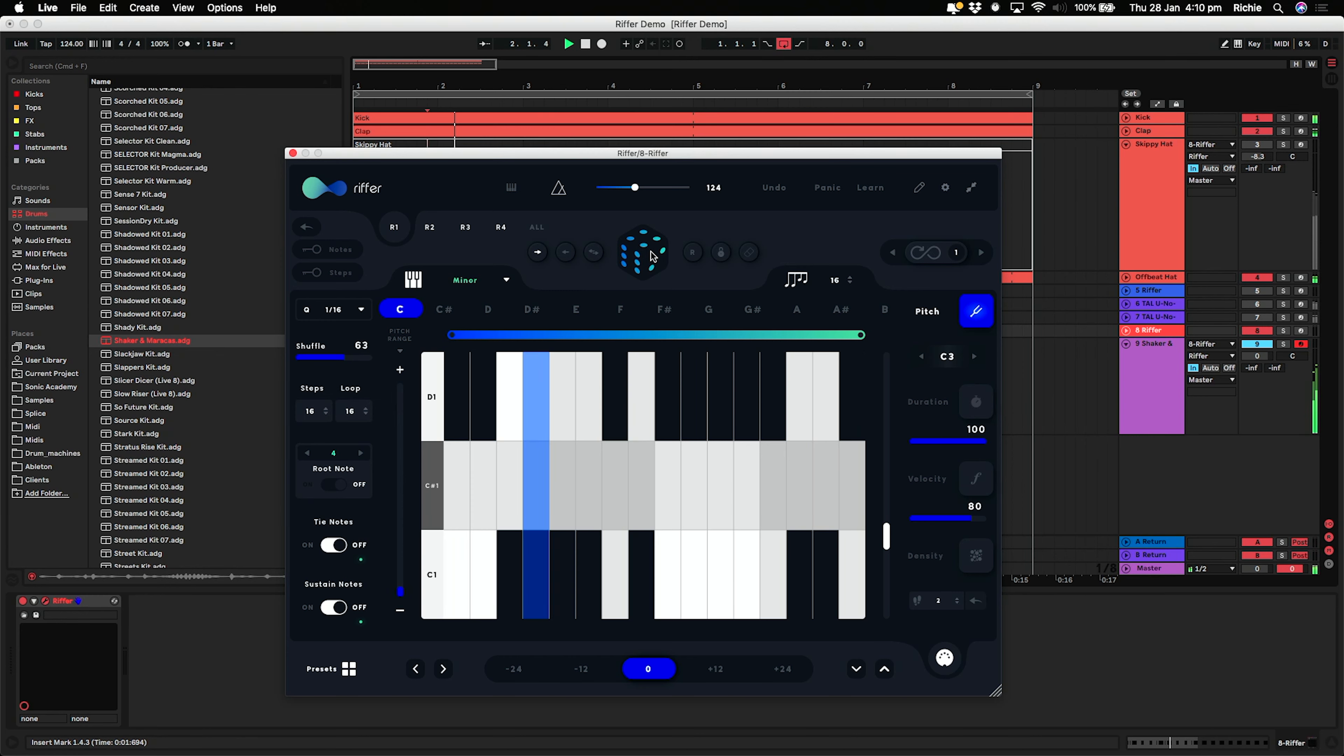
- Widen the pitch range to C1–F#1, randomize the shaker riff again, and readjust the range slightly
click(400, 584)
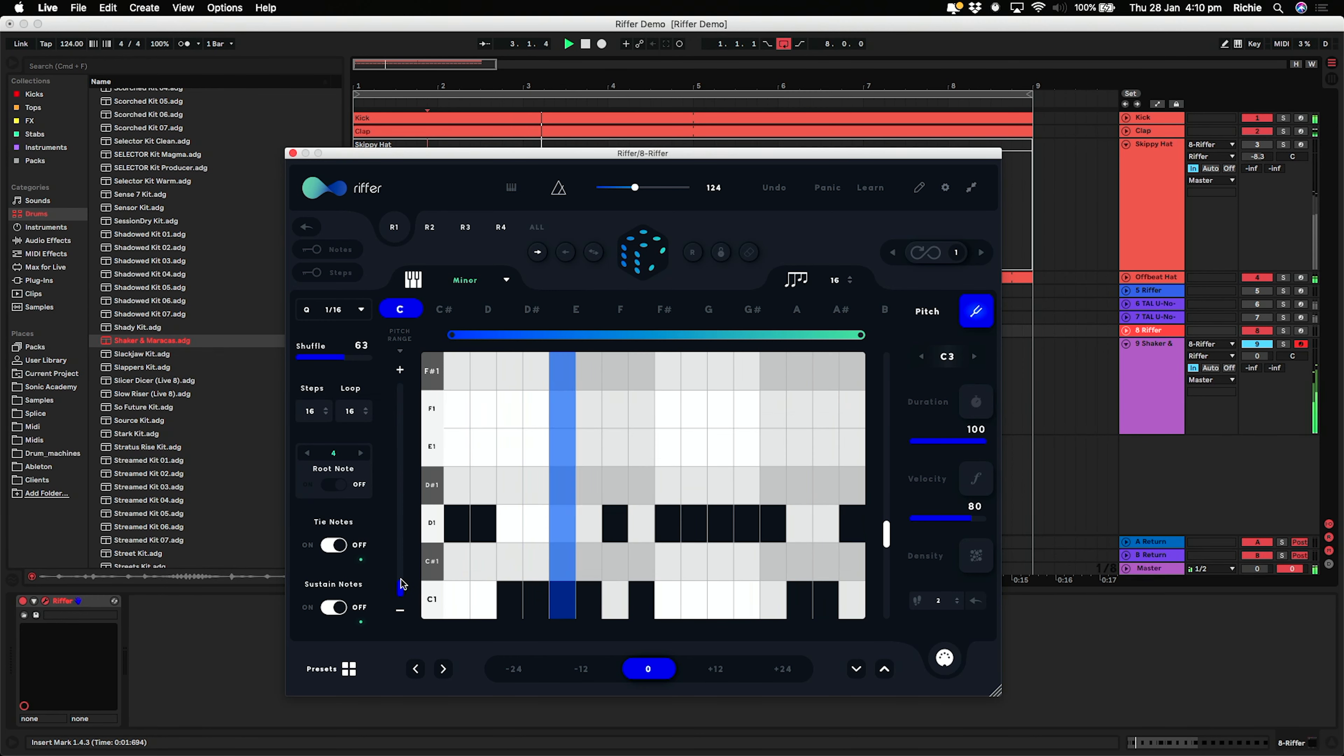
click(648, 258)
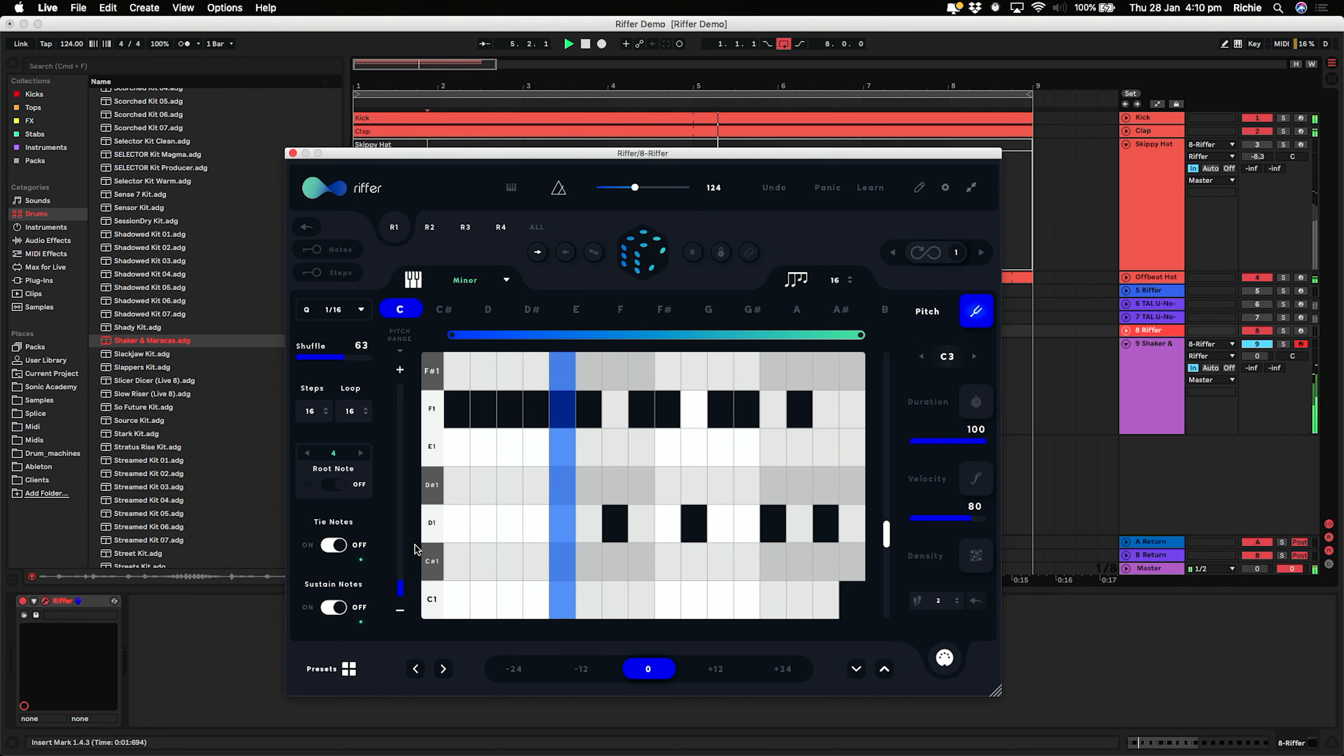
drag(402, 586, 404, 591)
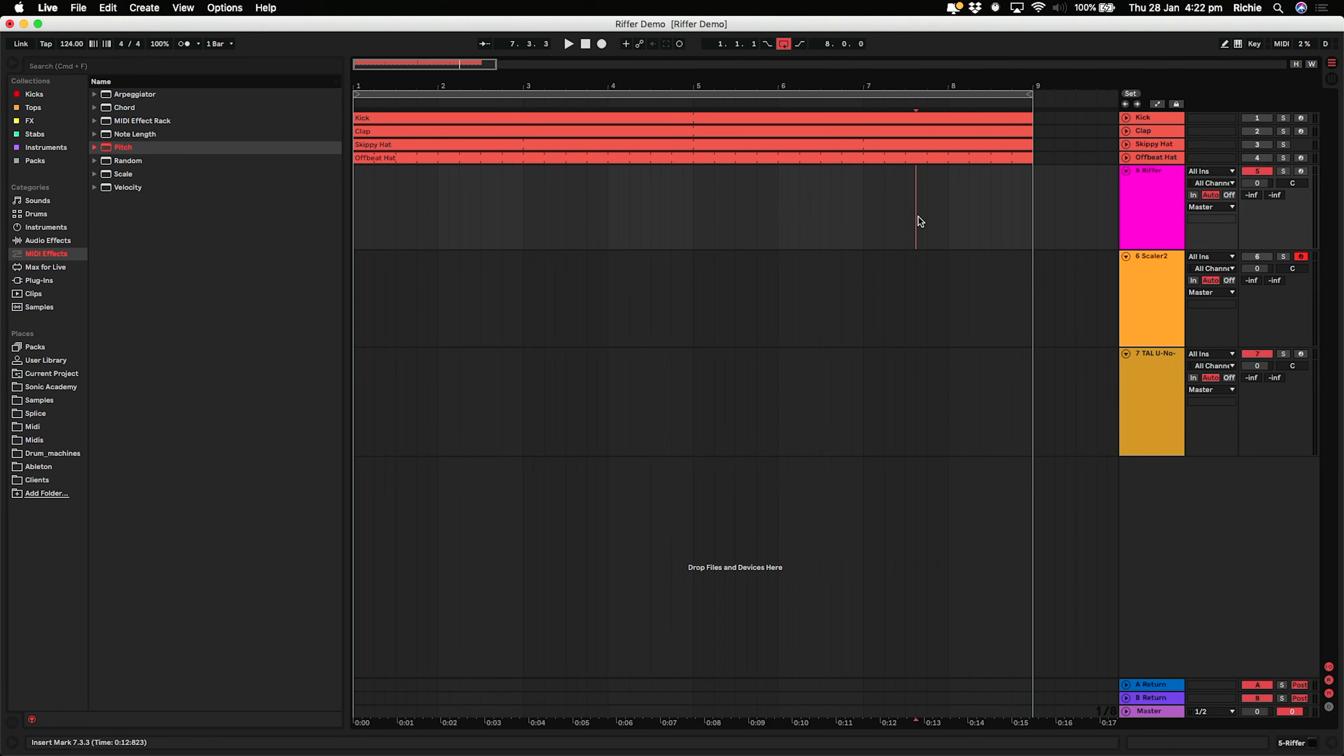
- Review the 5 Riffer, 6 Scaler2 and 7 TAL U-No-LX tracks by selecting each, ending on Scaler2
click(1143, 188)
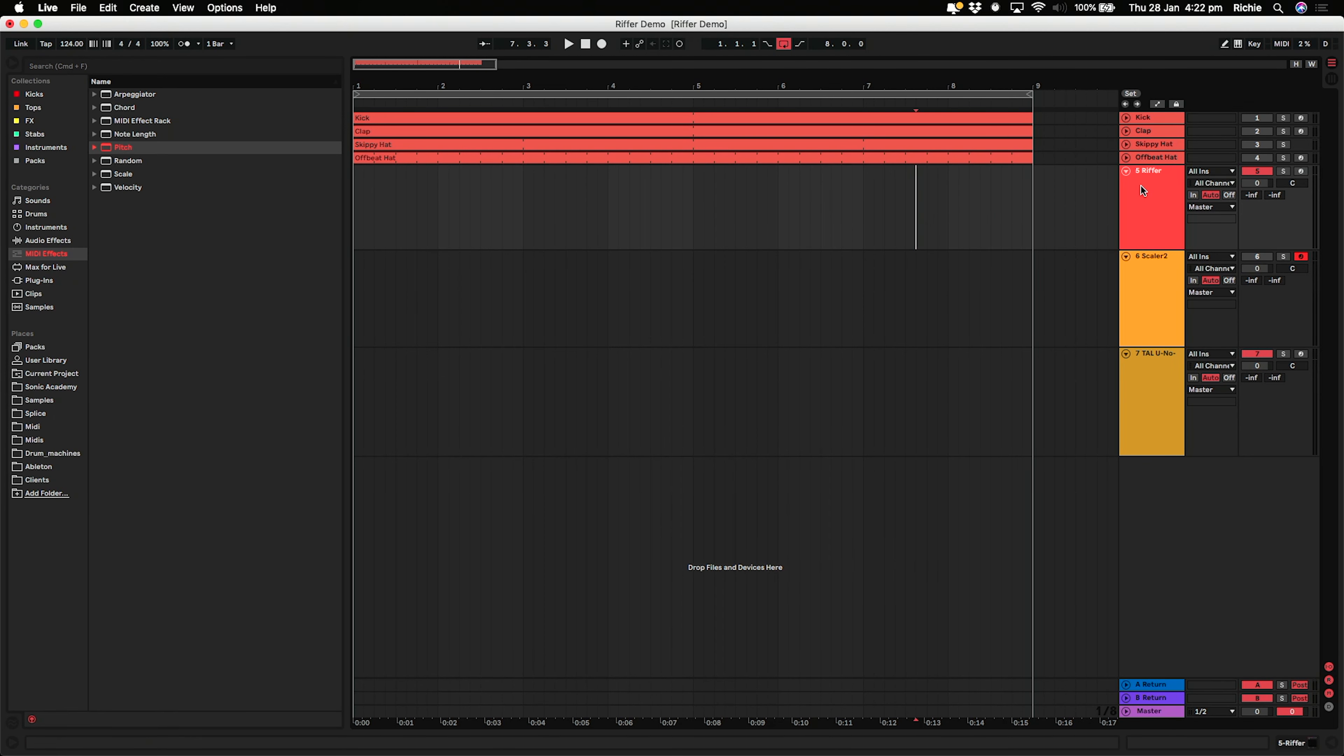
click(1158, 273)
click(1149, 364)
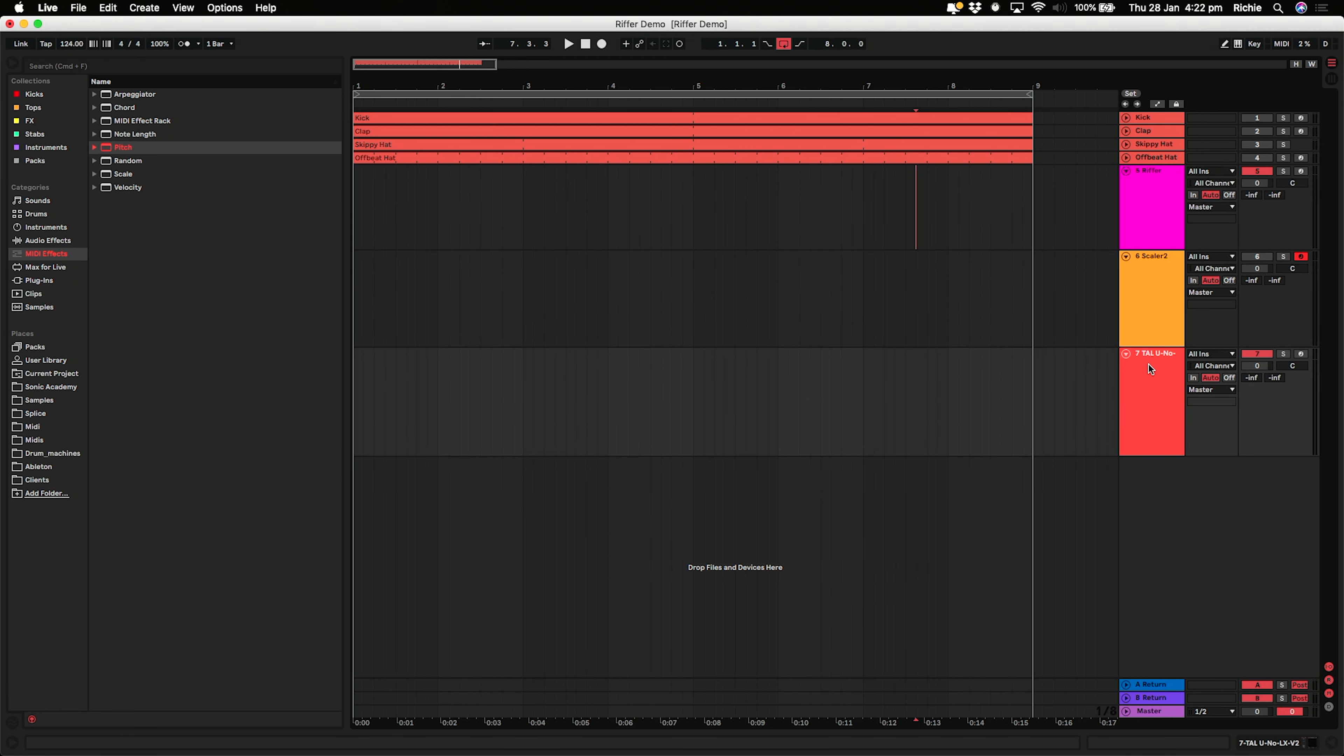
click(1151, 212)
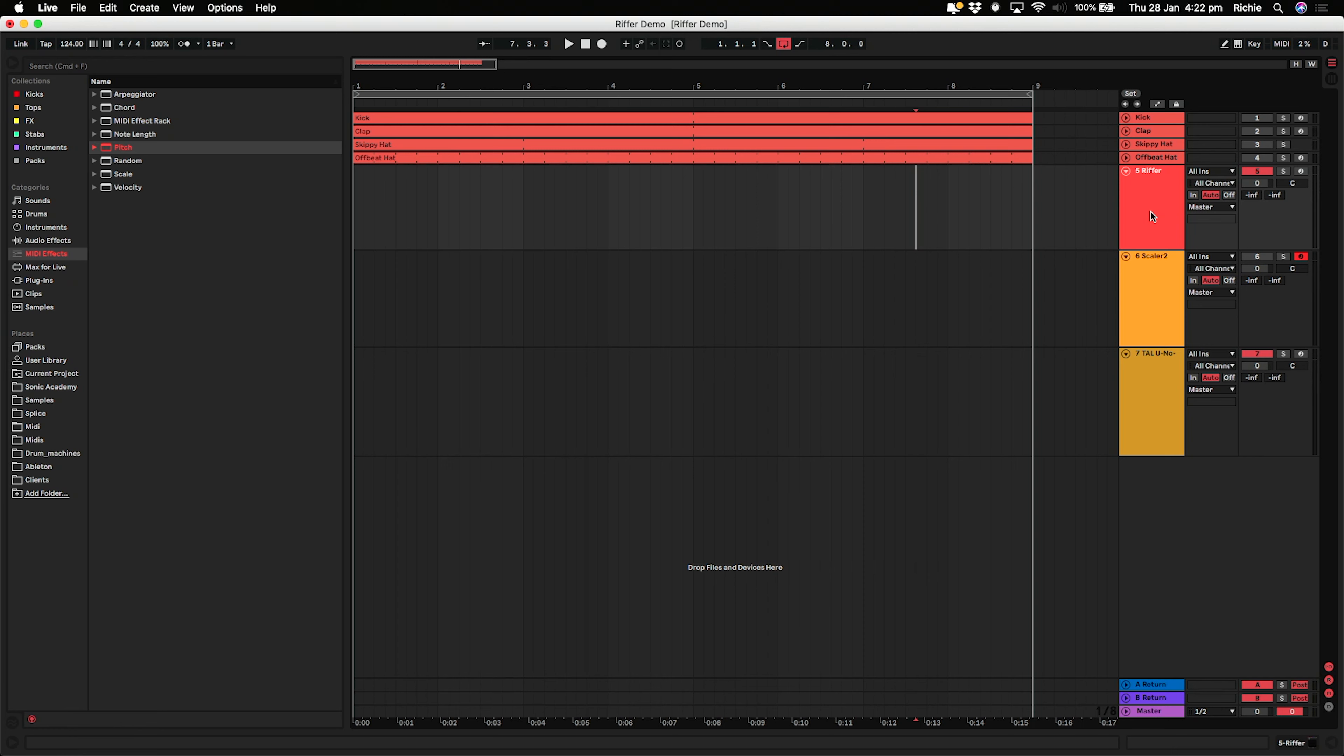
click(1153, 260)
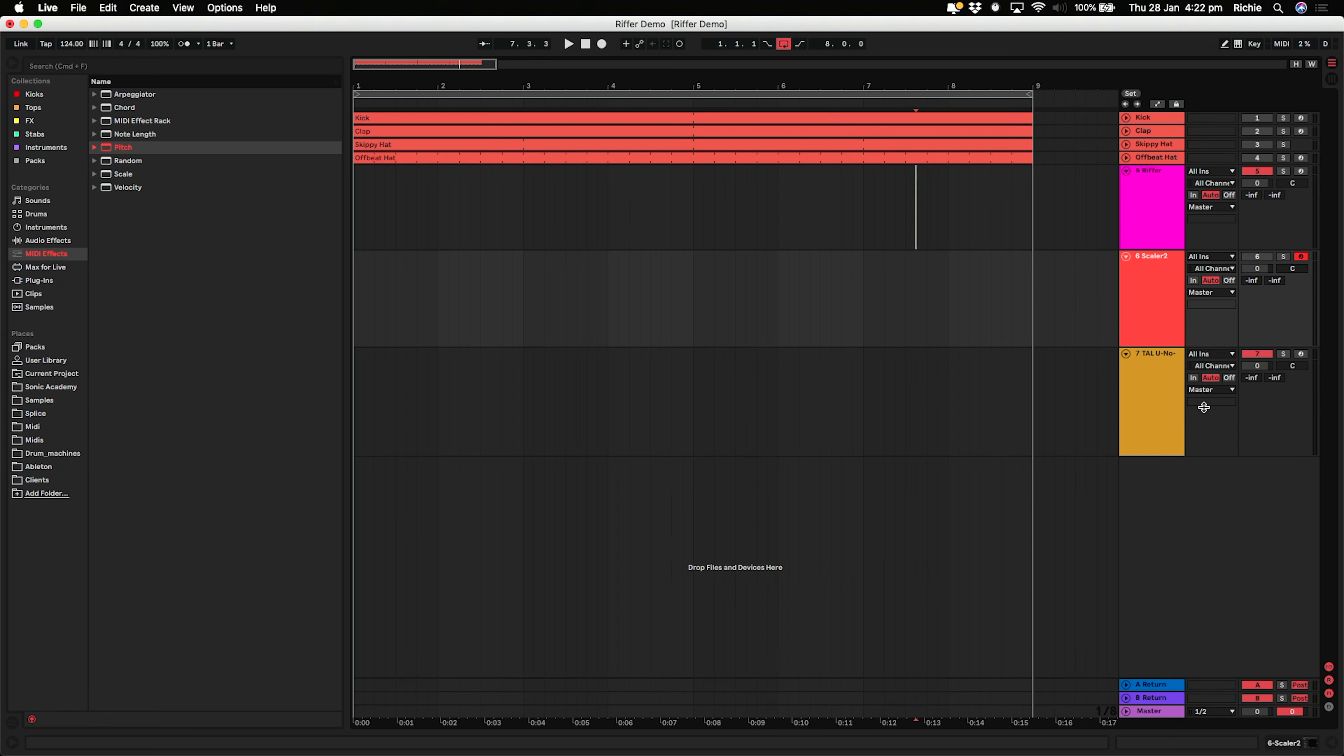
- Route the Scaler2 track's MIDI input from 5-Riffer using the Riffer device output, and set its monitoring to In
click(1123, 400)
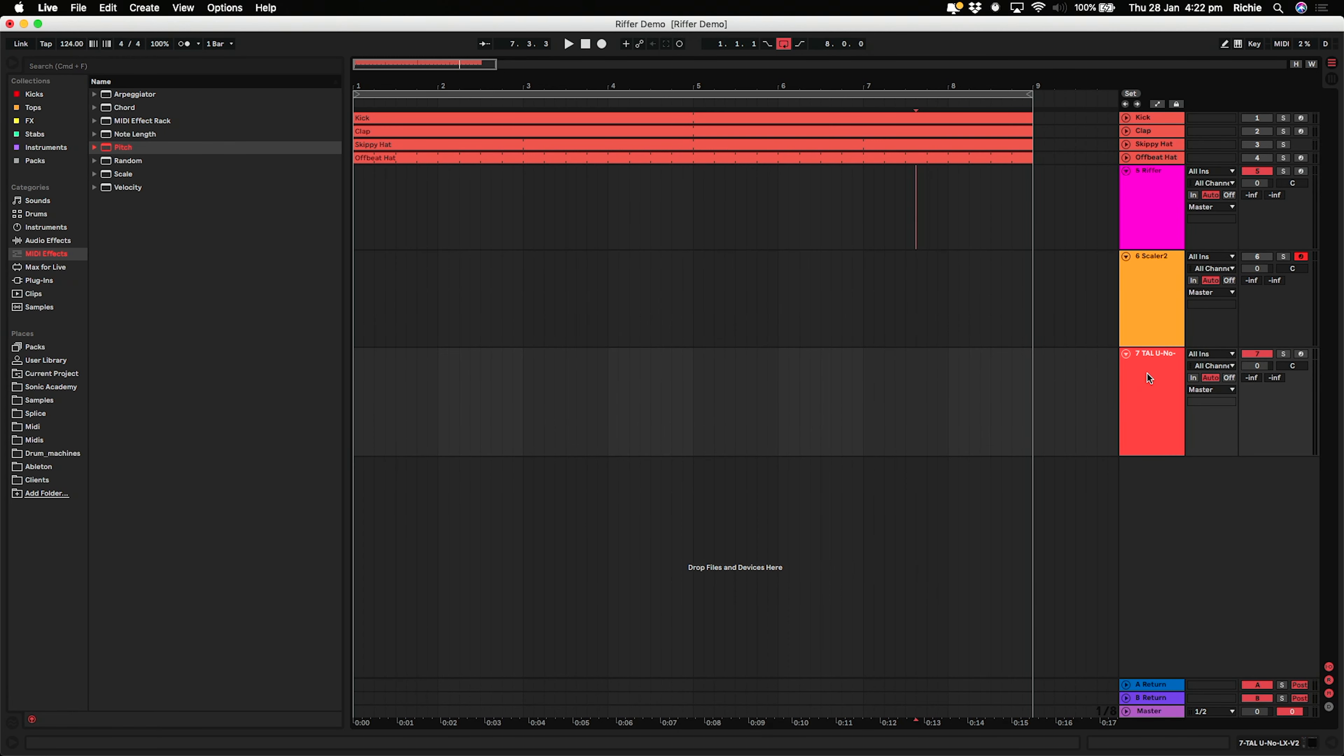
click(1164, 294)
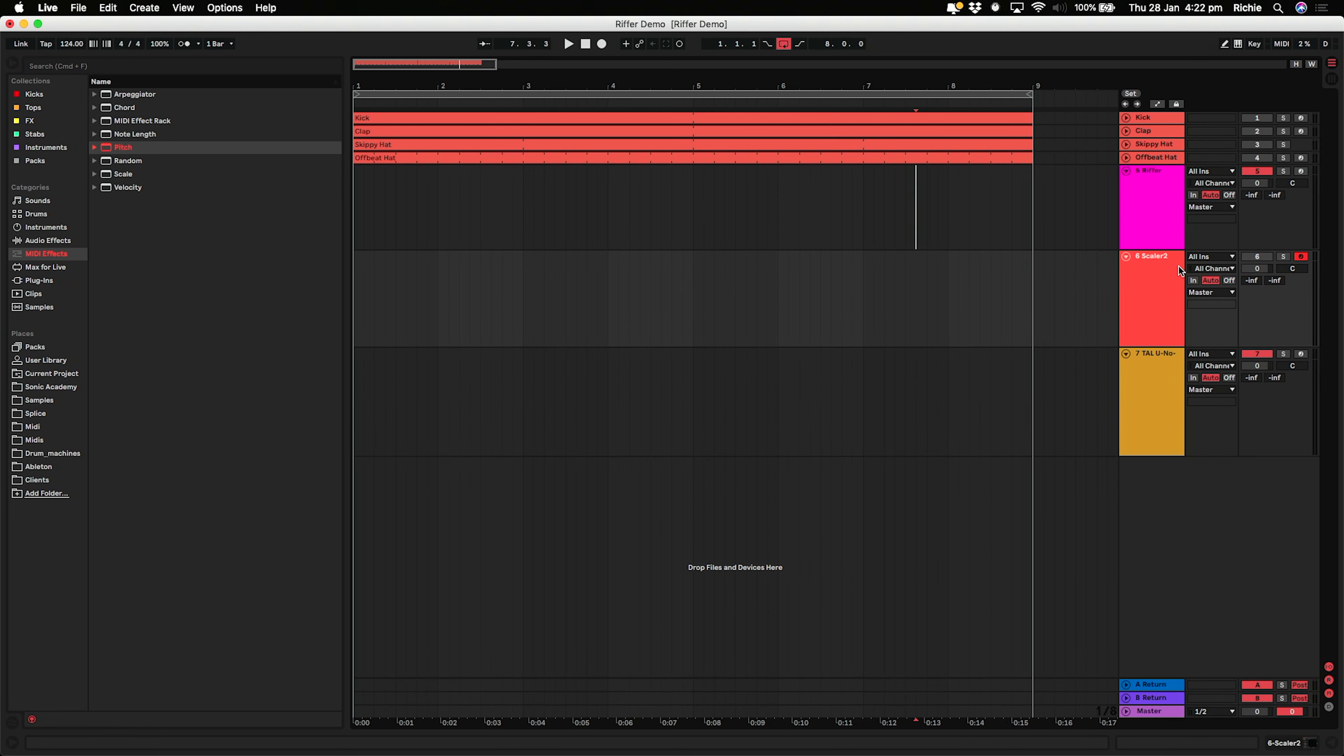
click(1210, 258)
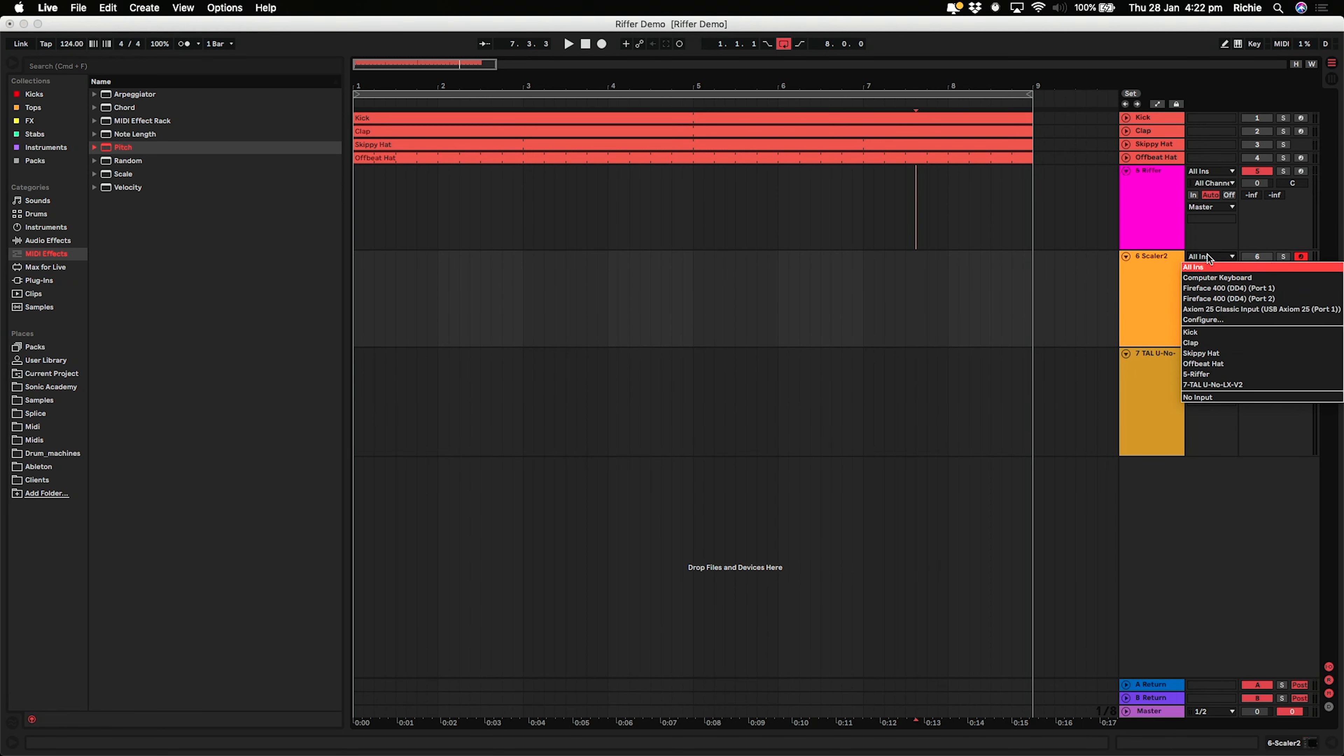
click(1215, 374)
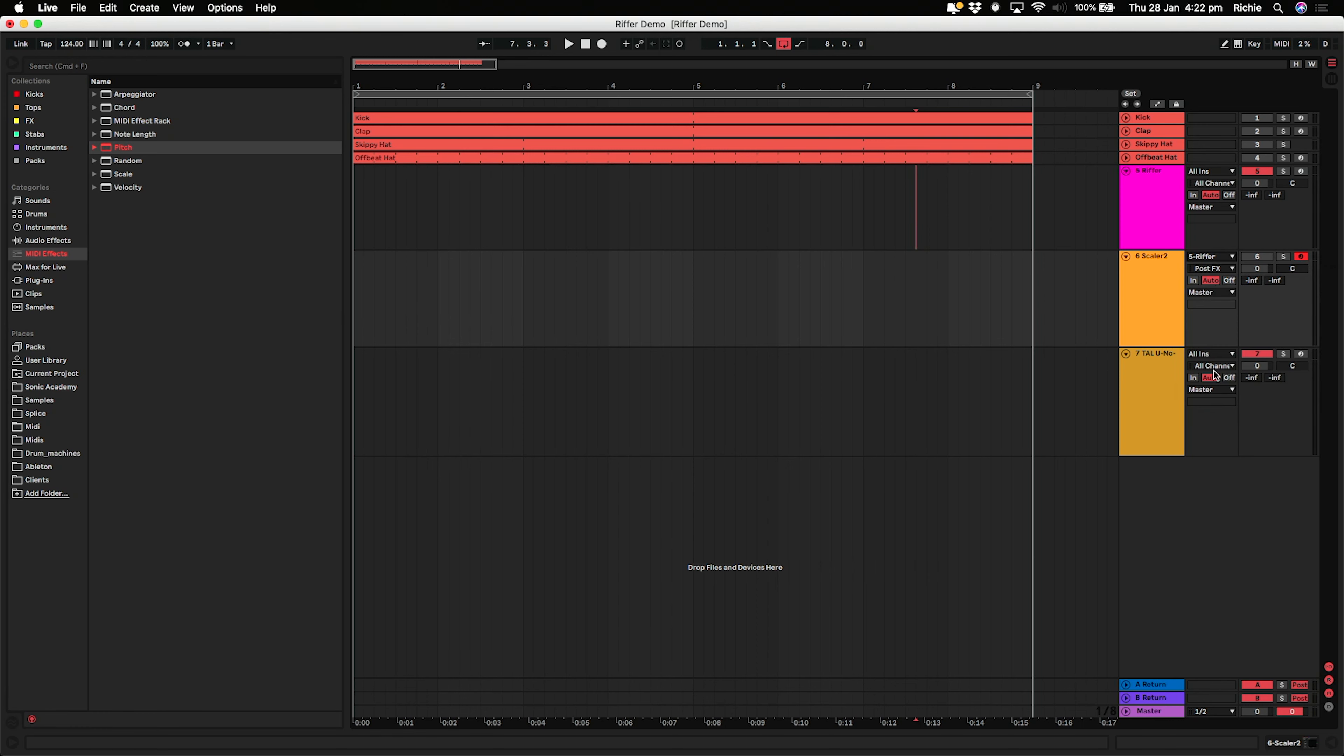
click(1212, 268)
click(1209, 306)
click(1194, 281)
- Route the TAL U-No-LX track's MIDI input from 6-Scaler2 using the Scaler2 device output, with monitoring set to In
click(1153, 394)
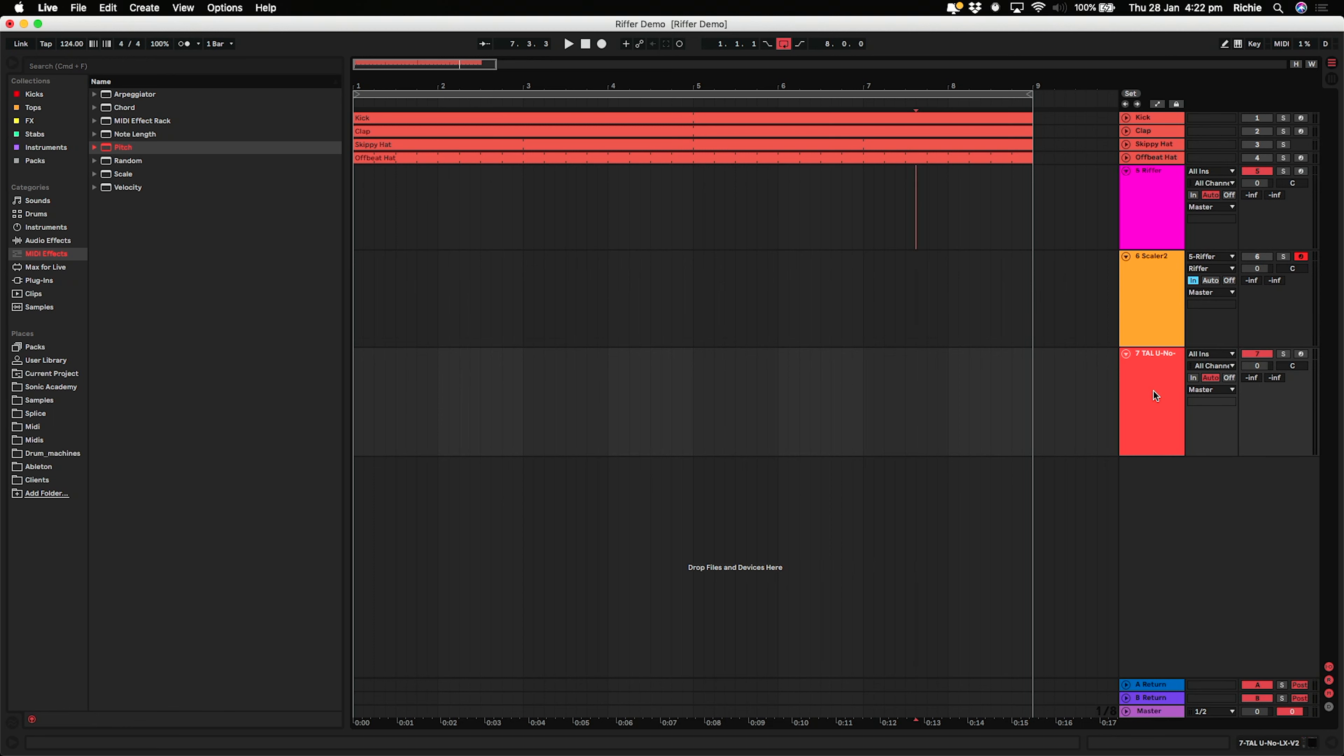
click(1216, 354)
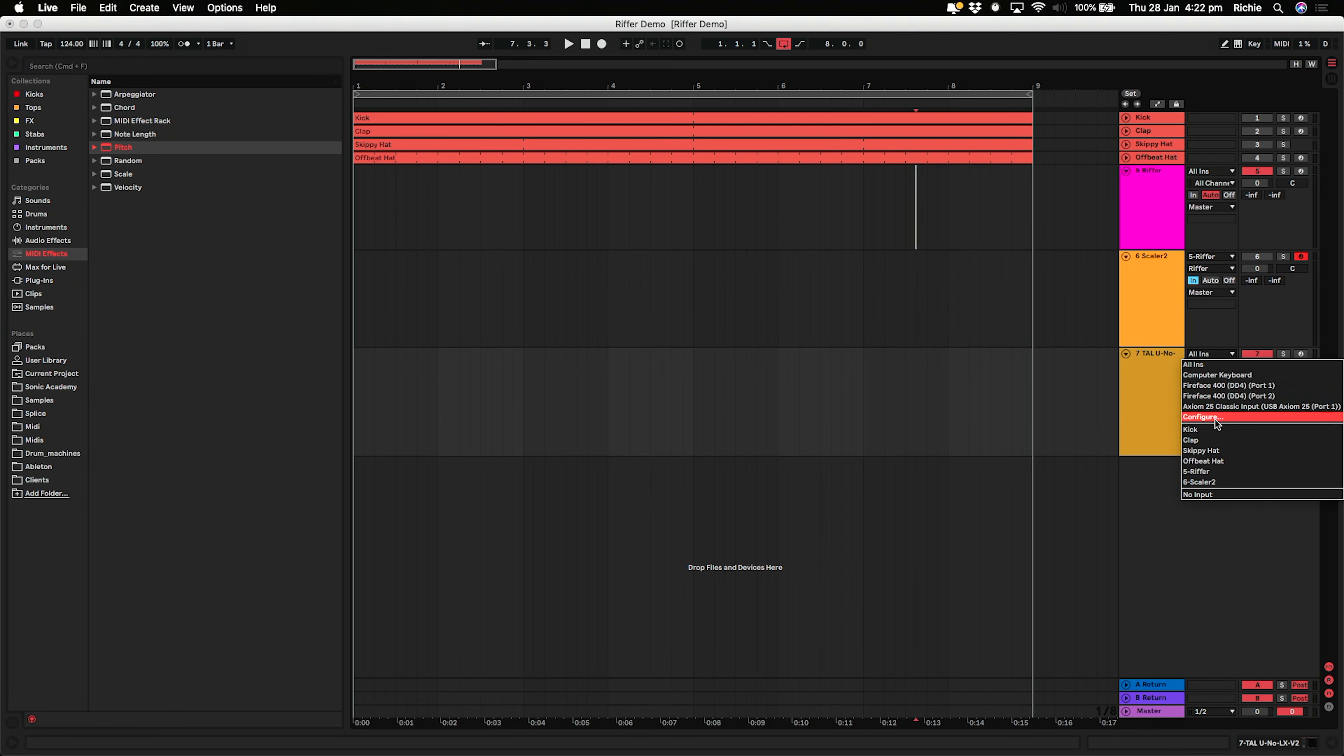
click(1221, 482)
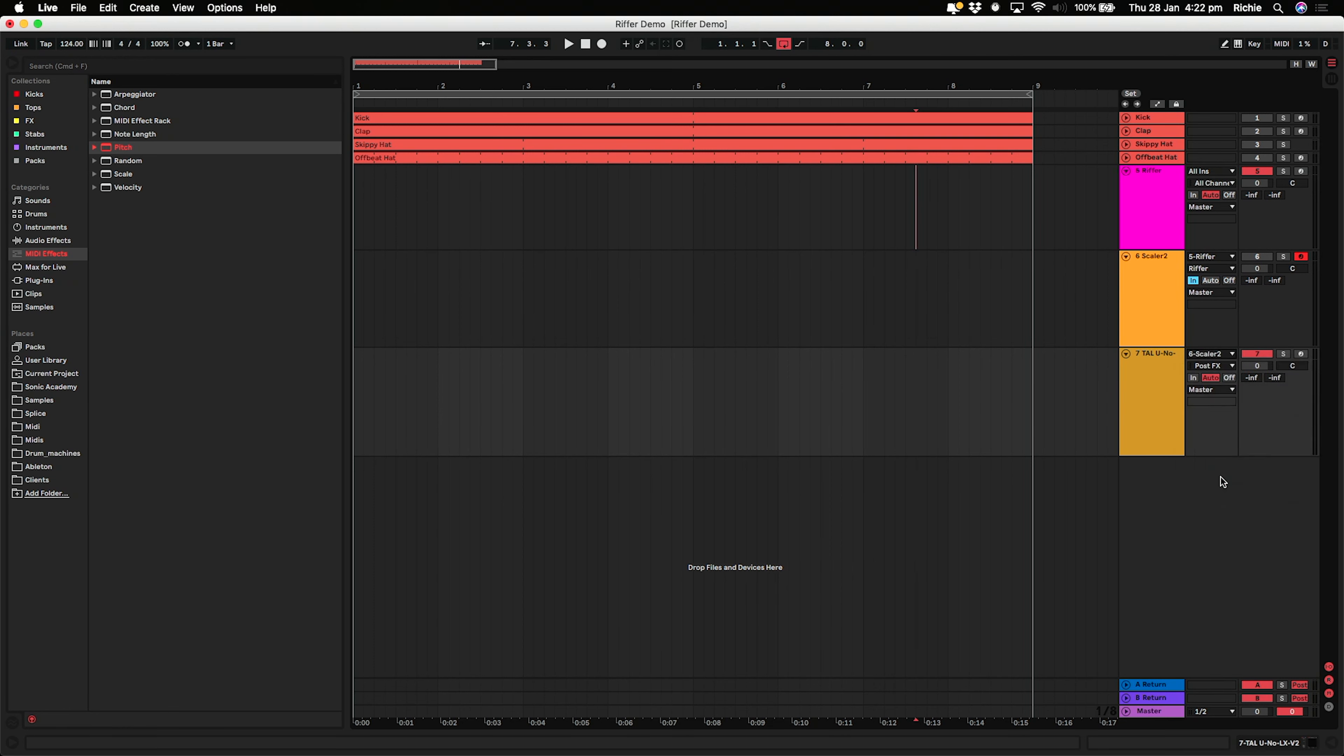
click(1196, 367)
click(1202, 399)
- Open the Scaler2 plugin on its track and audition the B min7(b5) b9 and C maj9 chords
click(1143, 305)
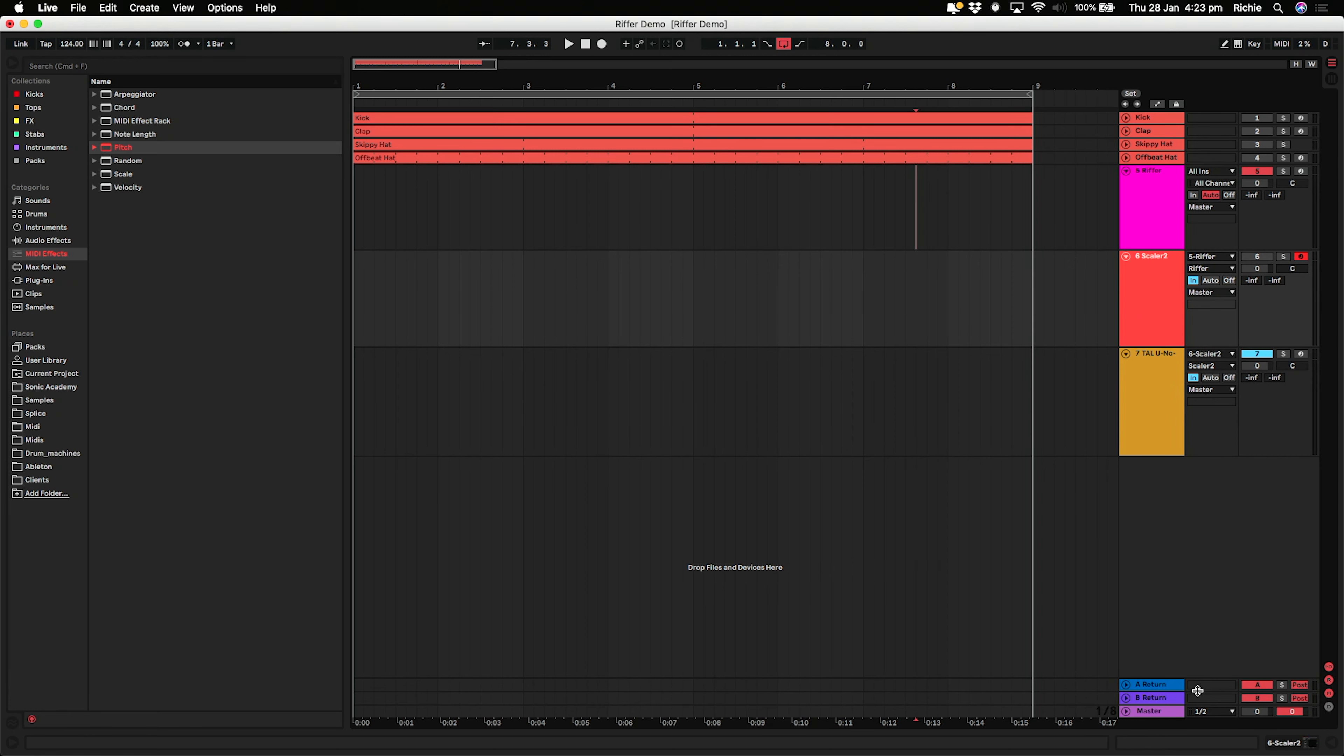
click(1265, 744)
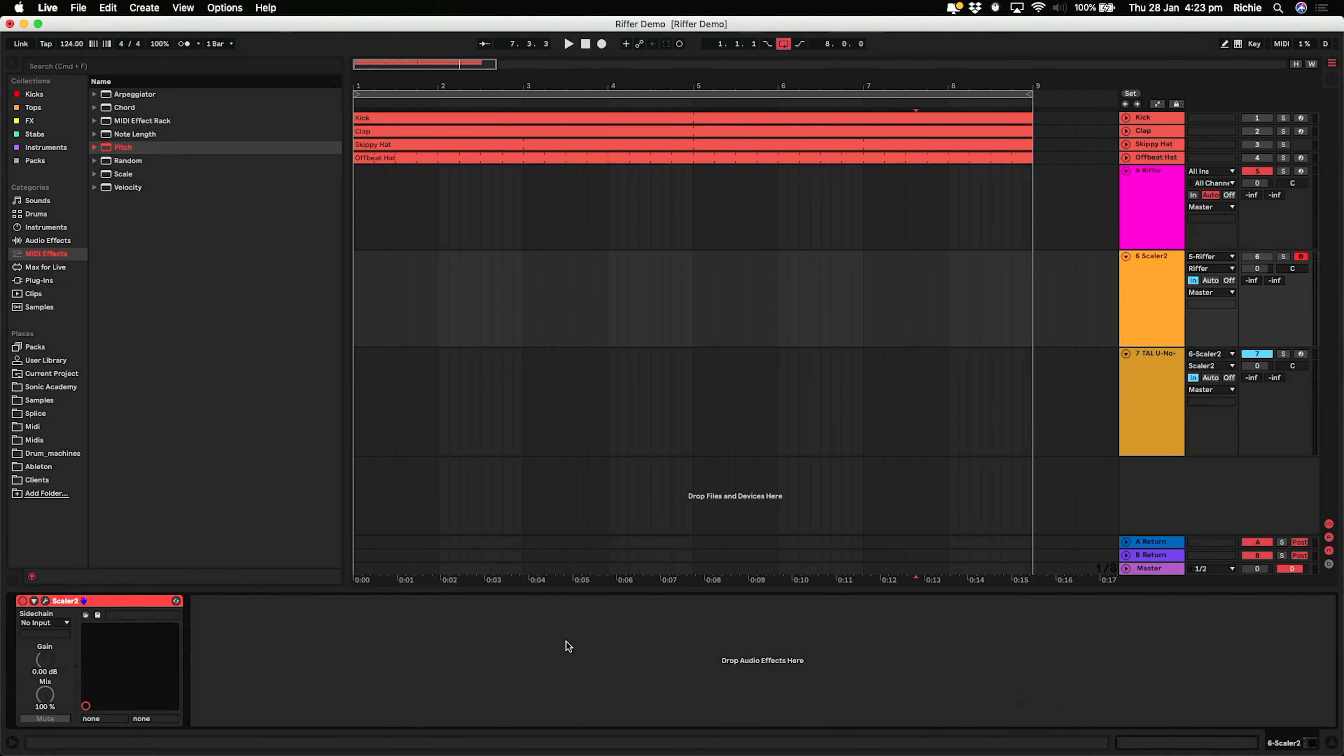
click(46, 602)
click(393, 476)
click(458, 476)
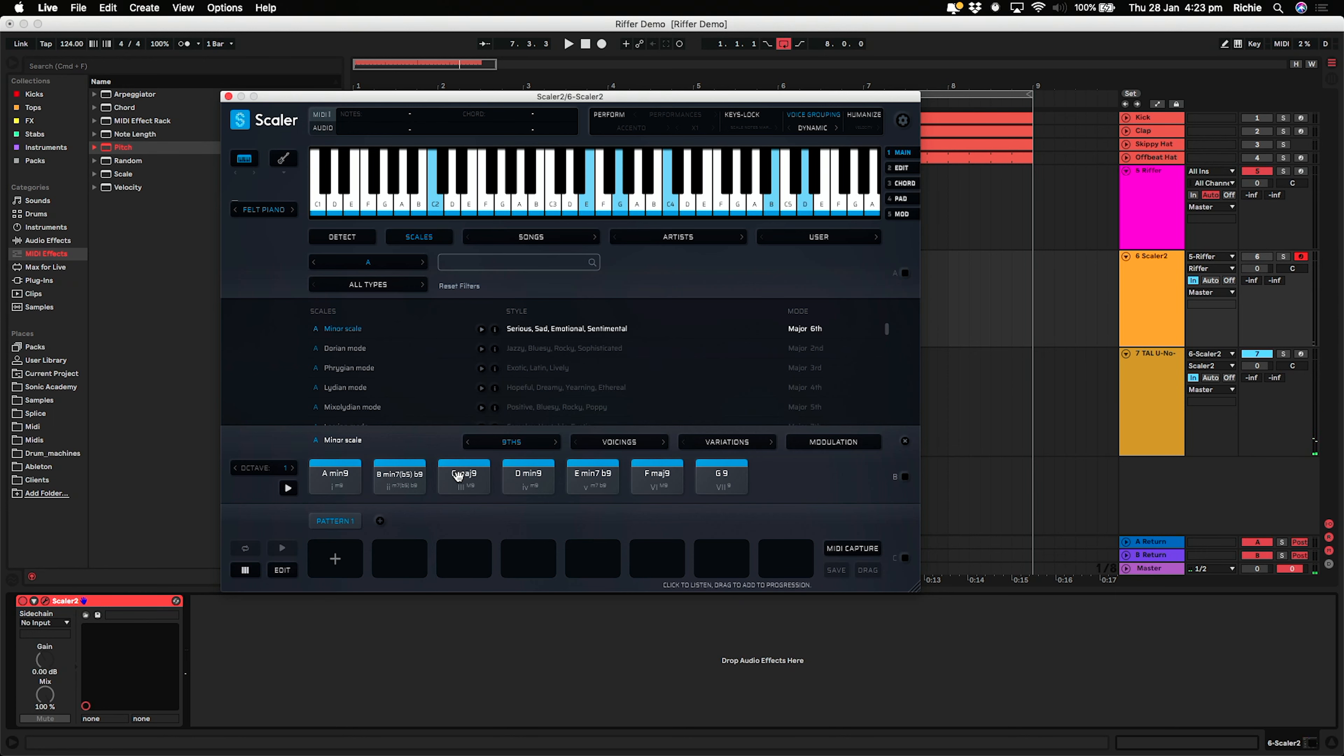
- Build a progression in Pattern 1 from the A min9, D min9 and F maj9 chords of the A minor scale
click(339, 473)
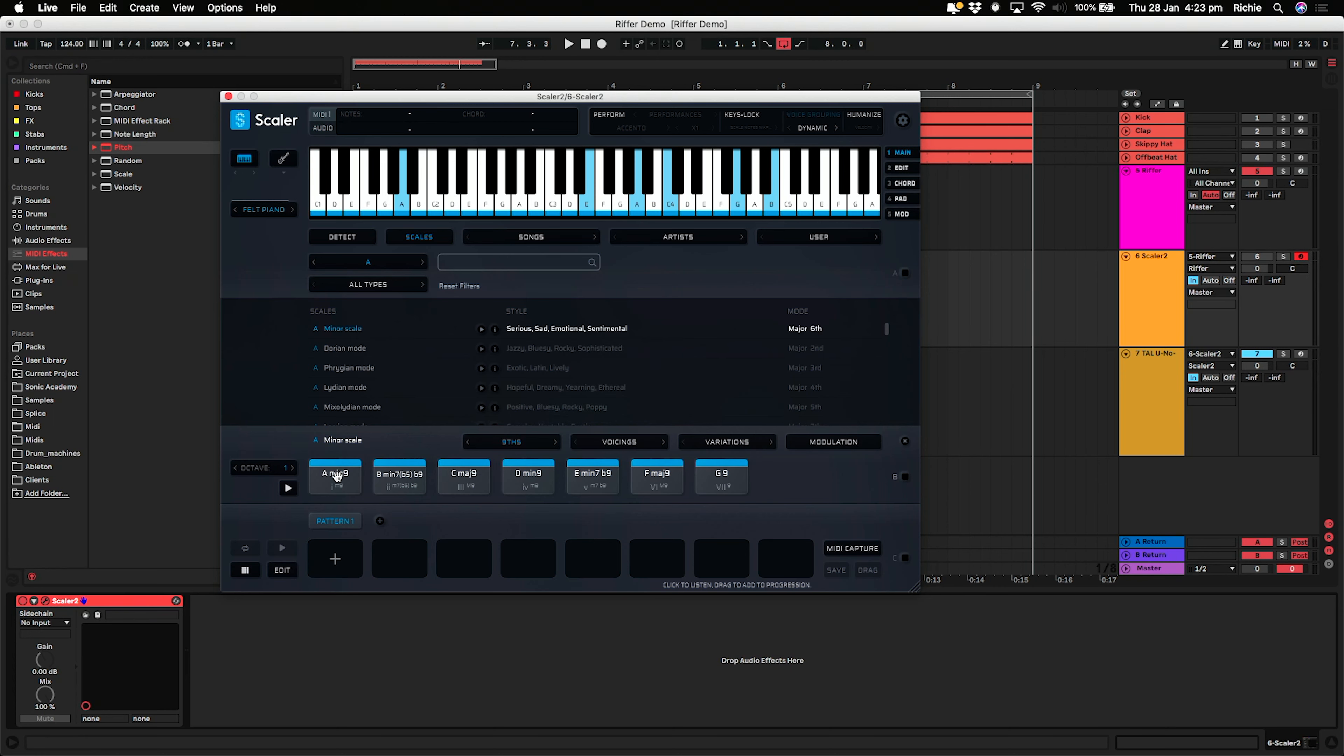
drag(332, 472, 335, 557)
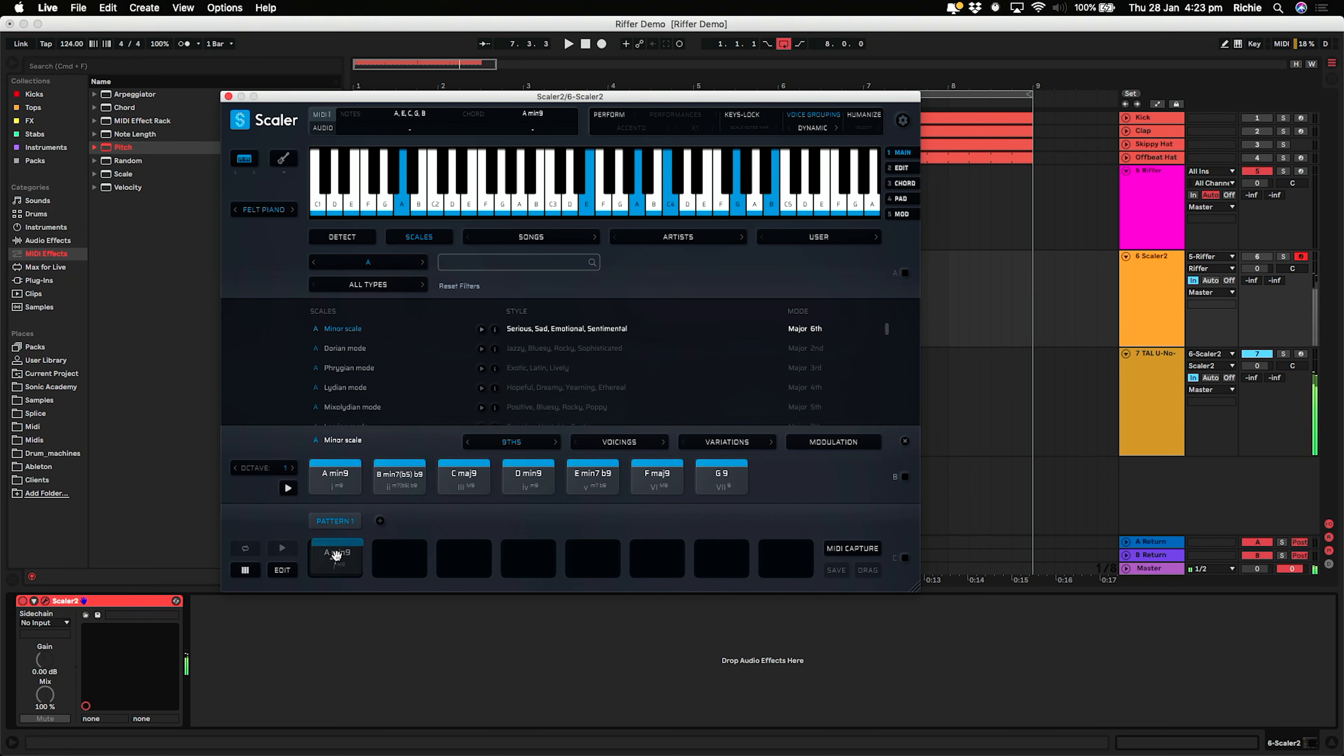
click(524, 476)
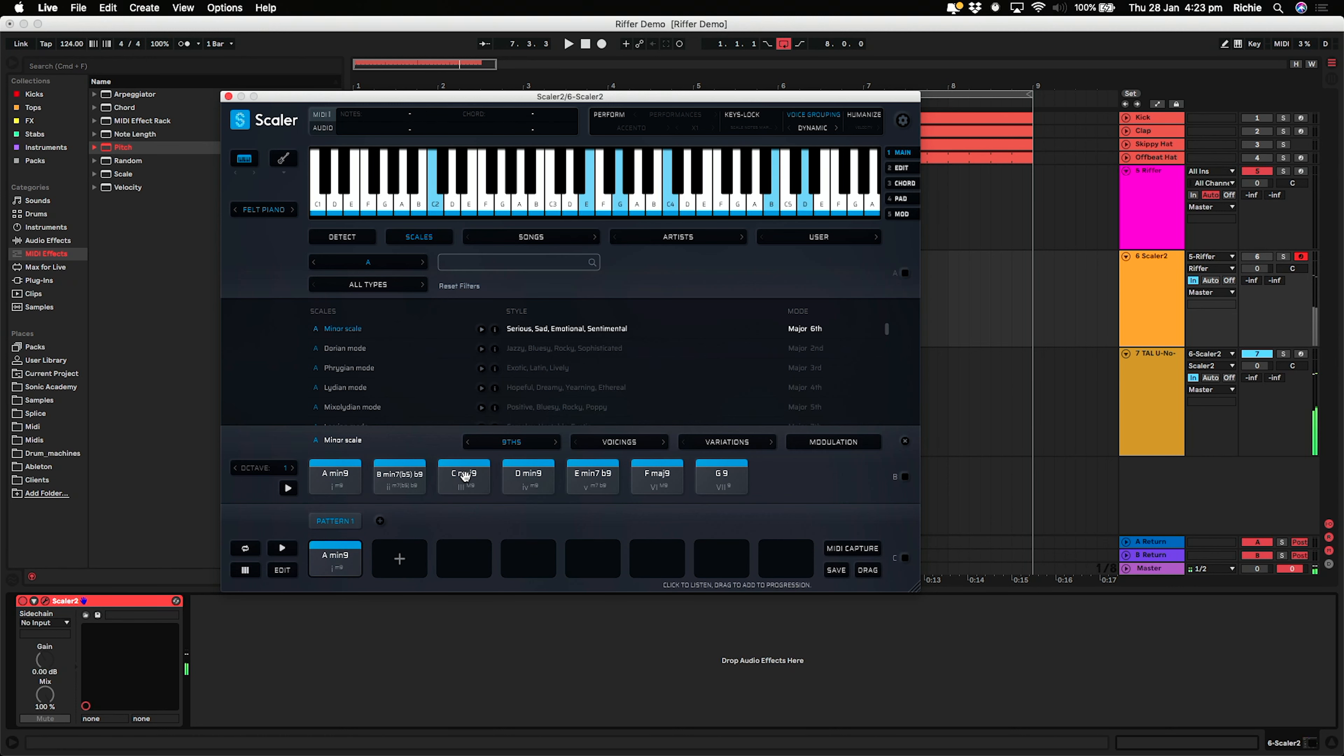
drag(523, 476, 410, 559)
click(658, 484)
drag(658, 484, 466, 556)
- Audition the three progression chords, bind the progression row (C) to MIDI notes, and reposition the Scaler window
click(336, 561)
click(396, 557)
click(464, 556)
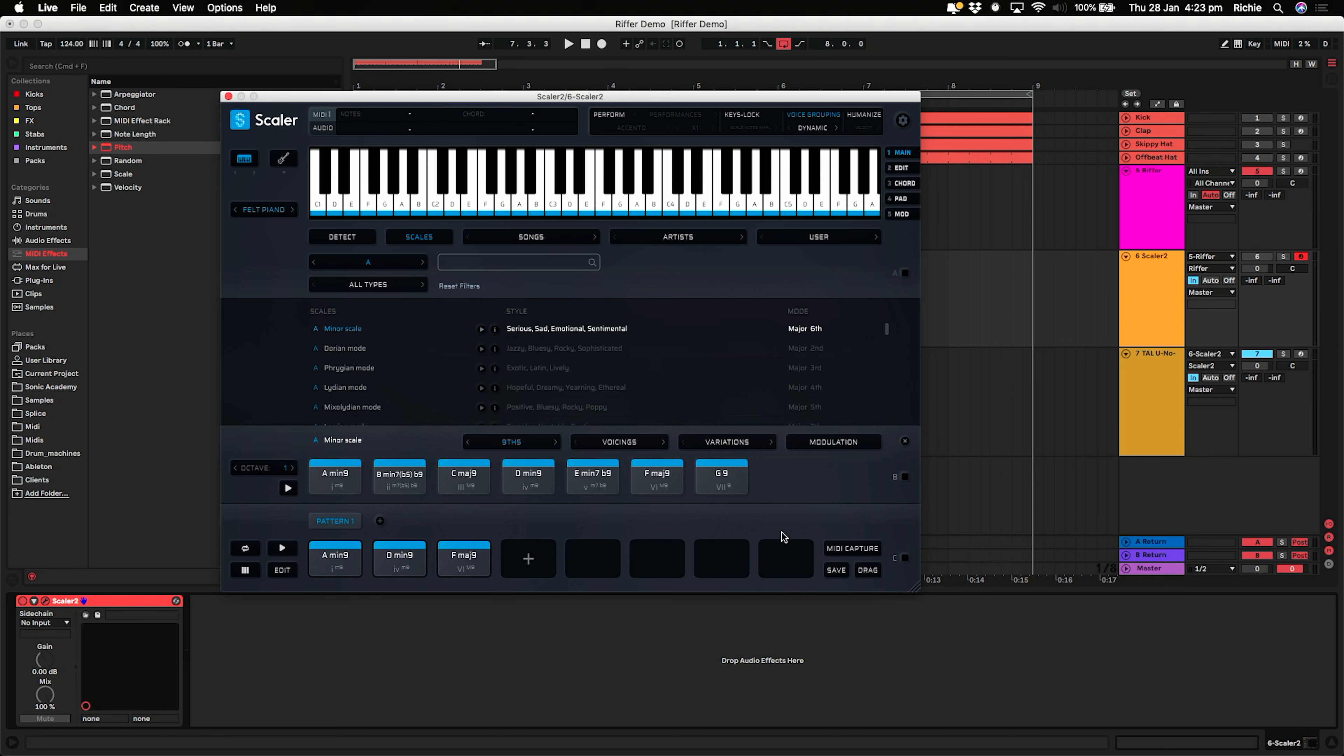
click(905, 559)
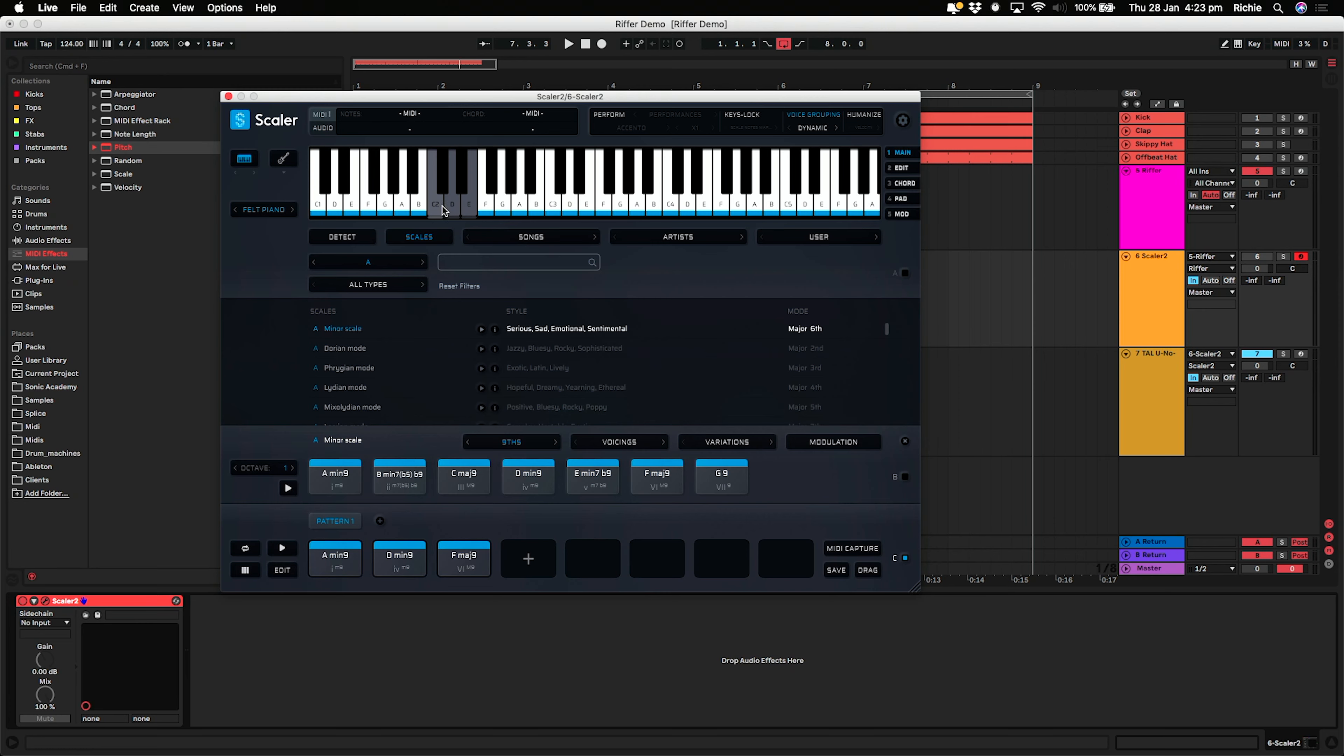
drag(506, 97, 537, 205)
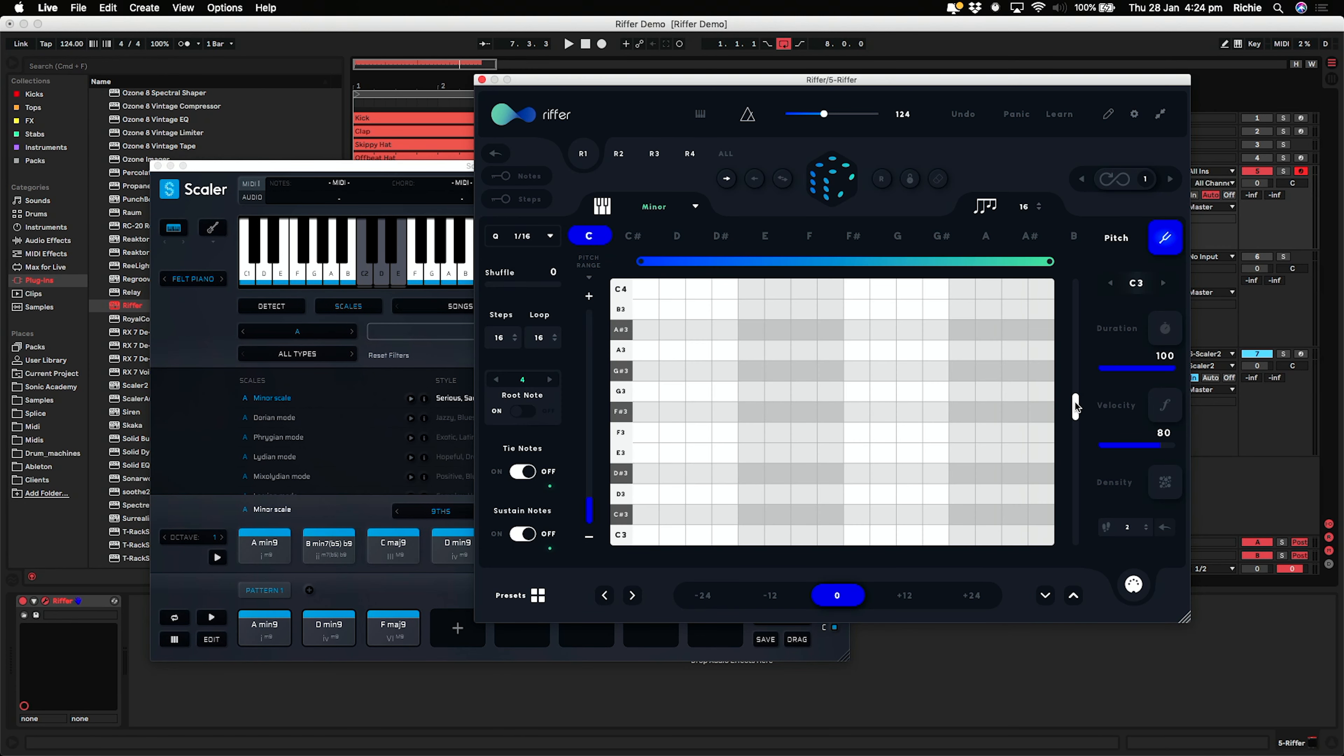
- Narrow Riffer's pitch range to C2–E2 and change its scale to Major in C
drag(1075, 403, 1073, 429)
drag(590, 504, 592, 514)
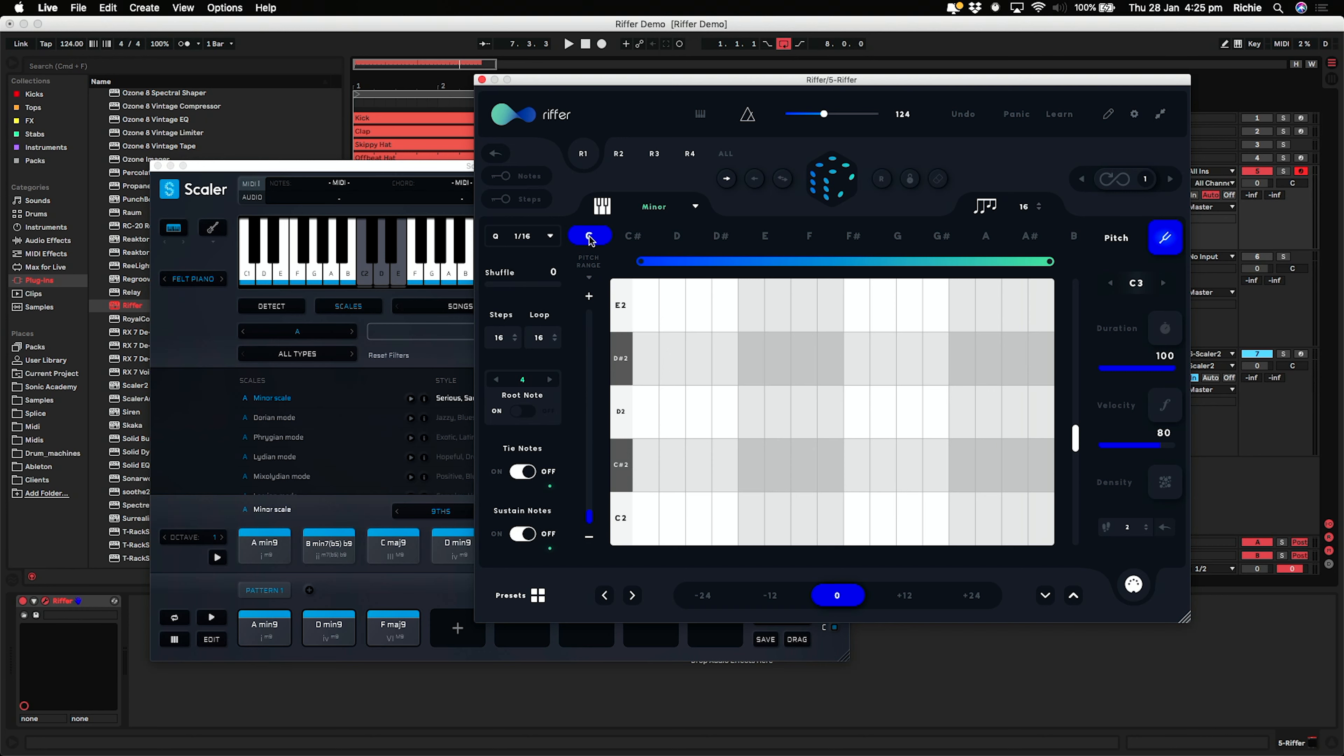
click(695, 206)
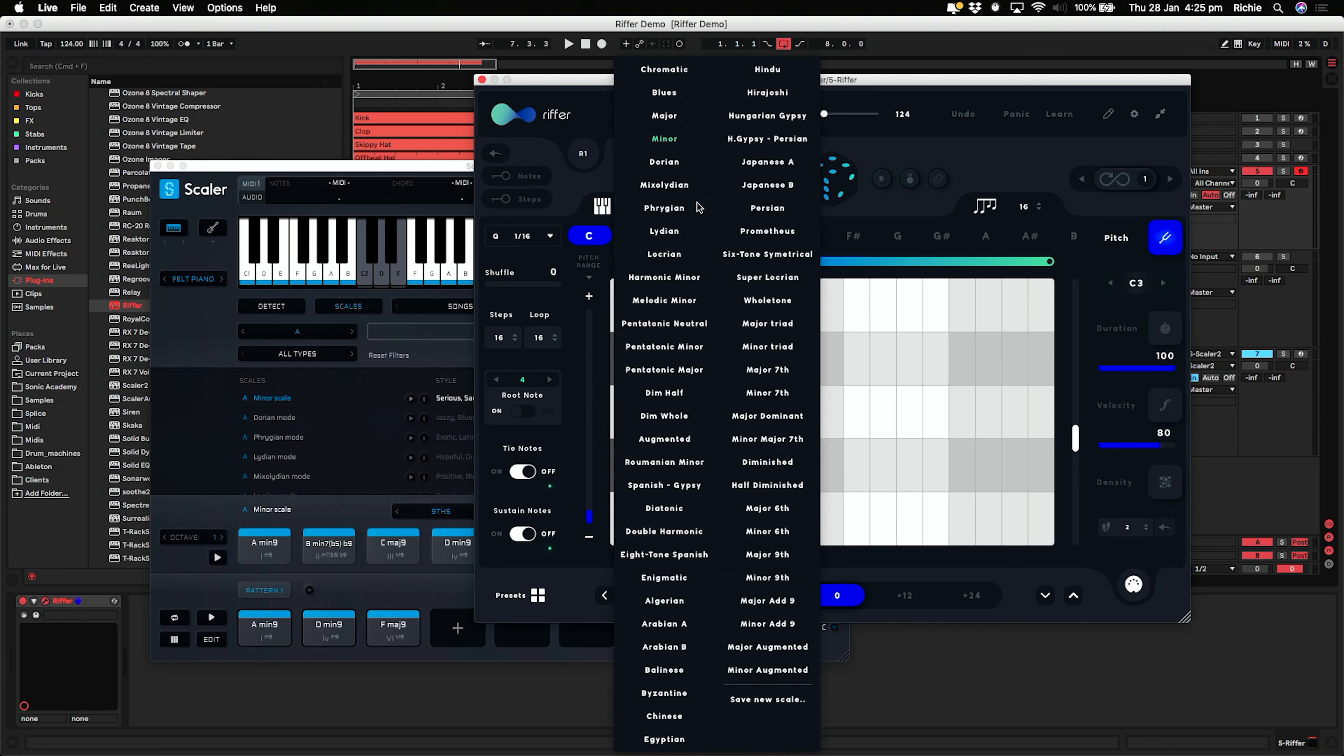
click(675, 125)
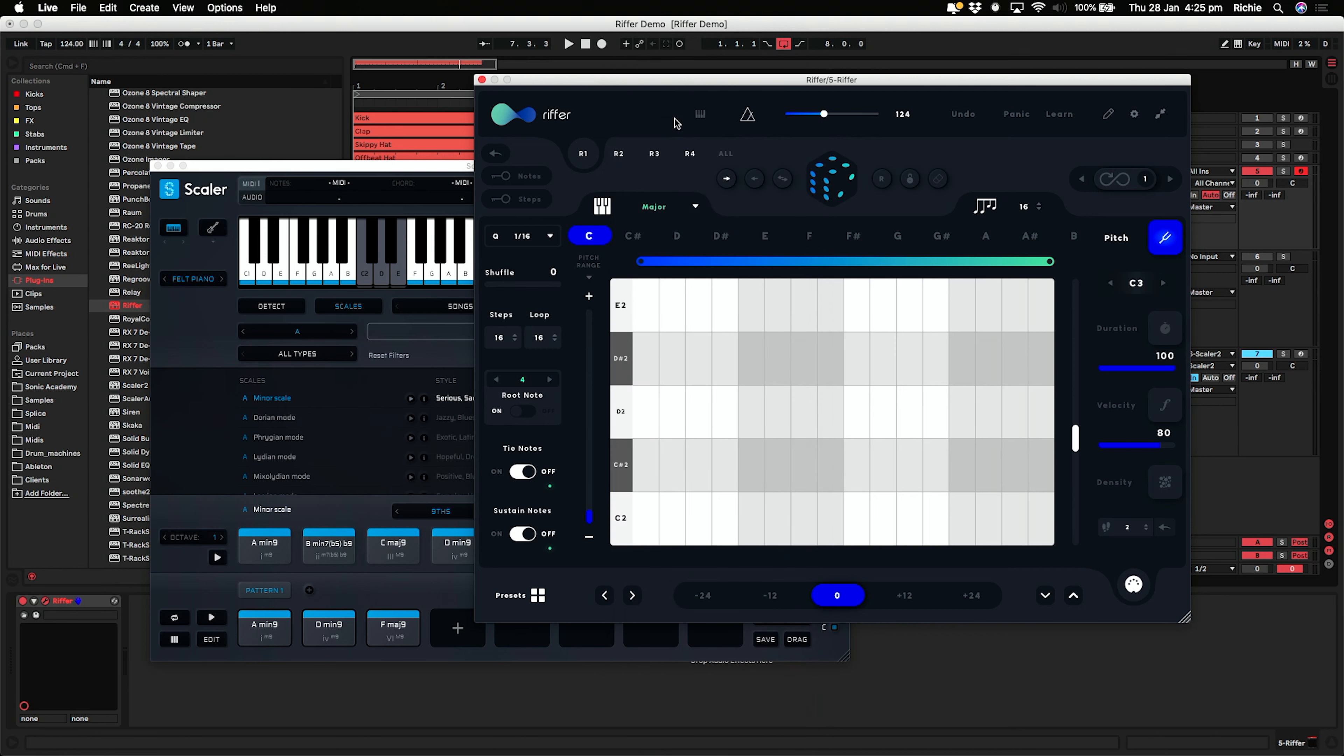
- Randomize and play the riff, set the number of notes to 6, and randomize and audition it again
click(840, 179)
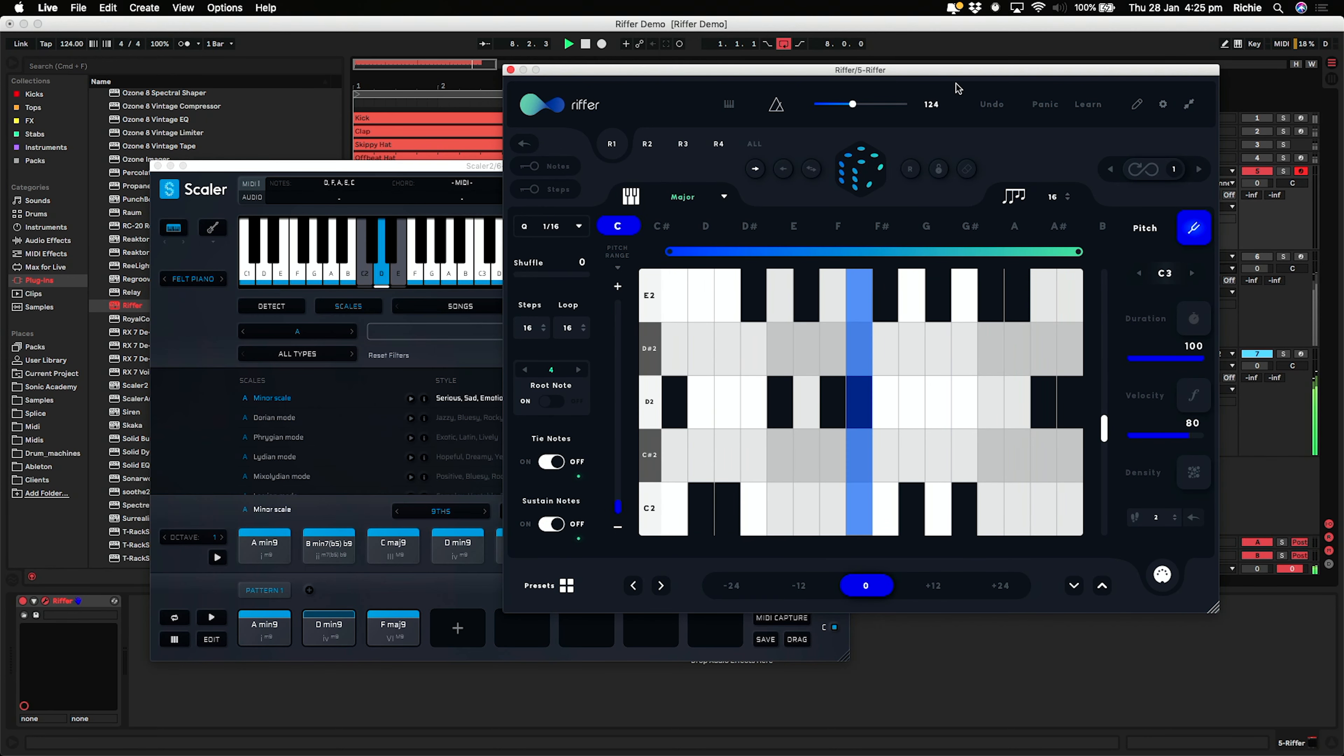
key(space)
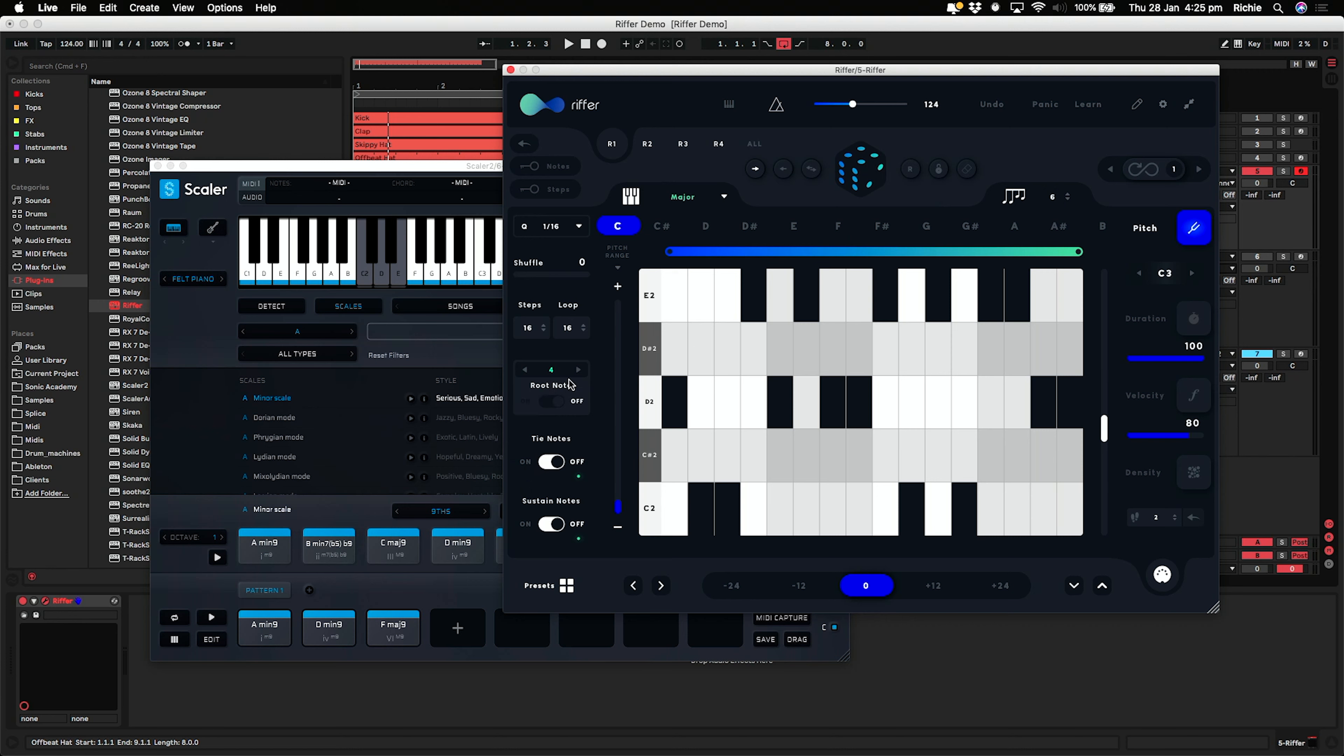
click(866, 170)
key(space)
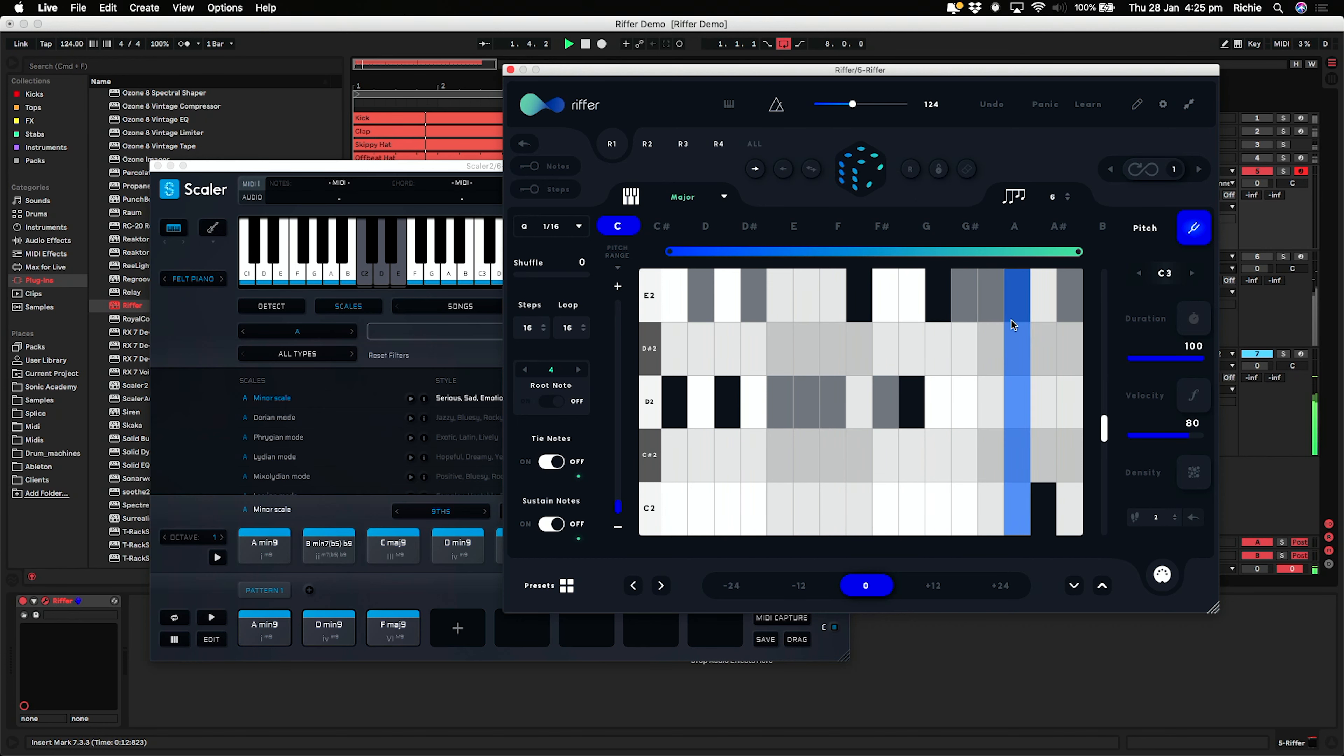
key(space)
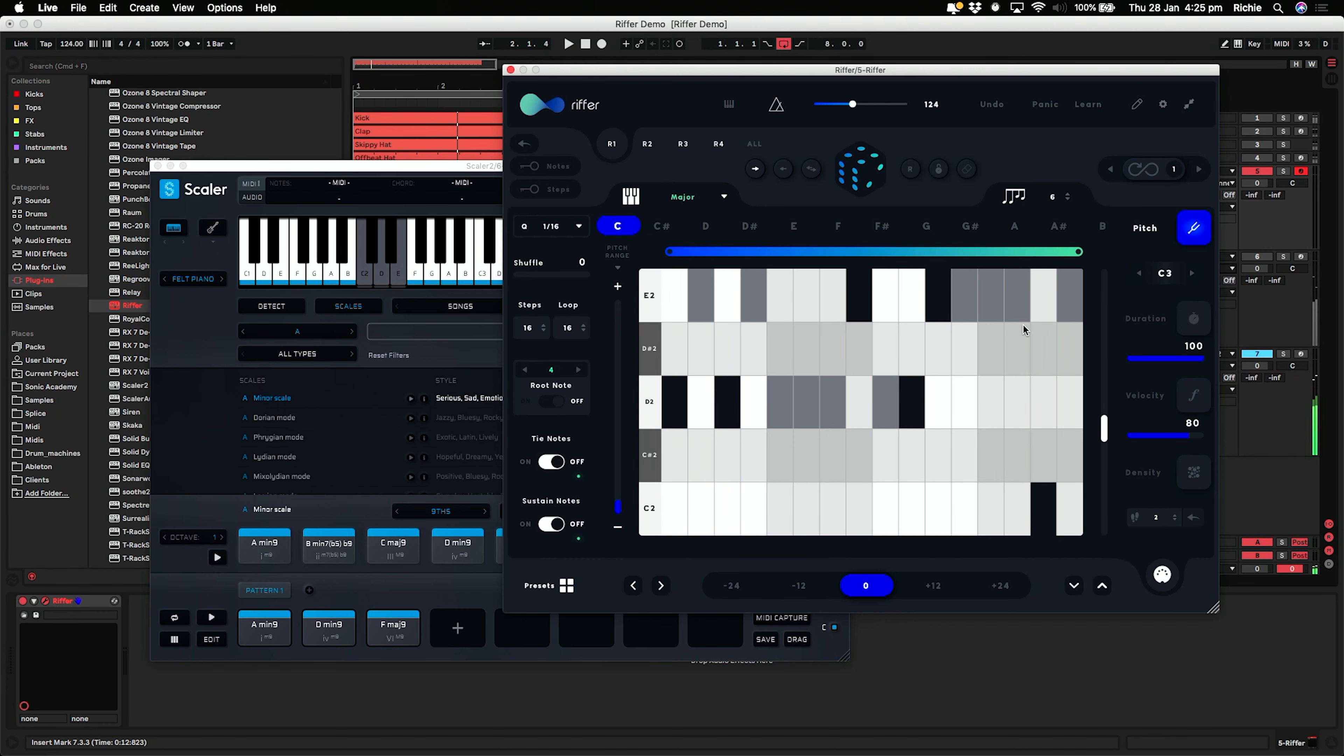
- Set the note density to 1 on every step of the riff and lock the density
click(1193, 473)
mouse_move(732, 416)
mouse_down()
mouse_move(747, 570)
mouse_move(1078, 574)
mouse_up()
click(939, 169)
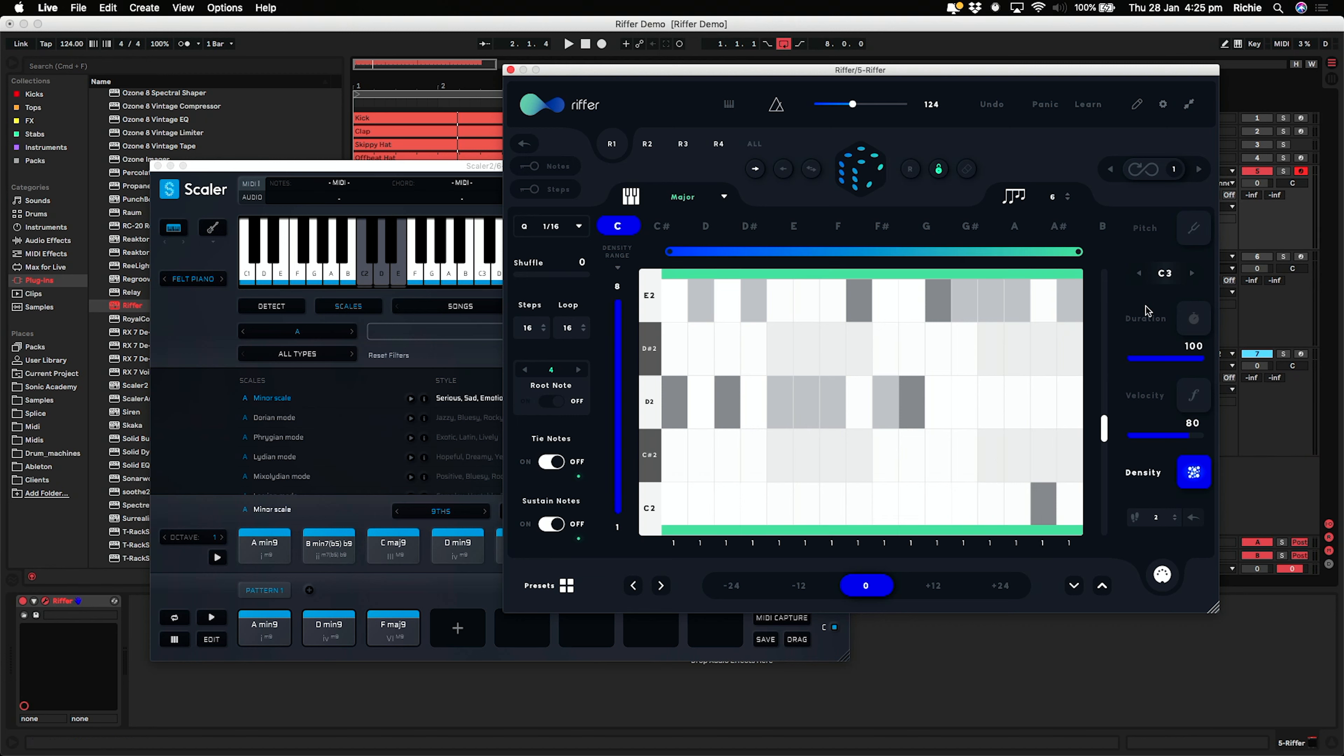
- Set the velocity and the duration of every step to 100 and lock both parameters
click(1193, 395)
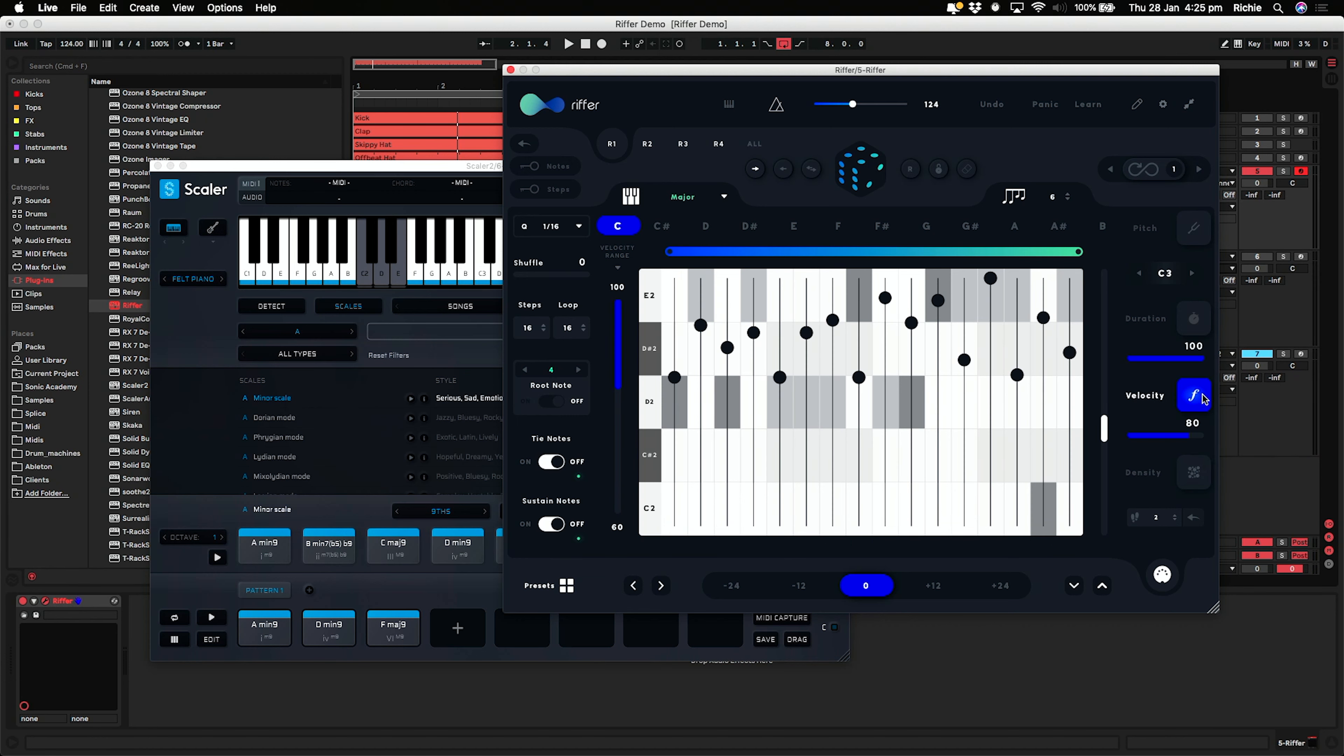
click(1201, 437)
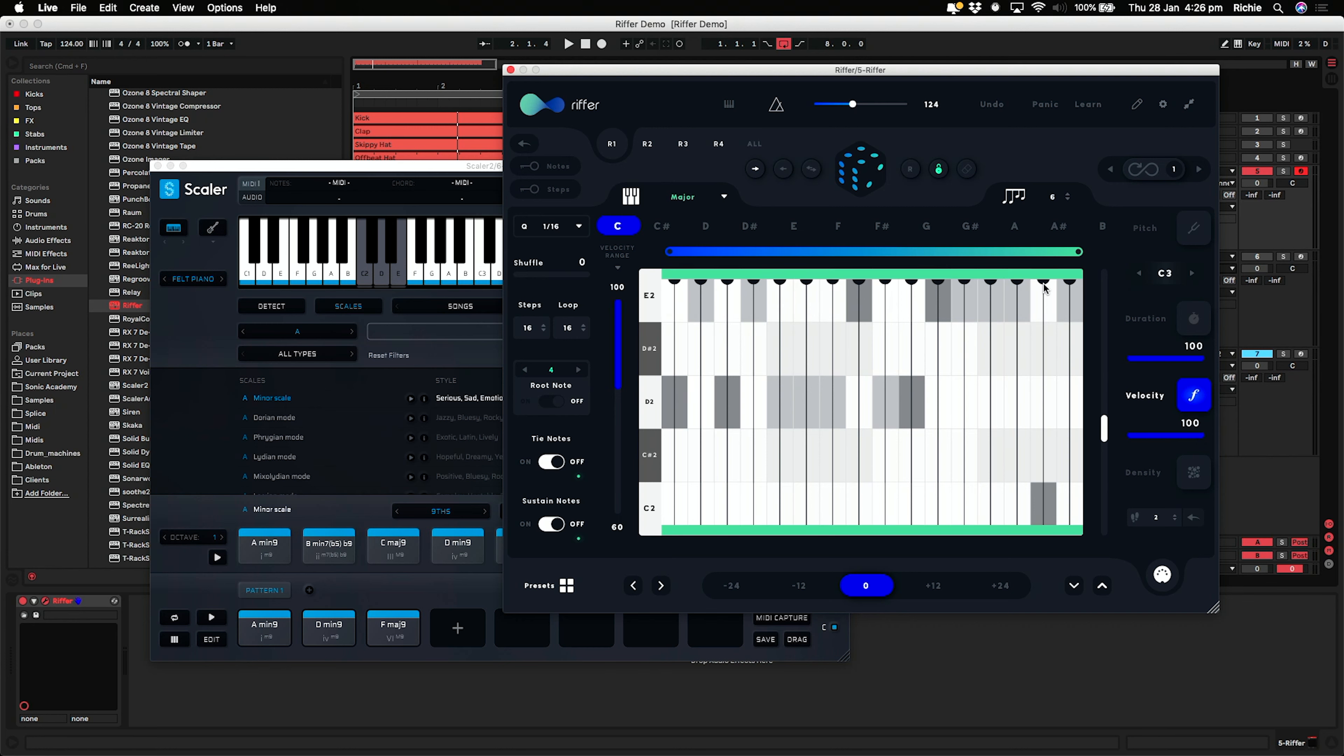
click(1193, 321)
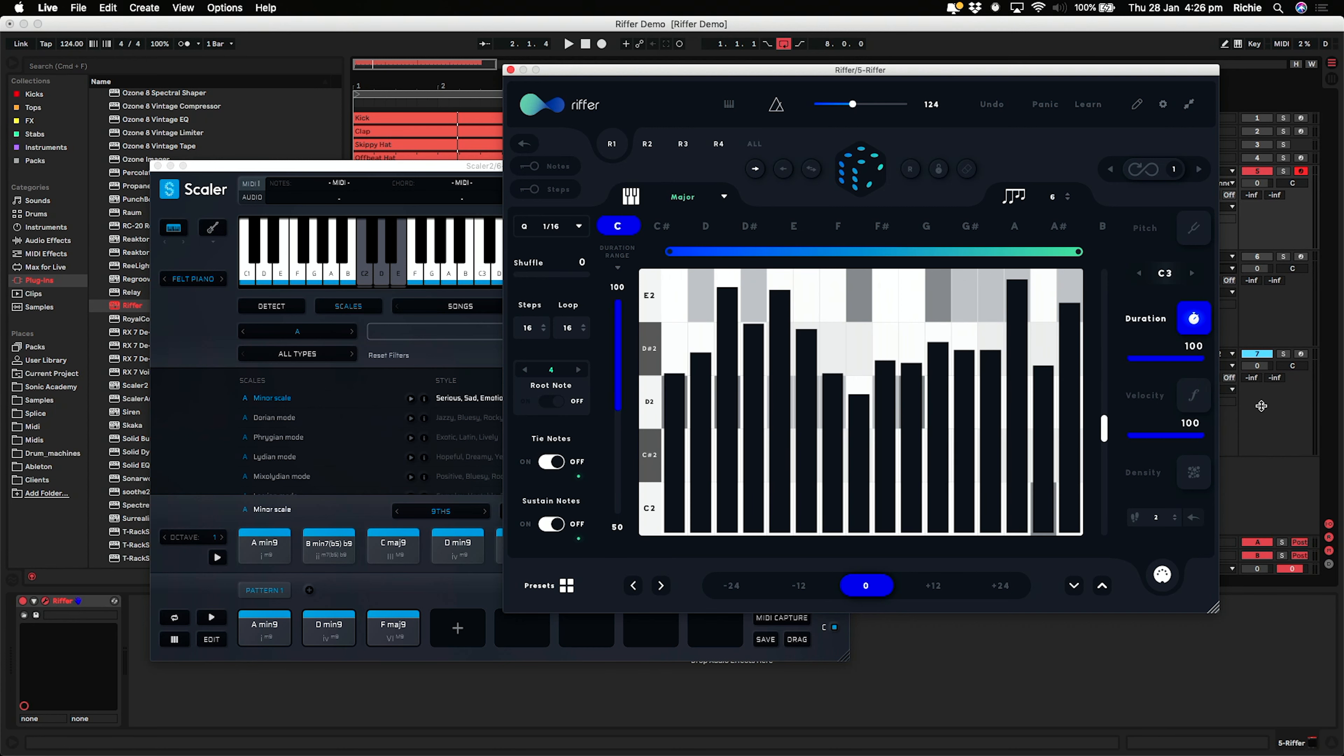
click(1193, 364)
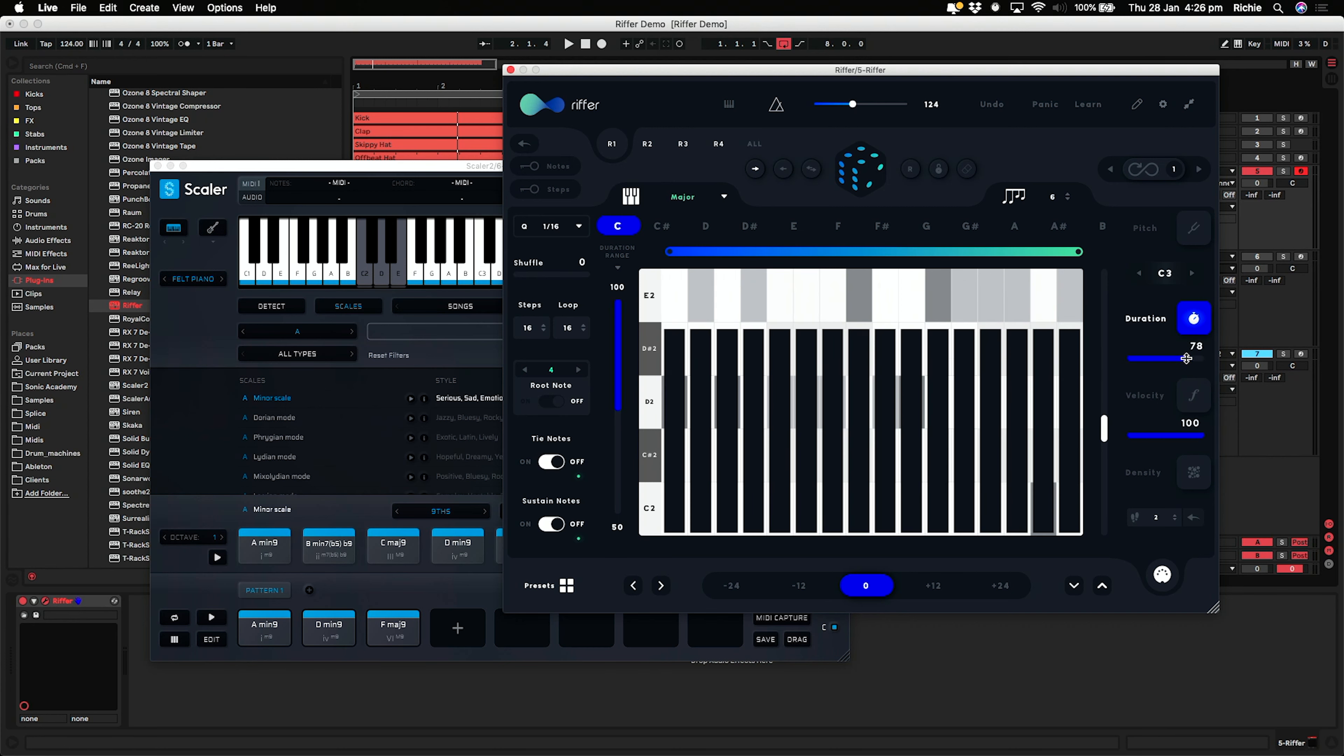
click(937, 170)
- Return to pitch editing, randomize and play the riff, and set Shuffle to 70
click(1192, 228)
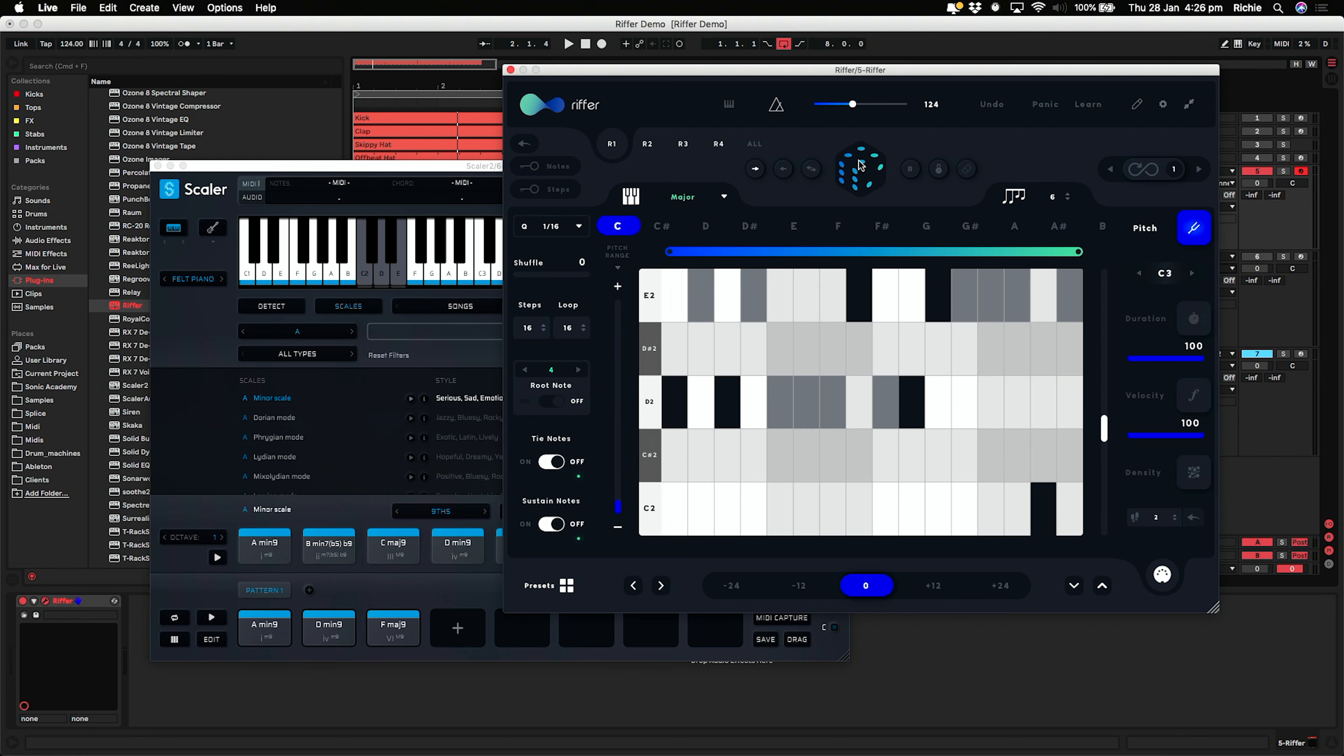
click(861, 167)
key(space)
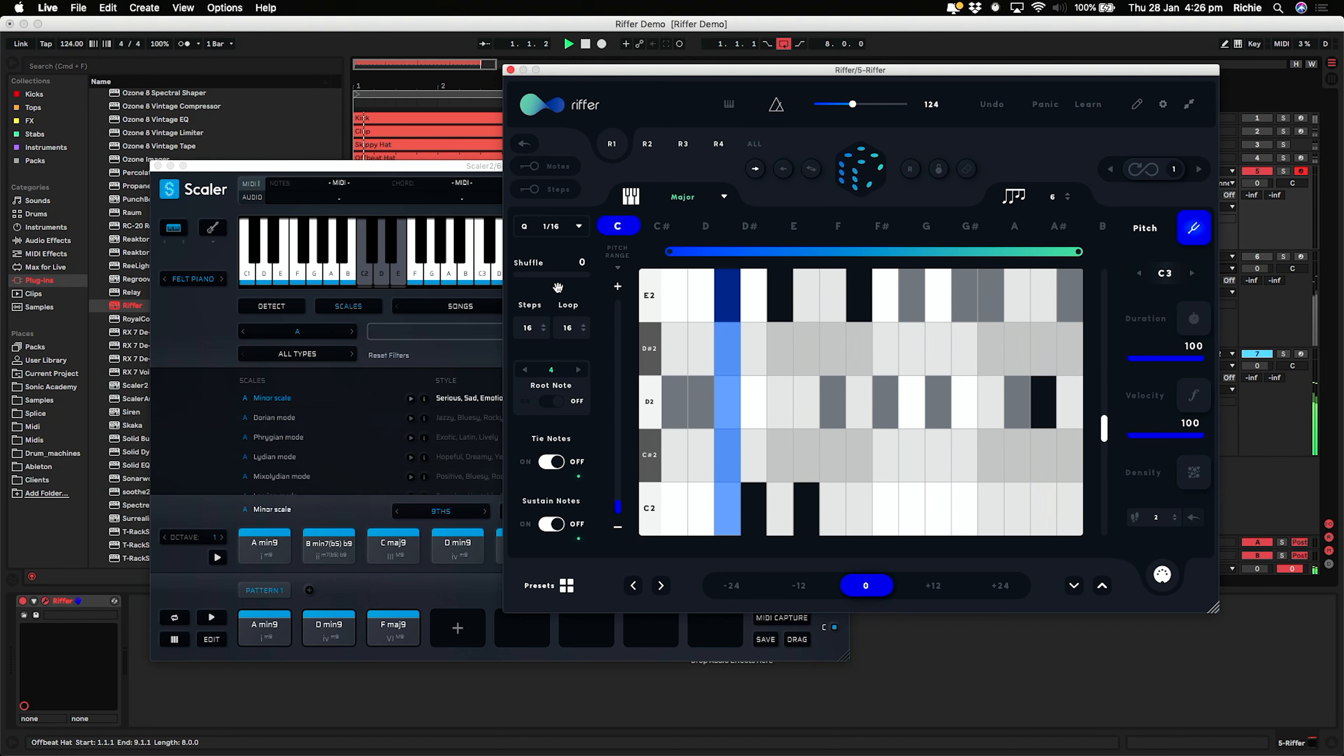
drag(551, 275, 567, 273)
- Reposition the Riffer window, activate the Kick, Clap, Skippy Hat and Offbeat Hat tracks, and play the riff with the drums
drag(718, 71, 484, 150)
key(space)
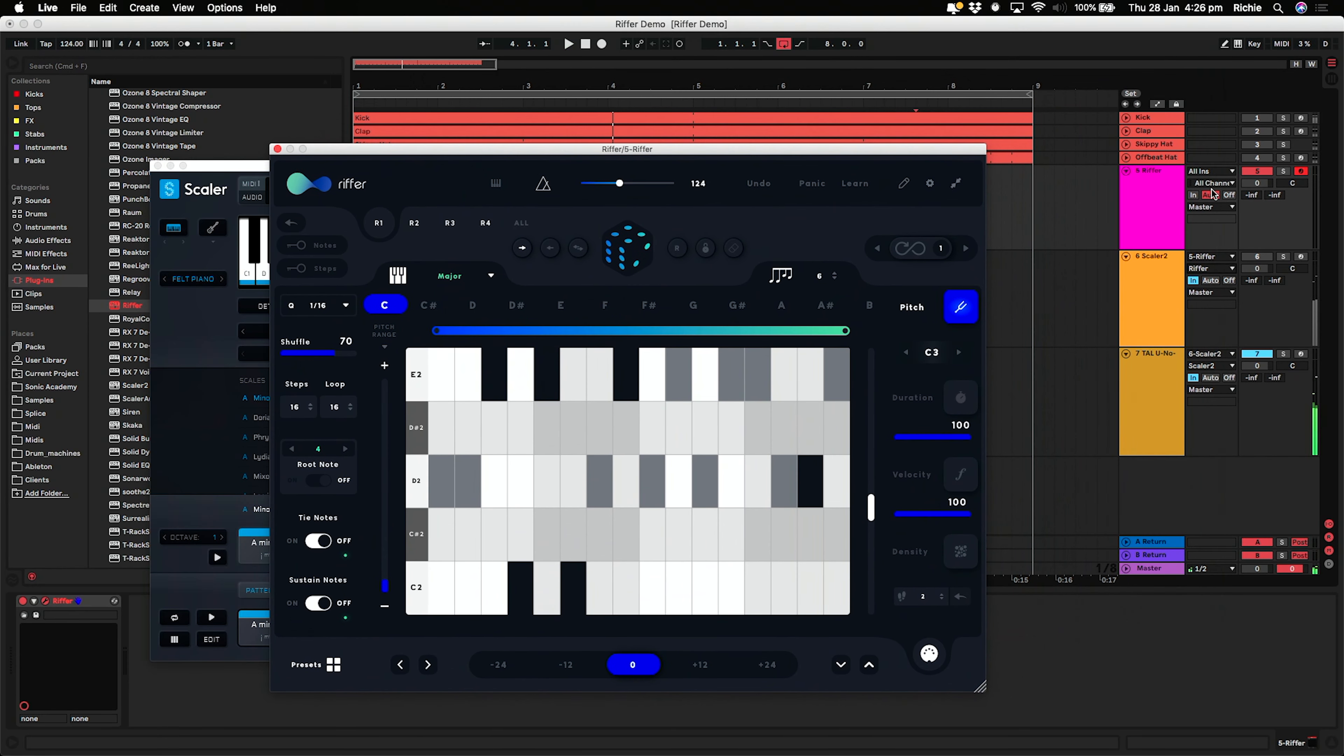
drag(614, 150, 855, 108)
key(space)
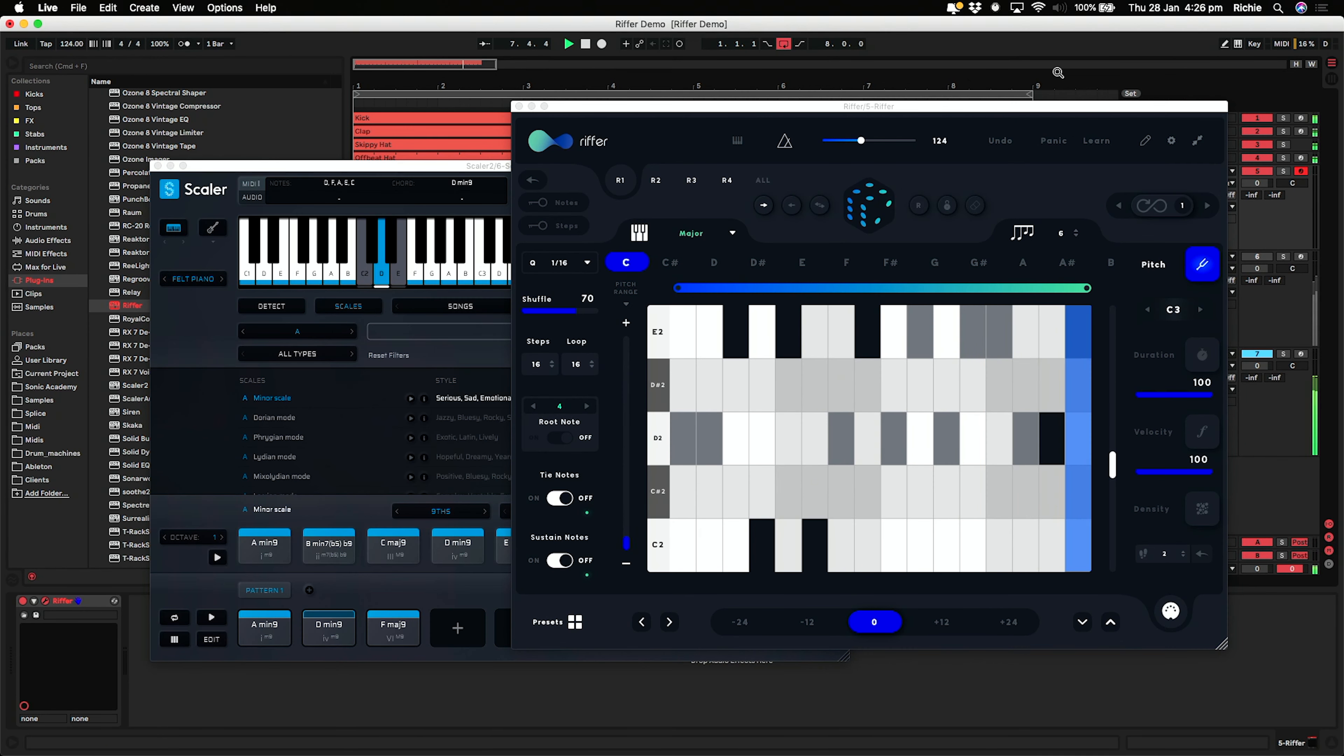
- Randomize the riff twice while it plays along with the drums
click(856, 108)
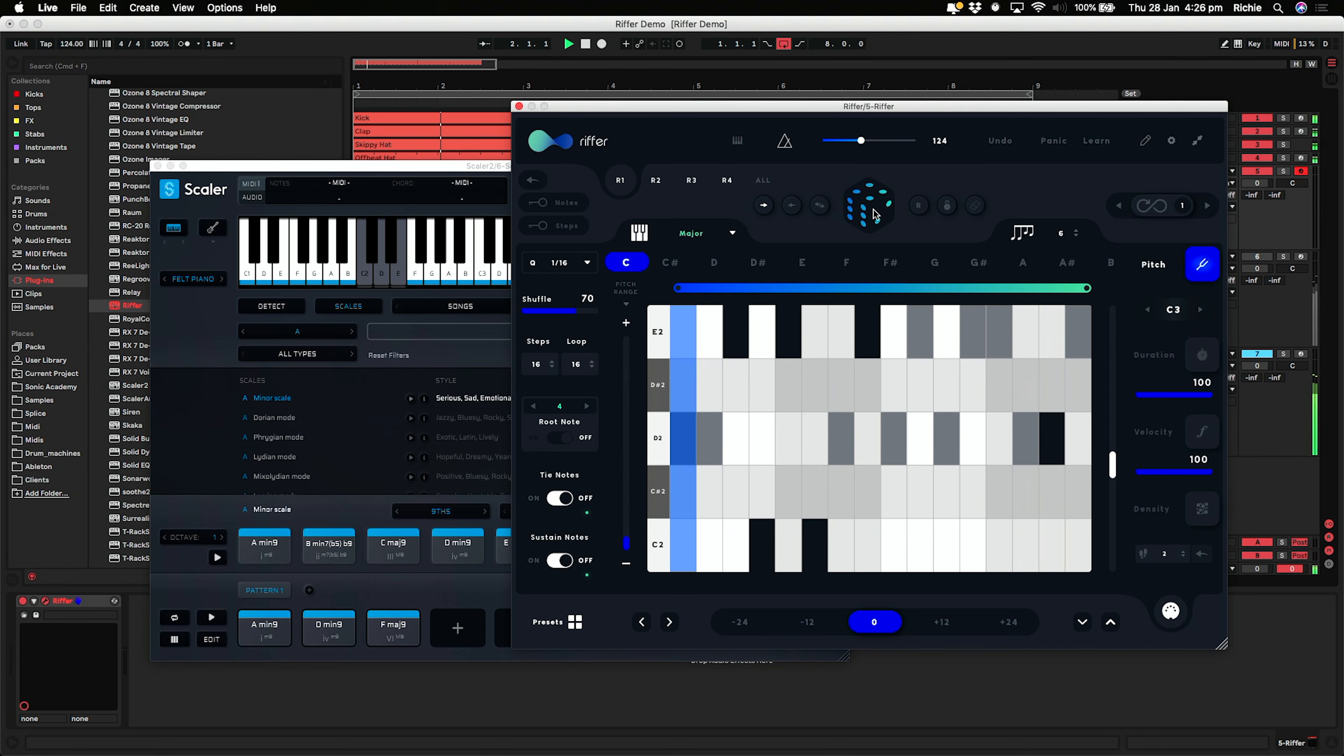
click(873, 215)
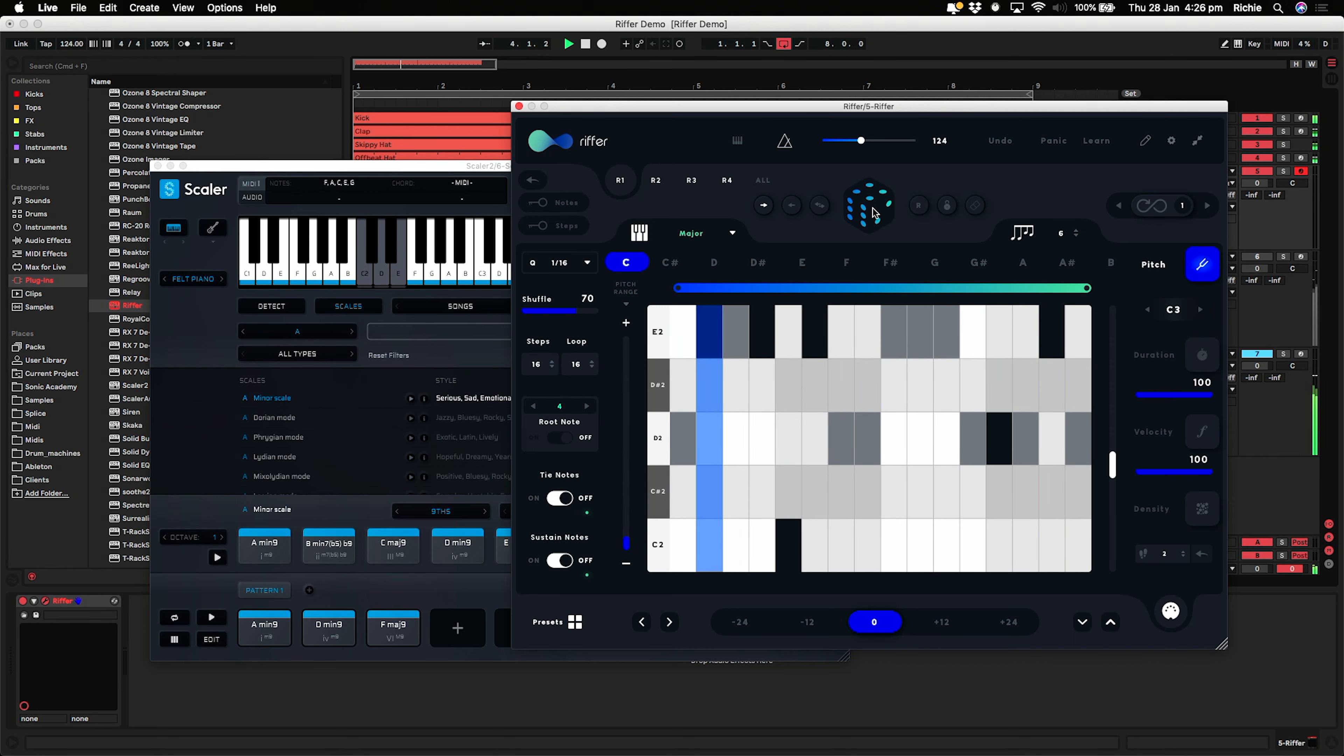
click(872, 208)
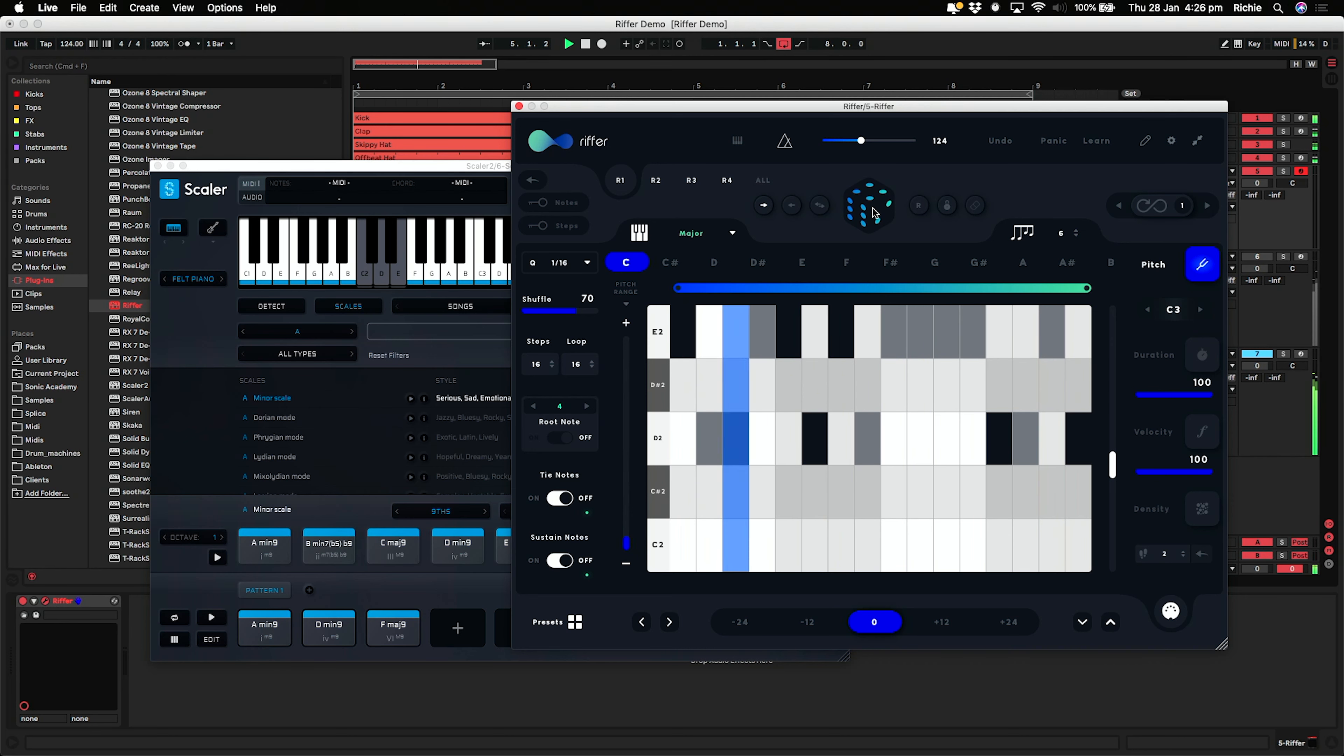
- Randomize the riff three more times while the drums play
click(873, 208)
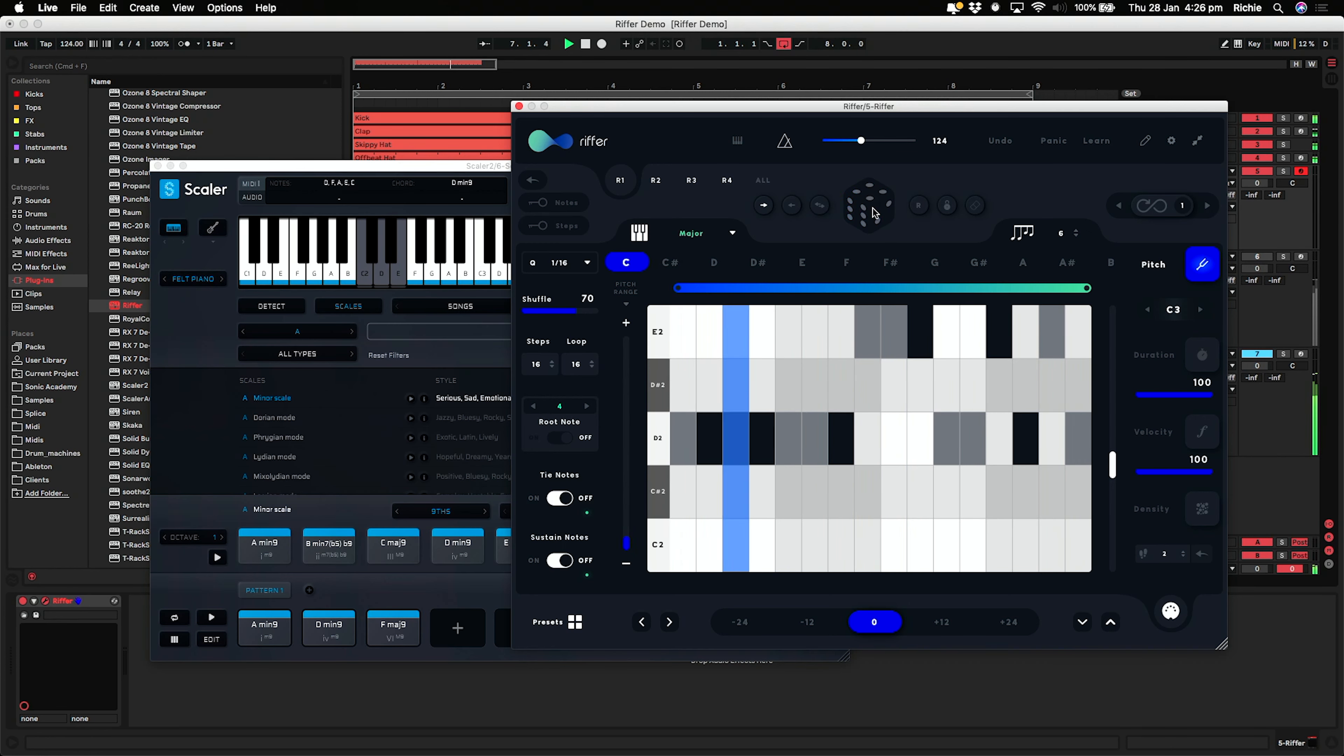
click(872, 208)
click(872, 208)
- Audition the F maj9, E min7 b9 and G 9 chords in Scaler2 and replace the pattern's third chord with A min9
click(418, 589)
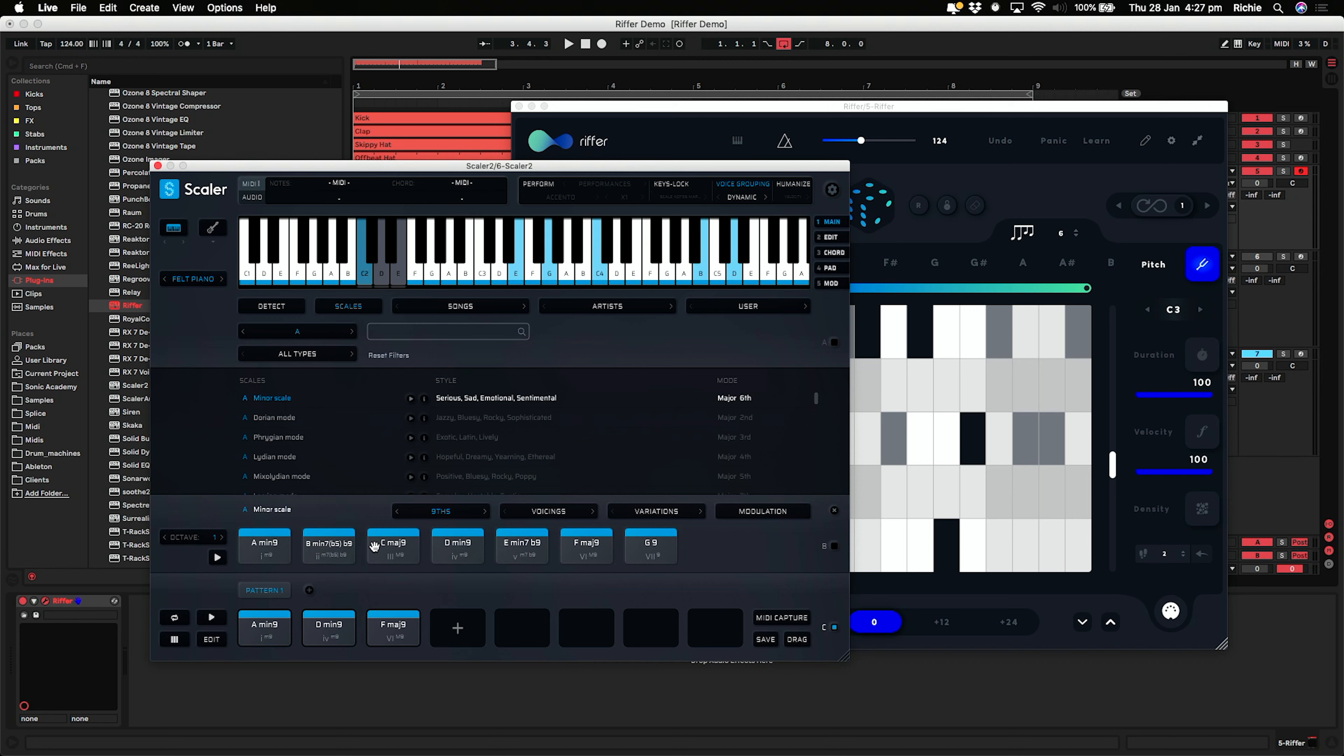
click(397, 635)
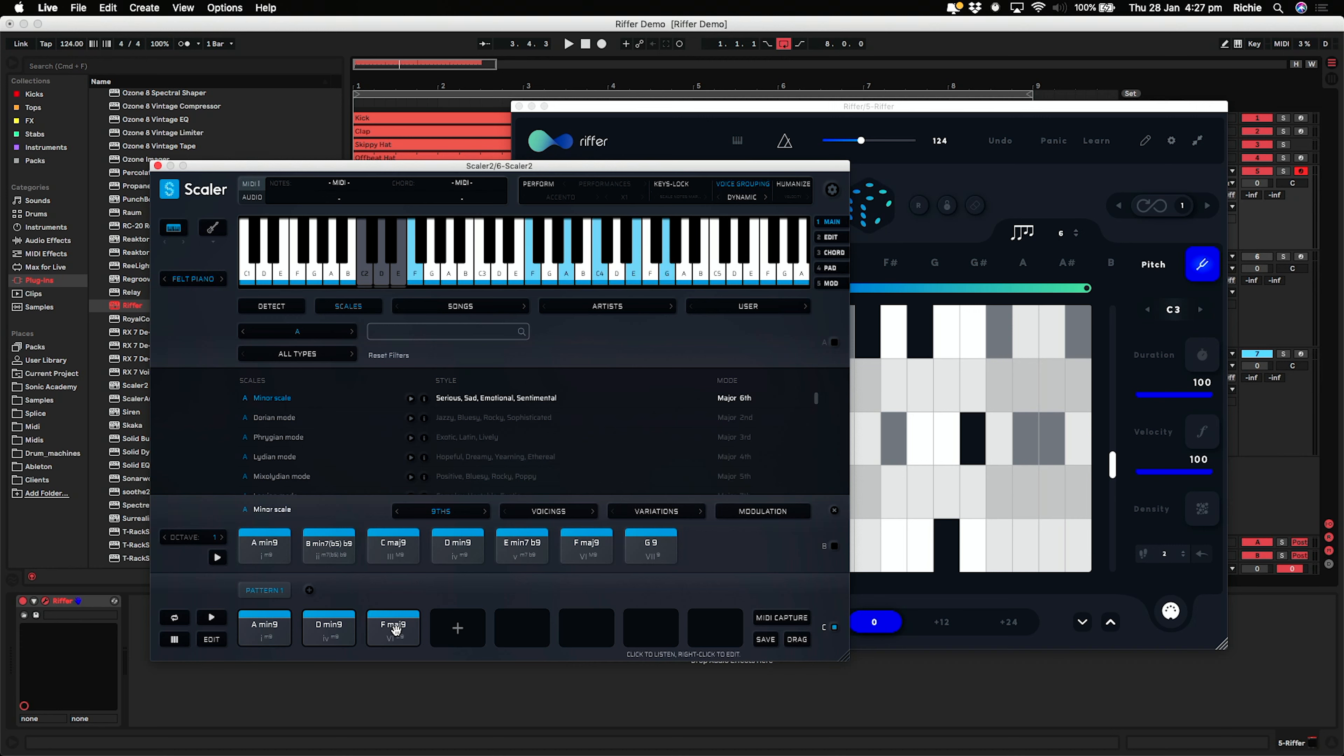
click(523, 540)
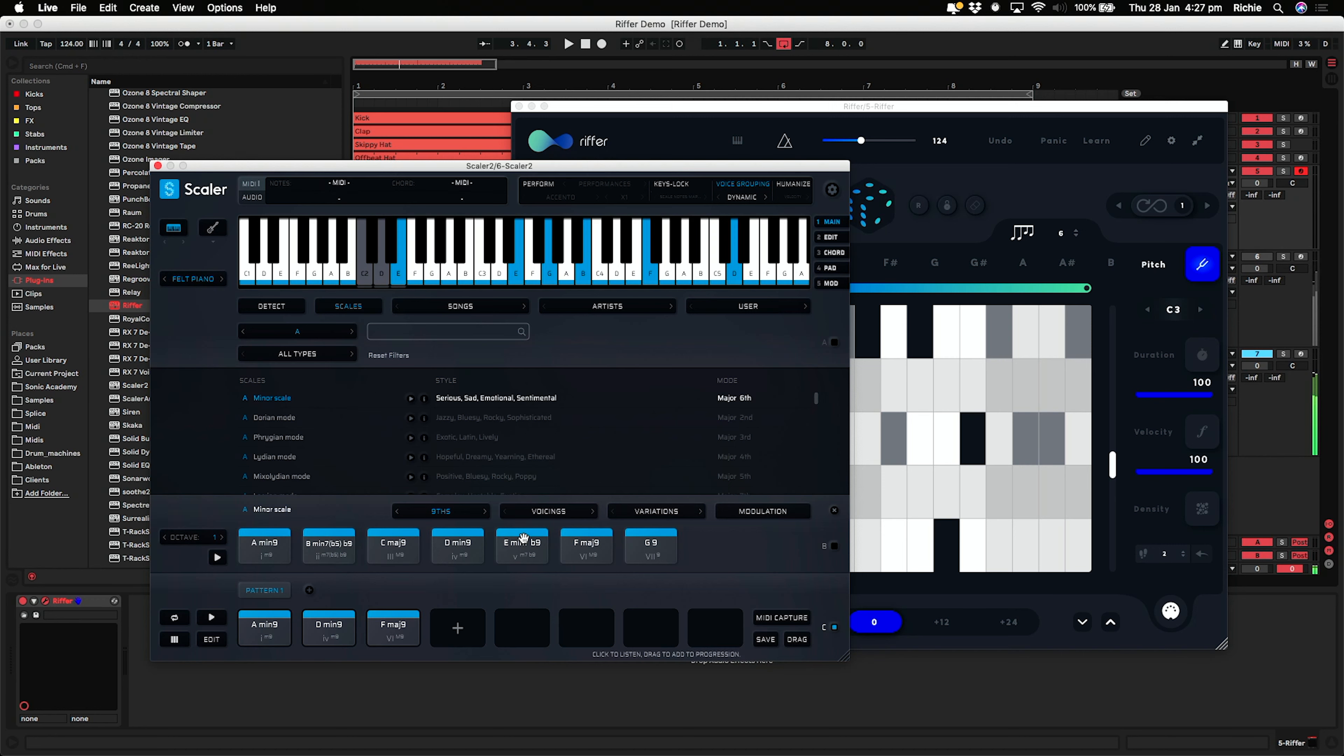
click(587, 555)
click(629, 552)
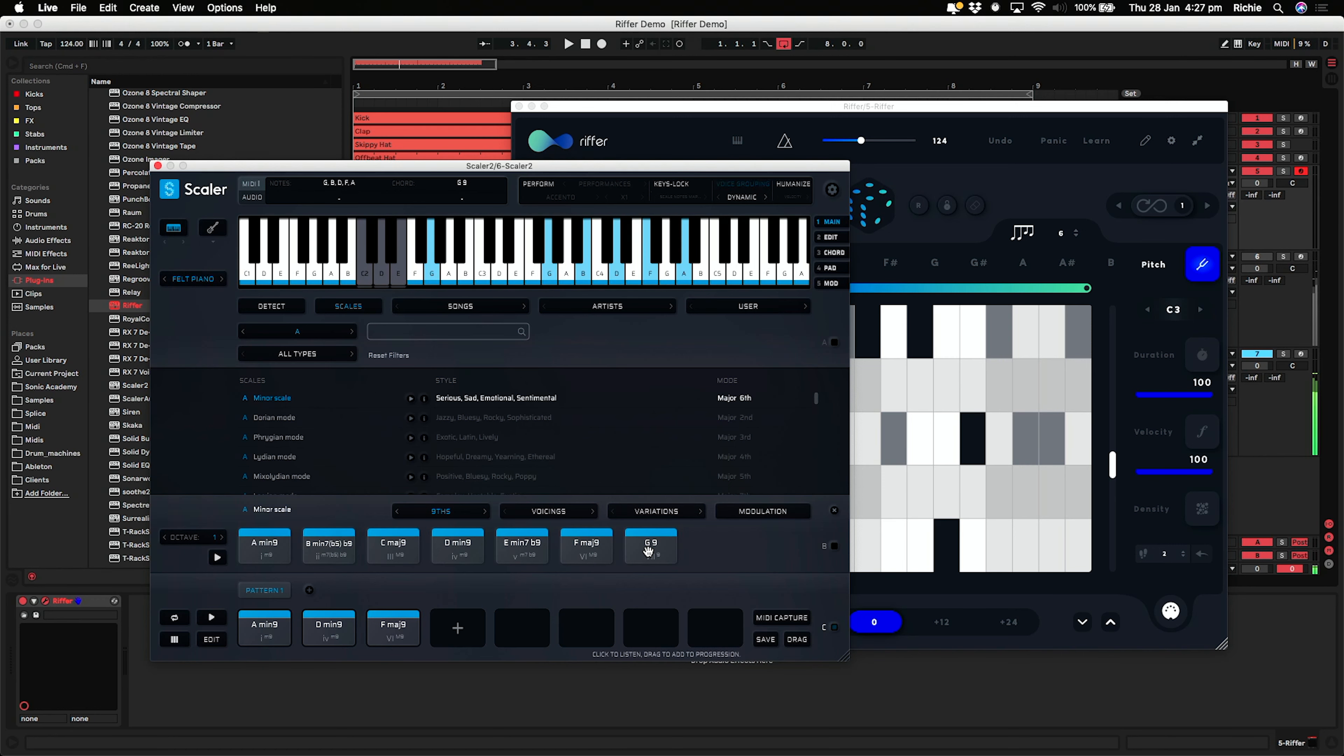
click(278, 556)
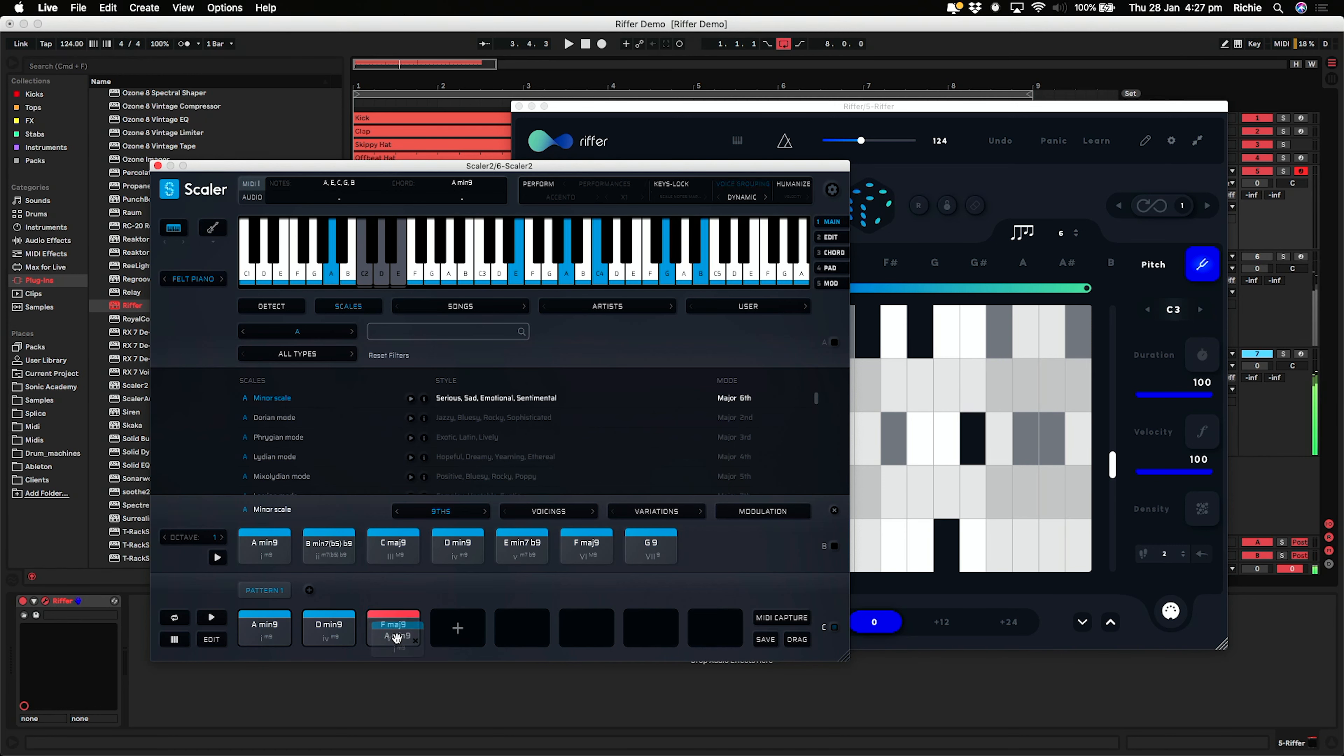
drag(396, 638, 391, 639)
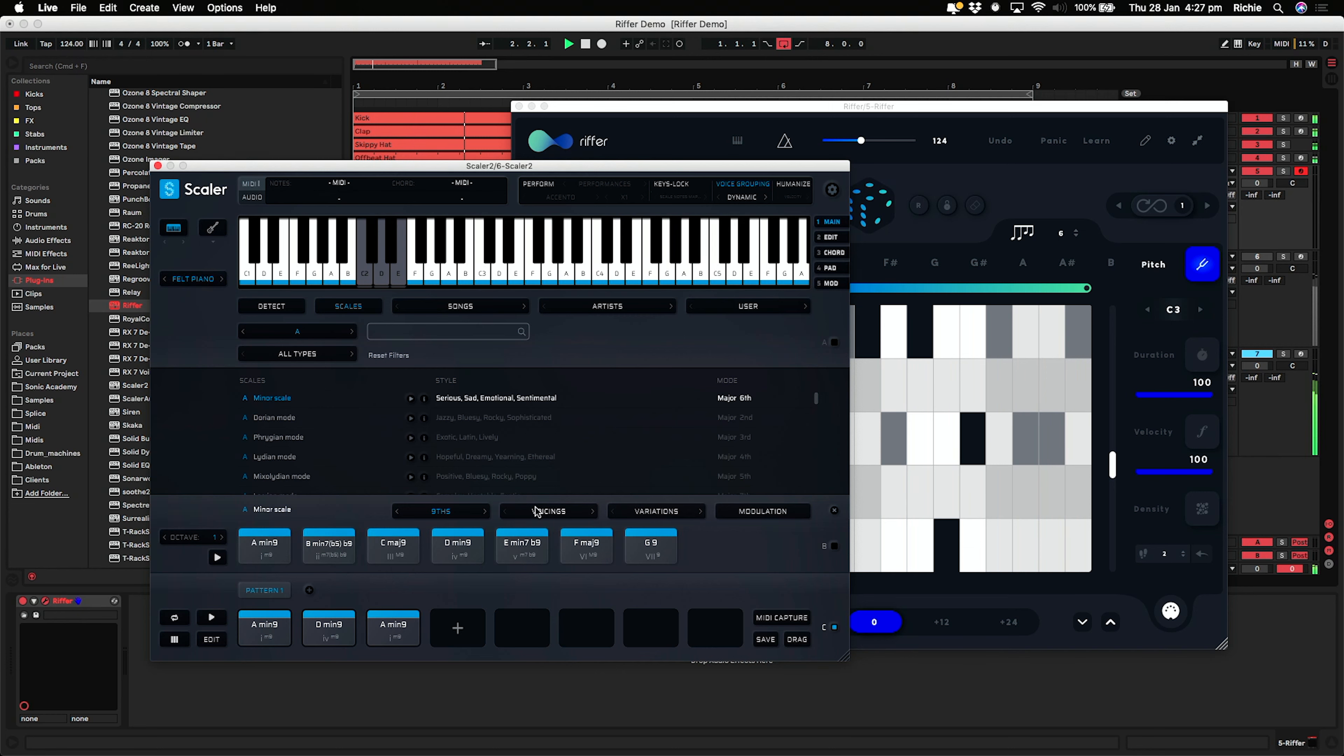
- Switch the Scaler2 chord set to 11ths, audition A min11 and put it in the pattern's third slot
click(484, 511)
click(268, 550)
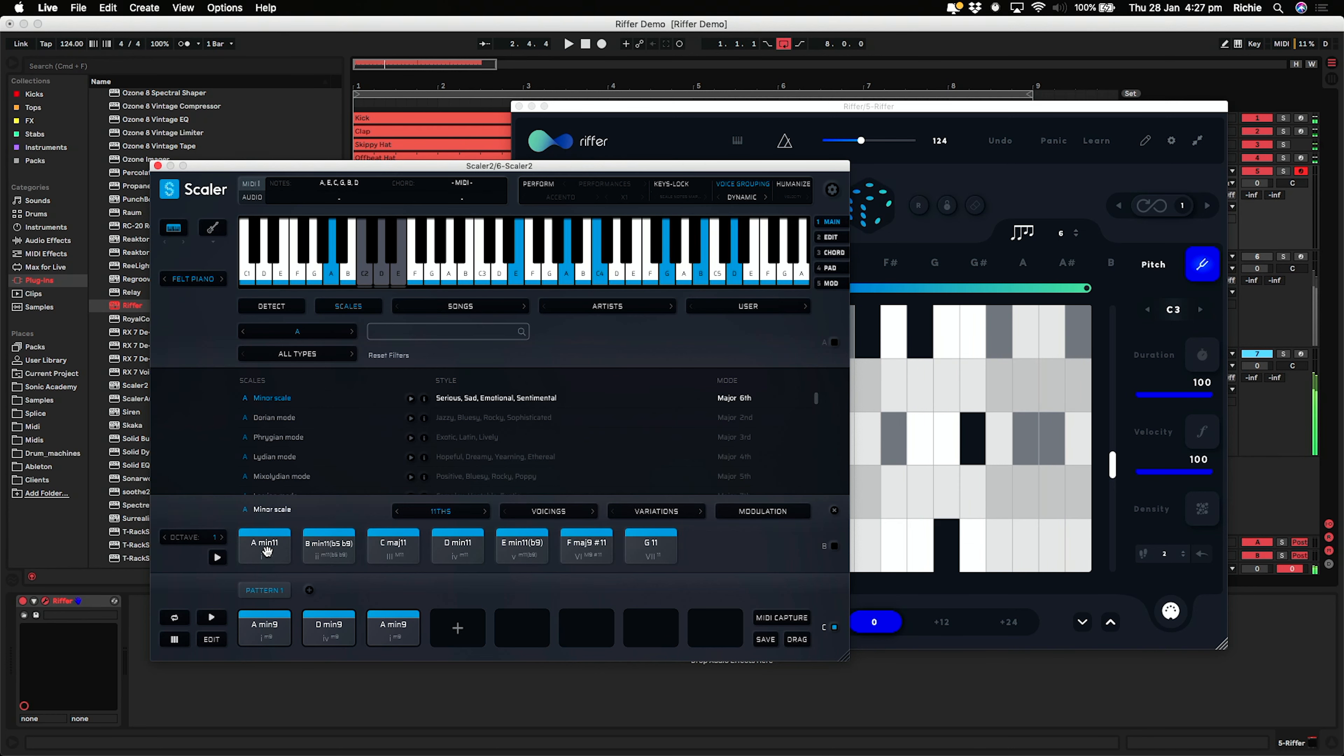
drag(260, 541, 381, 619)
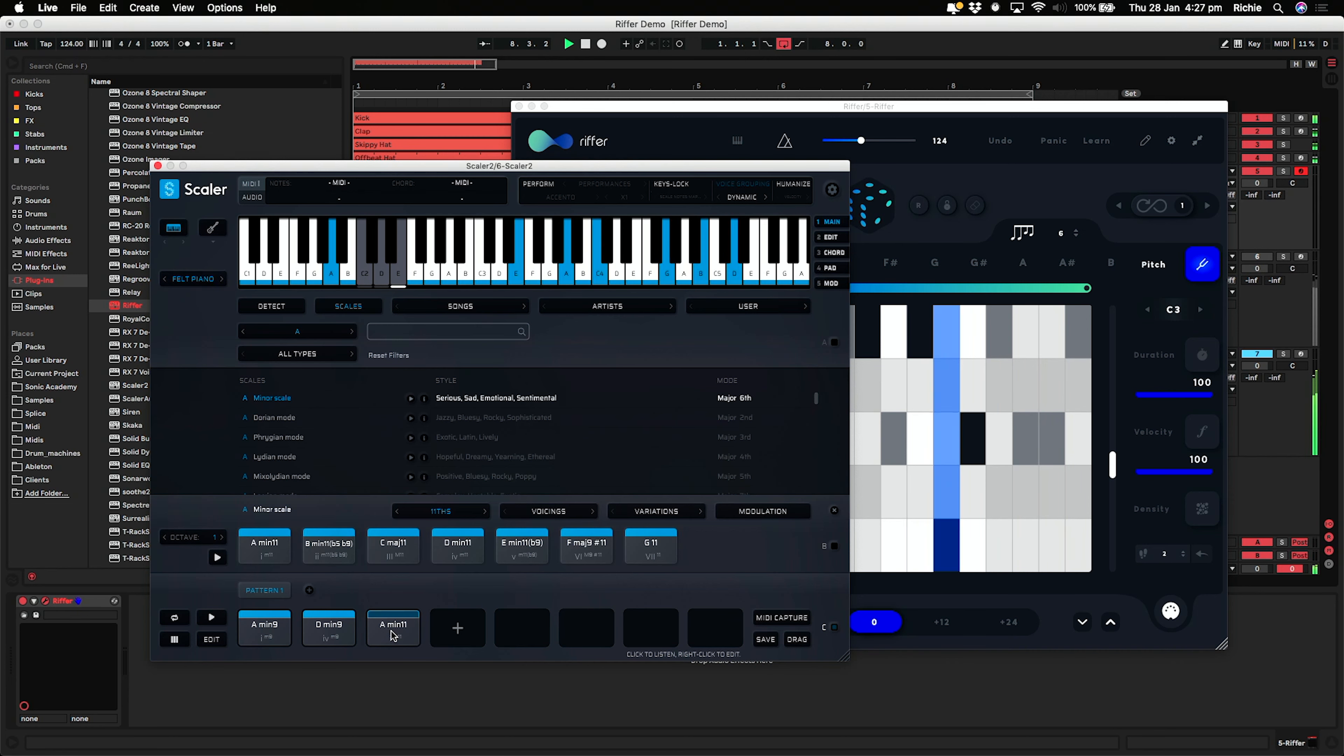
- Switch the chord set to 7ths, audition A min7 and use it as the pattern's third chord
click(413, 517)
click(270, 552)
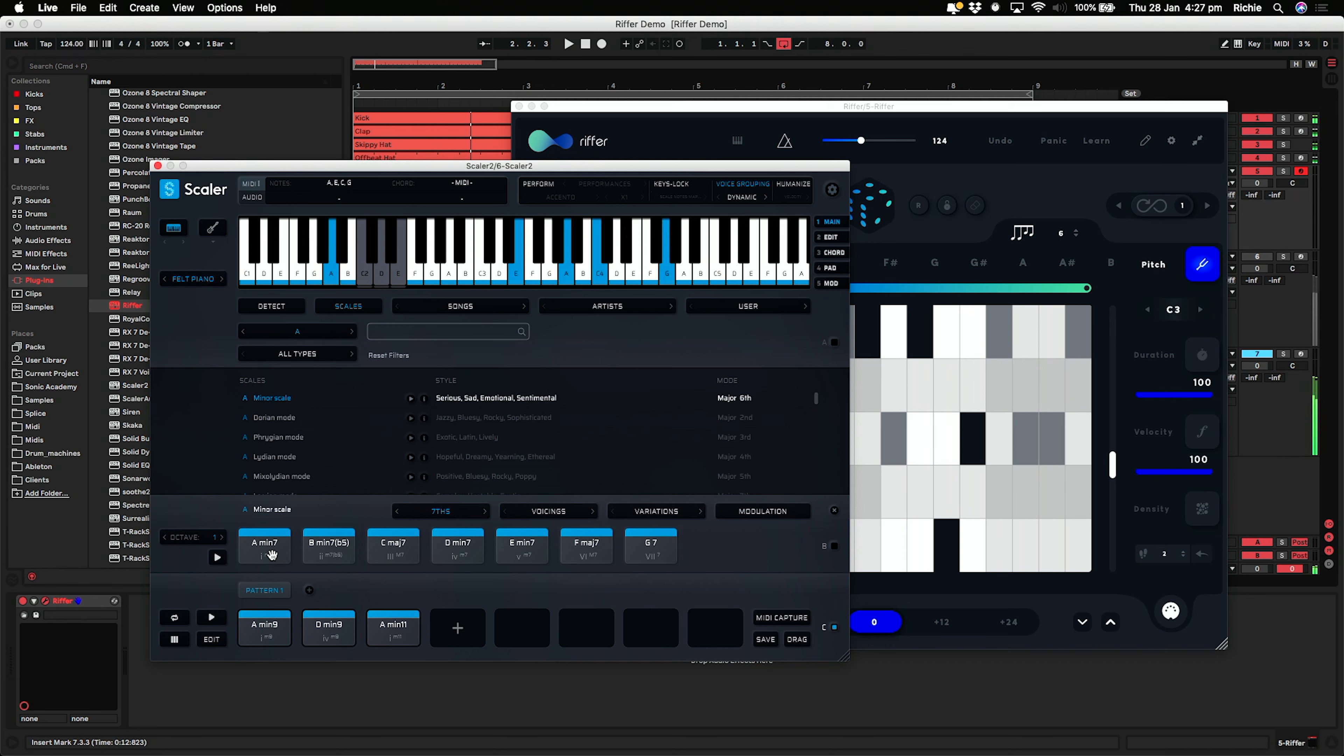
drag(266, 546, 348, 579)
drag(392, 628, 393, 627)
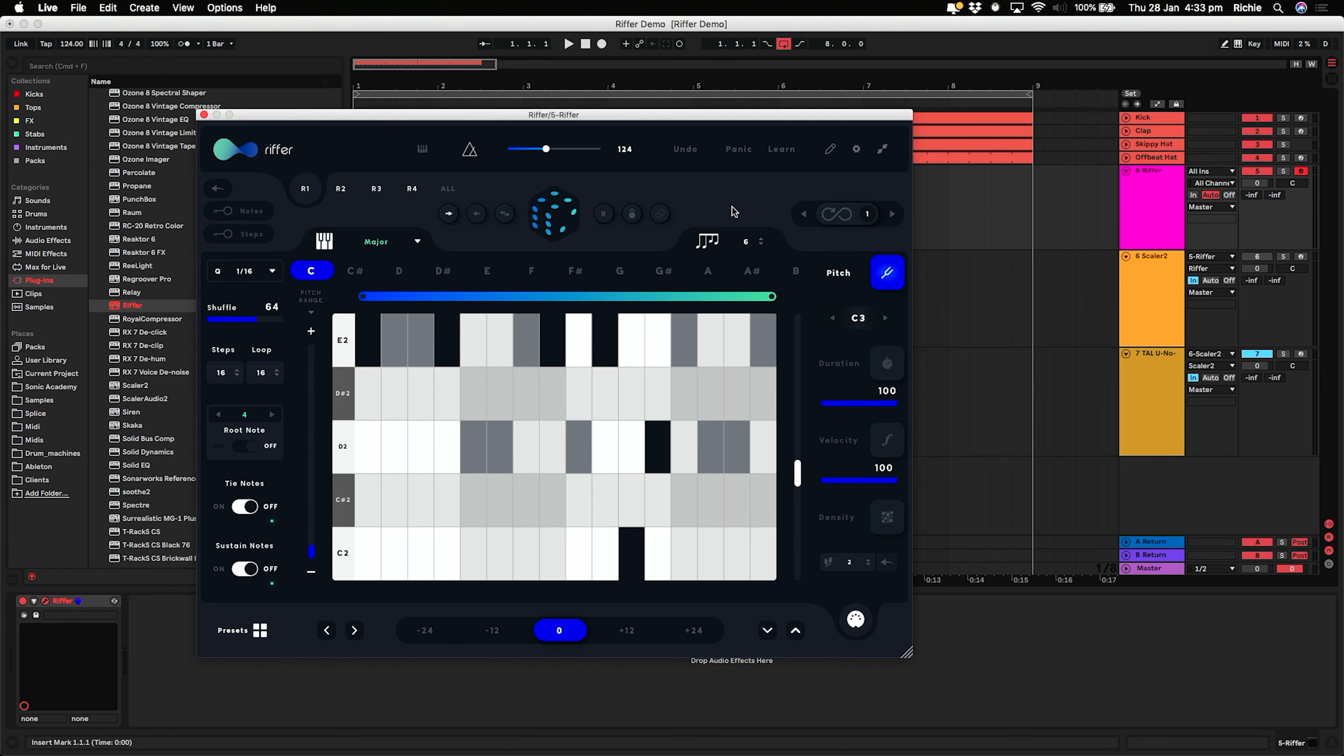
- Close the Riffer window, arm the TAL-U-No-LX track and record its incoming MIDI just past four bars
click(204, 115)
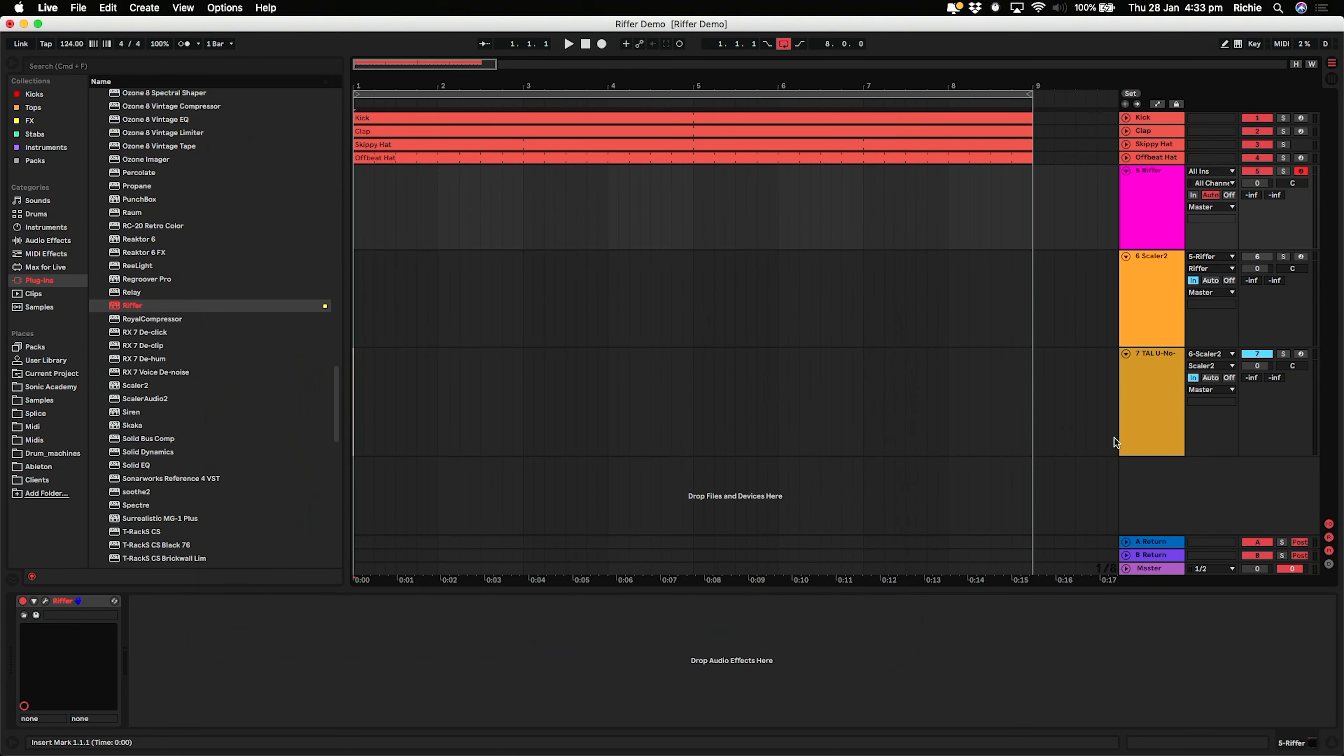
click(1154, 418)
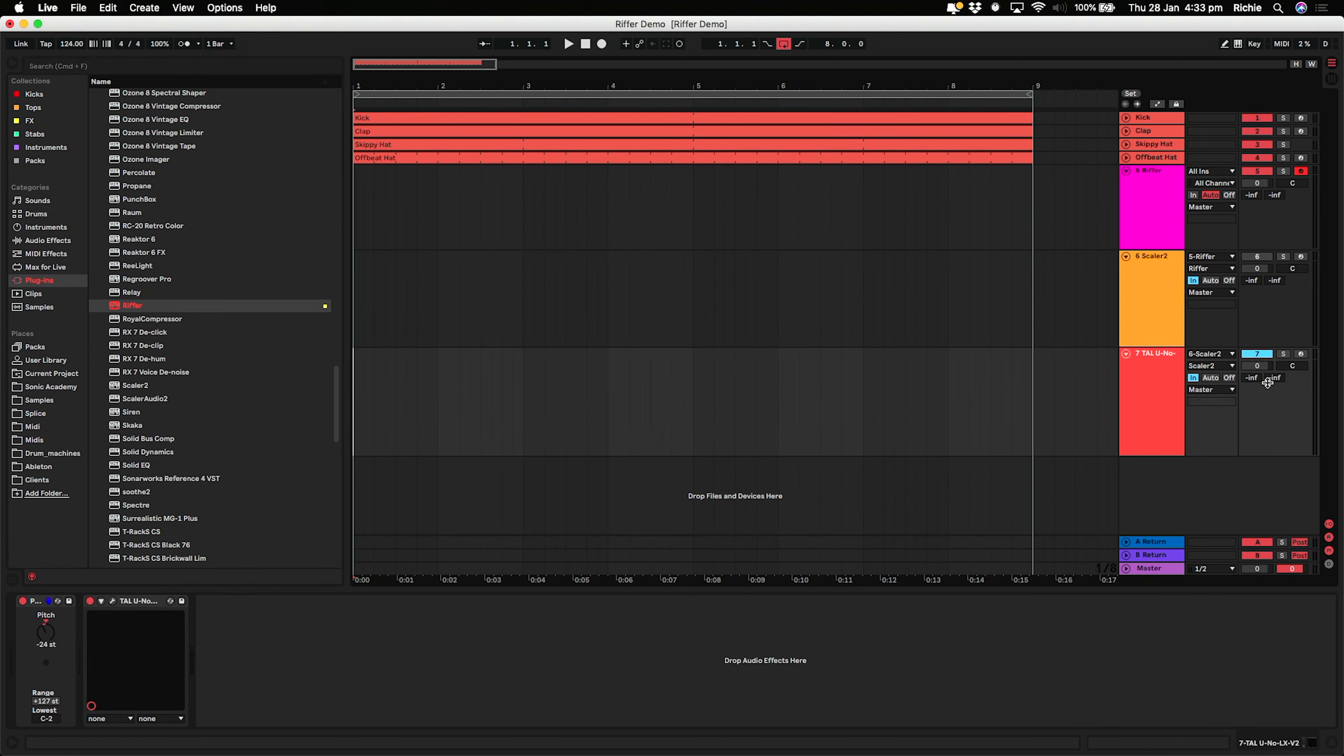
click(1302, 355)
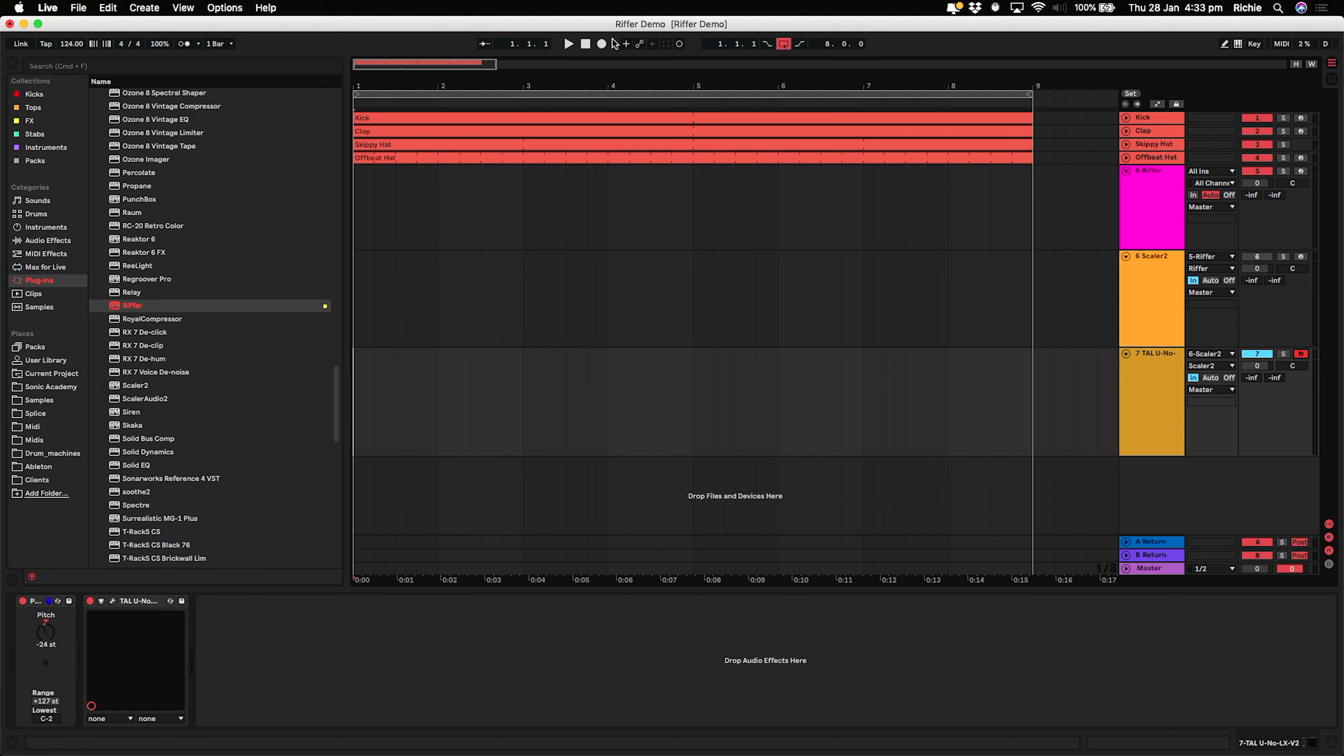
click(602, 44)
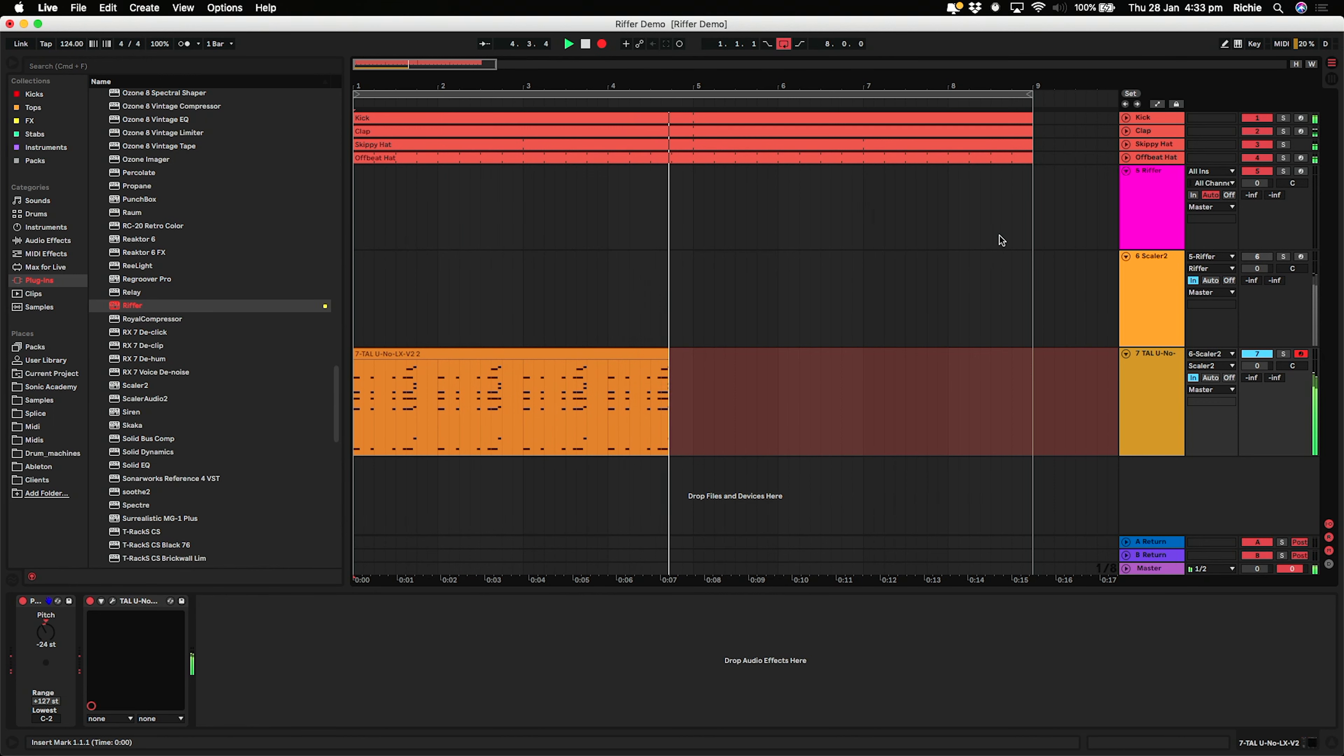
key(space)
- Delete the recorded excess after bar 5 and select the remaining four-bar clip on the TAL-U-No-LX track
click(699, 353)
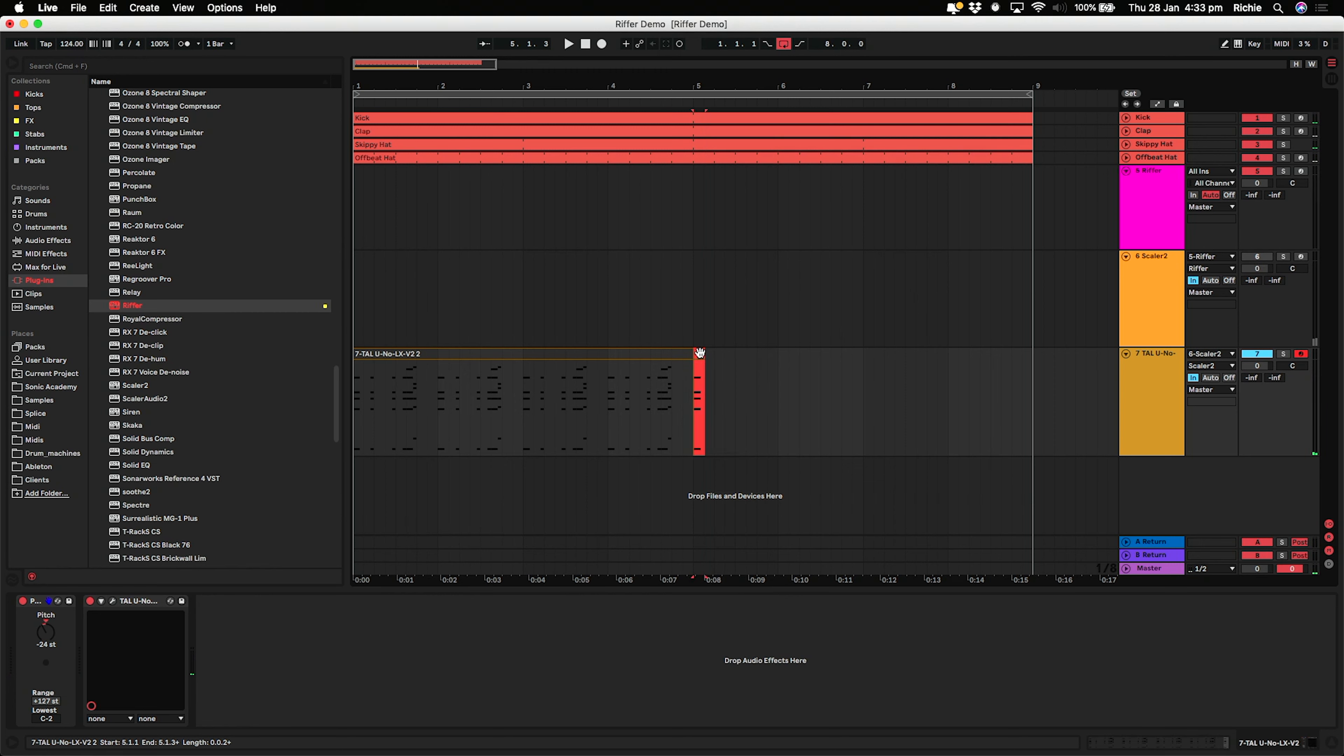
key(Delete)
click(670, 354)
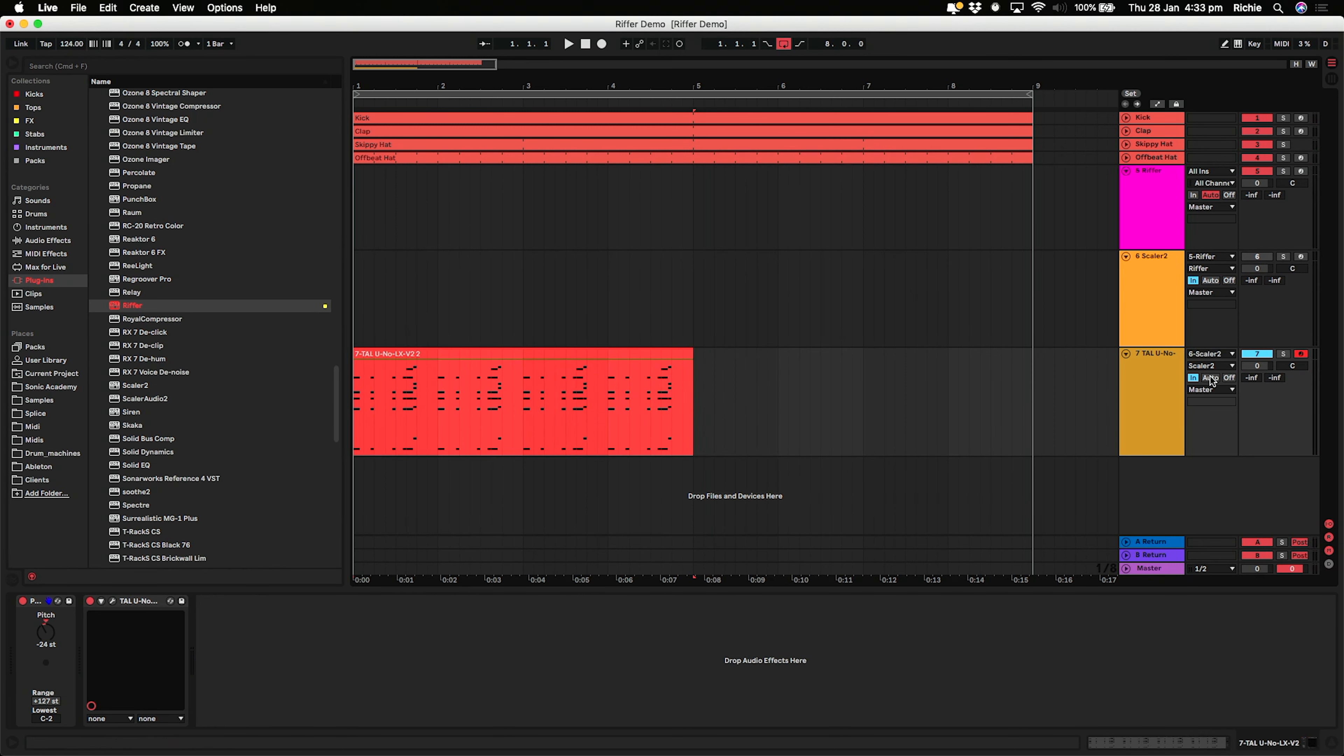
- Set the TAL-U-No-LX track's monitoring to Off, select its recorded clip and play it soloed
click(1228, 377)
click(637, 383)
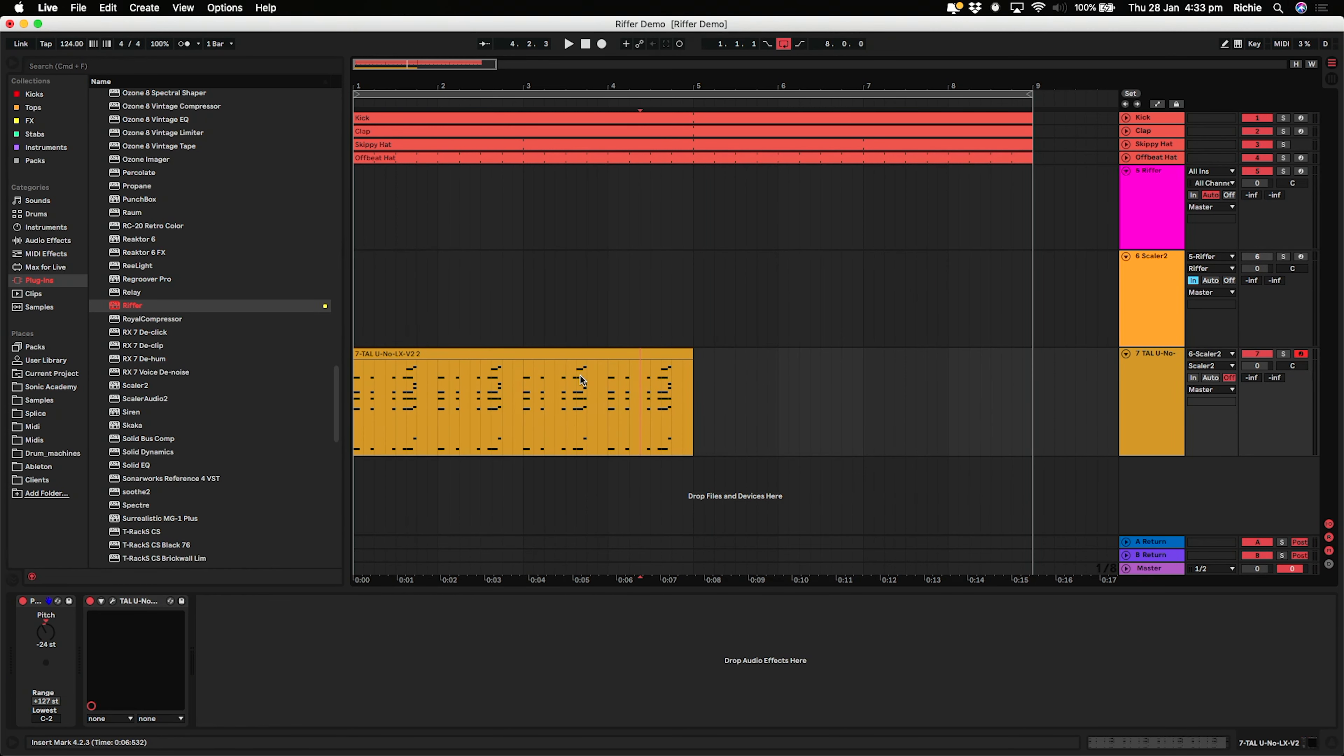
click(576, 356)
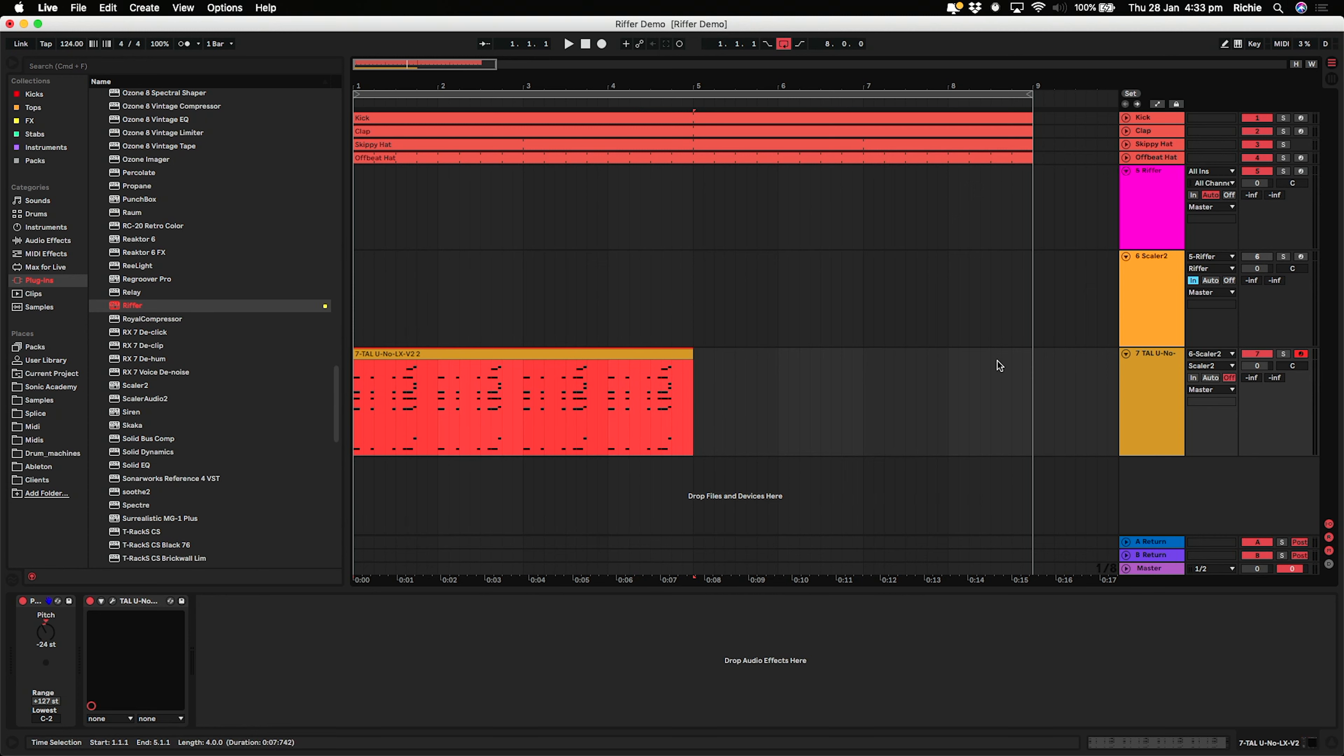
click(1284, 353)
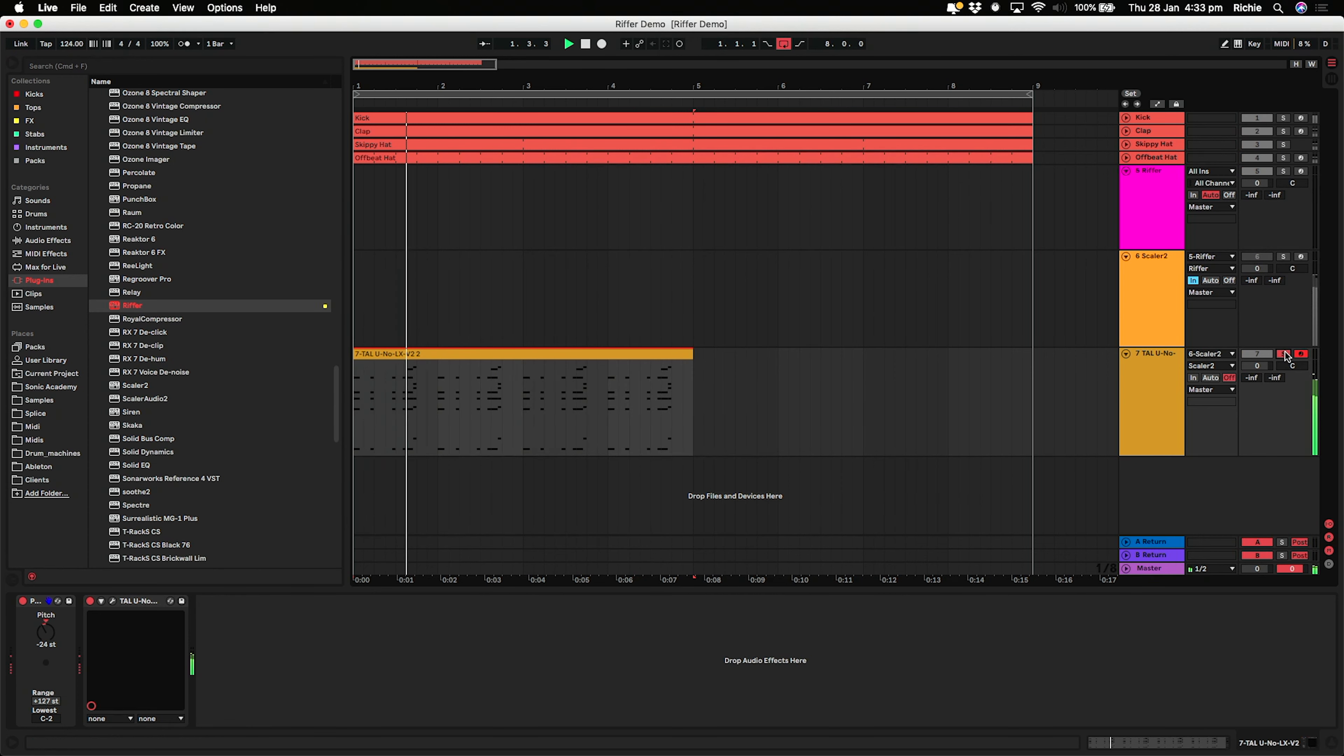